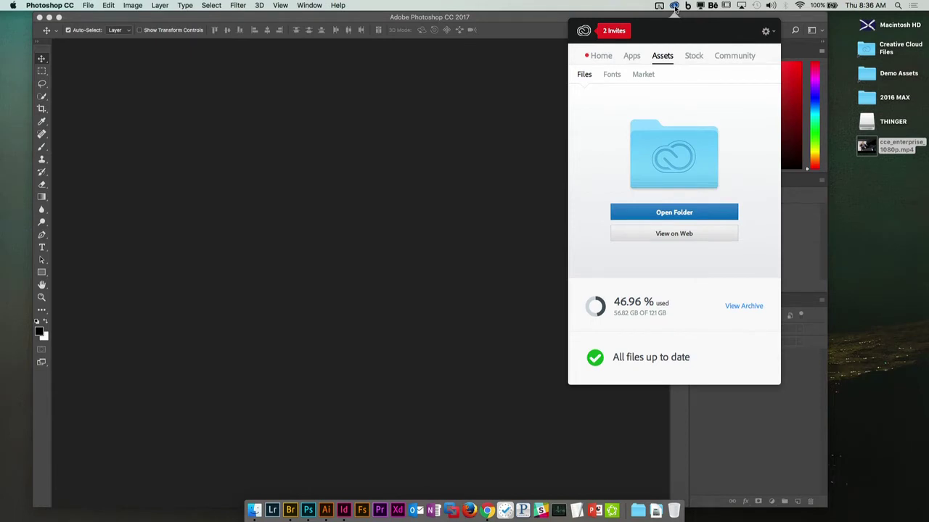
Step: Browse the installed apps list in Creative Cloud, then close the panel to Photoshop
{"action": "left_click", "coordinate": [631, 56]}
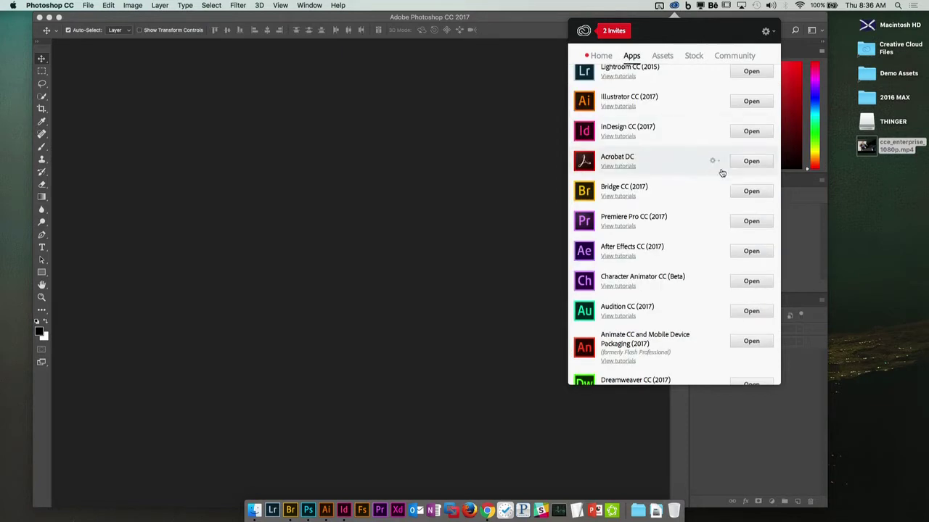
{"action": "scroll", "coordinate": [722, 172], "scroll_direction": "up", "scroll_amount": 5}
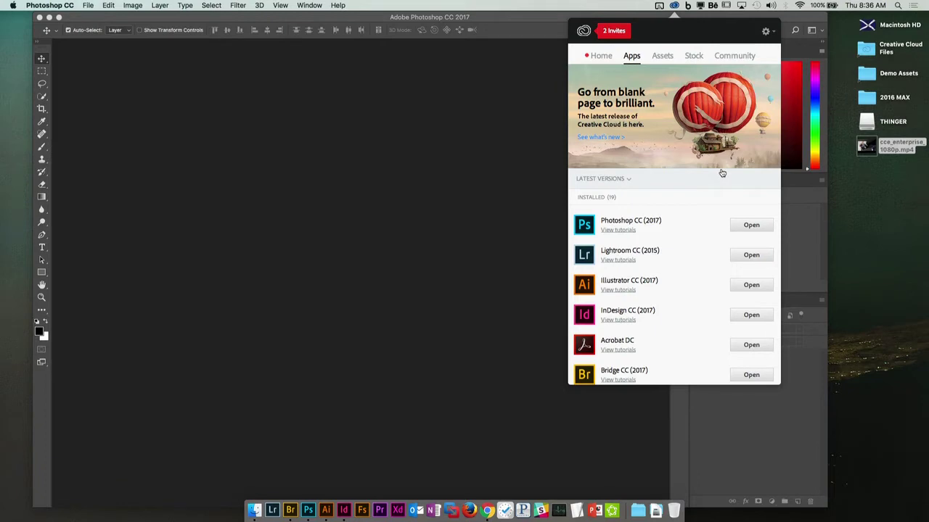
{"action": "left_click", "coordinate": [463, 140]}
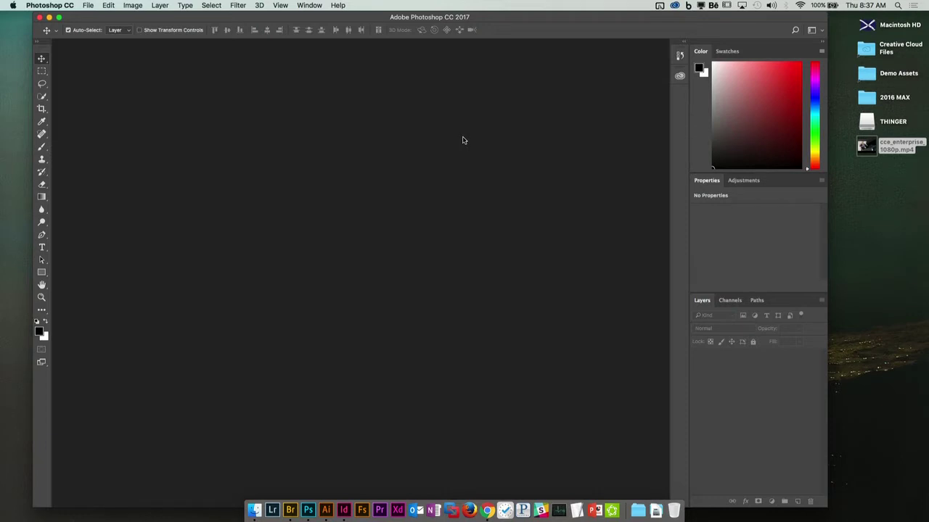
Step: Create a new 1024 × 768 px document from the Web Minimum preset
{"action": "key", "text": "super+n"}
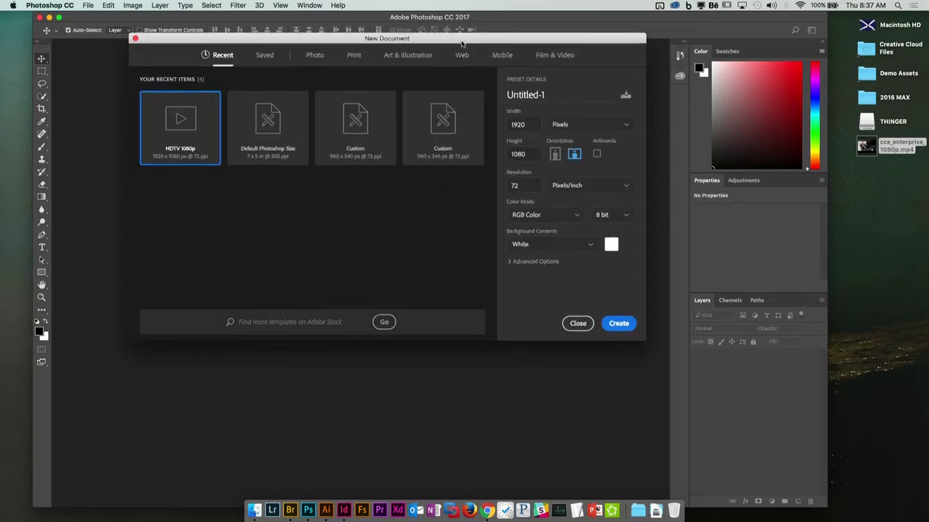
{"action": "left_click_drag", "start_coordinate": [462, 43], "coordinate": [442, 96]}
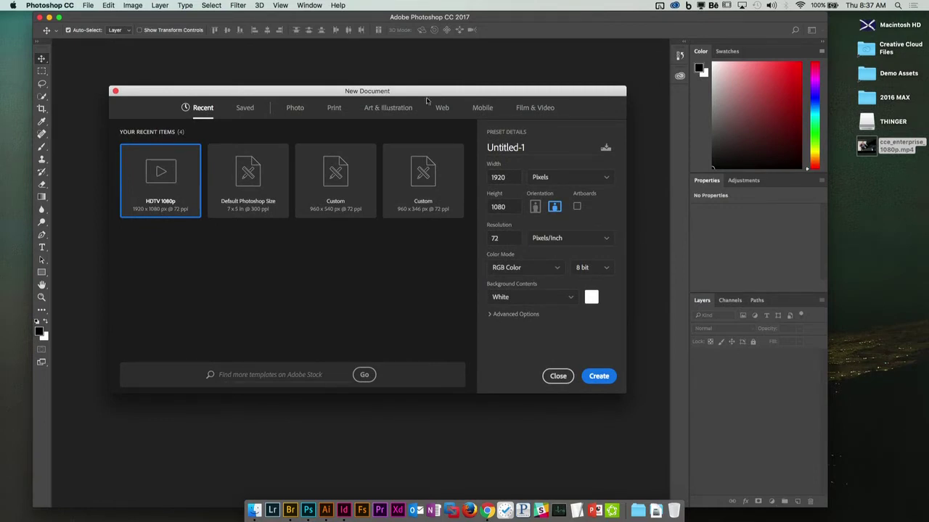
{"action": "left_click", "coordinate": [442, 108]}
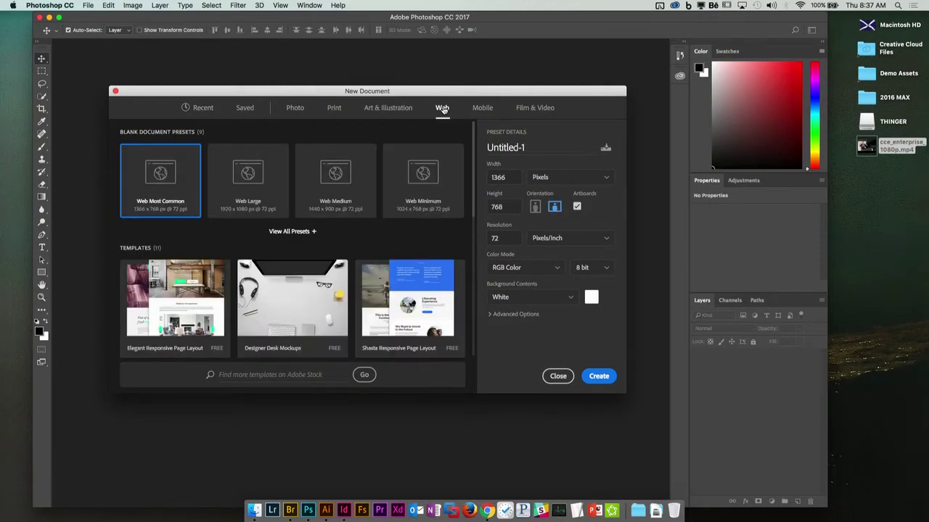
{"action": "scroll", "coordinate": [357, 177], "scroll_direction": "down", "scroll_amount": 10}
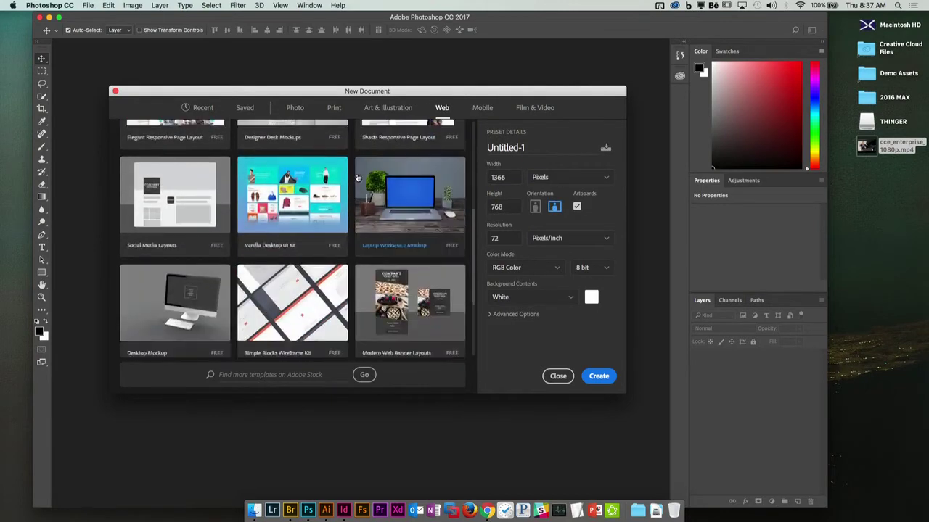
{"action": "scroll", "coordinate": [356, 177], "scroll_direction": "up", "scroll_amount": 10}
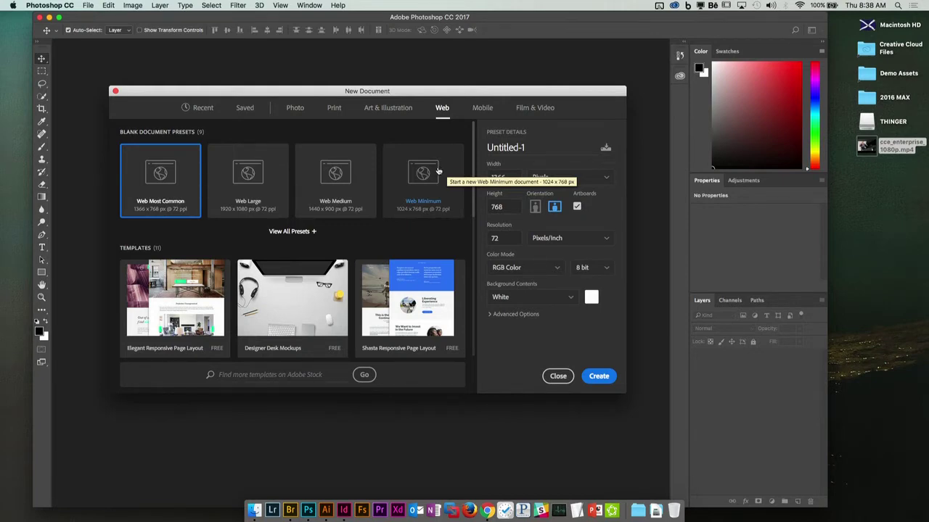
{"action": "left_click", "coordinate": [426, 171]}
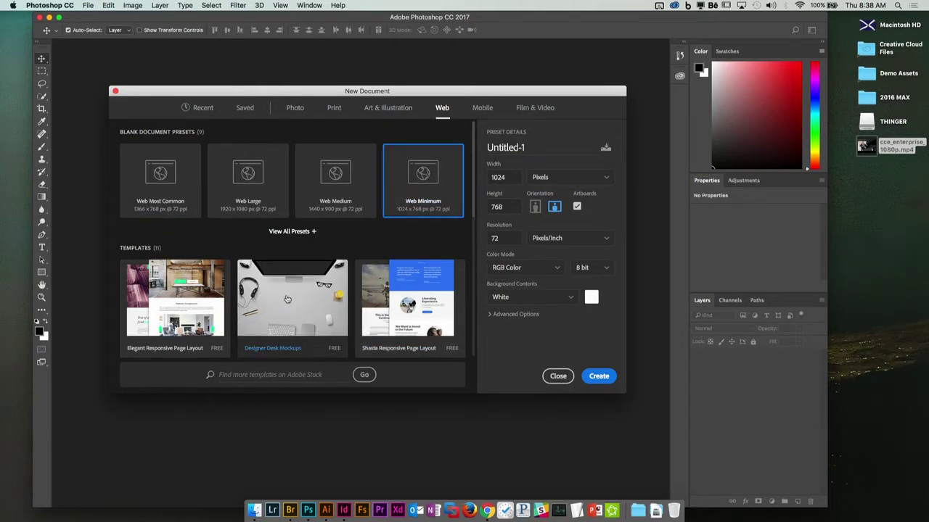
{"action": "left_click", "coordinate": [598, 375]}
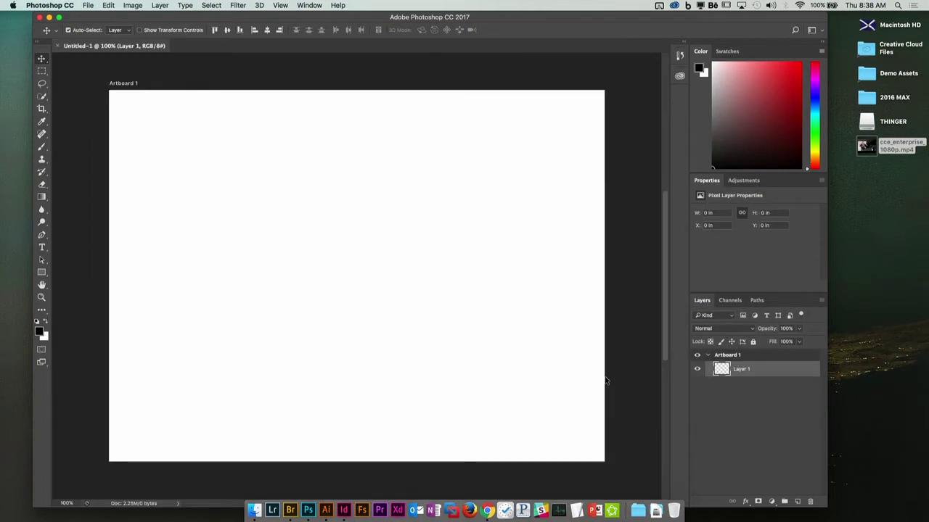
Step: Show the Libraries panel for Saving Time with CC Libraries in thumbnail icon view
{"action": "left_click", "coordinate": [679, 78]}
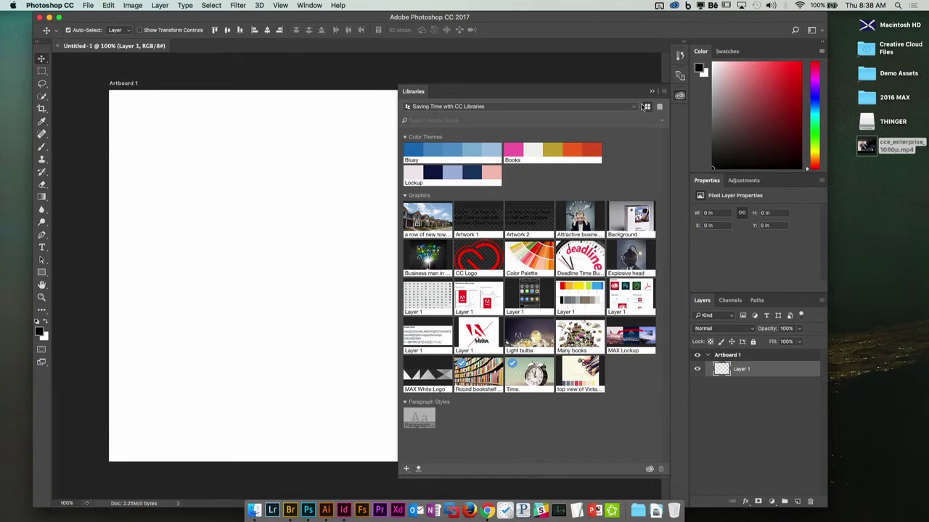
{"action": "left_click", "coordinate": [645, 106]}
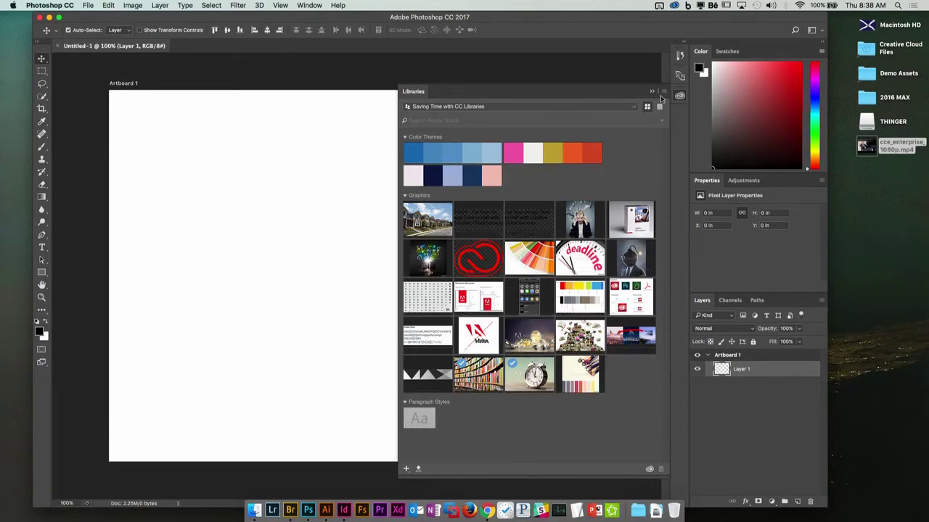
{"action": "left_click", "coordinate": [662, 93]}
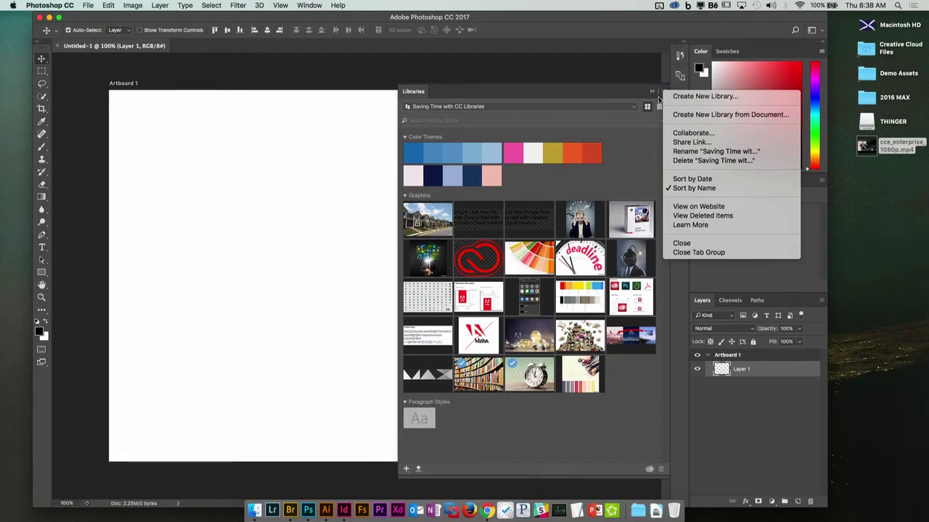
Step: Launch Mouseposé from Spotlight, toggle its highlighting, and return to Photoshop
{"action": "left_click", "coordinate": [898, 6]}
{"action": "type", "text": "mouse"}
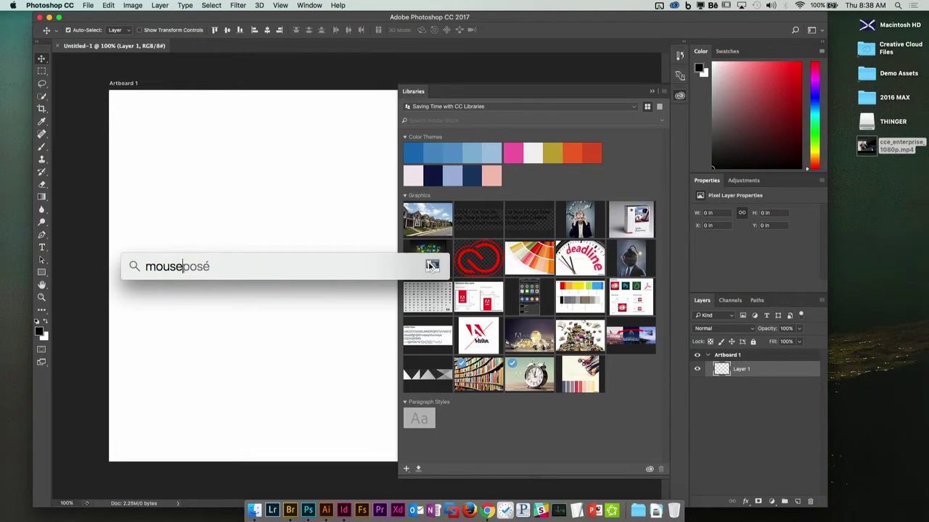
{"action": "key", "text": "Return"}
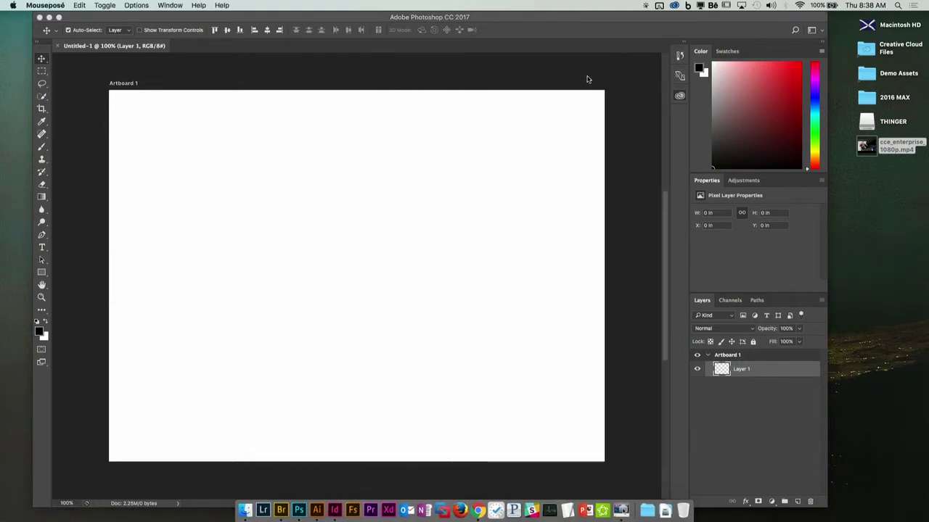
{"action": "key", "text": "alt+super+m"}
{"action": "key", "text": "alt+super+m"}
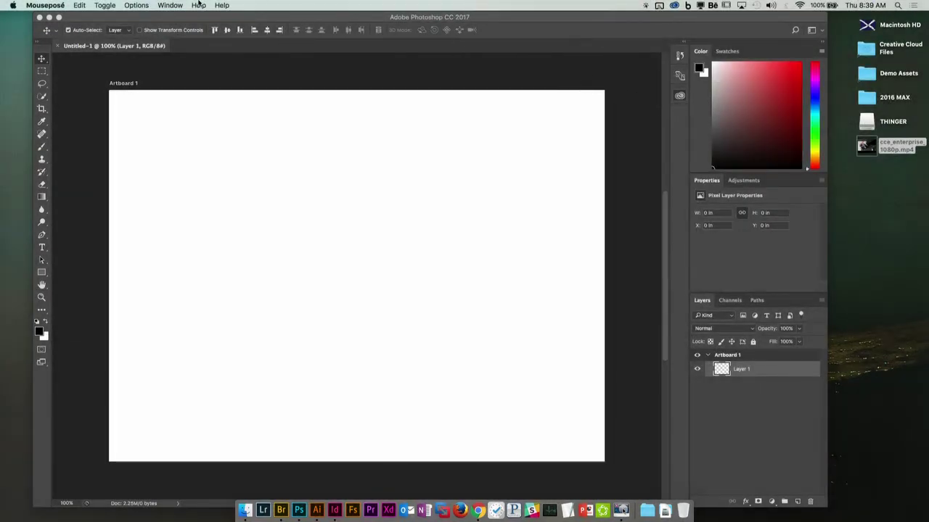
{"action": "left_click", "coordinate": [296, 60]}
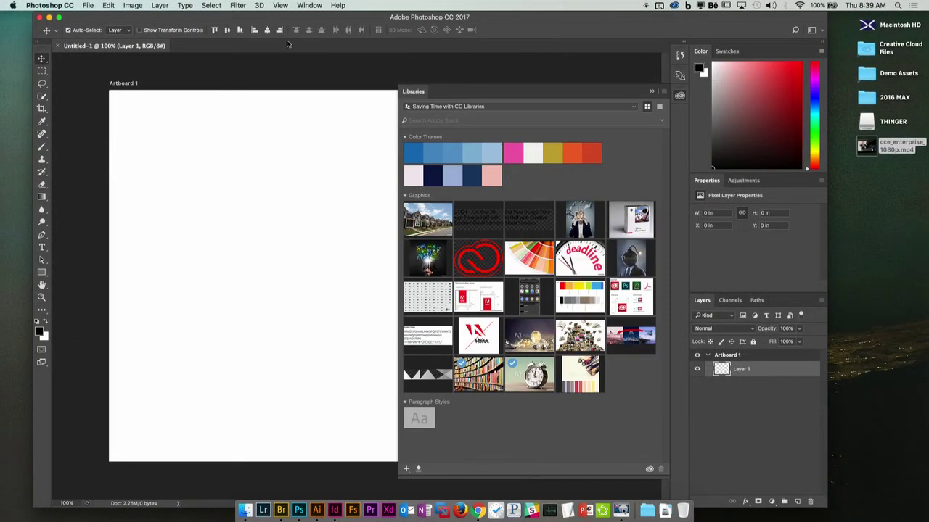
{"action": "left_click", "coordinate": [302, 4]}
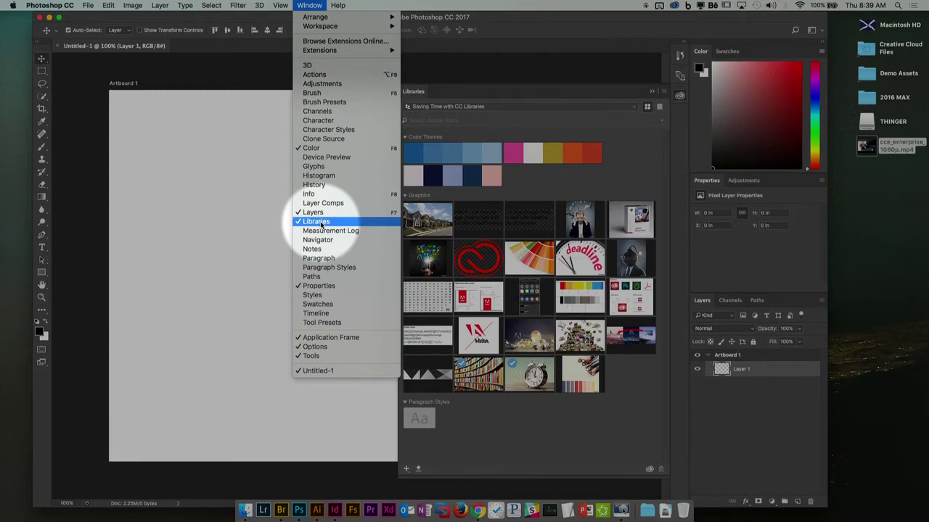
Step: Start a new library and name it 'Stickers Are Awesome - MAXS3424'
{"action": "left_click", "coordinate": [567, 90]}
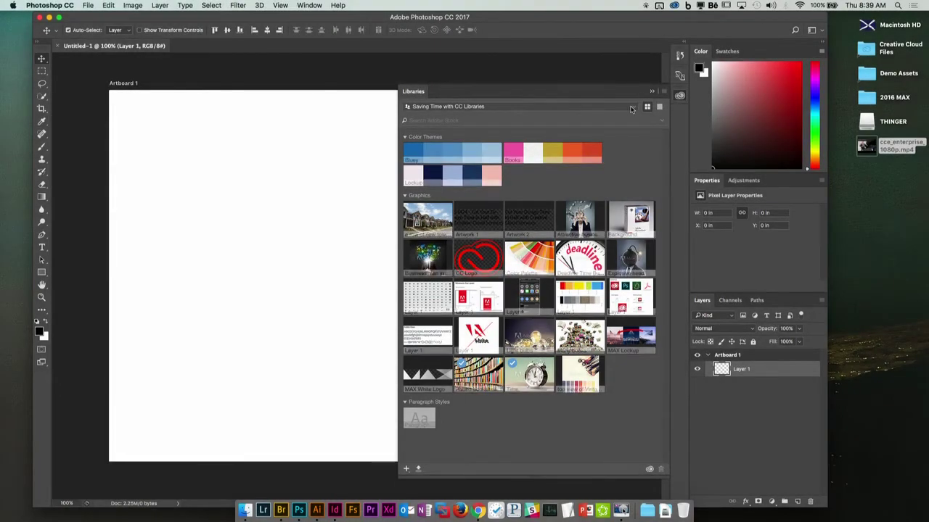
{"action": "left_click", "coordinate": [631, 108]}
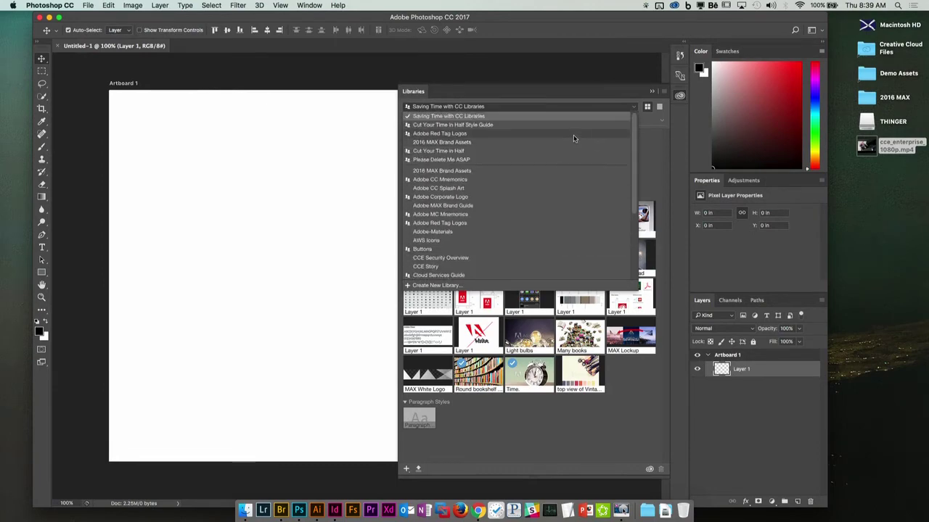
{"action": "left_click", "coordinate": [664, 92]}
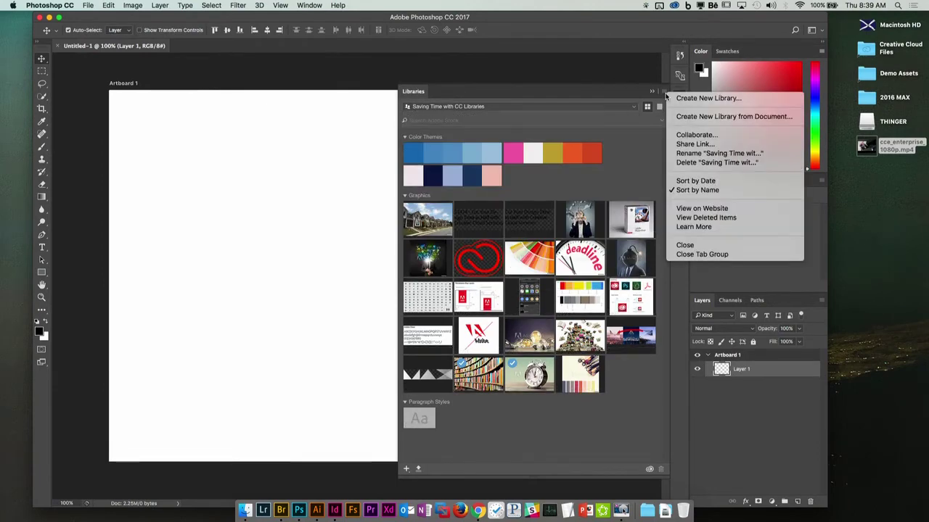
{"action": "left_click", "coordinate": [704, 98]}
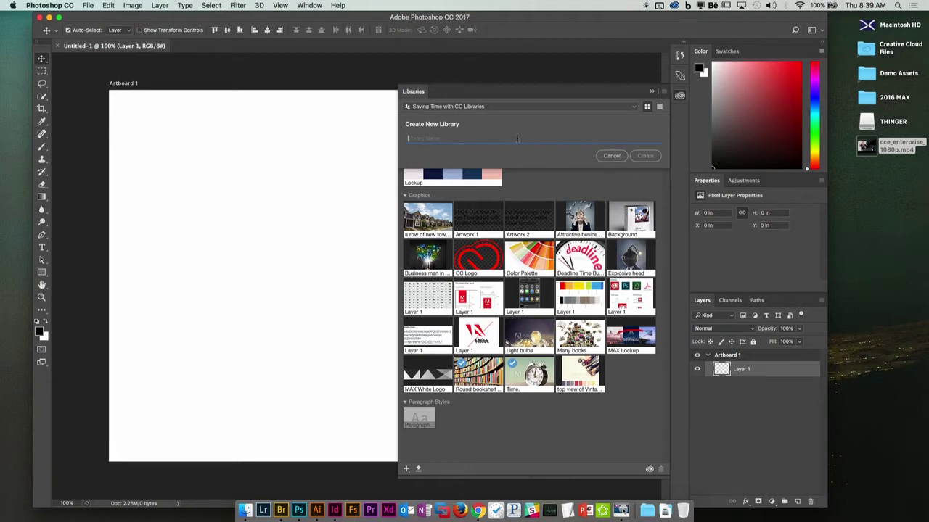
{"action": "type", "text": "Stick"}
{"action": "type", "text": "ers ARe"}
{"action": "type", "text": "ar"}
{"action": "key", "text": "BackSpace"}
{"action": "key", "text": "BackSpace"}
{"action": "key", "text": "BackSpace"}
{"action": "key", "text": "BackSpace"}
{"action": "type", "text": "re Awesome"}
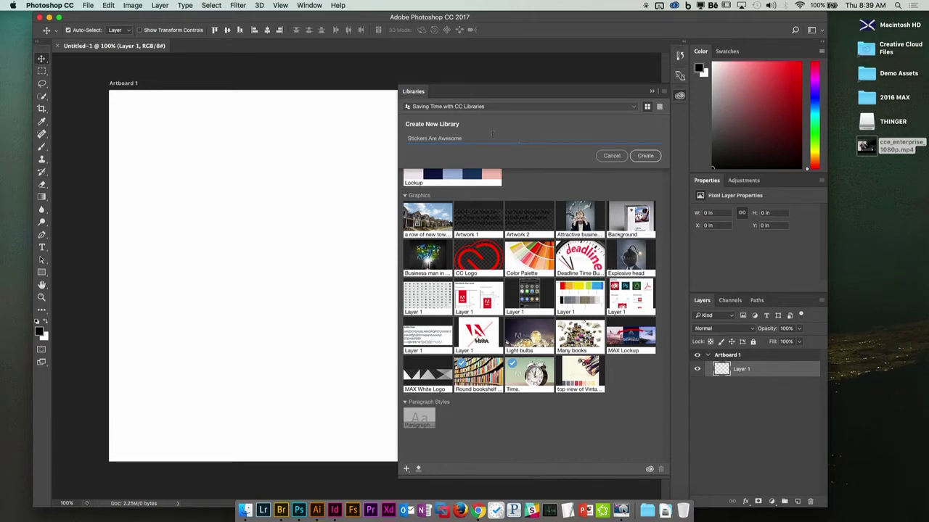
{"action": "type", "text": " - MAXS3424"}
Step: Confirm creation of the empty 'Stickers Are Awesome - MAXS3424' library
{"action": "left_click", "coordinate": [651, 158]}
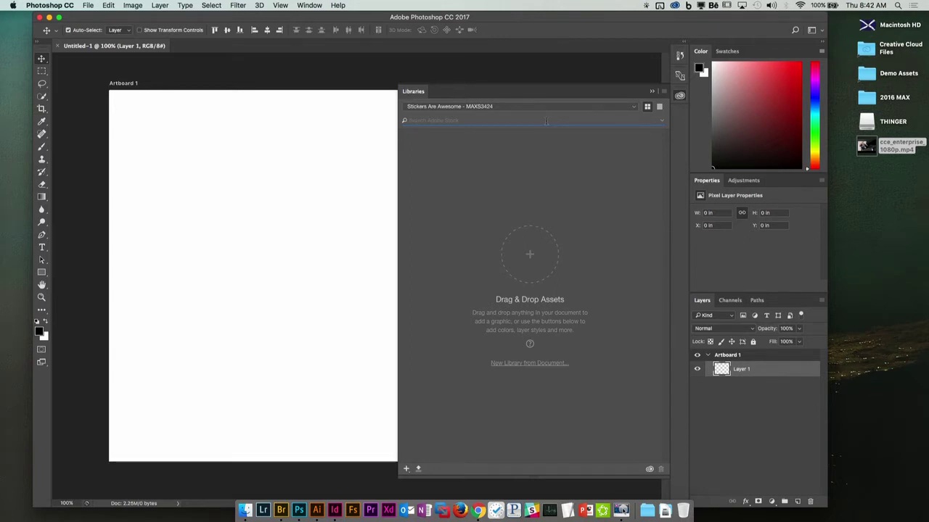
Step: Create a new empty library named 'Save Time with Libraries and Sticker'
{"action": "left_click", "coordinate": [664, 92]}
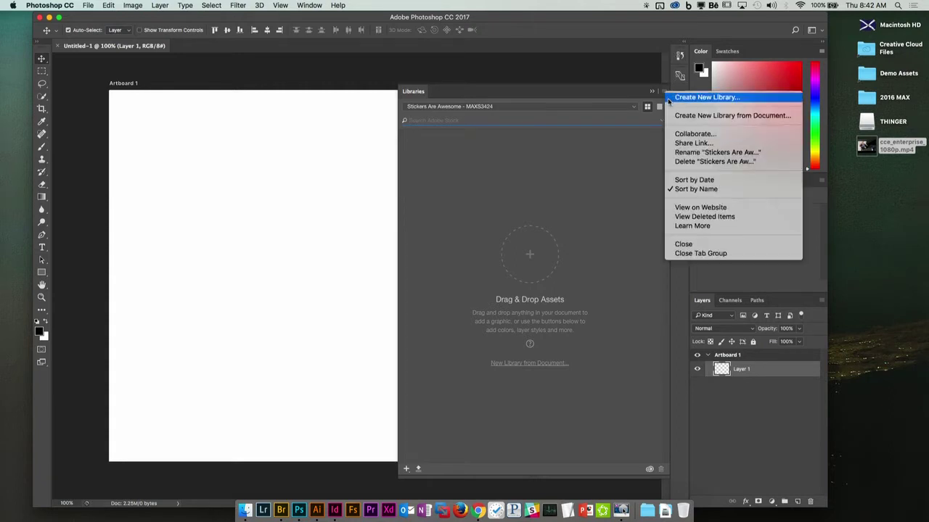
{"action": "left_click", "coordinate": [689, 97]}
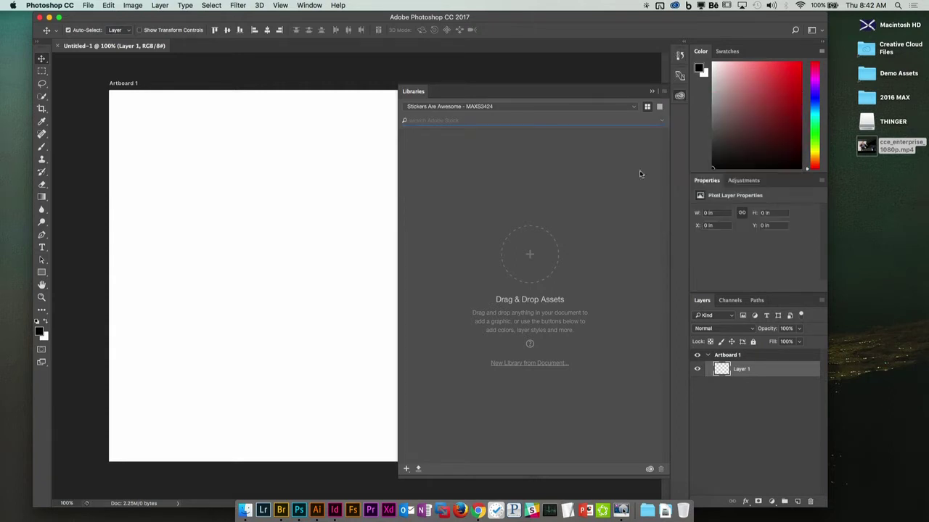
{"action": "type", "text": "Save Time"}
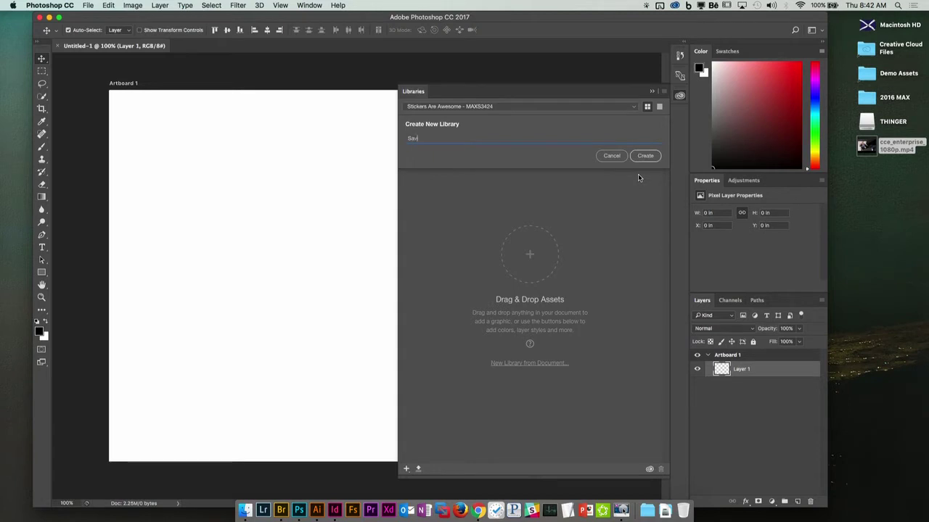
{"action": "type", "text": " with Libraries and Sticker"}
{"action": "left_click", "coordinate": [642, 155]}
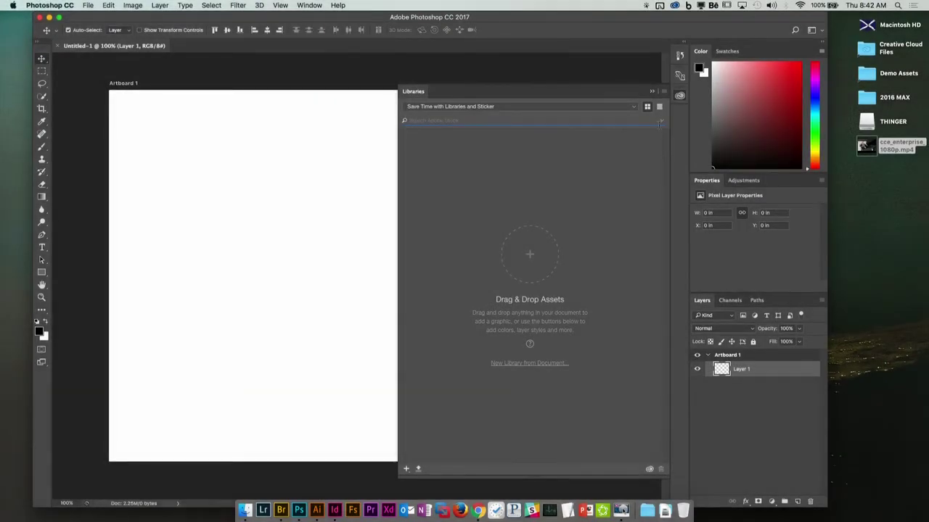
{"action": "left_click", "coordinate": [660, 122]}
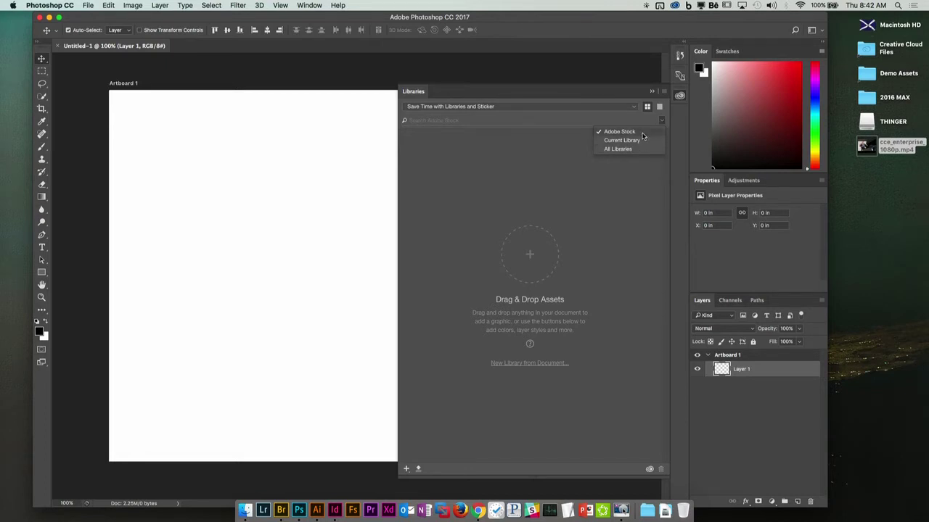
Step: Search Adobe Stock for 'time' and save the alarm clock photo to the library
{"action": "left_click", "coordinate": [641, 133]}
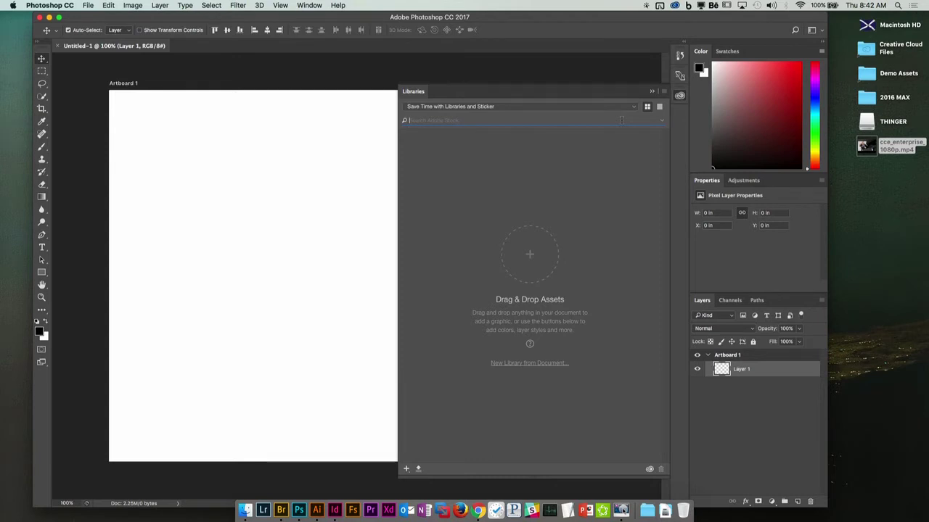
{"action": "type", "text": "time"}
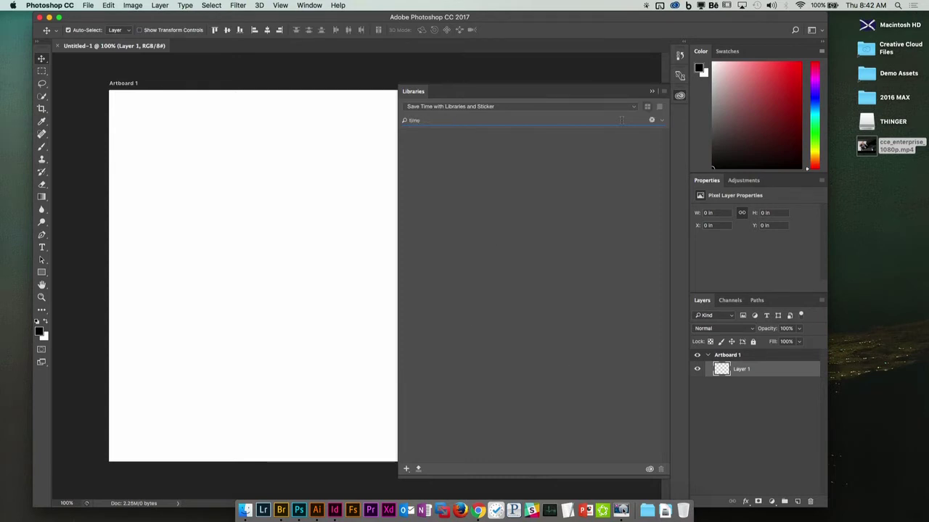
{"action": "key", "text": "Return"}
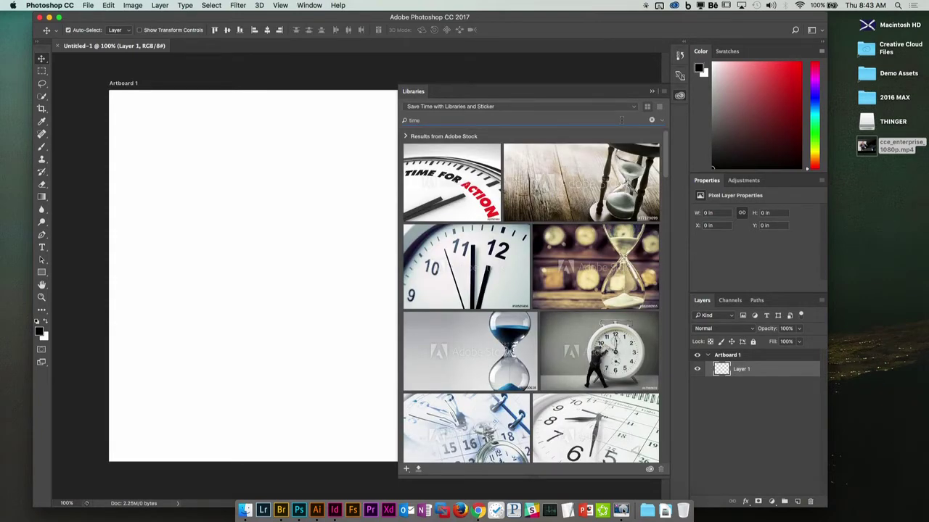
{"action": "scroll", "coordinate": [515, 178], "scroll_direction": "down", "scroll_amount": 5}
{"action": "scroll", "coordinate": [516, 178], "scroll_direction": "down", "scroll_amount": 10}
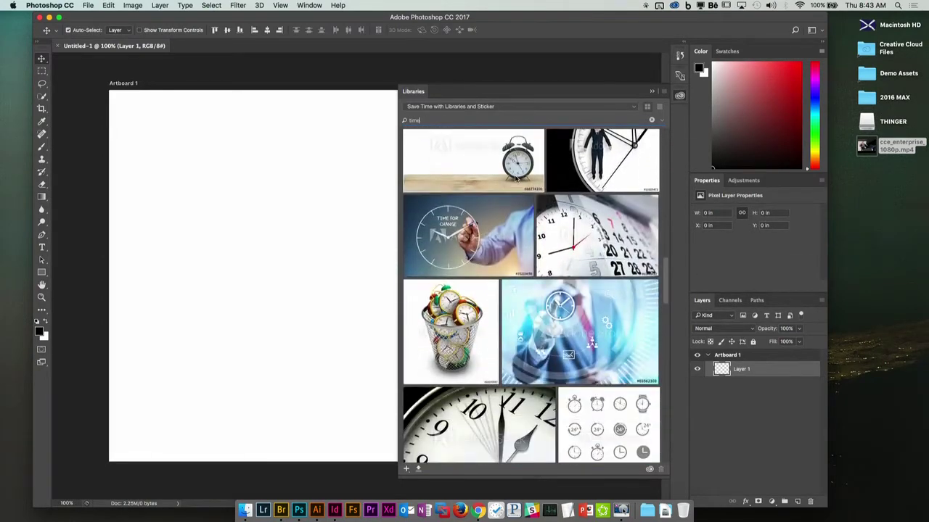
{"action": "scroll", "coordinate": [516, 178], "scroll_direction": "up", "scroll_amount": 2}
{"action": "scroll", "coordinate": [515, 179], "scroll_direction": "down", "scroll_amount": 3}
{"action": "scroll", "coordinate": [472, 181], "scroll_direction": "up", "scroll_amount": 4}
{"action": "left_click", "coordinate": [412, 180]}
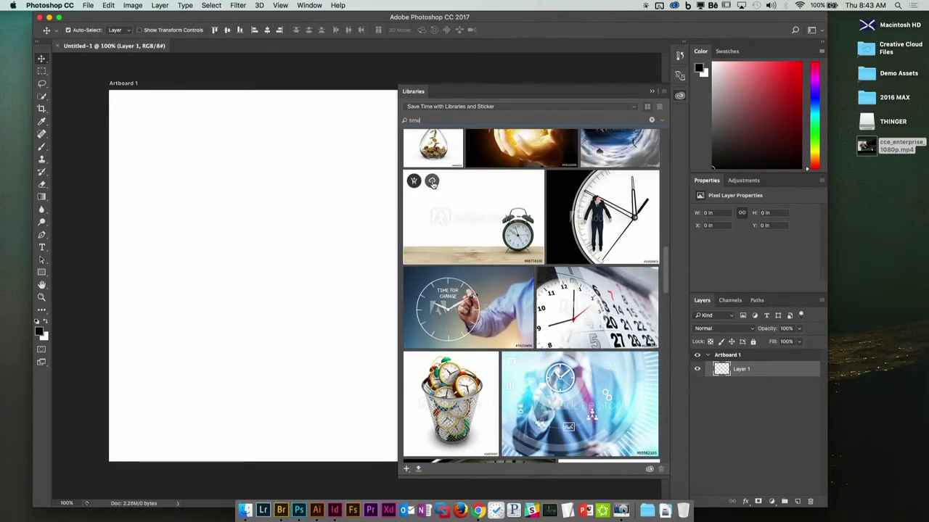
{"action": "left_click", "coordinate": [651, 120]}
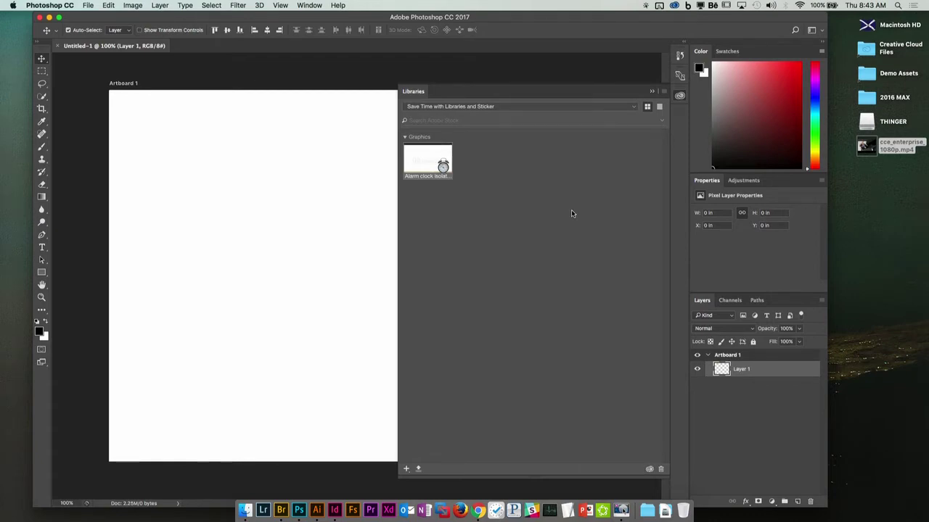
Step: Open the library's Collaborate page in Chrome, close the Bitly tab, and return to Photoshop
{"action": "left_click", "coordinate": [663, 92]}
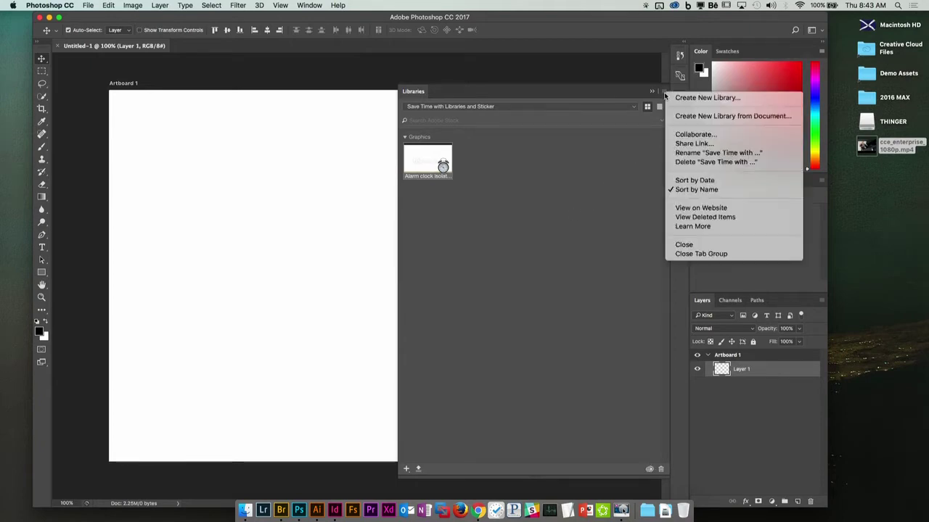
{"action": "left_click", "coordinate": [680, 135]}
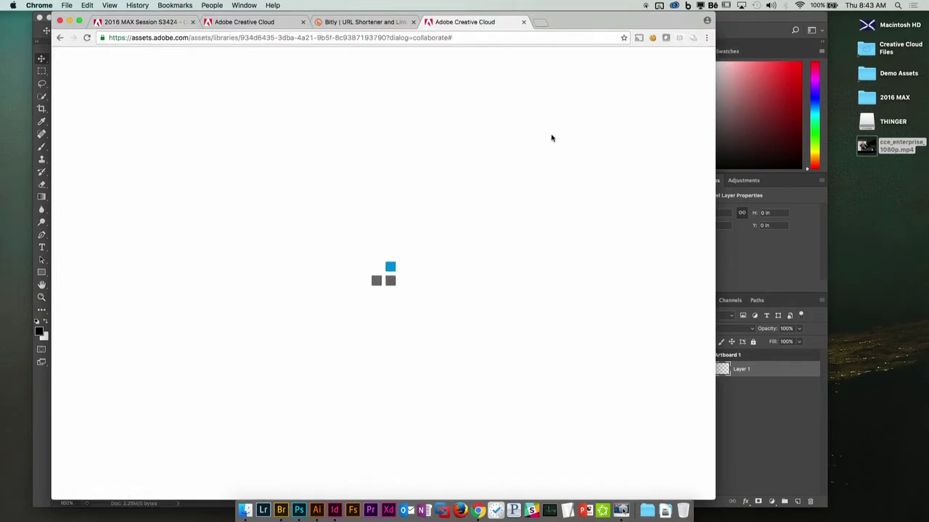
{"action": "left_click", "coordinate": [413, 22]}
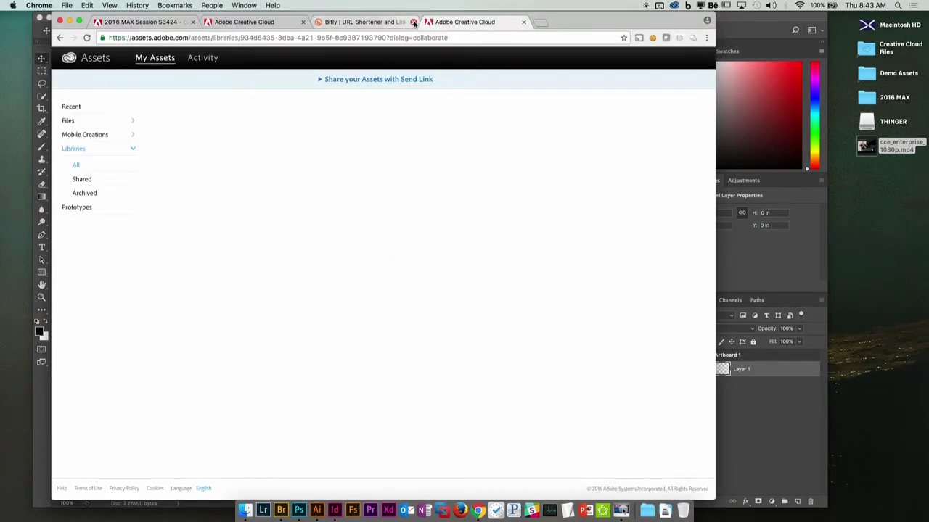
{"action": "left_click", "coordinate": [743, 20]}
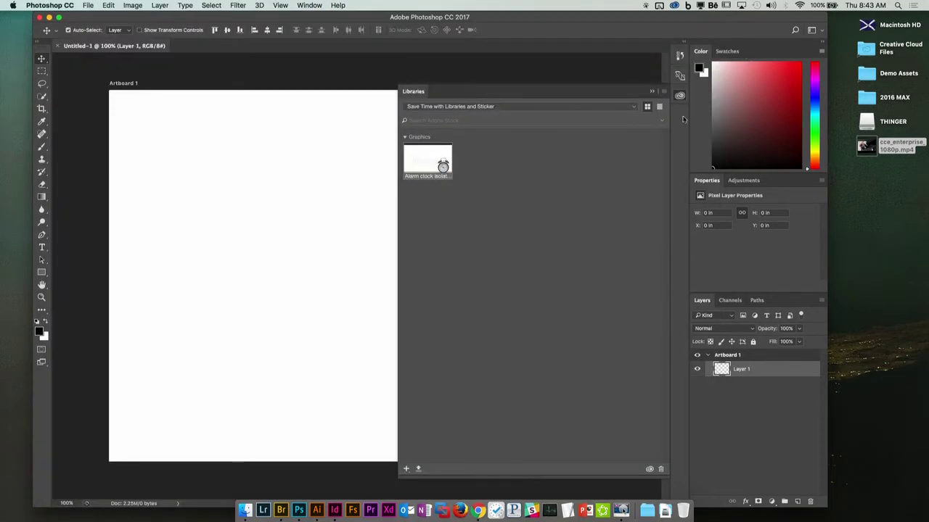
Step: Bring up the library's Invite Collaborators page again through Collaborate
{"action": "left_click", "coordinate": [663, 92]}
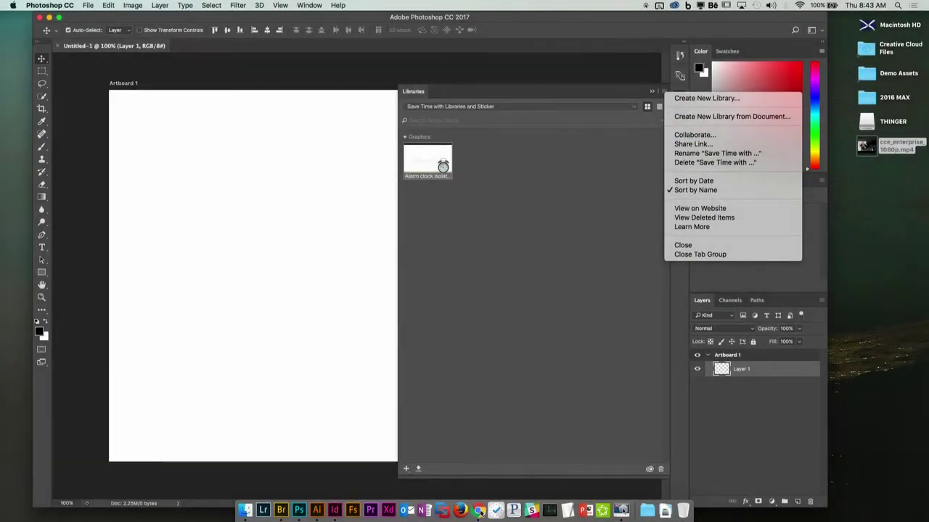
{"action": "left_click", "coordinate": [478, 511]}
Step: Invite the collaborator's e-mail address with Can edit permission, then return to Photoshop
{"action": "left_click", "coordinate": [400, 220]}
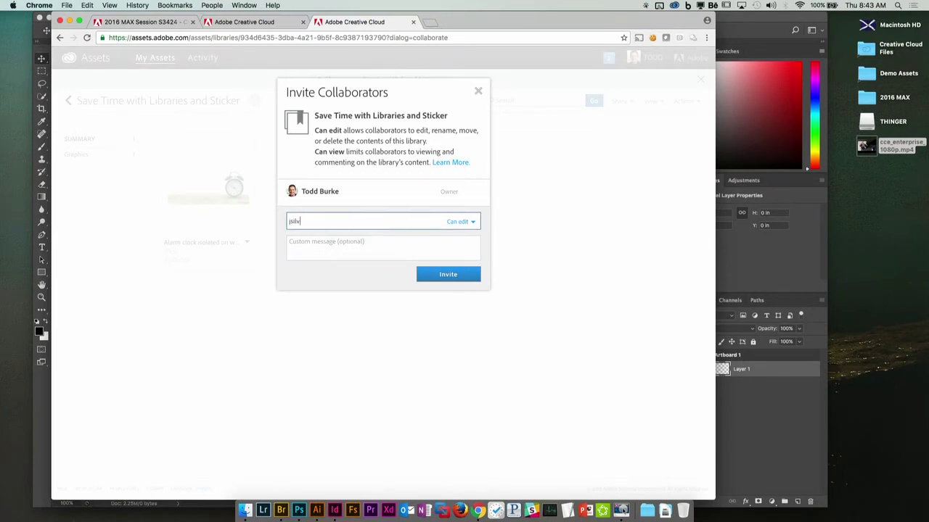
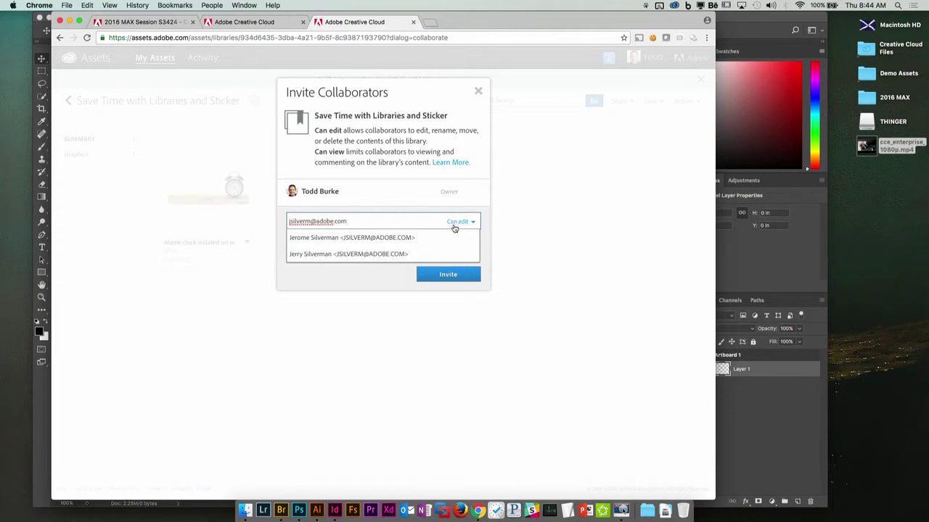
{"action": "left_click", "coordinate": [461, 225]}
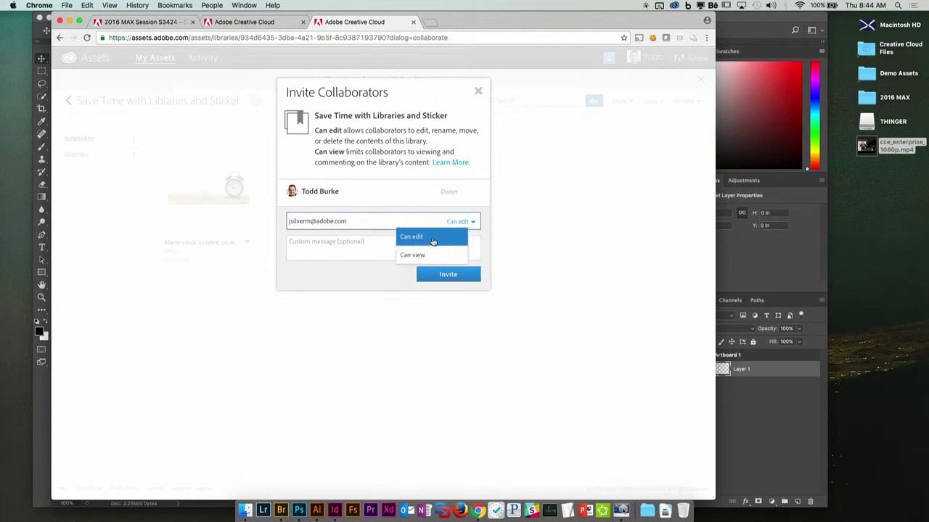
{"action": "left_click", "coordinate": [432, 238]}
{"action": "left_click", "coordinate": [445, 273]}
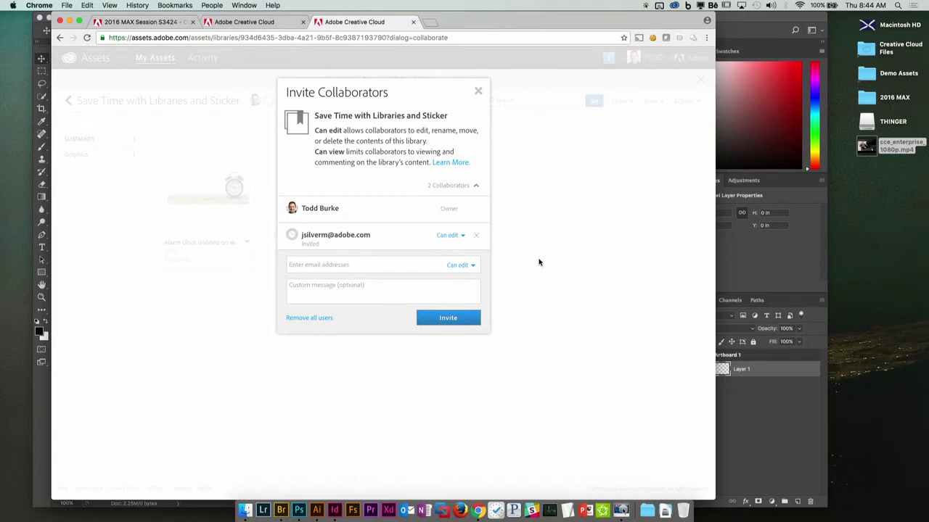
{"action": "left_click", "coordinate": [734, 38]}
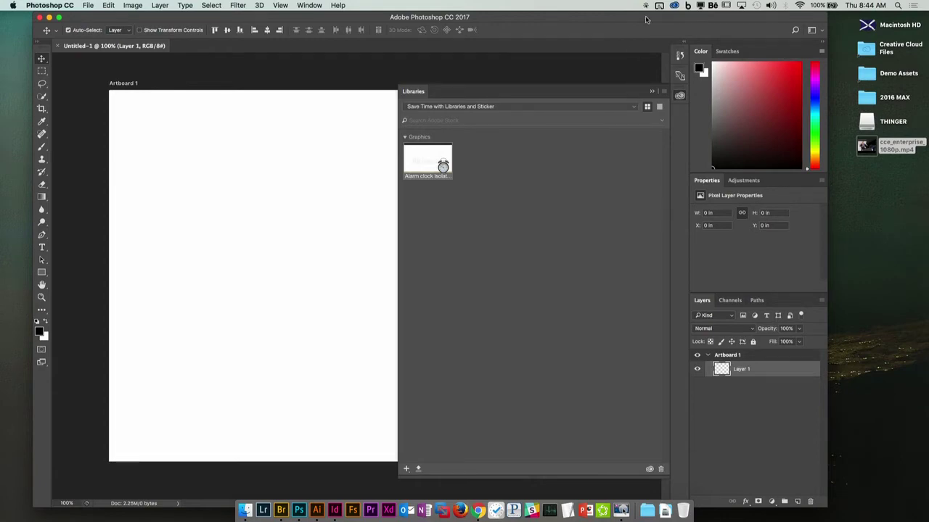
{"action": "left_click", "coordinate": [674, 6]}
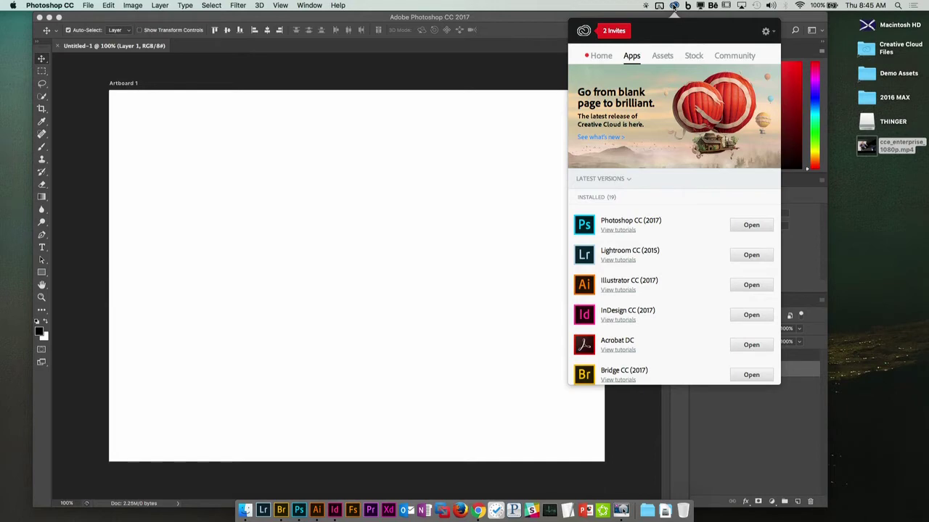
{"action": "left_click", "coordinate": [526, 29]}
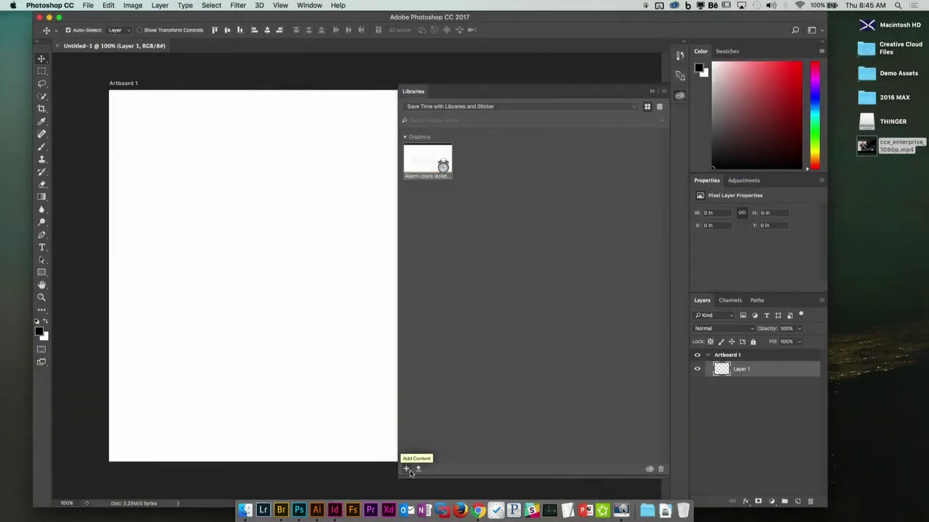
Step: Add black and mauve pink #CE8282 to the library, then start a Type tool text point on the artboard
{"action": "left_click", "coordinate": [407, 469]}
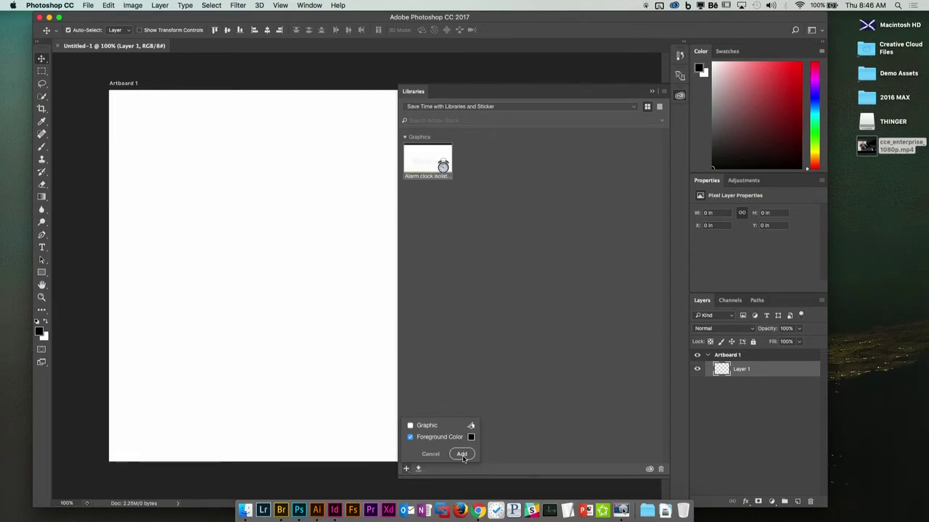
{"action": "left_click", "coordinate": [462, 455]}
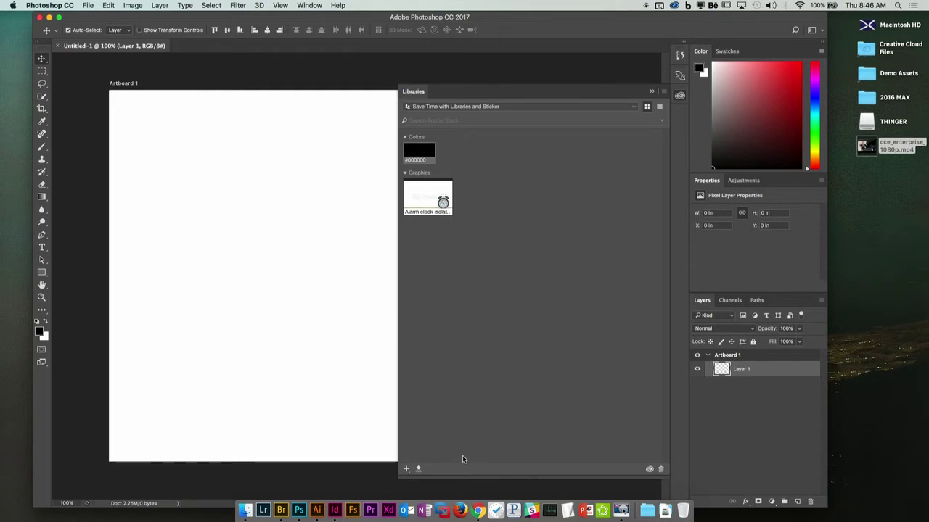
{"action": "left_click", "coordinate": [745, 98]}
{"action": "left_click", "coordinate": [744, 82]}
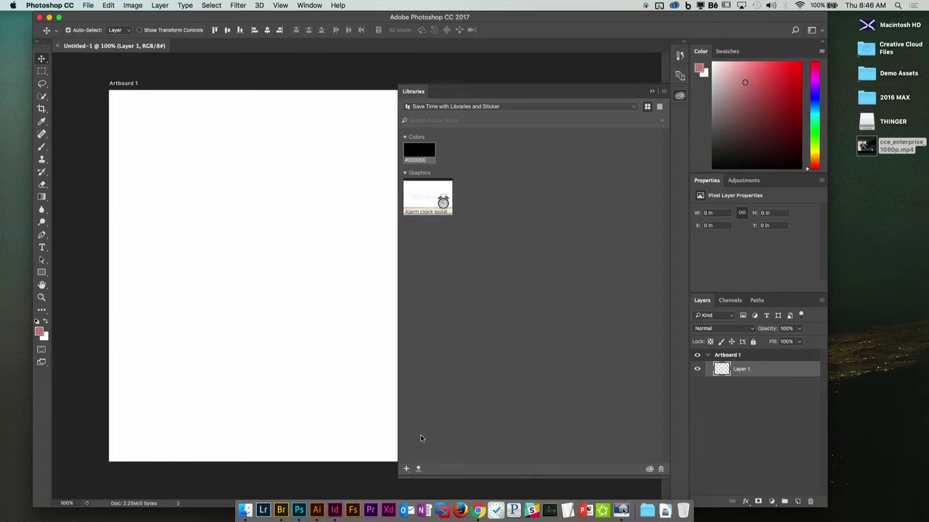
{"action": "left_click", "coordinate": [406, 469]}
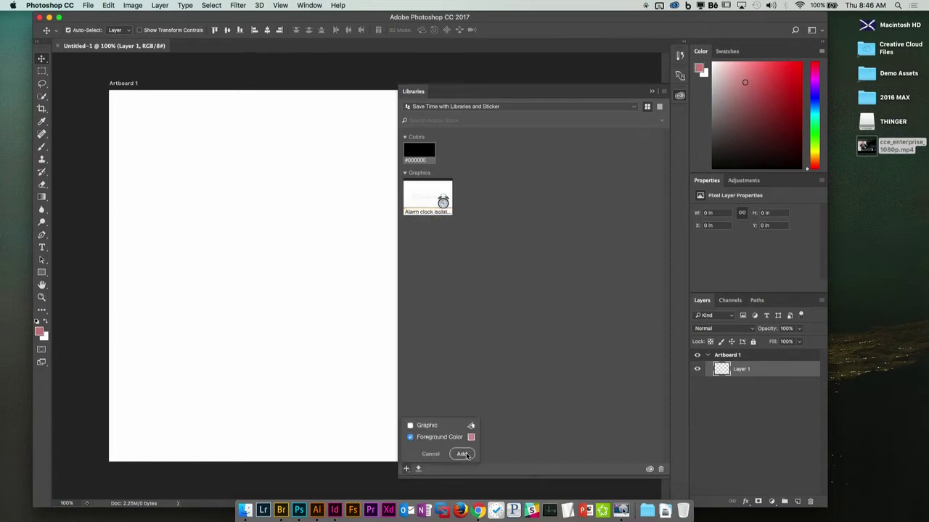
{"action": "left_click", "coordinate": [462, 455]}
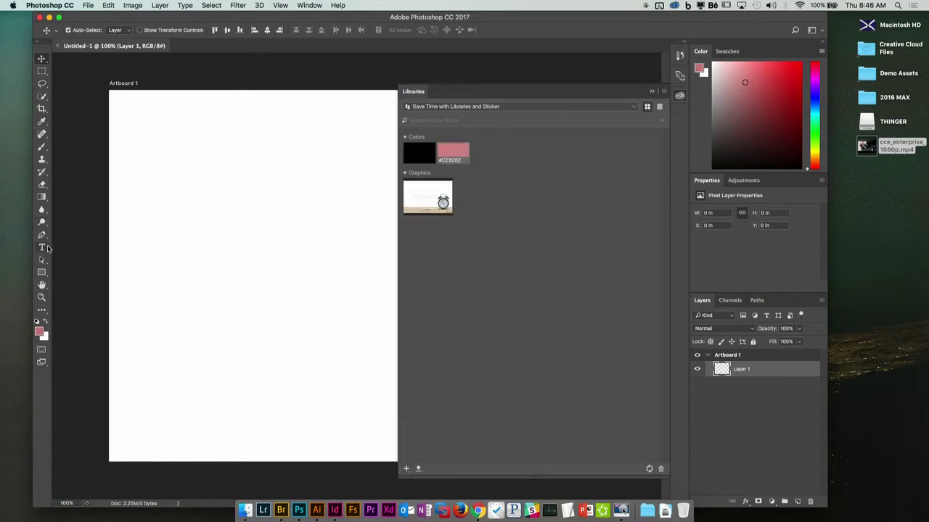
{"action": "left_click", "coordinate": [42, 247]}
{"action": "left_click", "coordinate": [173, 231]}
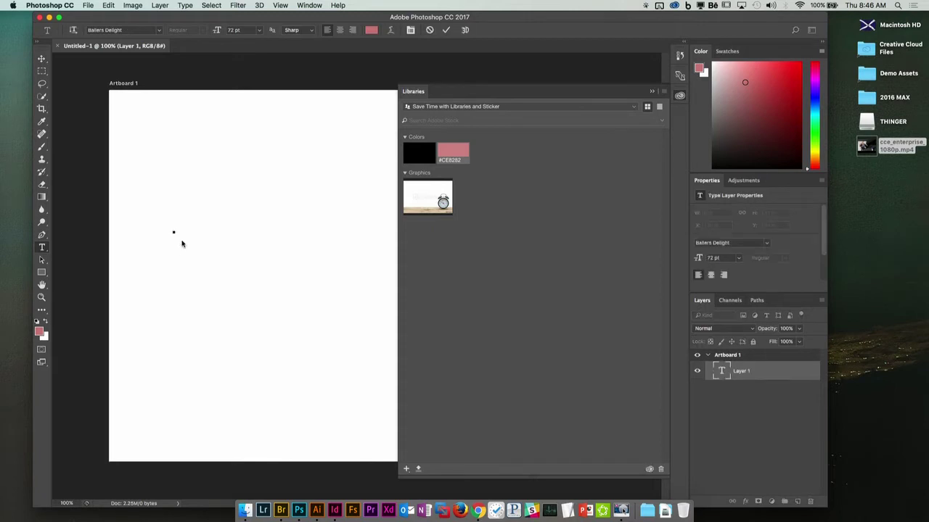
Step: Type the headline 'Some Text here' and open Typekit from the font list to browse more fonts
{"action": "type", "text": "SOME TEXT HER"}
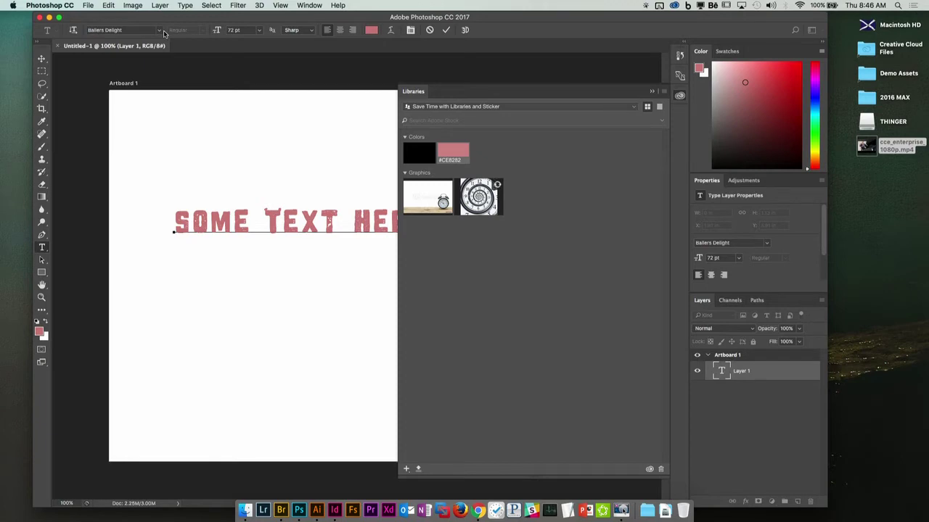
{"action": "left_click", "coordinate": [158, 32]}
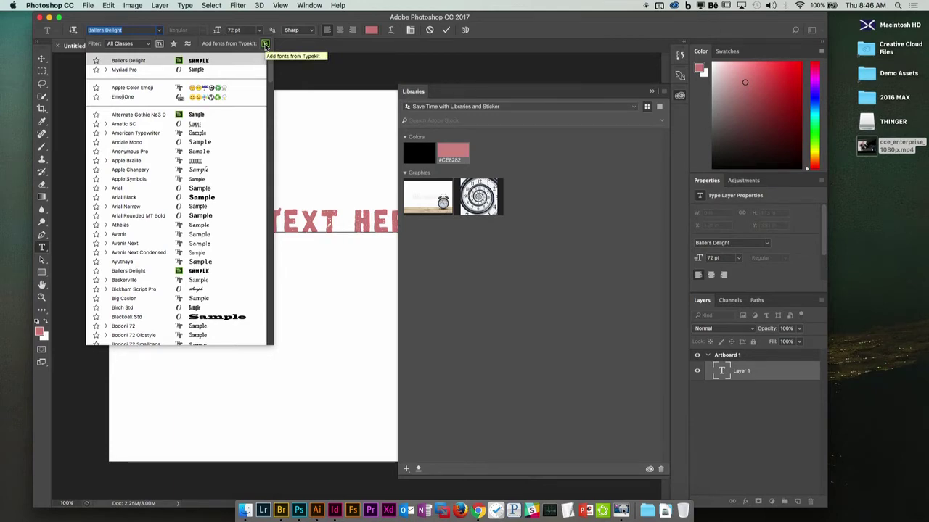
{"action": "left_click", "coordinate": [266, 45]}
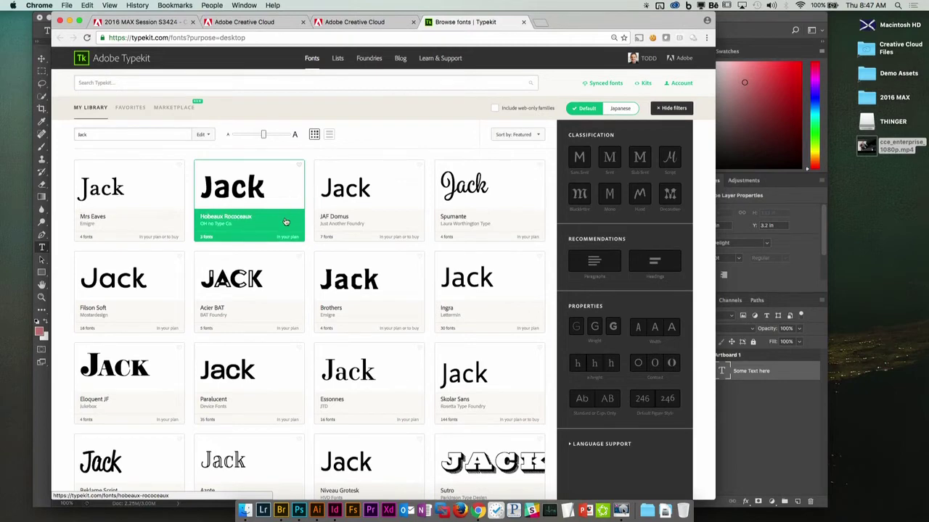
Step: Check the synced Hobeaux Rococeaux family in Typekit, then go back to Photoshop
{"action": "left_click", "coordinate": [285, 221]}
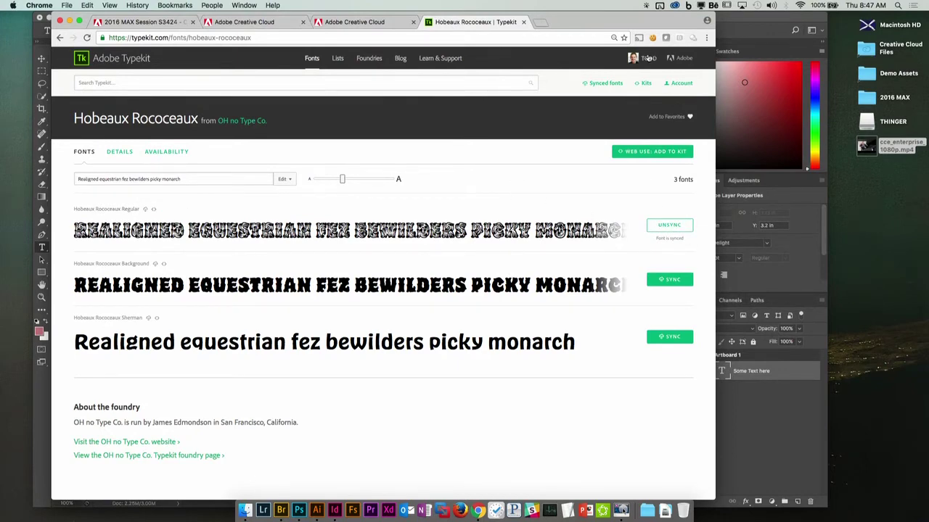
{"action": "left_click", "coordinate": [747, 20]}
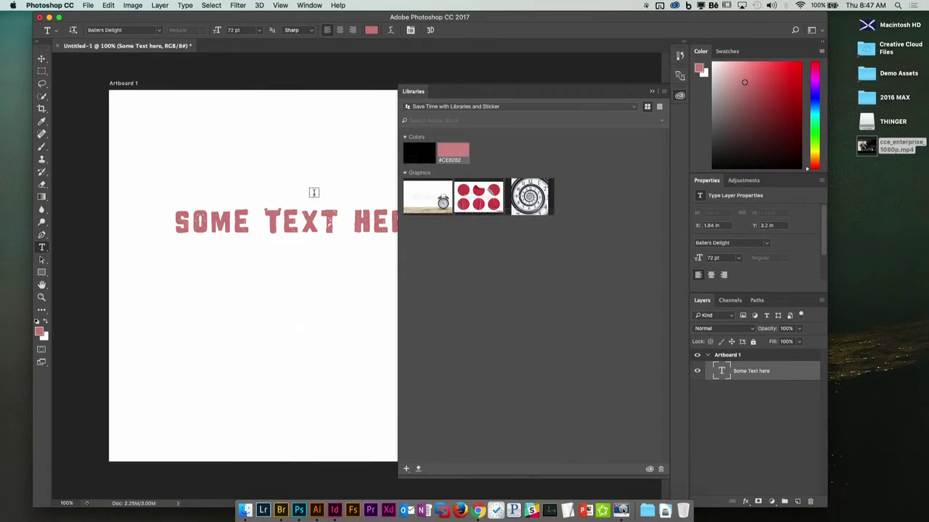
Step: Add the headline layer's character style and foreground colour to the library
{"action": "left_click", "coordinate": [406, 470]}
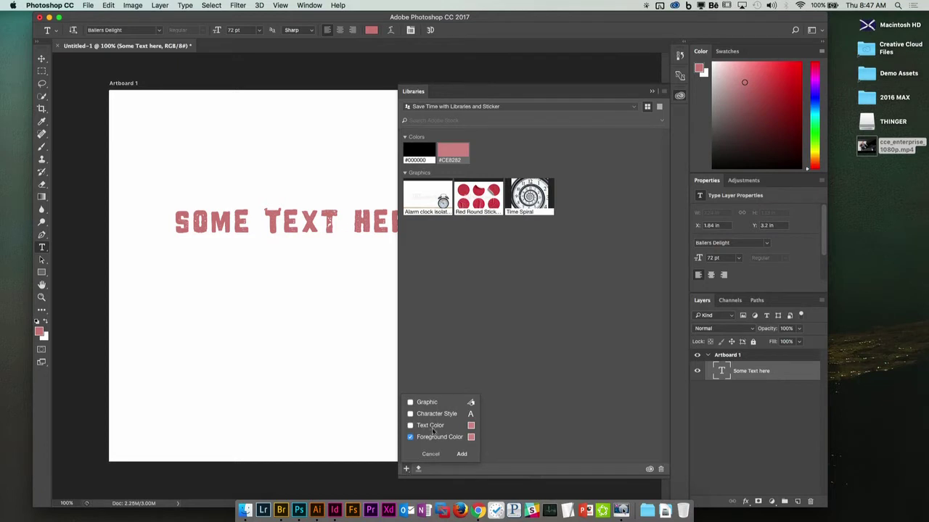
{"action": "left_click", "coordinate": [411, 414]}
{"action": "left_click", "coordinate": [462, 454]}
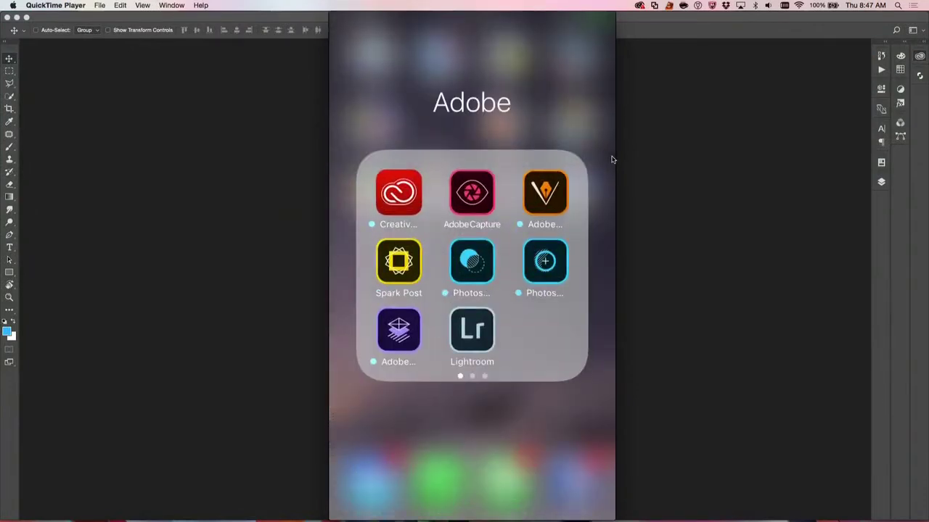
Step: Make the iPhone mirror full screen and launch Adobe Capture from the Adobe folder
{"action": "key", "text": "ctrl+super+f"}
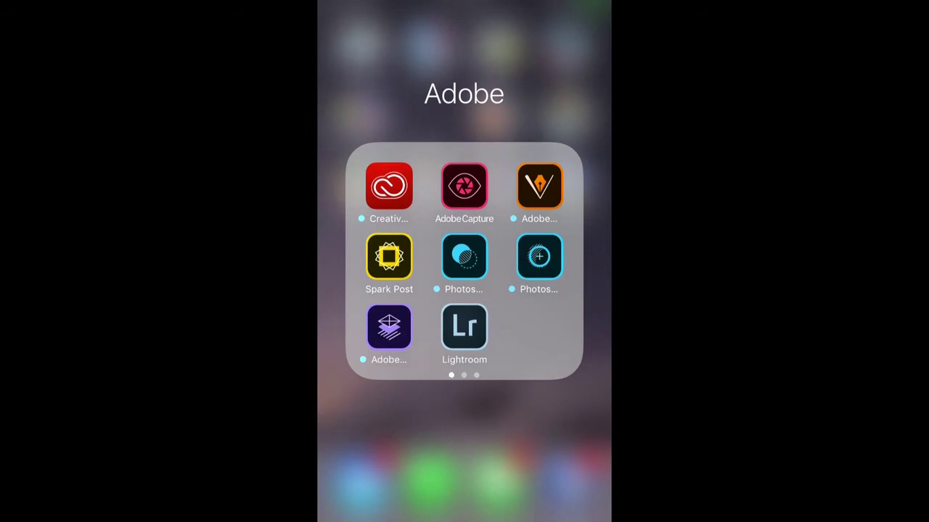
{"action": "left_click", "coordinate": [464, 186]}
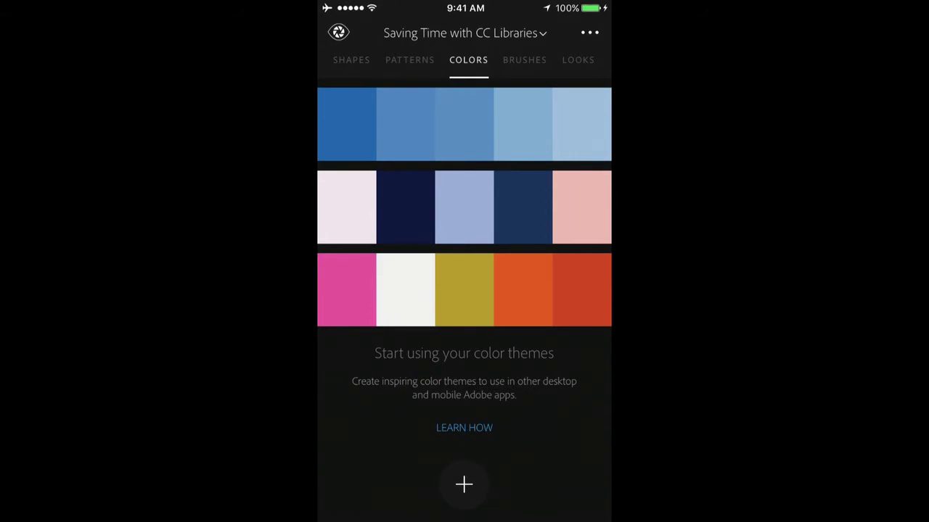
Step: Switch Capture to the Save Time with Libraries and Sticker library and open the colour camera
{"action": "left_click", "coordinate": [464, 484]}
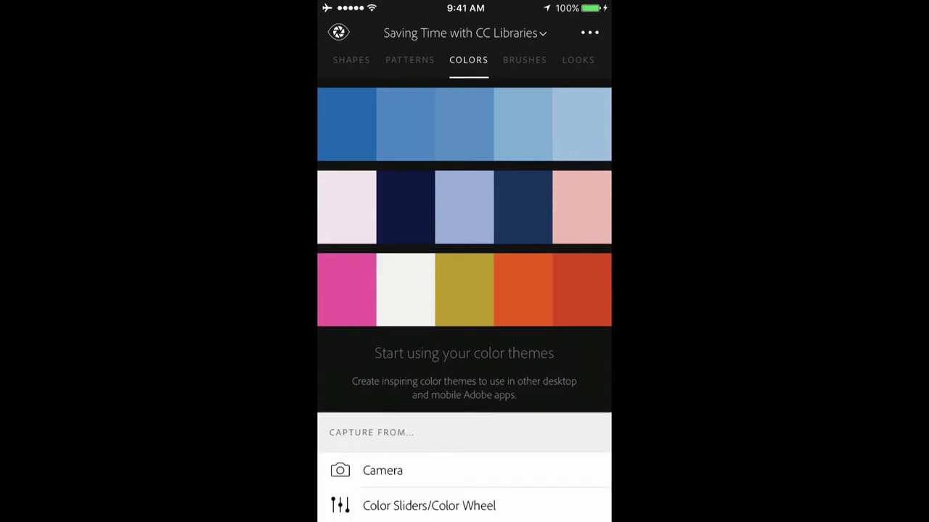
{"action": "left_click", "coordinate": [382, 470]}
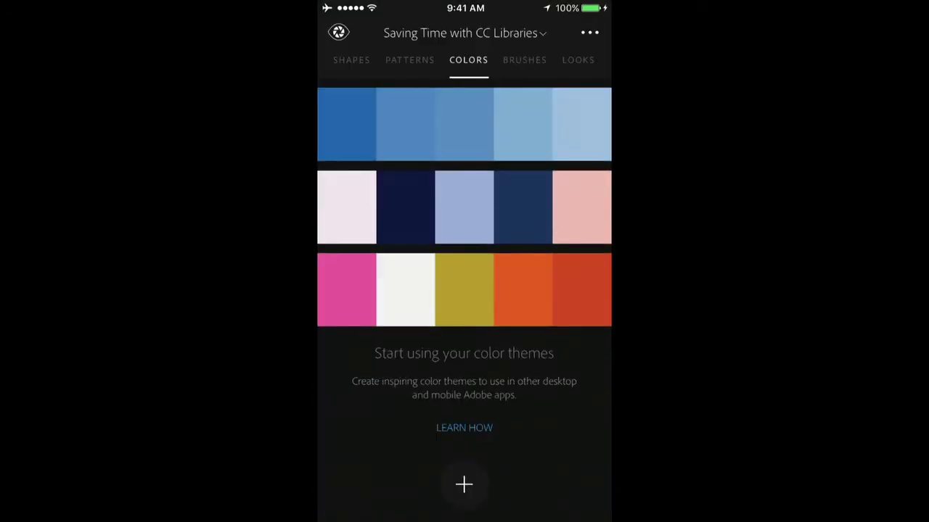
{"action": "left_click", "coordinate": [464, 33]}
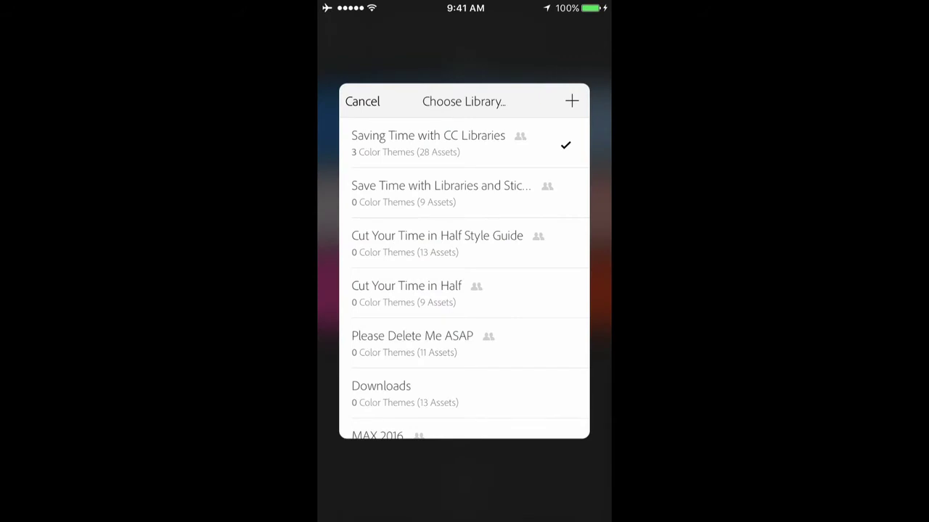
{"action": "left_click", "coordinate": [441, 193]}
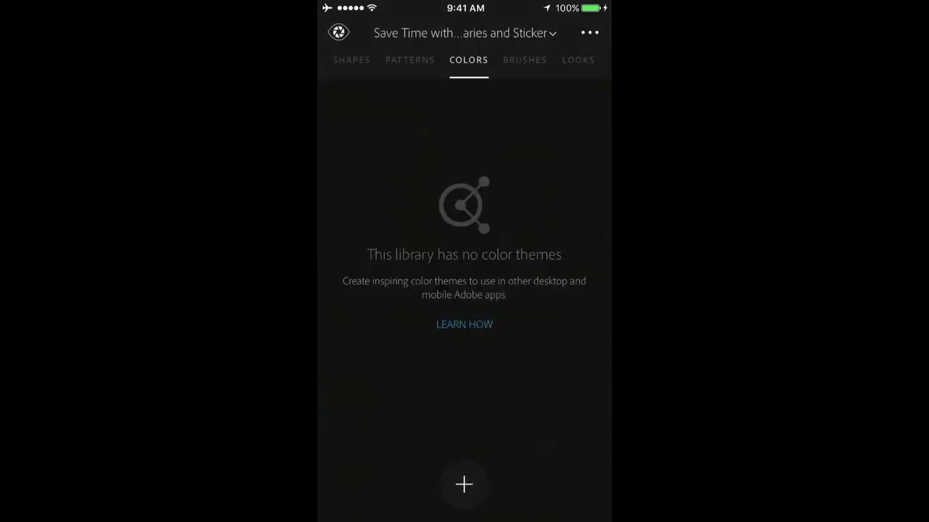
{"action": "left_click", "coordinate": [464, 484]}
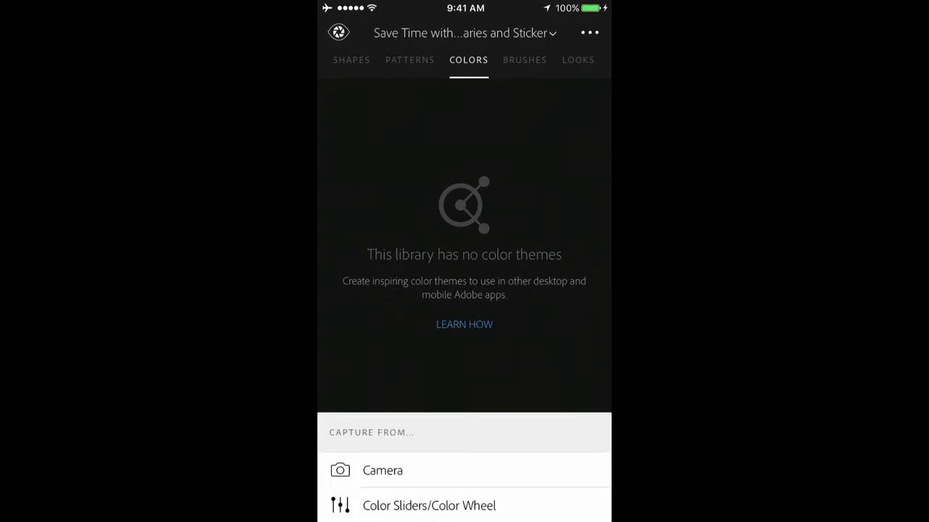
{"action": "left_click", "coordinate": [382, 470]}
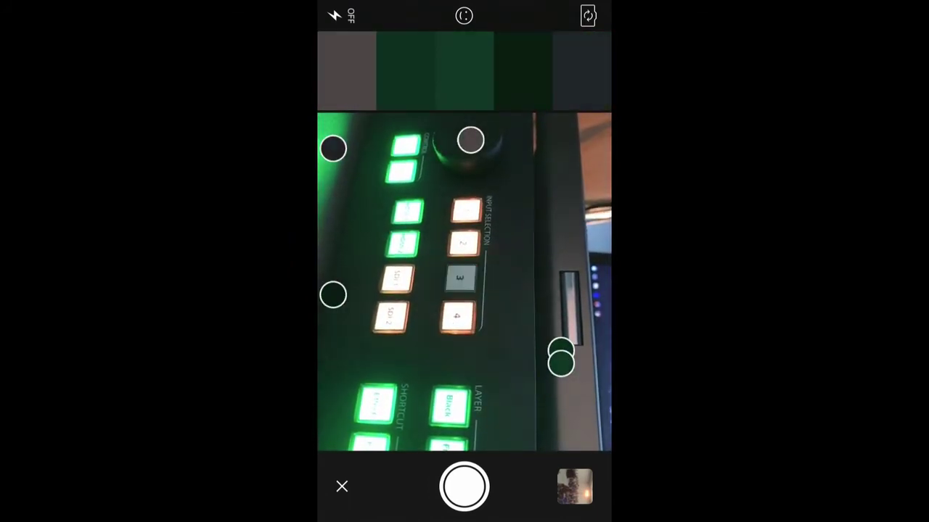
Step: Freeze the camera view and drag sample points onto the panel's red and green buttons
{"action": "left_click", "coordinate": [464, 281]}
{"action": "left_click_drag", "start_coordinate": [470, 138], "coordinate": [446, 299]}
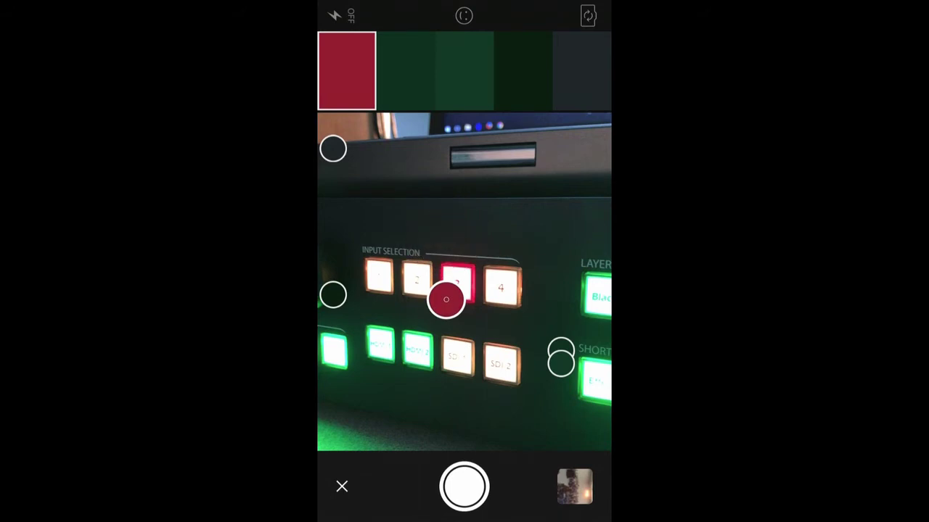
{"action": "left_click_drag", "start_coordinate": [560, 363], "coordinate": [579, 384]}
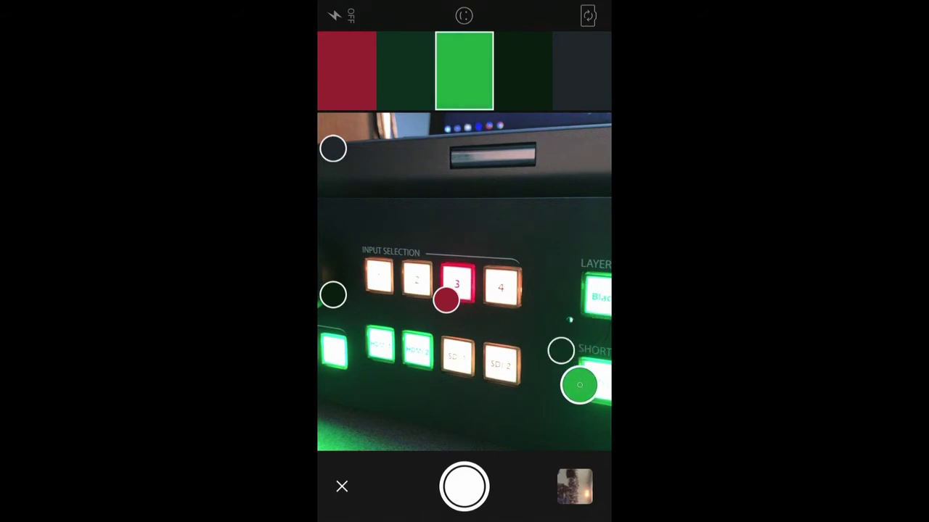
{"action": "left_click_drag", "start_coordinate": [560, 350], "coordinate": [515, 325]}
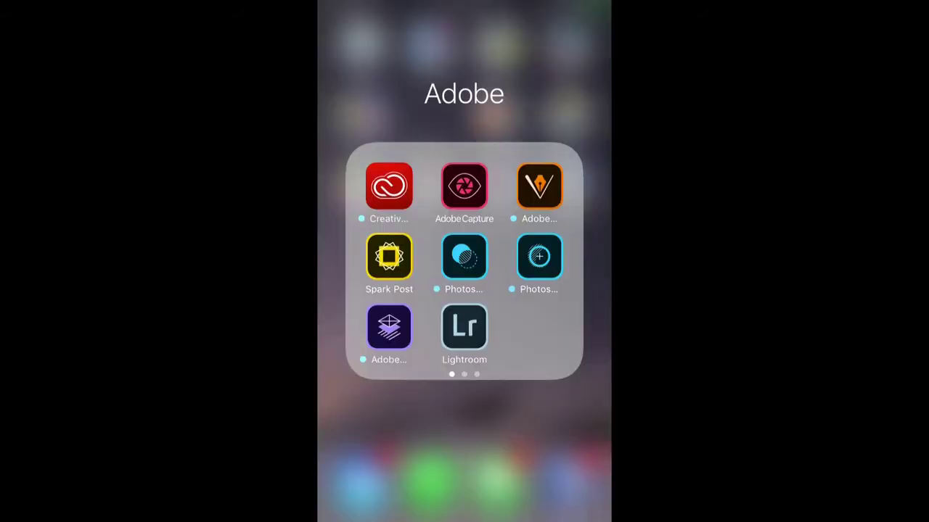
Step: Restart the camera, resample the switcher panel buttons including orange, and capture the five-colour theme
{"action": "left_click", "coordinate": [464, 187]}
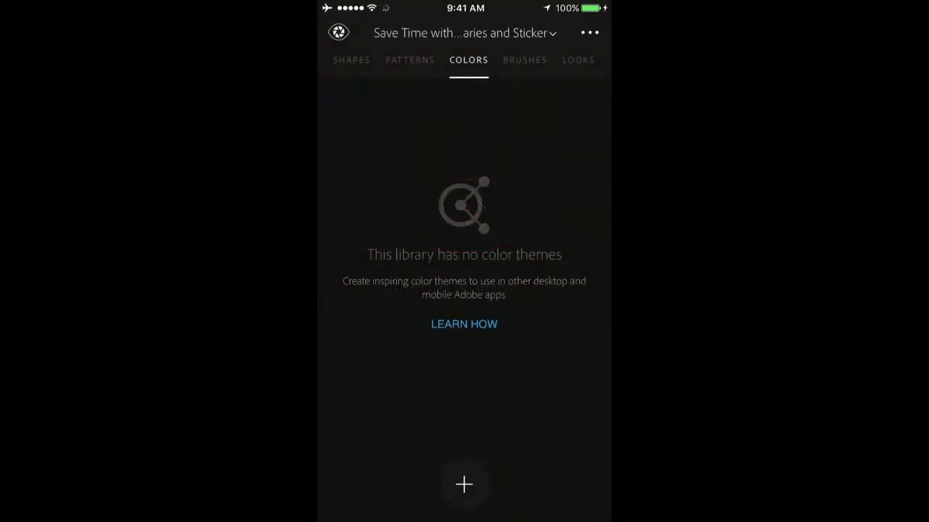
{"action": "left_click", "coordinate": [465, 484]}
{"action": "left_click", "coordinate": [383, 470]}
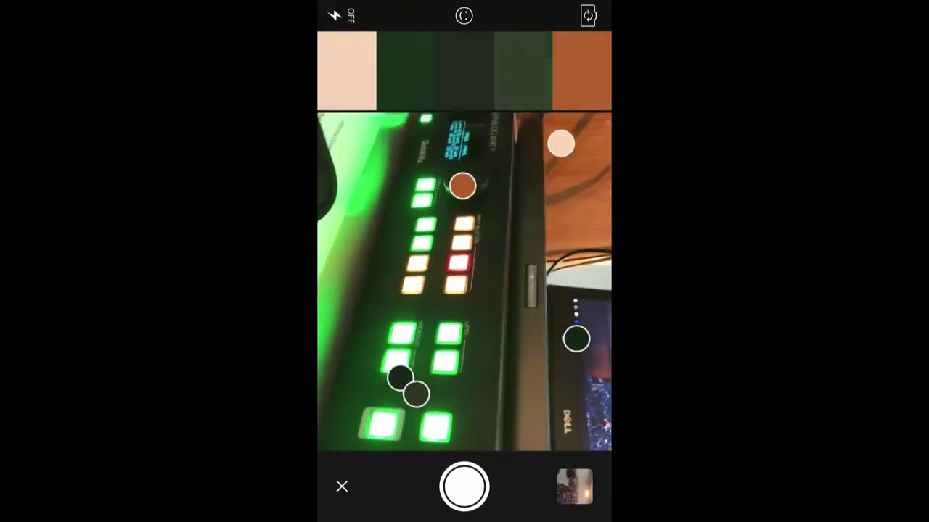
{"action": "left_click", "coordinate": [465, 283]}
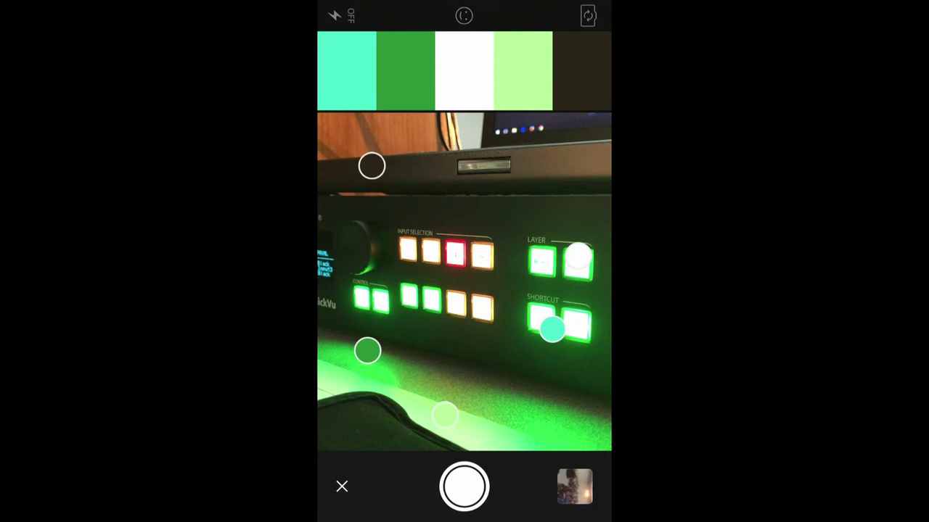
{"action": "left_click_drag", "start_coordinate": [372, 166], "coordinate": [446, 243]}
{"action": "left_click_drag", "start_coordinate": [446, 240], "coordinate": [446, 241]}
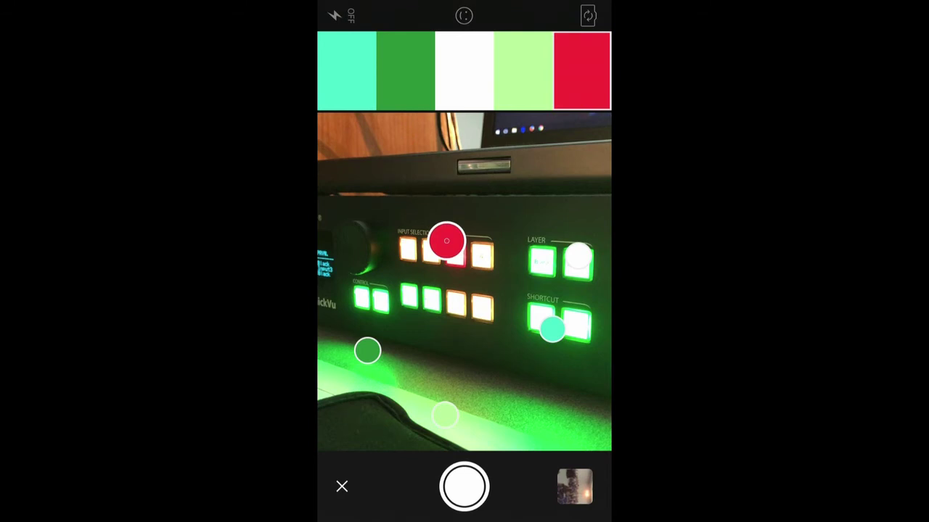
{"action": "left_click_drag", "start_coordinate": [578, 257], "coordinate": [483, 242]}
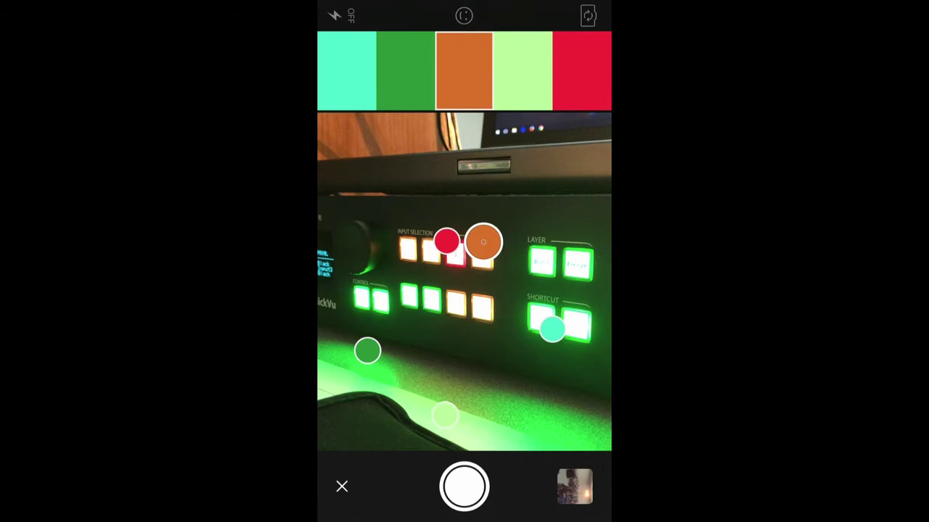
{"action": "left_click", "coordinate": [464, 486]}
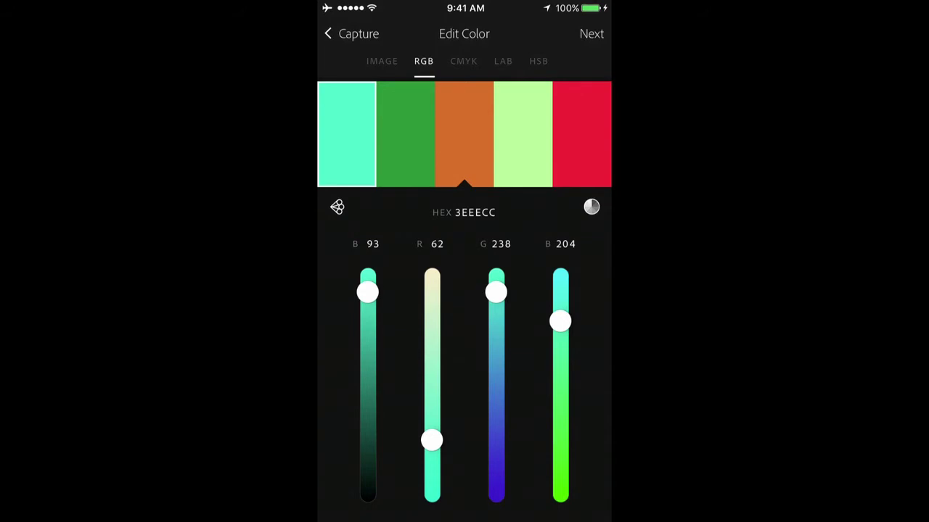
Step: Name the colour theme 'Switcher Panel' and save it to the library
{"action": "left_click", "coordinate": [591, 34]}
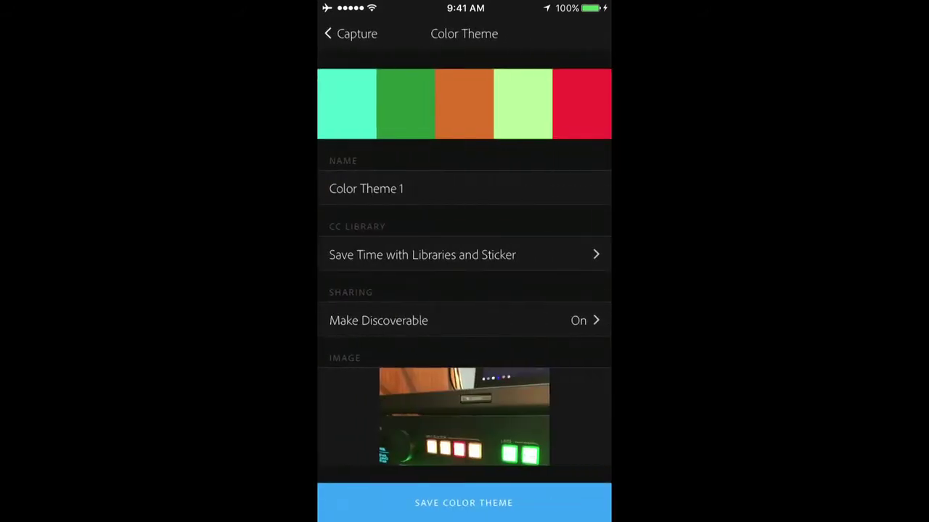
{"action": "left_click", "coordinate": [365, 189]}
{"action": "left_click", "coordinate": [593, 187]}
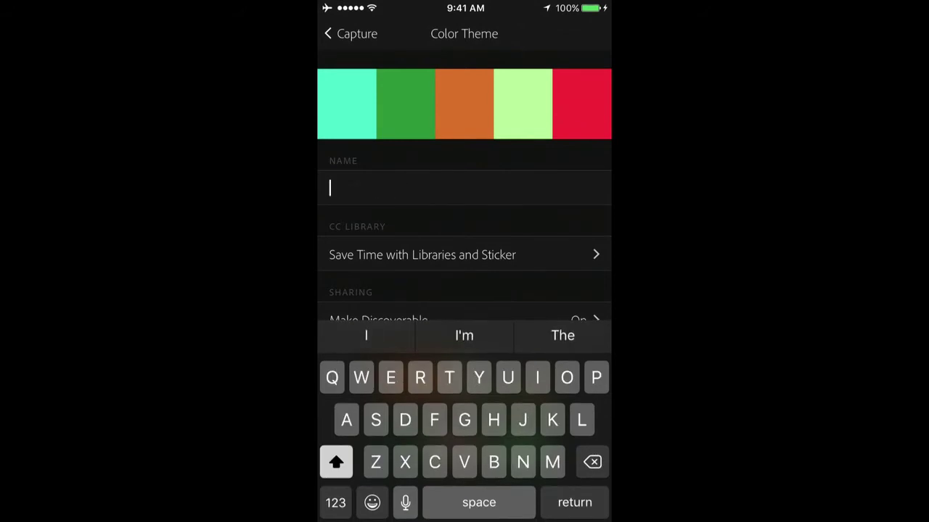
{"action": "type", "text": "Swit"}
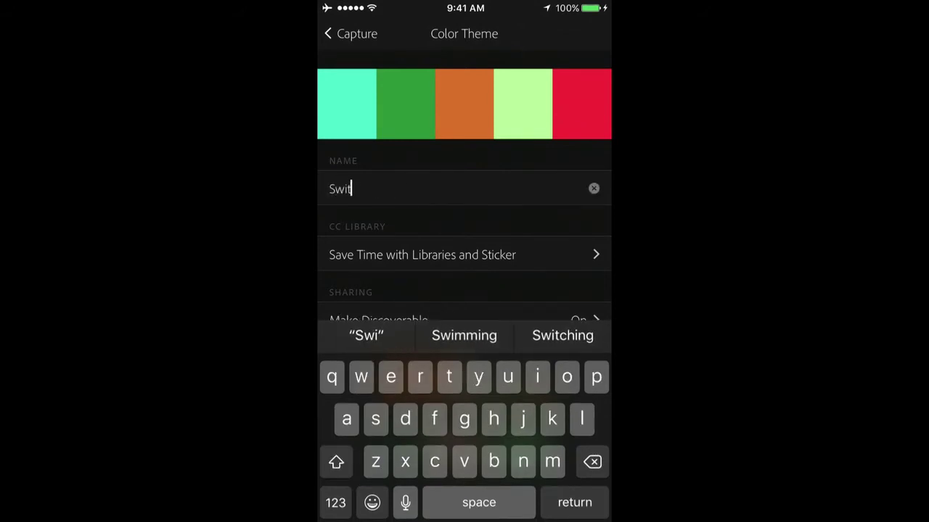
{"action": "type", "text": "cher p"}
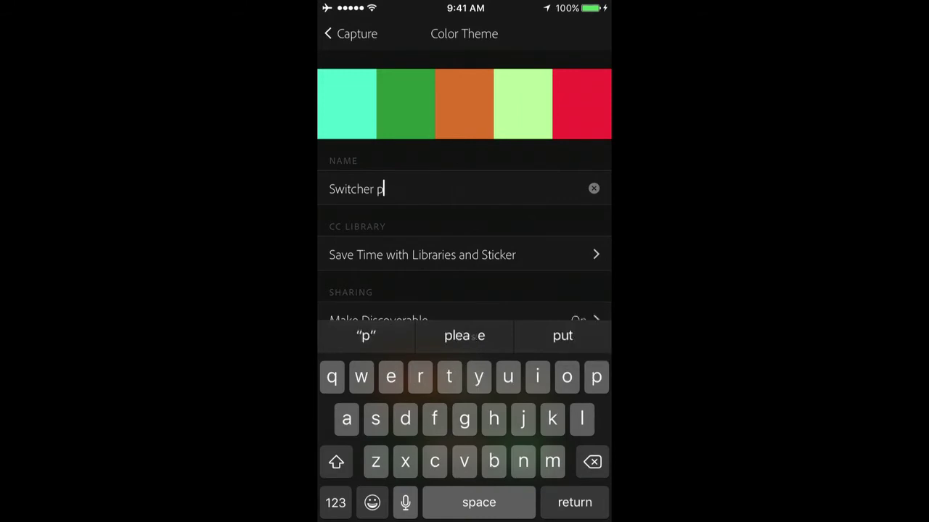
{"action": "key", "text": "BackSpace"}
{"action": "type", "text": "Panel"}
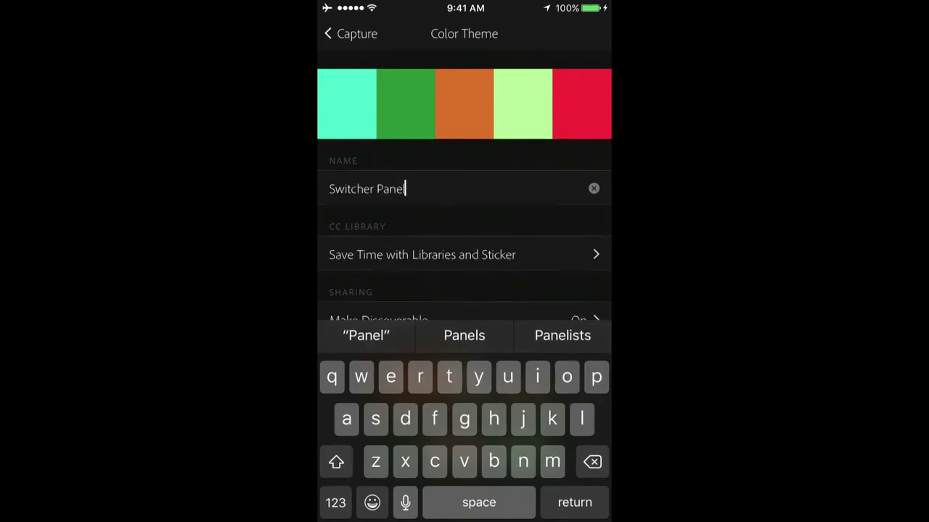
{"action": "scroll", "coordinate": [464, 189], "scroll_direction": "down", "scroll_amount": 3}
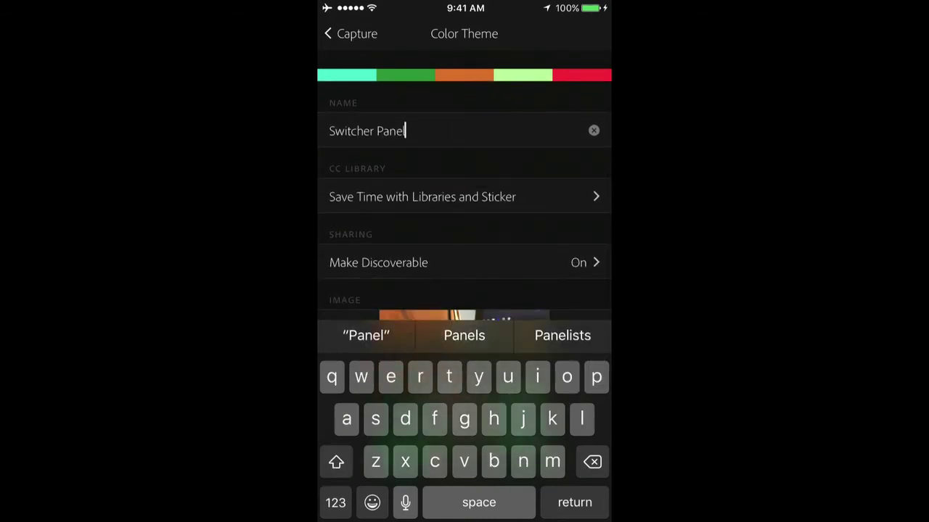
{"action": "scroll", "coordinate": [464, 189], "scroll_direction": "down", "scroll_amount": 1}
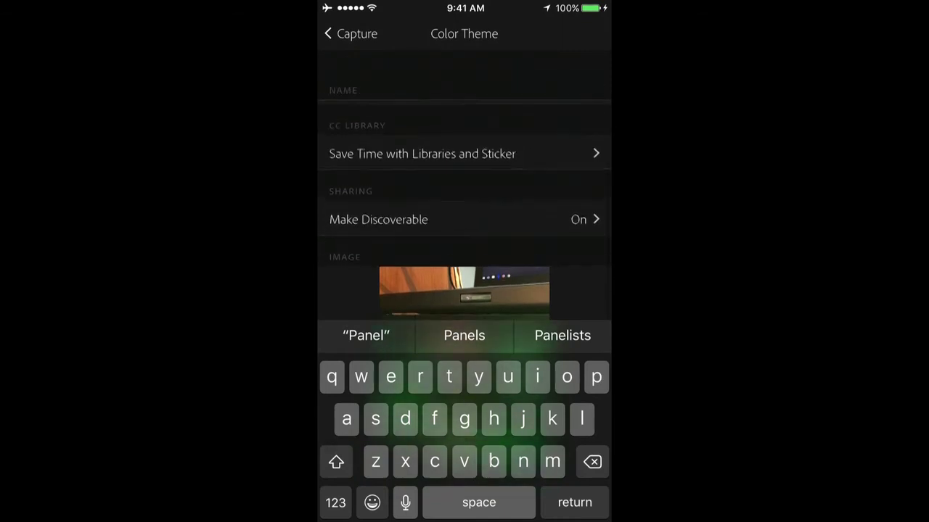
{"action": "key", "text": "Return"}
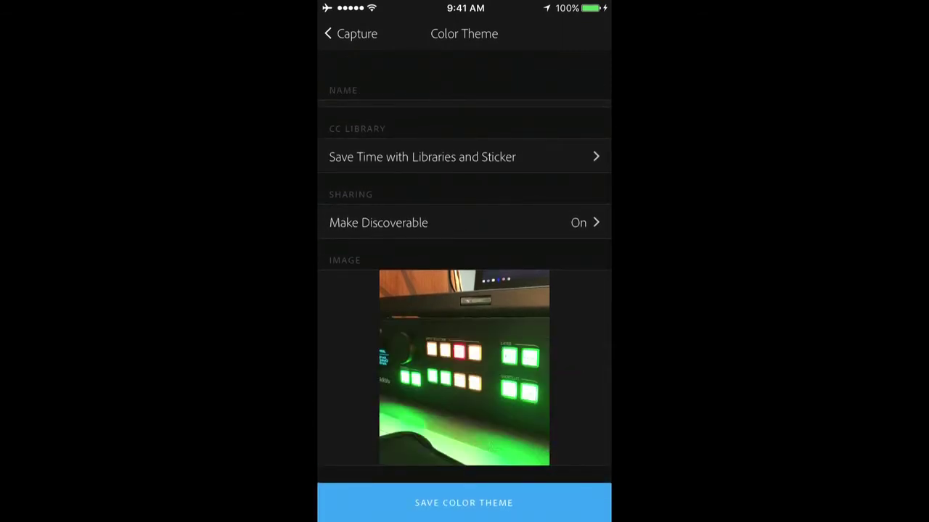
{"action": "left_click", "coordinate": [464, 503]}
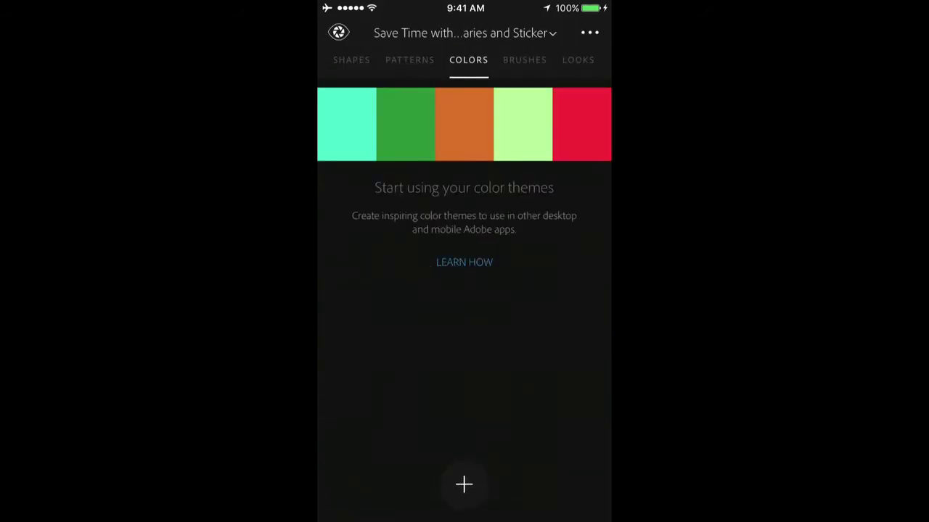
{"action": "mouse_move", "coordinate": [655, 149]}
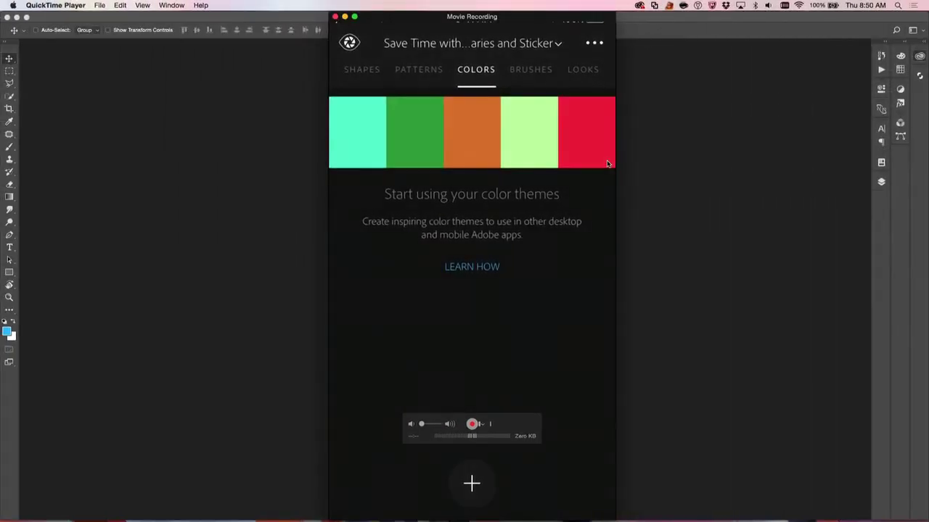
Step: Switch from the phone mirror to Photoshop to see the Switcher Panel theme in Libraries
{"action": "key", "text": "super+Tab"}
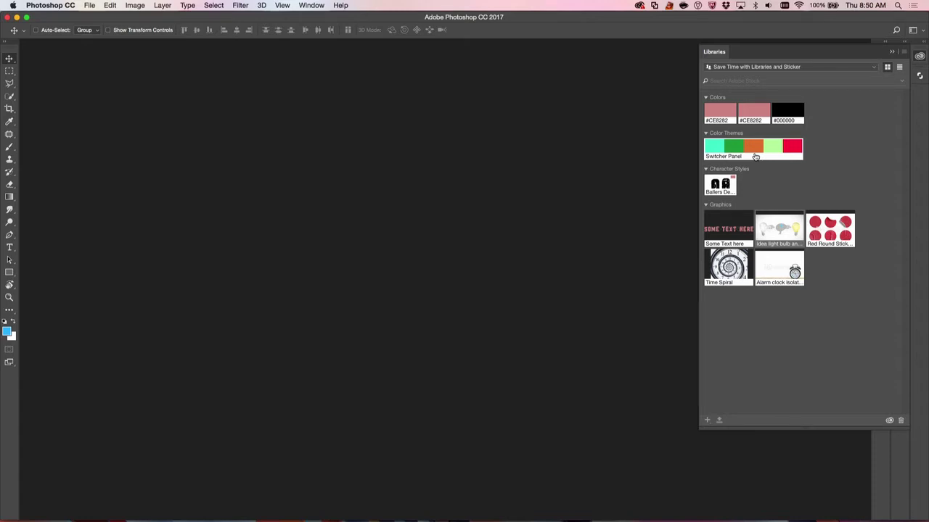
Step: Create a new document from the 7×5 inch, 300 ppi Default Photoshop Size preset
{"action": "key", "text": "super+n"}
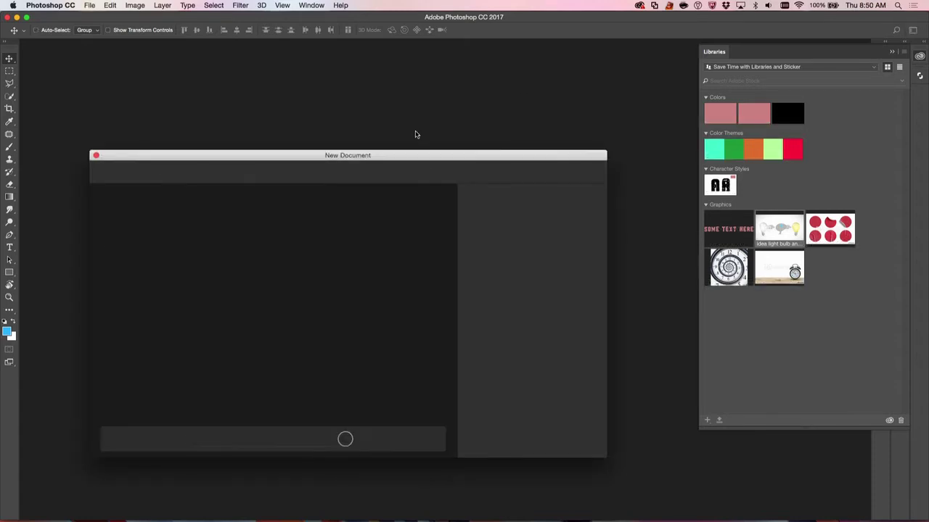
{"action": "left_click_drag", "start_coordinate": [407, 152], "coordinate": [438, 51]}
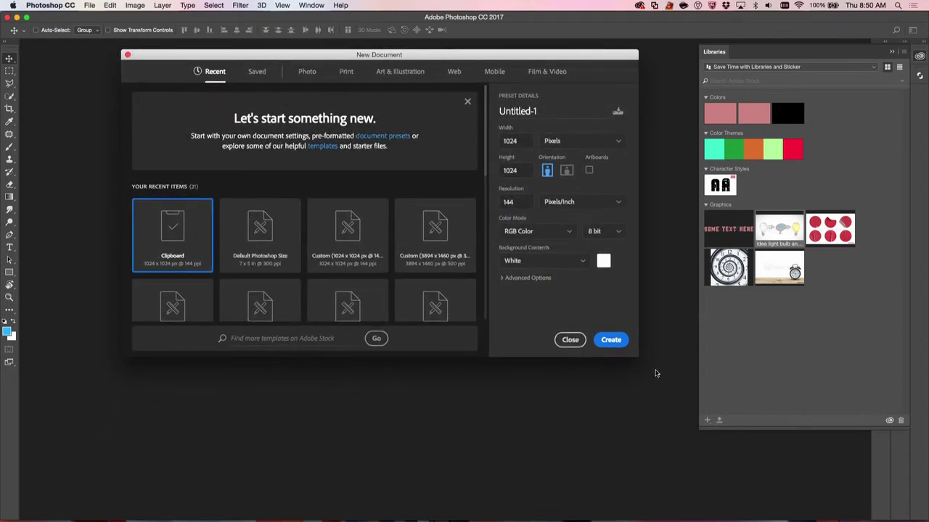
{"action": "left_click", "coordinate": [273, 245]}
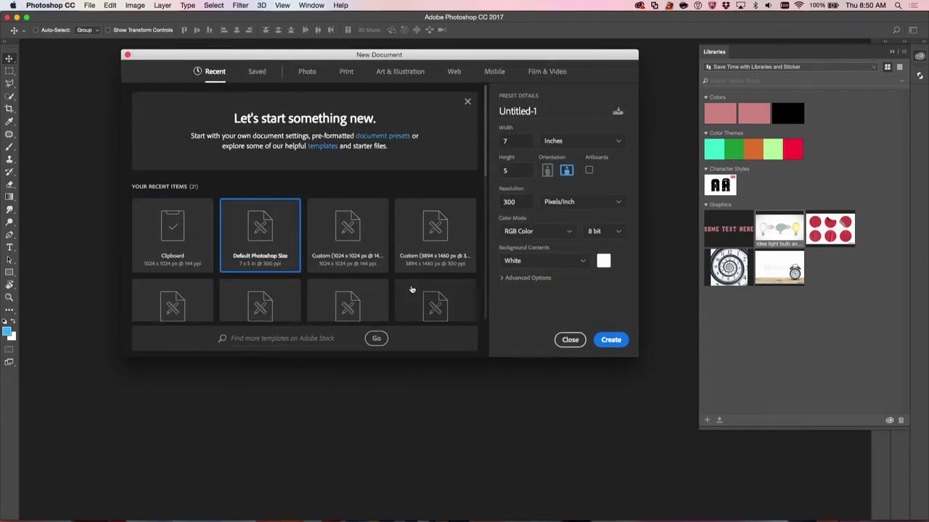
{"action": "left_click", "coordinate": [613, 340]}
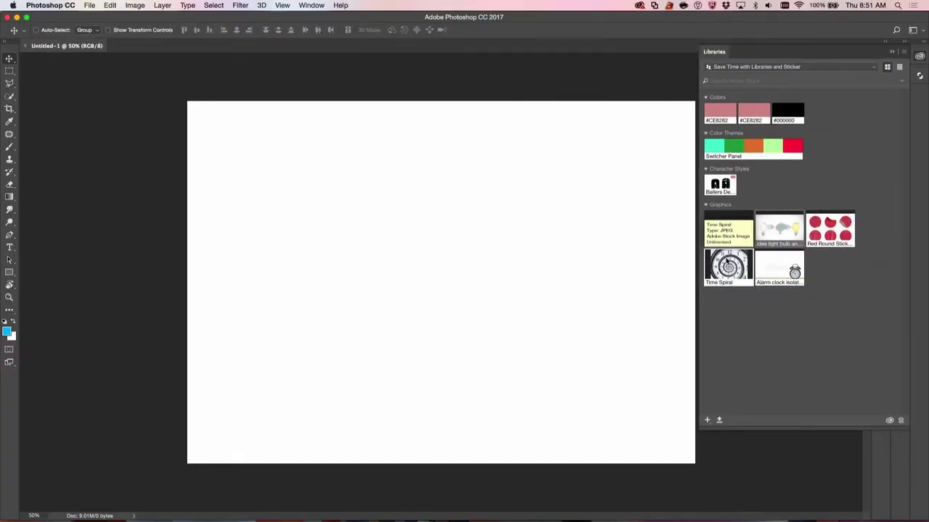
Step: Place the Time Spiral graphic from Libraries, scaled to about 34.57% and moved to fill the canvas
{"action": "left_click_drag", "start_coordinate": [725, 276], "coordinate": [600, 279]}
{"action": "left_click_drag", "start_coordinate": [682, 268], "coordinate": [359, 257]}
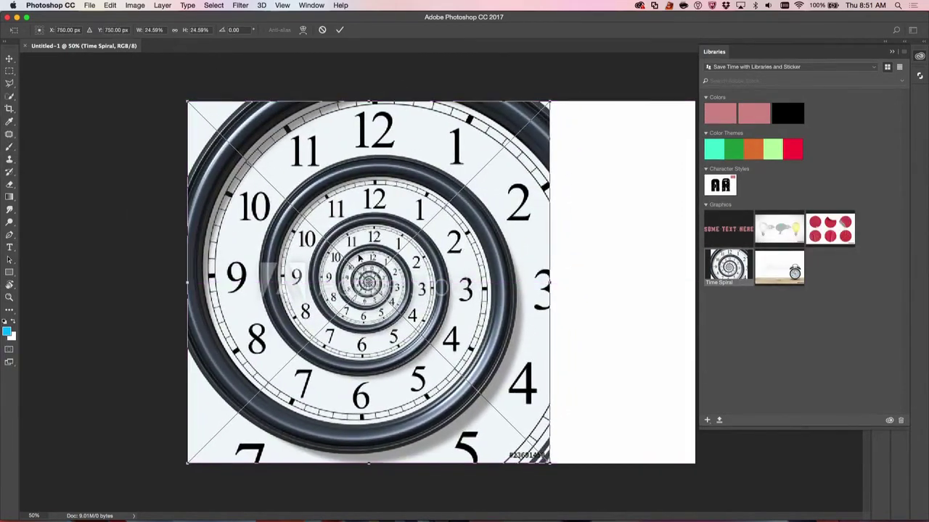
{"action": "left_click_drag", "start_coordinate": [549, 466], "coordinate": [810, 499]}
{"action": "left_click_drag", "start_coordinate": [517, 375], "coordinate": [506, 295]}
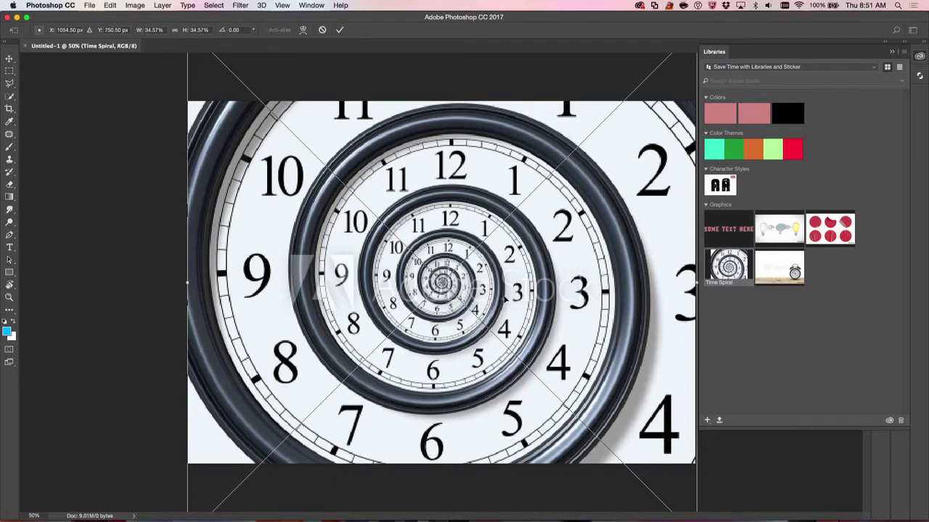
{"action": "key", "text": "Return"}
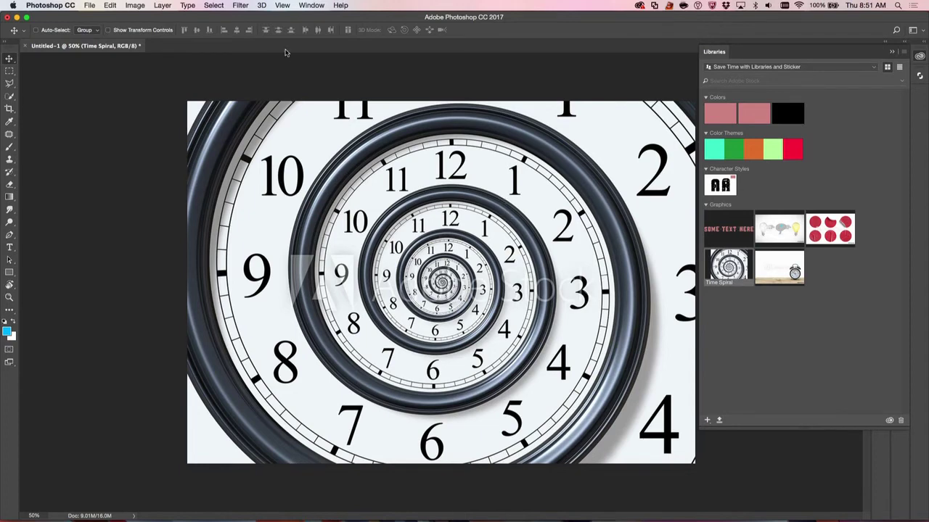
{"action": "left_click", "coordinate": [238, 5]}
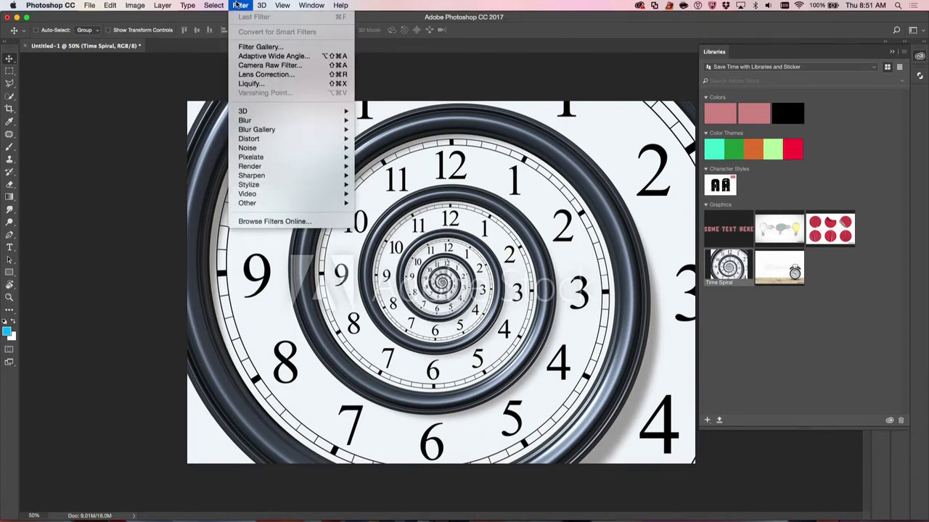
{"action": "left_click", "coordinate": [244, 4]}
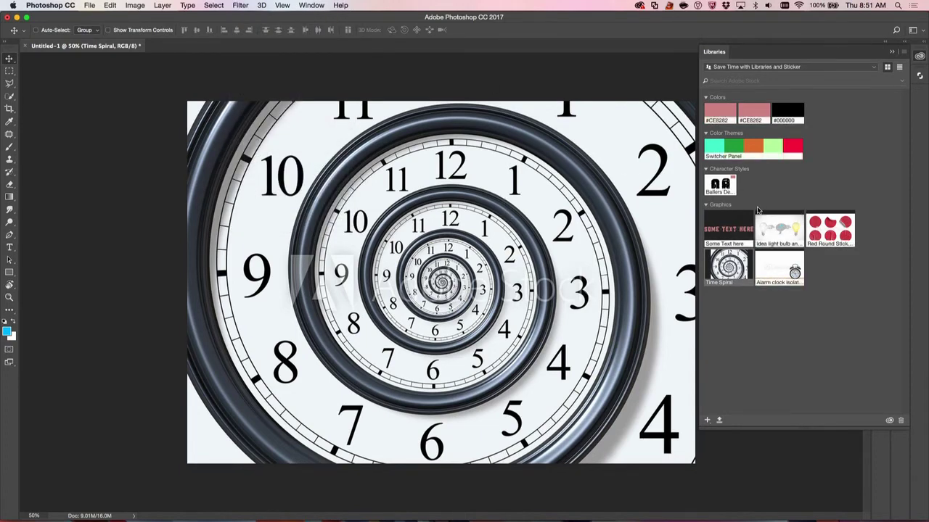
{"action": "left_click", "coordinate": [919, 56]}
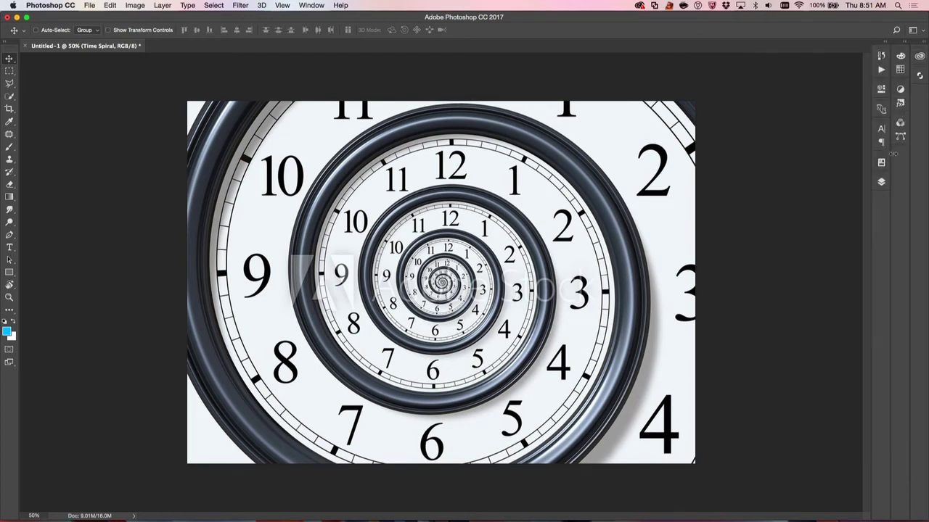
{"action": "left_click", "coordinate": [882, 183]}
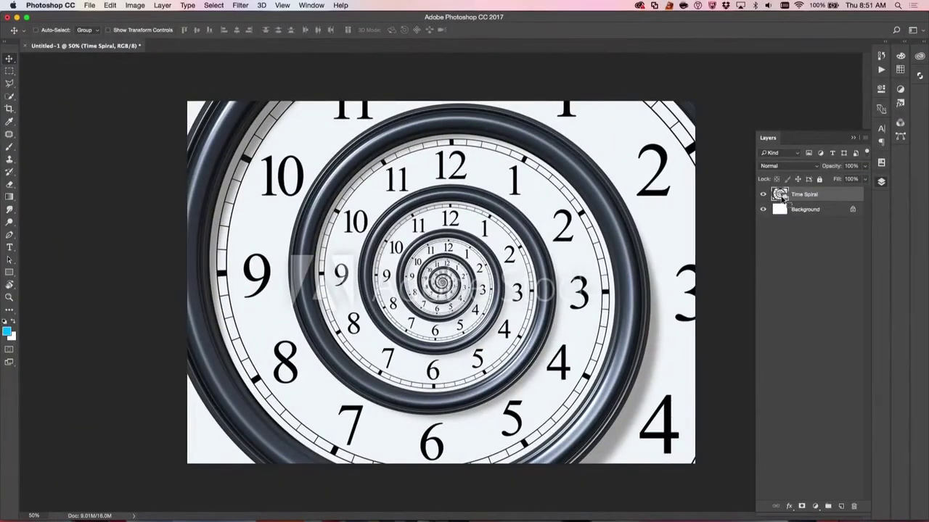
{"action": "double_click", "coordinate": [780, 194]}
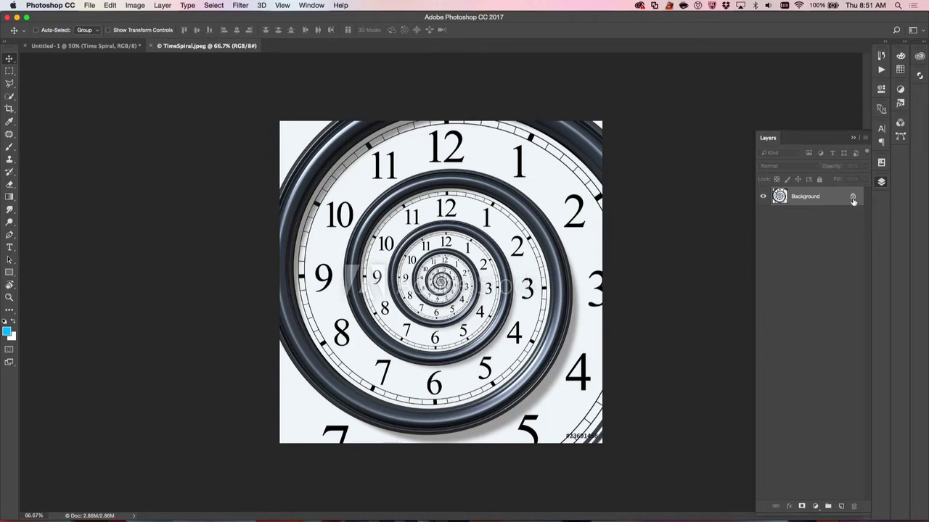
{"action": "key", "text": "super"}
{"action": "left_click", "coordinate": [918, 58]}
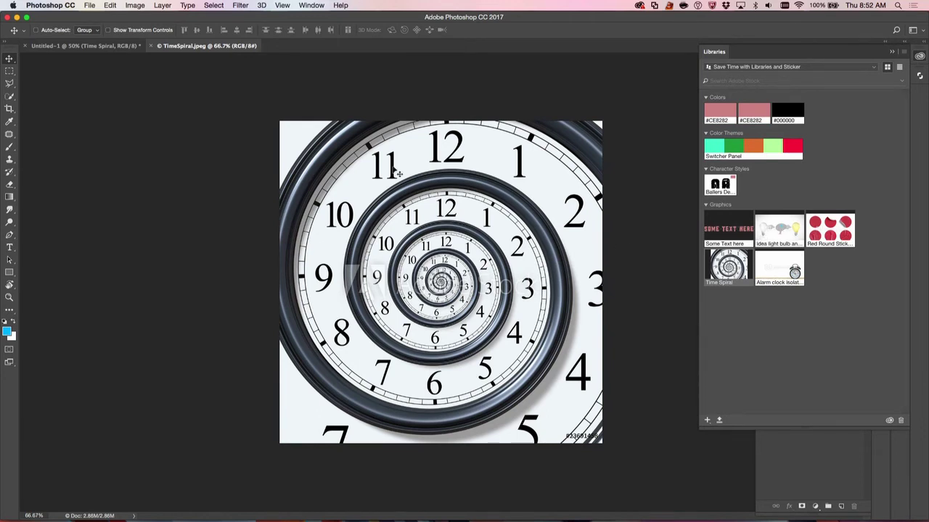
{"action": "left_click", "coordinate": [158, 45]}
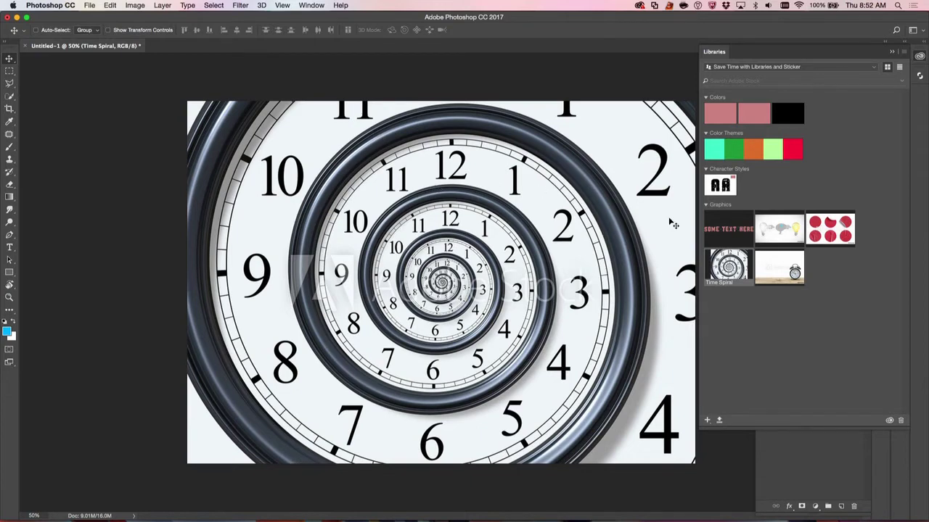
Step: Apply a Camera Raw Filter with Temperature -70 to the Time Spiral layer, turning it blue
{"action": "left_click", "coordinate": [240, 6]}
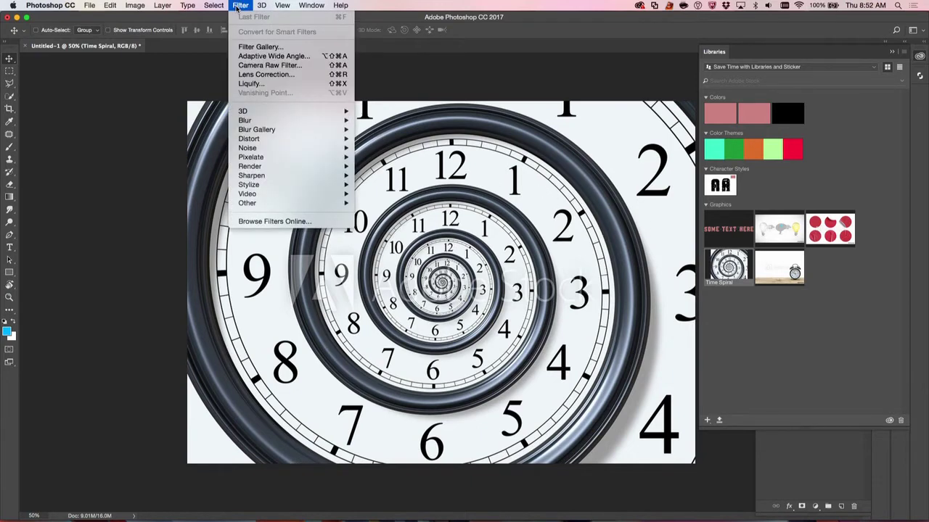
{"action": "left_click", "coordinate": [257, 66]}
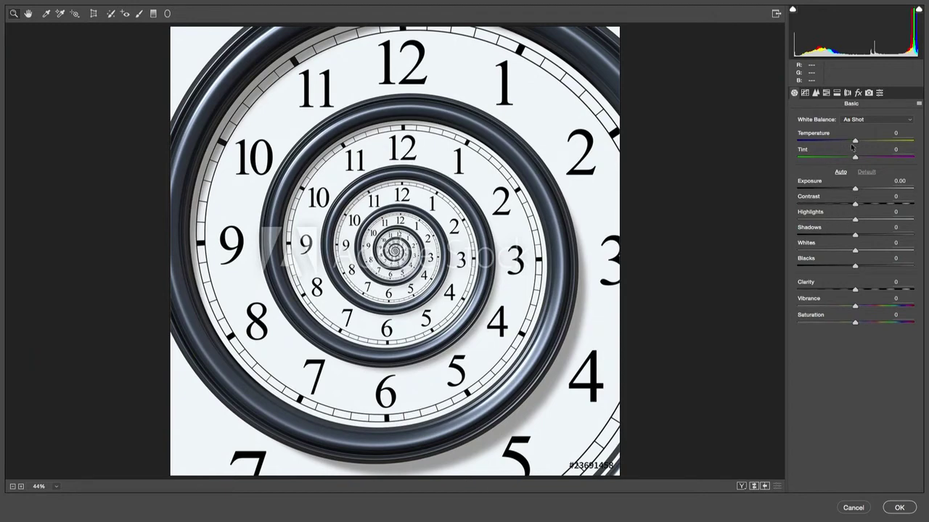
{"action": "left_click", "coordinate": [827, 93]}
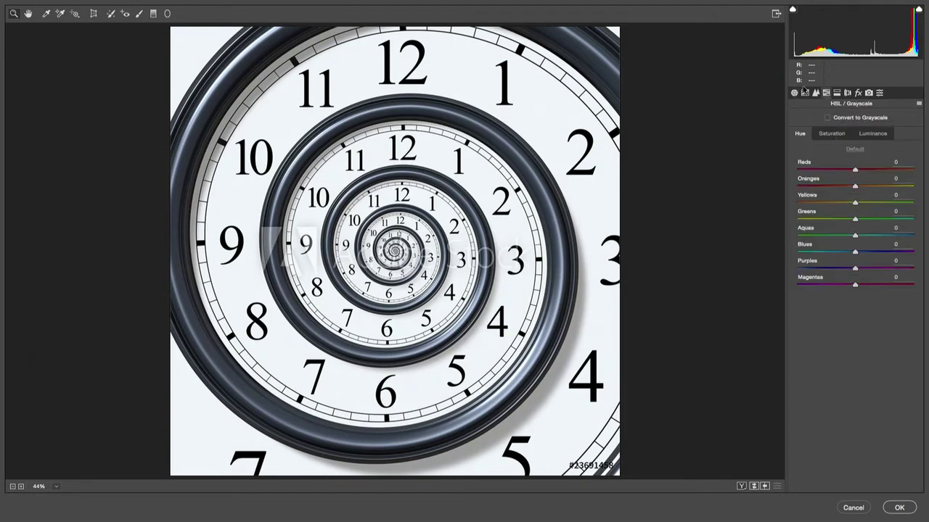
{"action": "left_click", "coordinate": [794, 94]}
{"action": "left_click_drag", "start_coordinate": [855, 141], "coordinate": [815, 142]}
{"action": "left_click", "coordinate": [899, 510]}
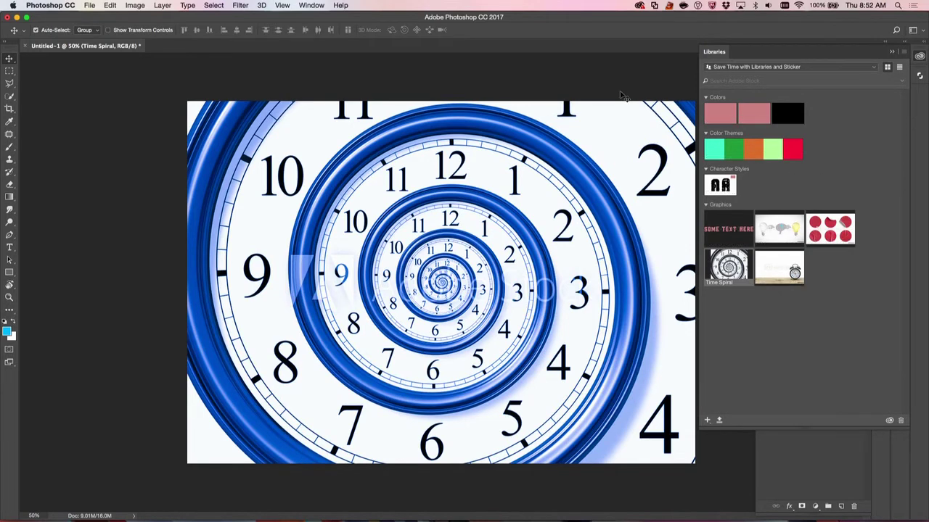
Step: Save the image as ClockSpiral.psd in Creative Cloud Files > 2016 MAX Session S3424
{"action": "key", "text": "super+s"}
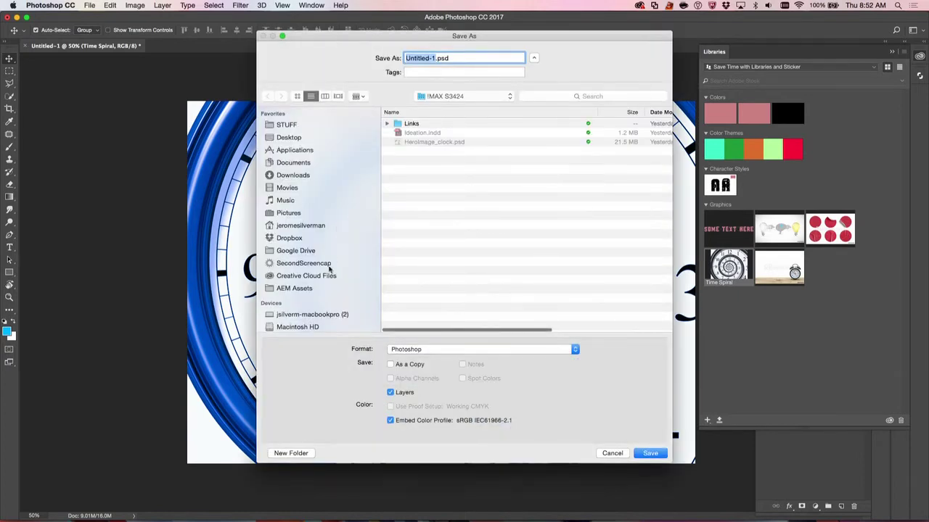
{"action": "left_click", "coordinate": [327, 276]}
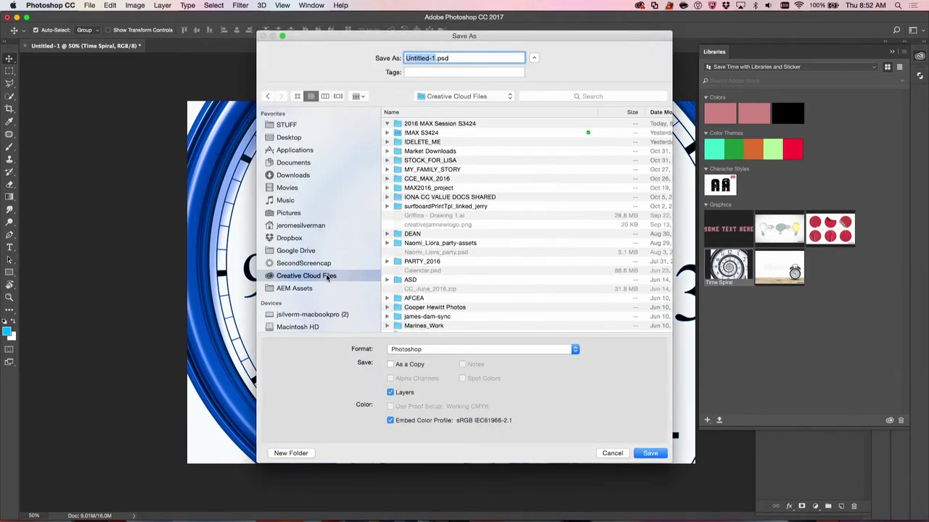
{"action": "double_click", "coordinate": [449, 126]}
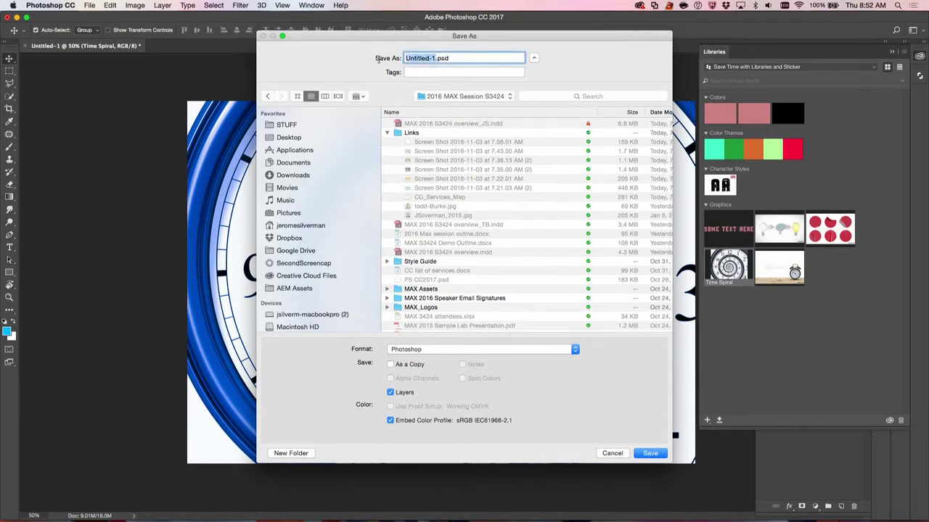
{"action": "type", "text": "ClockSpiral"}
{"action": "key", "text": "Return"}
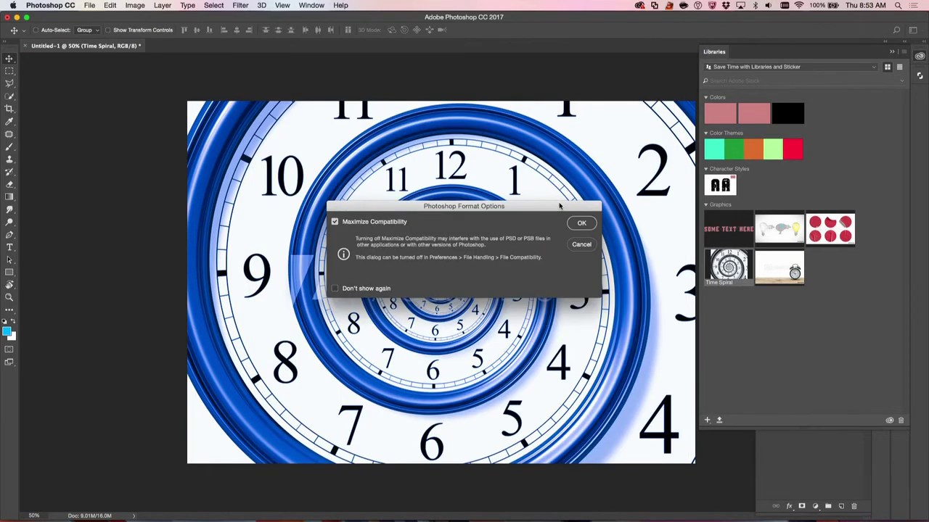
{"action": "key", "text": "Return"}
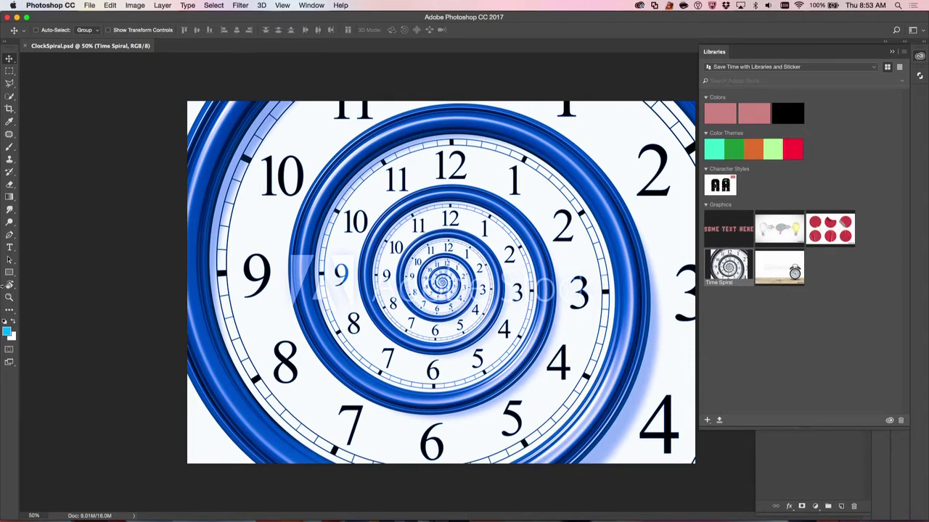
Step: Start saving another copy of ClockSpiral with Creative Cloud Files as the location
{"action": "key", "text": "super+shift+s"}
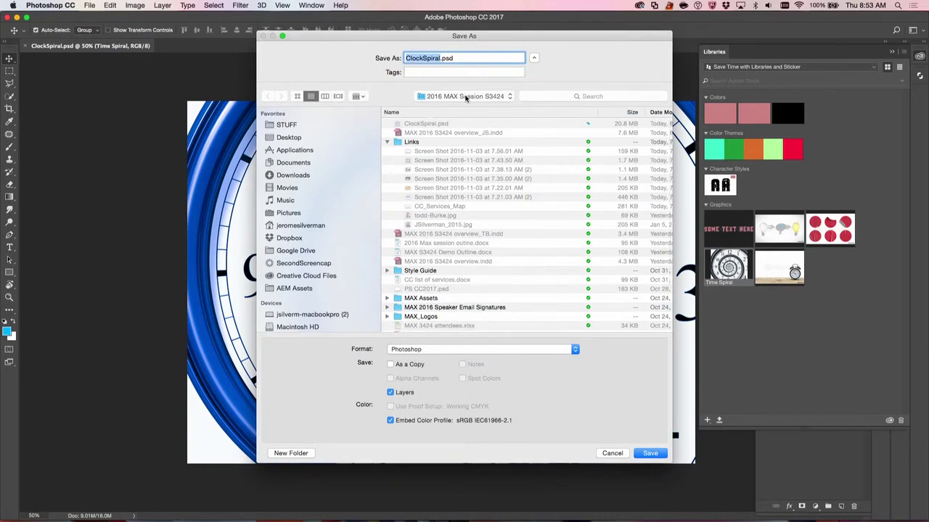
{"action": "left_click", "coordinate": [467, 96]}
{"action": "left_click", "coordinate": [465, 108]}
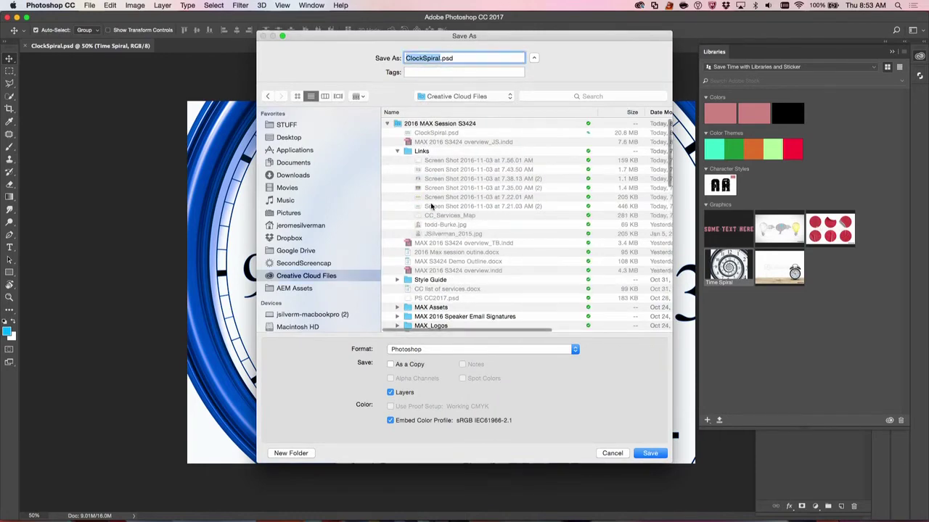
Step: Create a new SAVING_TIME folder and save ClockSpiral.psd into it with Maximize Compatibility on
{"action": "key", "text": "super+shift+n"}
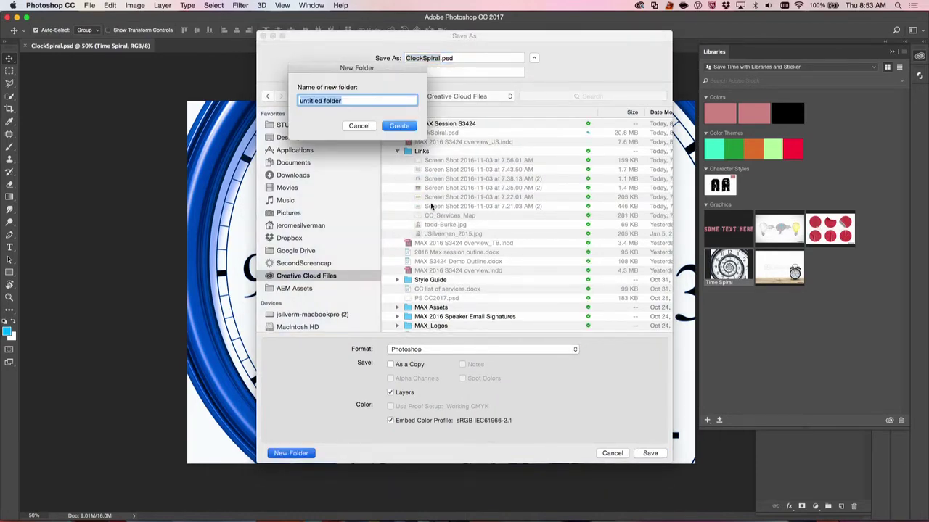
{"action": "type", "text": "SAVE"}
{"action": "key", "text": "BackSpace"}
{"action": "type", "text": "ING_TIME_CC"}
{"action": "key", "text": "BackSpace"}
{"action": "key", "text": "BackSpace"}
{"action": "key", "text": "BackSpace"}
{"action": "key", "text": "Return"}
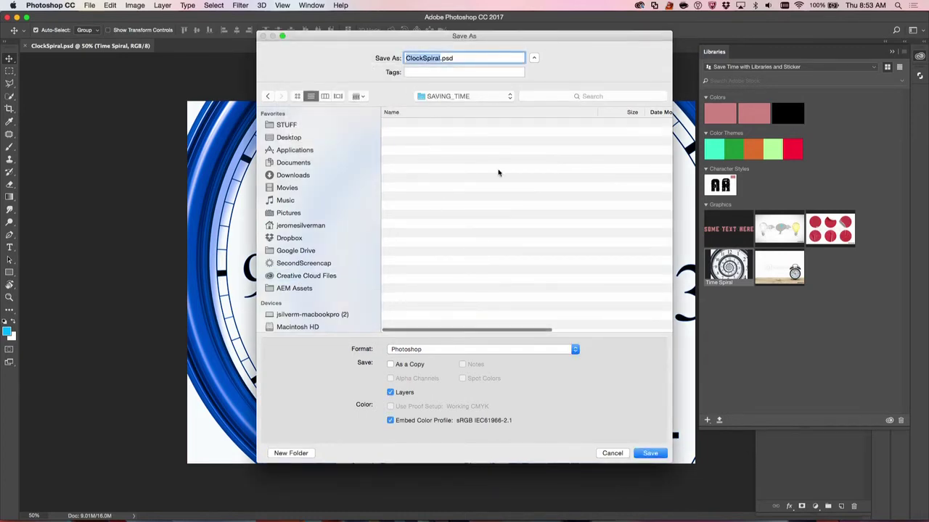
{"action": "key", "text": "Return"}
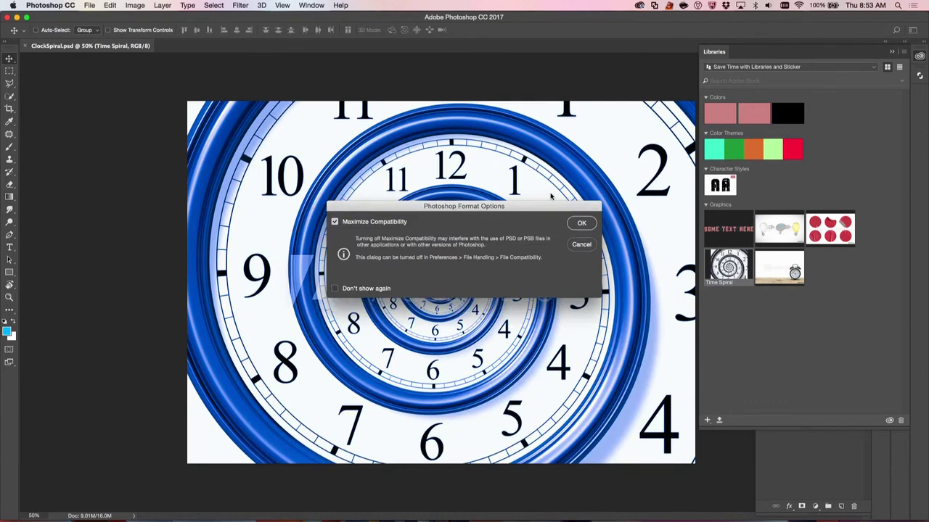
{"action": "key", "text": "Return"}
{"action": "key", "text": "super+Tab"}
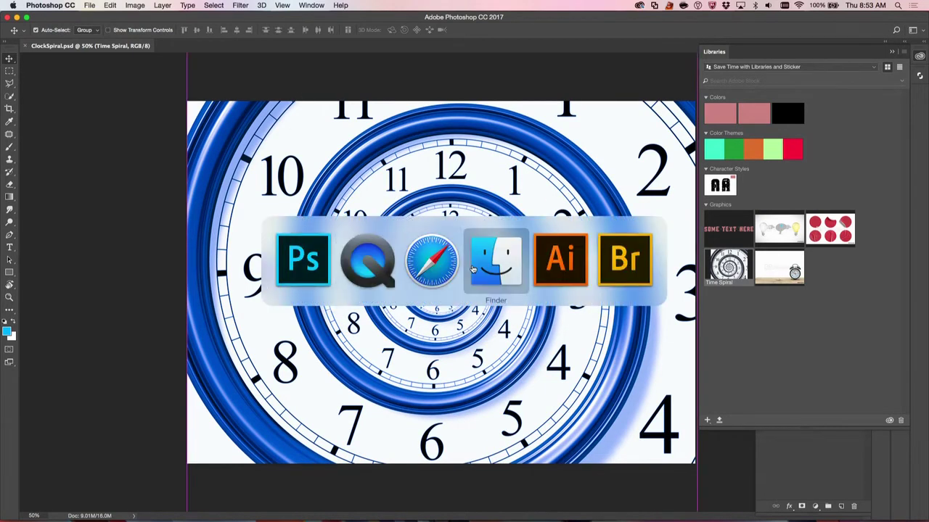
Step: In Bridge, open Creative Cloud Files > SAVING_TIME and select ClockSpiral.psd to preview it
{"action": "left_click", "coordinate": [613, 276]}
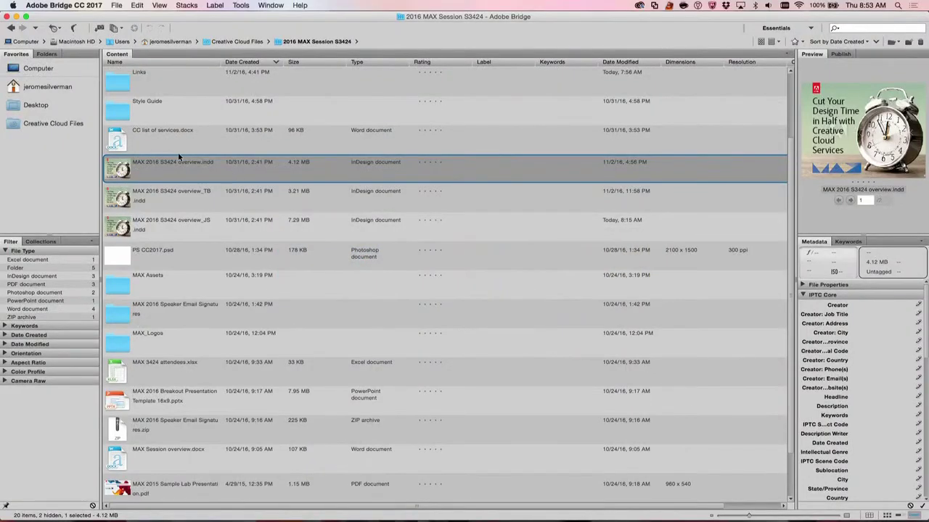
{"action": "left_click", "coordinate": [40, 124]}
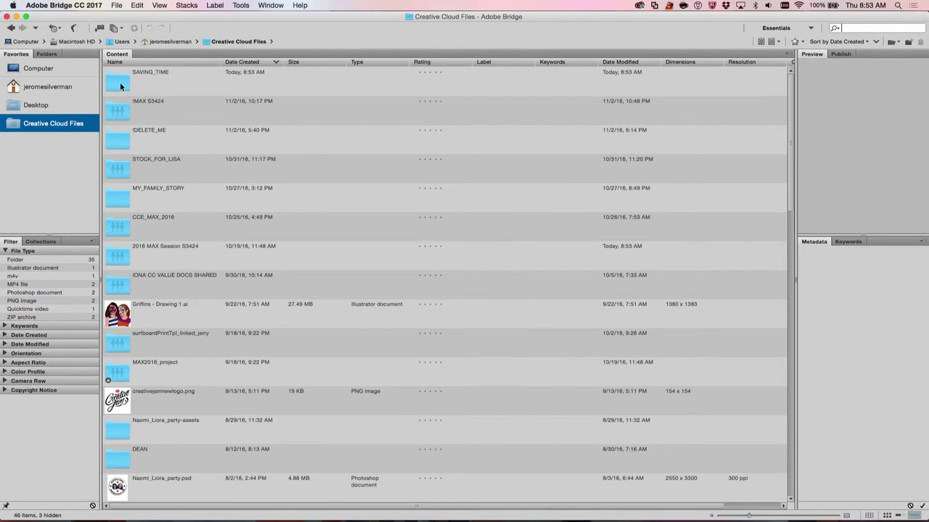
{"action": "double_click", "coordinate": [120, 82]}
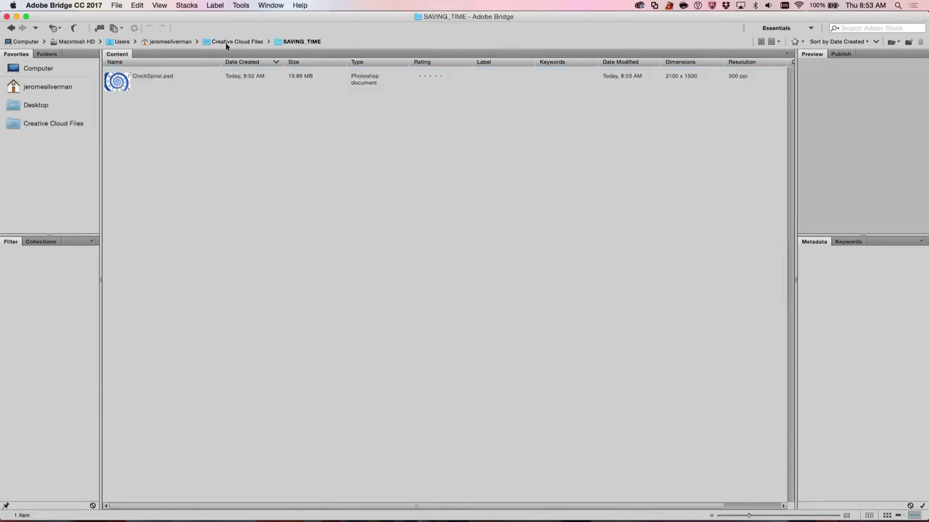
{"action": "left_click", "coordinate": [126, 86]}
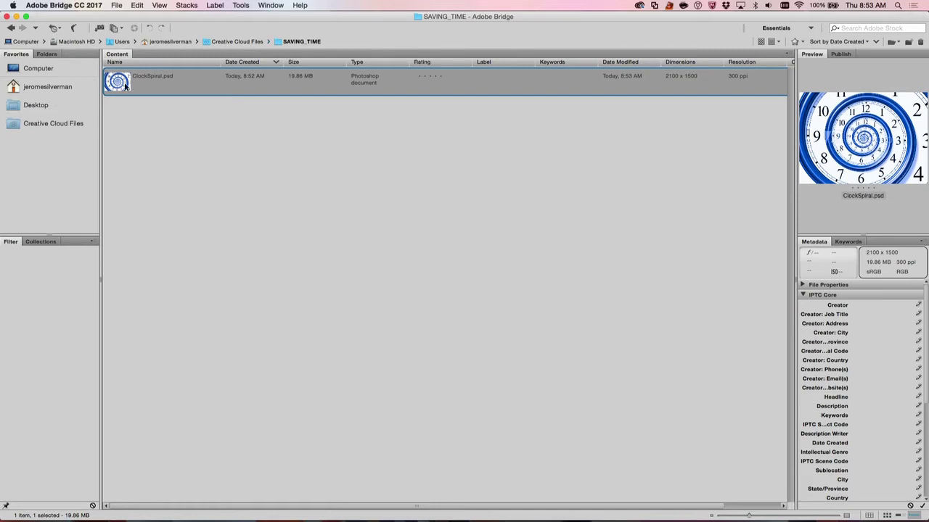
{"action": "right_click", "coordinate": [127, 85]}
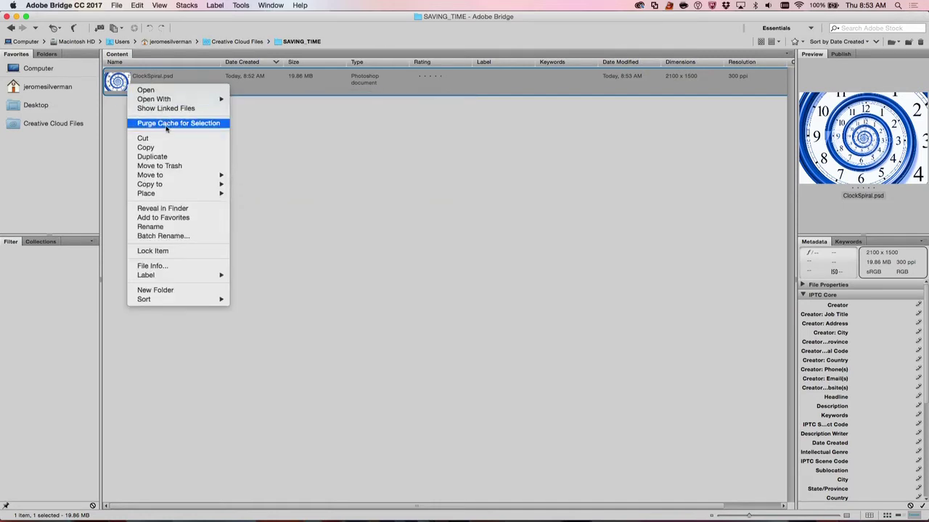
Step: Reveal ClockSpiral.psd in Finder and show its SAVING_TIME folder in column view
{"action": "left_click", "coordinate": [180, 209]}
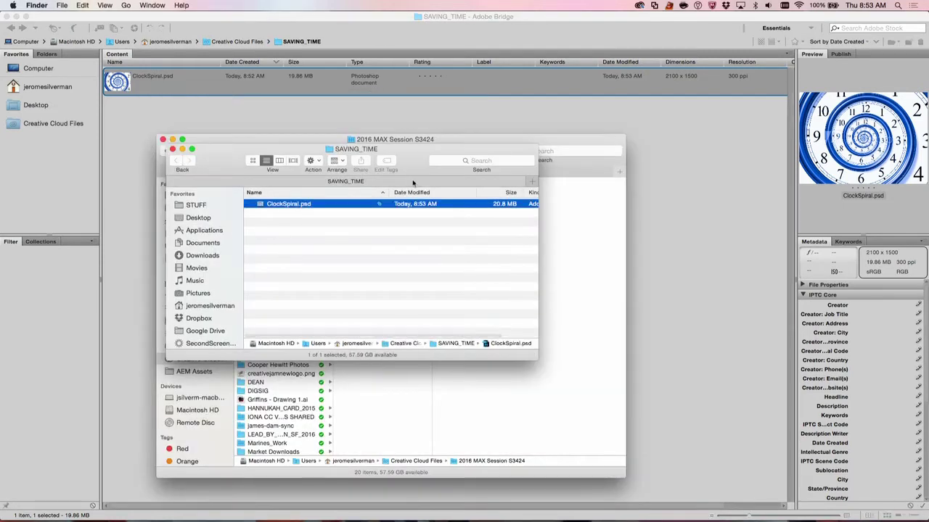
{"action": "key", "text": "super+3"}
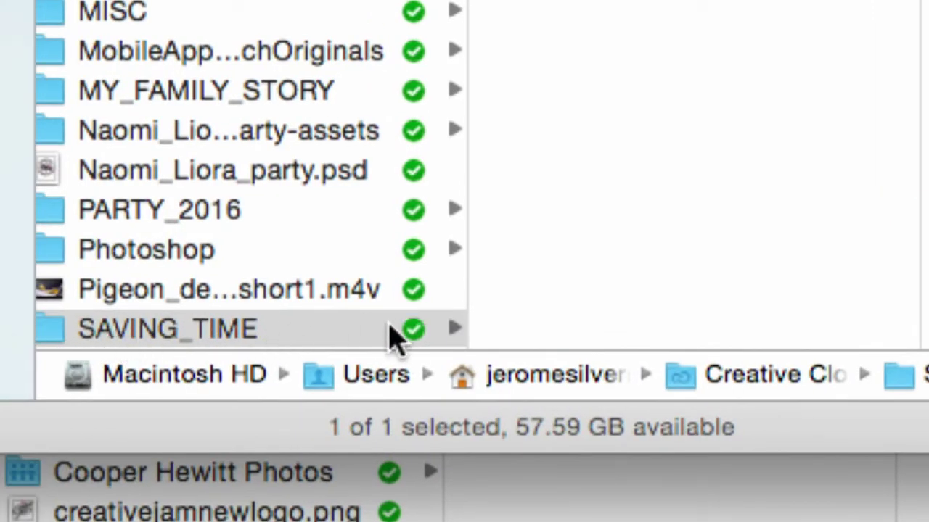
{"action": "right_click", "coordinate": [113, 335]}
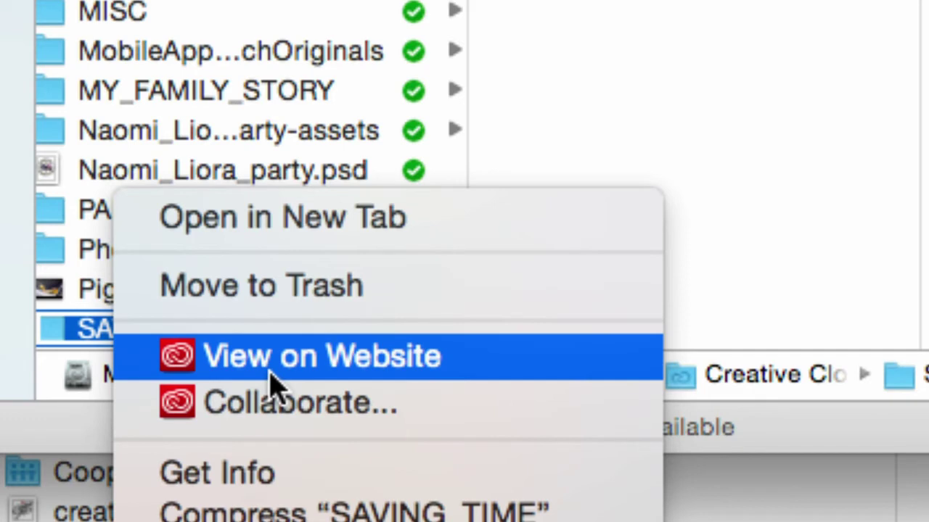
Step: View SAVING_TIME on the Creative Cloud website, then go up to All Files
{"action": "left_click", "coordinate": [271, 375]}
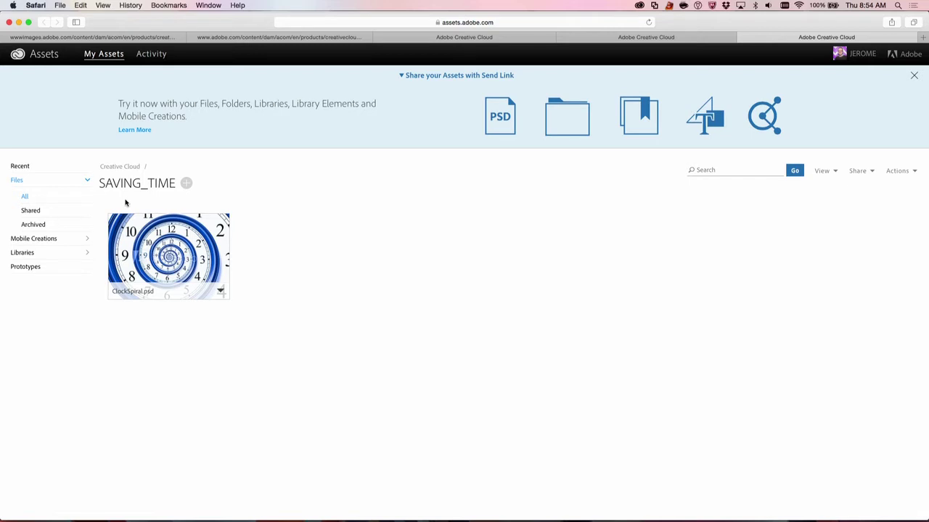
{"action": "left_click", "coordinate": [120, 168]}
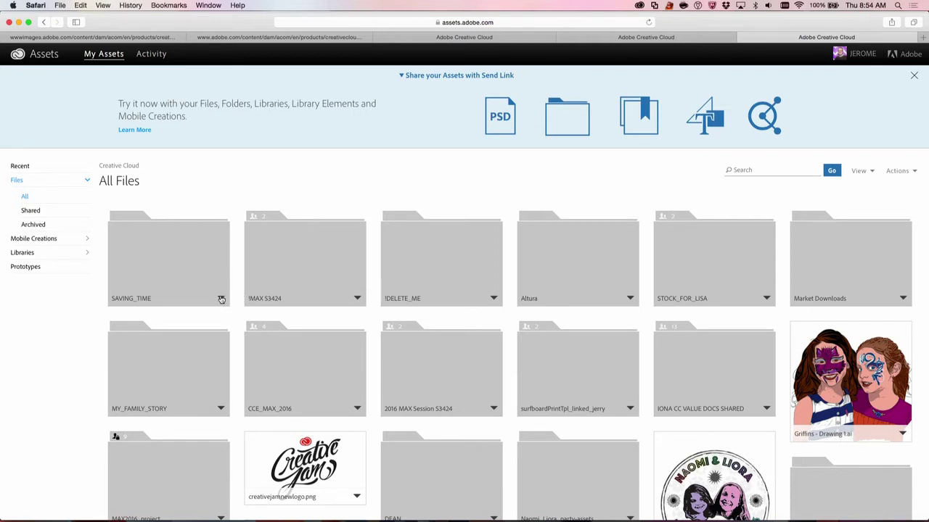
{"action": "left_click", "coordinate": [220, 299]}
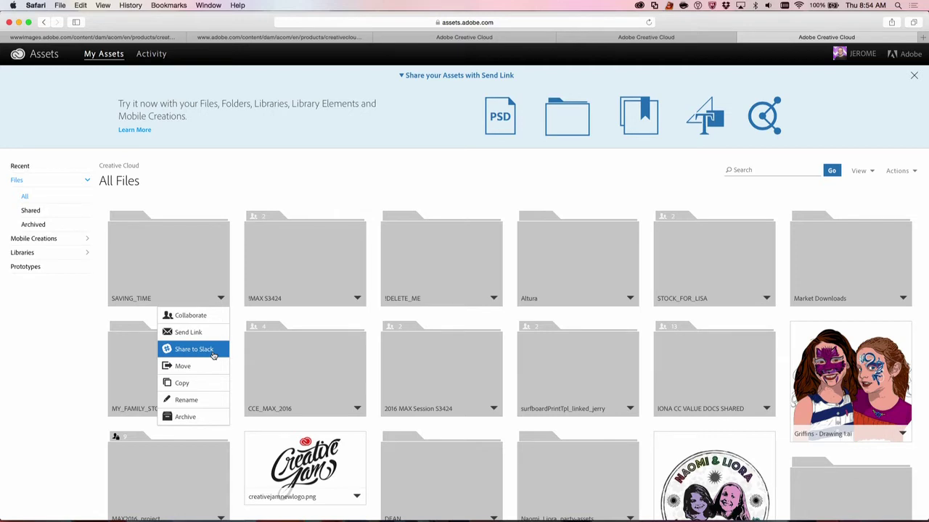
Step: Share SAVING_TIME to Slack with a public link, trying Direct Messages and Private Groups
{"action": "left_click", "coordinate": [213, 355]}
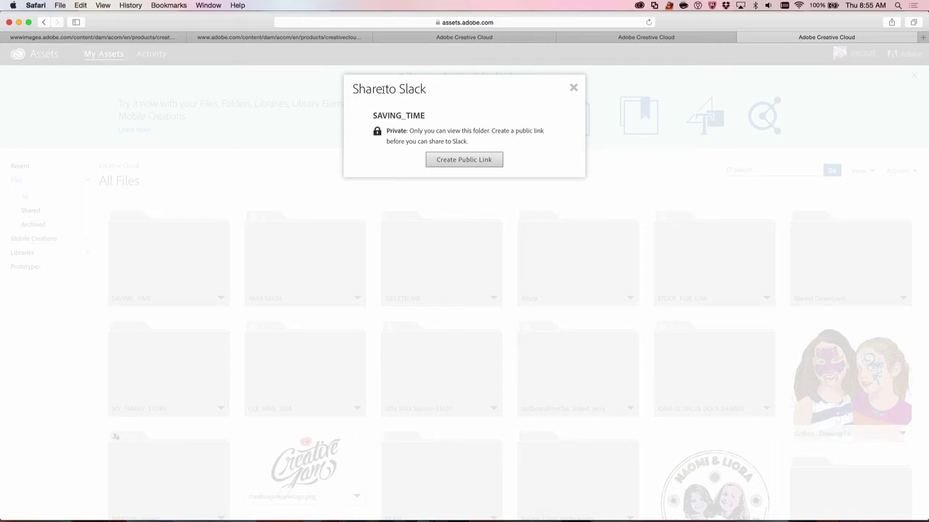
{"action": "left_click", "coordinate": [493, 161]}
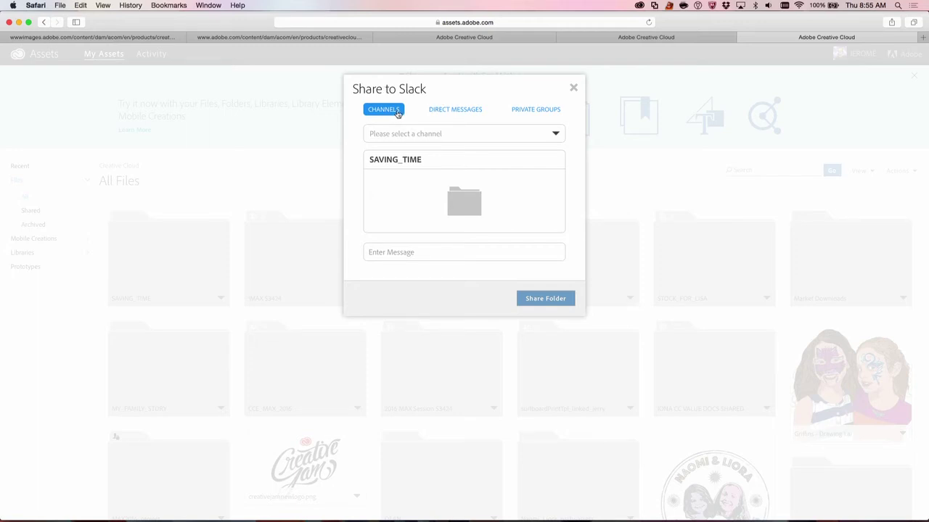
{"action": "left_click", "coordinate": [454, 114]}
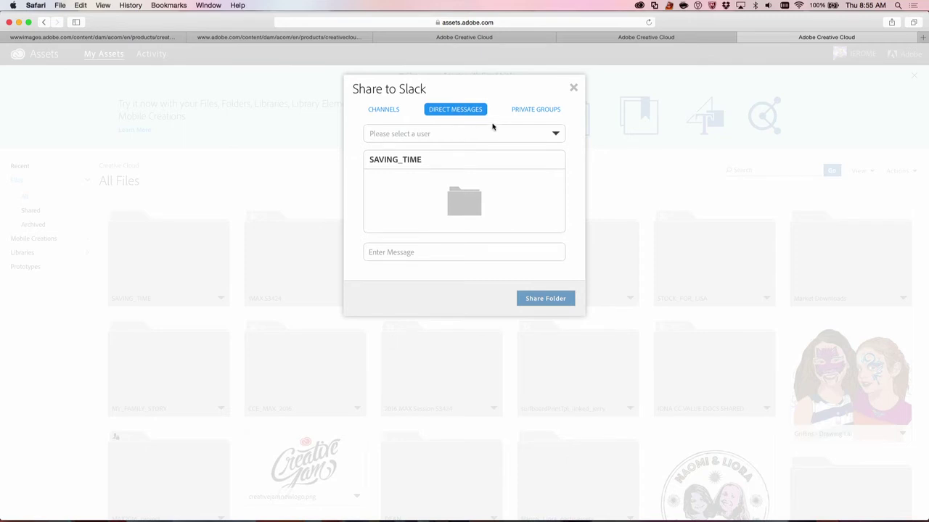
{"action": "left_click", "coordinate": [541, 111]}
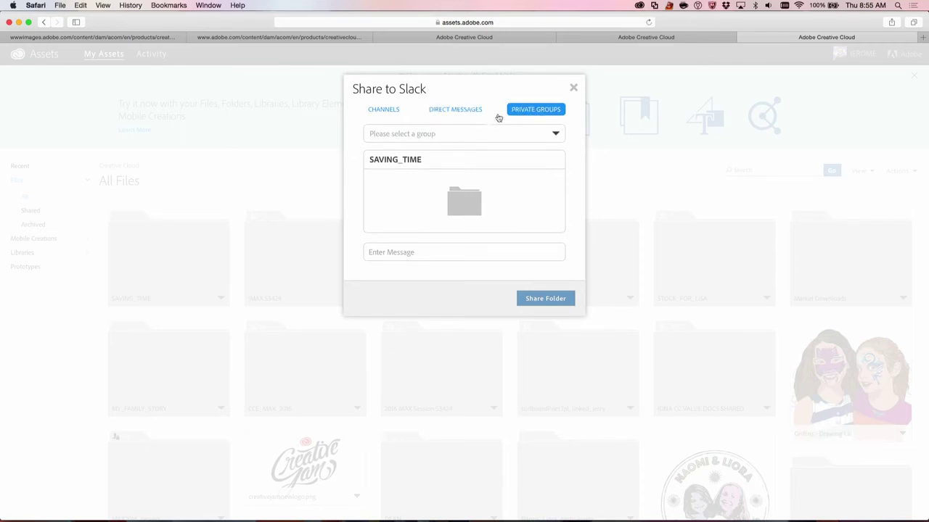
{"action": "left_click", "coordinate": [458, 115]}
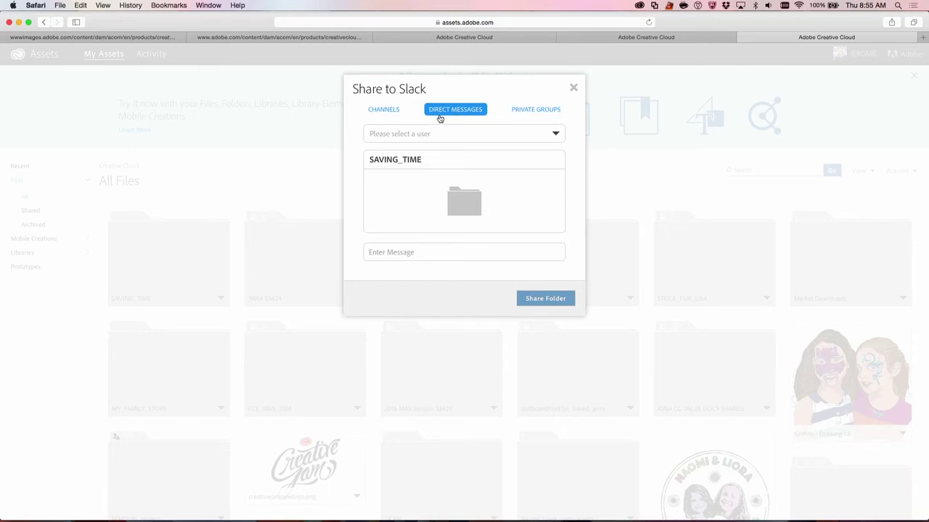
Step: Write 'Hey here's the folder with my ideation content', then close the Slack dialog unsent
{"action": "left_click", "coordinate": [429, 252]}
{"action": "type", "text": "Hey here's the folder with my ideatio"}
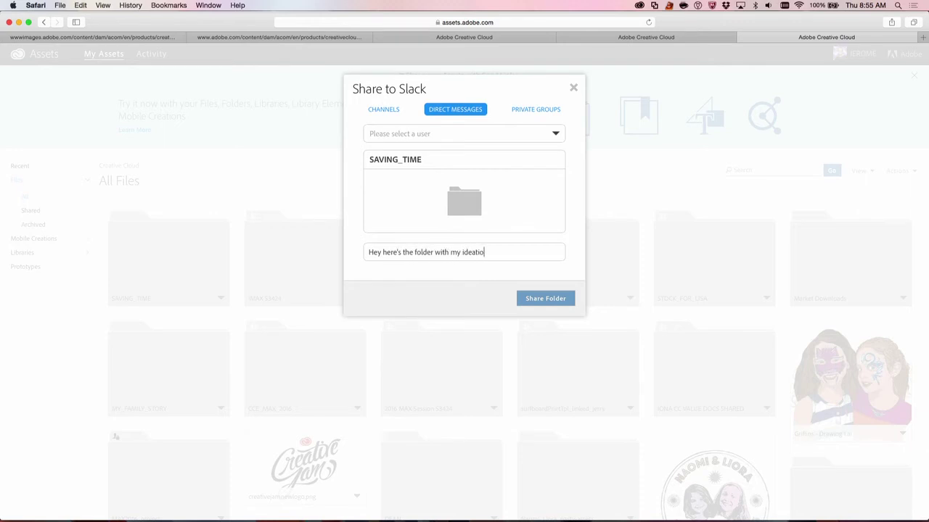
{"action": "type", "text": "n content"}
{"action": "left_click", "coordinate": [573, 89]}
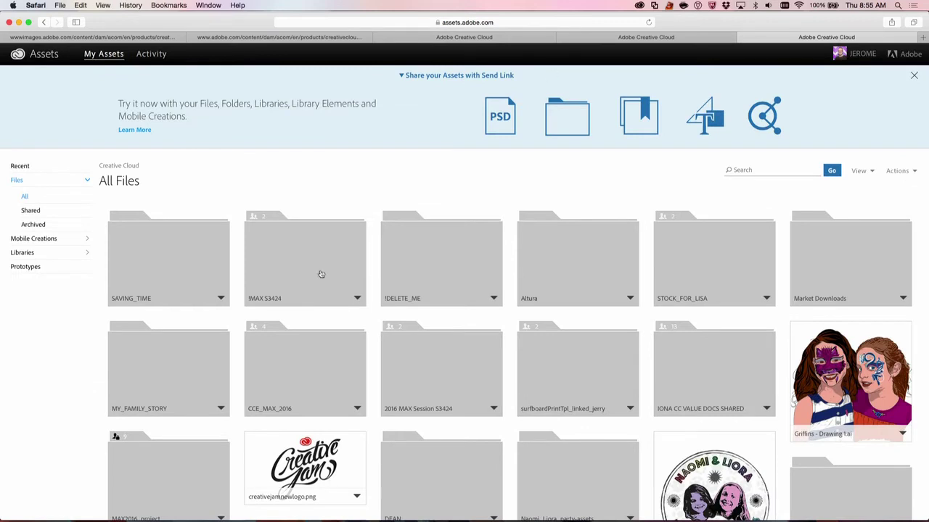
Step: Invite a collaborator to SAVING_TIME by entering their e-mail address and sending the invitation
{"action": "left_click", "coordinate": [219, 302]}
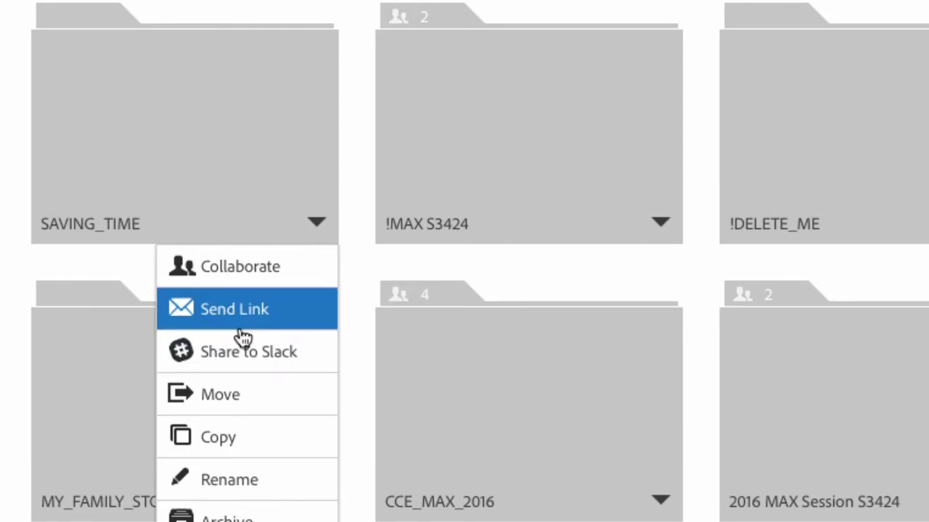
{"action": "left_click", "coordinate": [280, 269]}
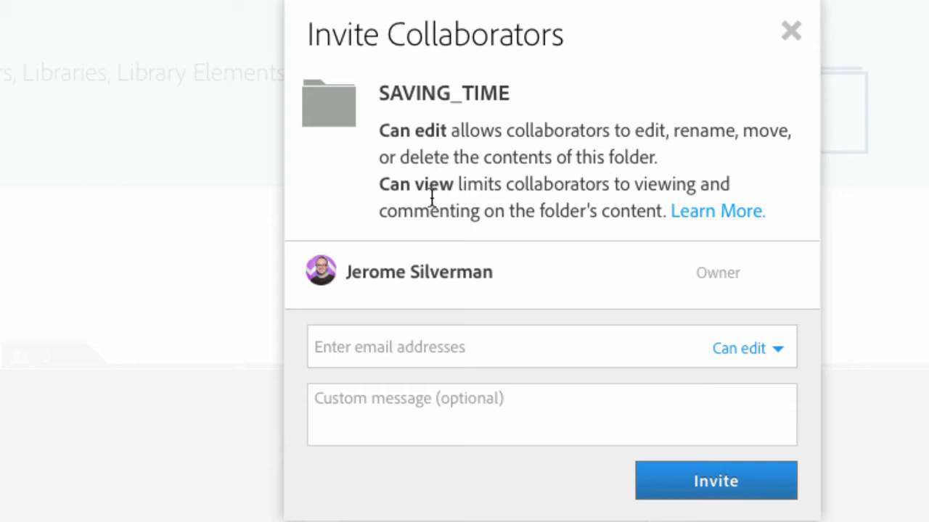
{"action": "left_click", "coordinate": [484, 348]}
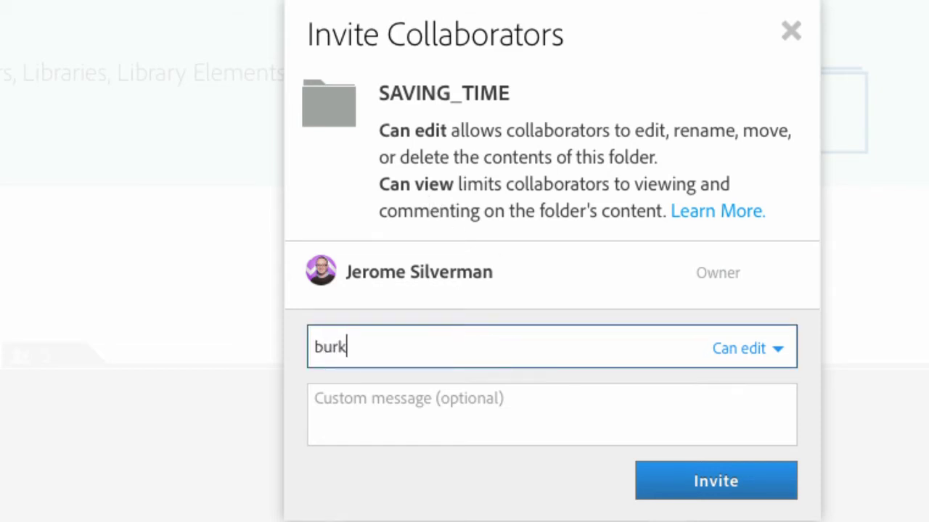
{"action": "left_click", "coordinate": [481, 389]}
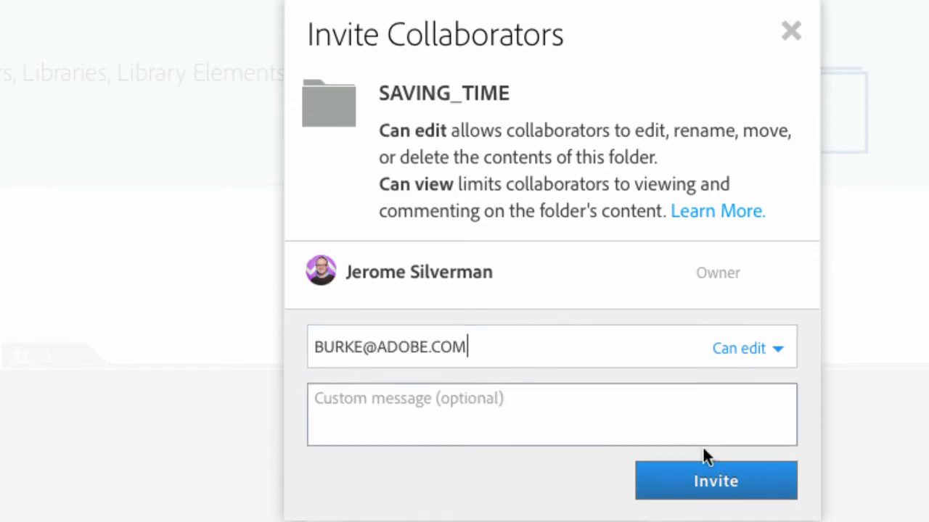
{"action": "left_click", "coordinate": [725, 483]}
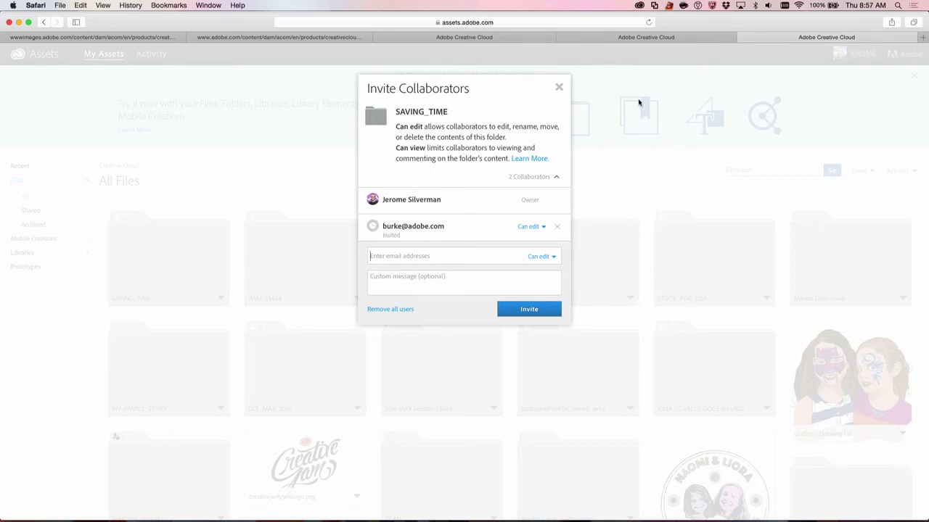
Step: Launch InDesign CC (2017) from the Creative Cloud desktop app's Apps list
{"action": "key", "text": "super+Tab"}
{"action": "type", "text": "ind"}
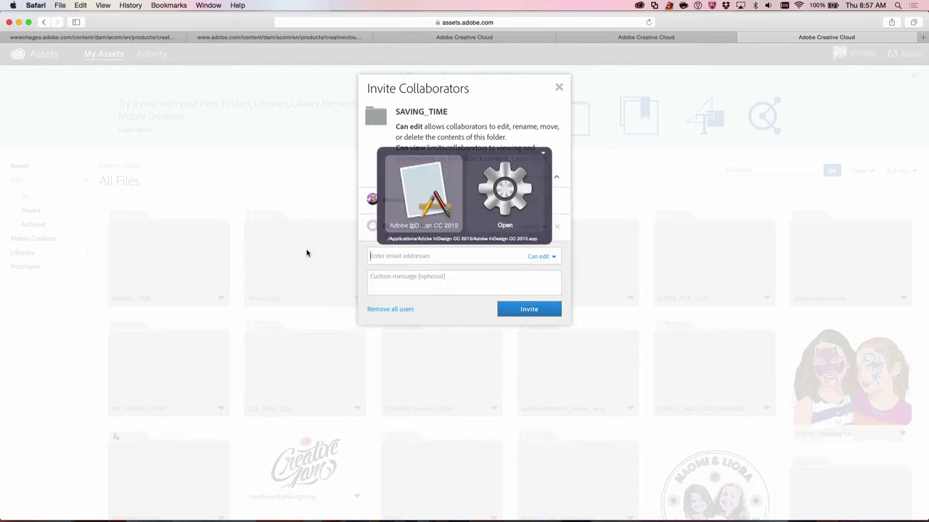
{"action": "key", "text": "Down"}
{"action": "key", "text": "Down"}
{"action": "key", "text": "Down"}
{"action": "key", "text": "Down"}
{"action": "key", "text": "Down"}
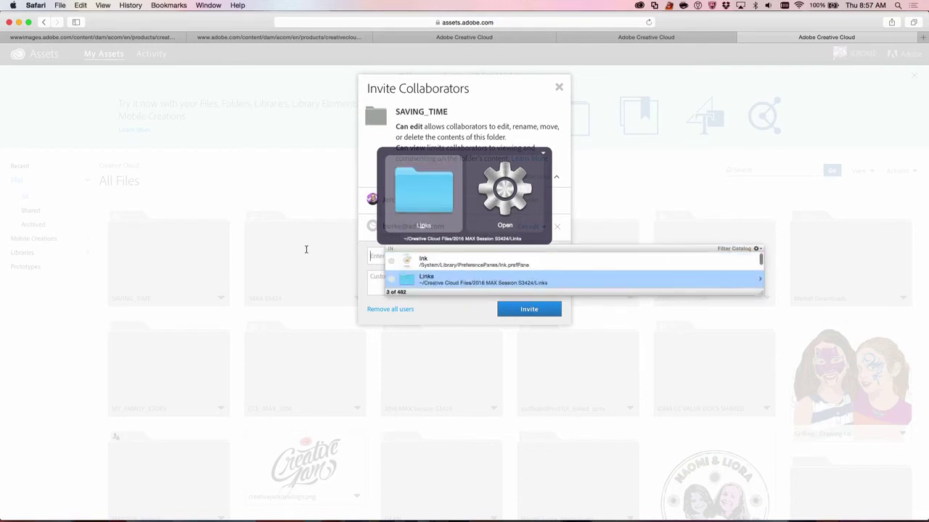
{"action": "key", "text": "Down"}
{"action": "key", "text": "Down"}
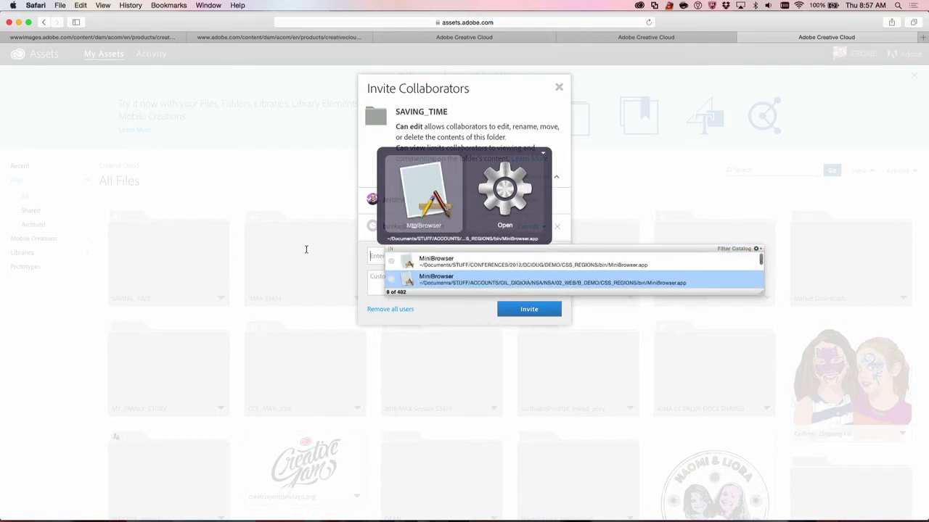
{"action": "left_click", "coordinate": [639, 5]}
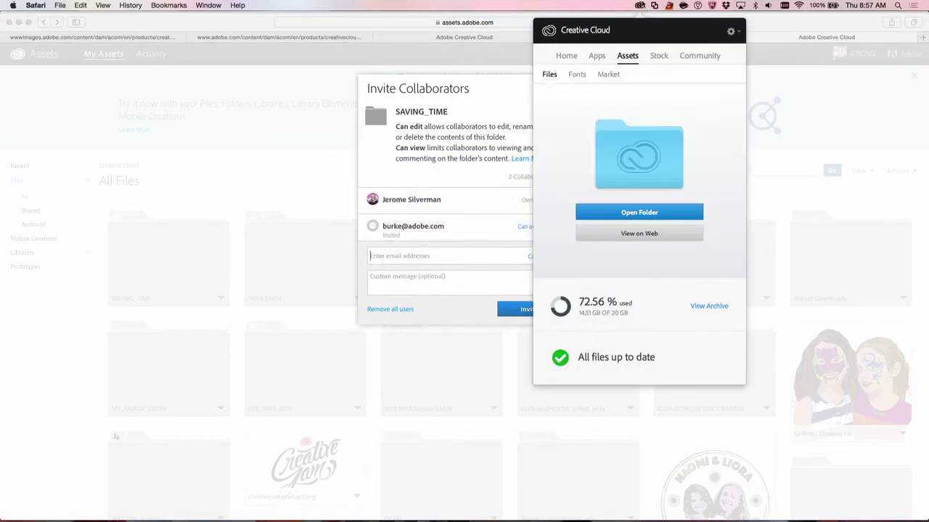
{"action": "left_click", "coordinate": [596, 56]}
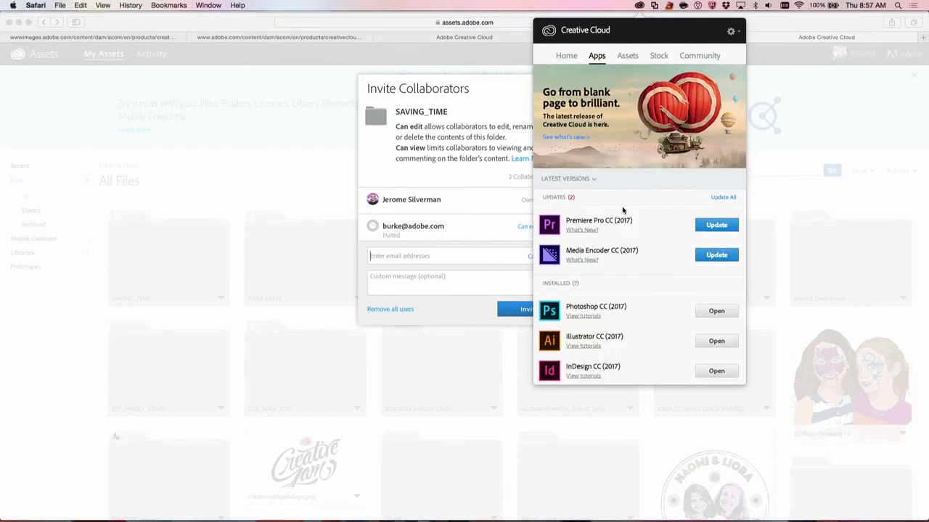
{"action": "scroll", "coordinate": [649, 288], "scroll_direction": "down", "scroll_amount": 2}
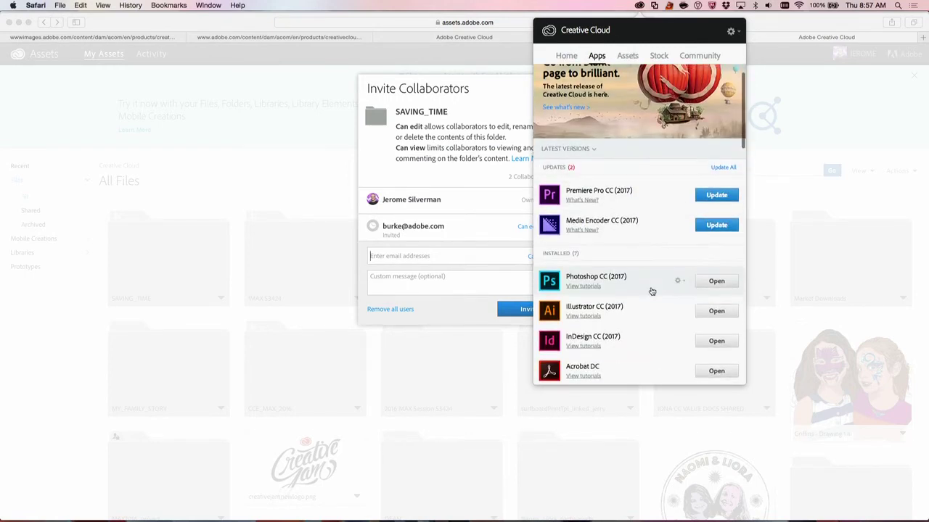
{"action": "left_click", "coordinate": [722, 347]}
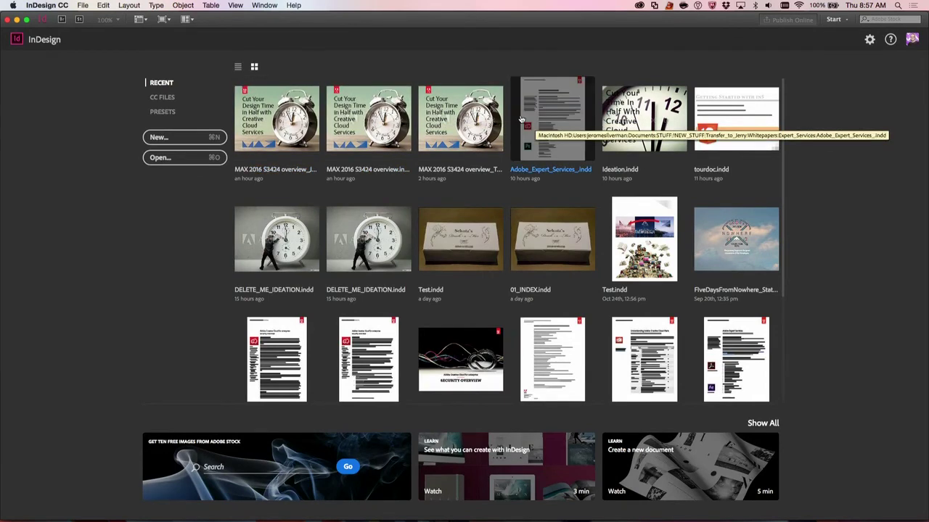
Step: Create a new Print, Letter-size landscape document (66p0 × 51p0) with facing pages off
{"action": "left_click", "coordinate": [210, 138]}
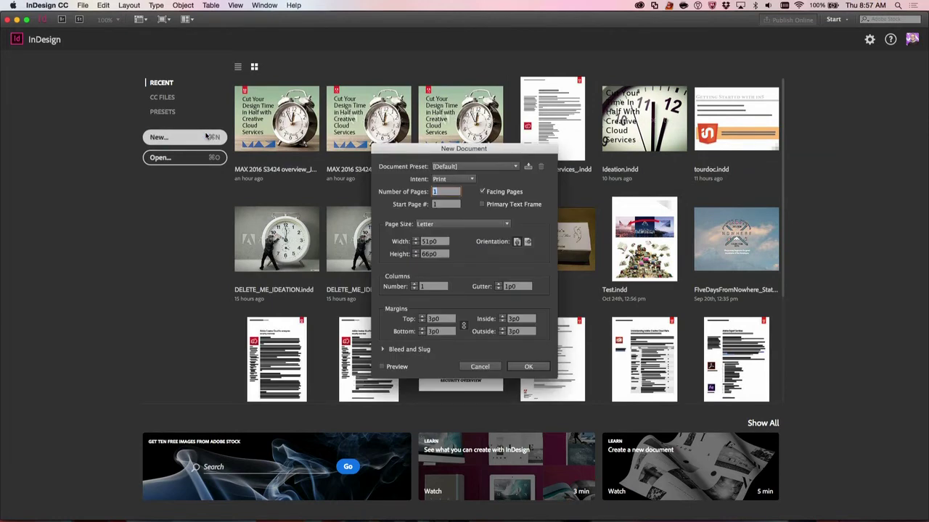
{"action": "left_click", "coordinate": [484, 192]}
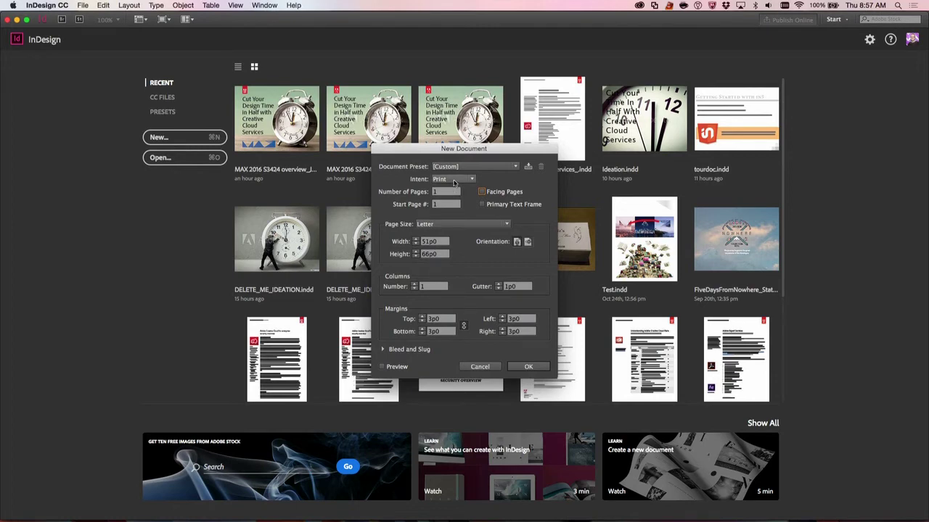
{"action": "left_click", "coordinate": [456, 183]}
{"action": "left_click", "coordinate": [466, 182]}
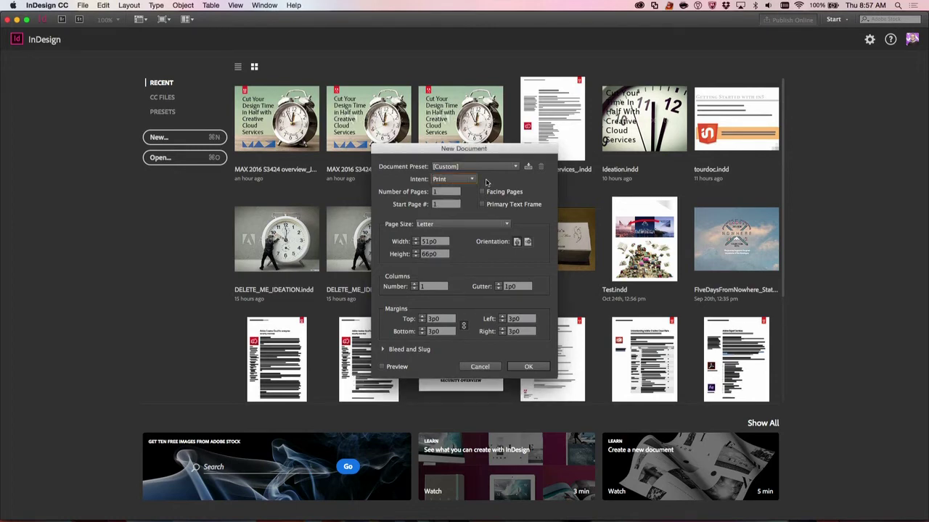
{"action": "left_click", "coordinate": [464, 224]}
{"action": "left_click", "coordinate": [437, 240]}
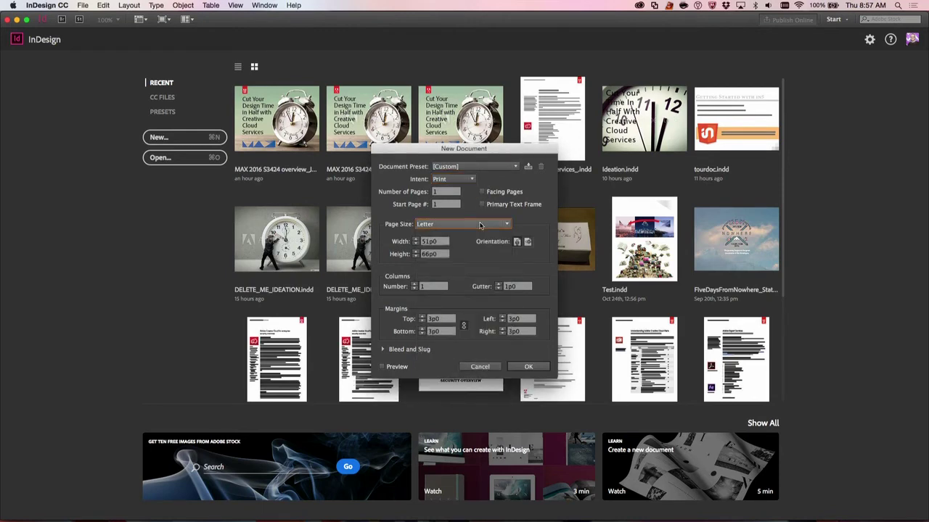
{"action": "left_click", "coordinate": [528, 242]}
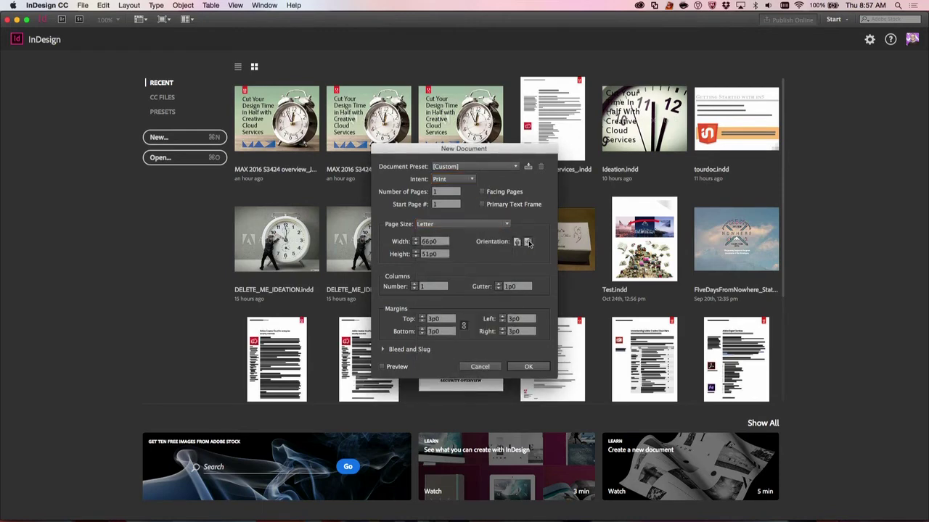
{"action": "left_click", "coordinate": [530, 367]}
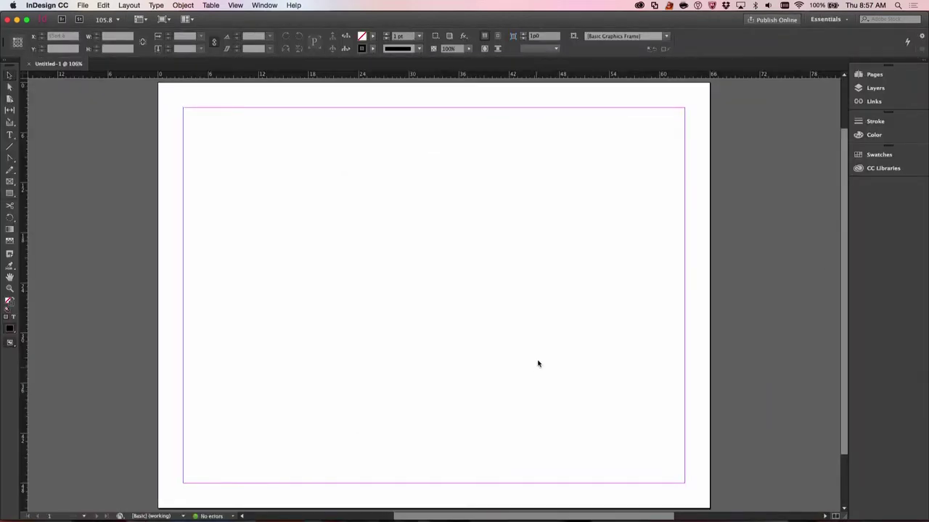
Step: Switch CC Libraries to Save Time with Libraries and Sticker and add Photoshop's clock spiral layer
{"action": "left_click", "coordinate": [880, 171]}
{"action": "scroll", "coordinate": [785, 259], "scroll_direction": "down", "scroll_amount": 5}
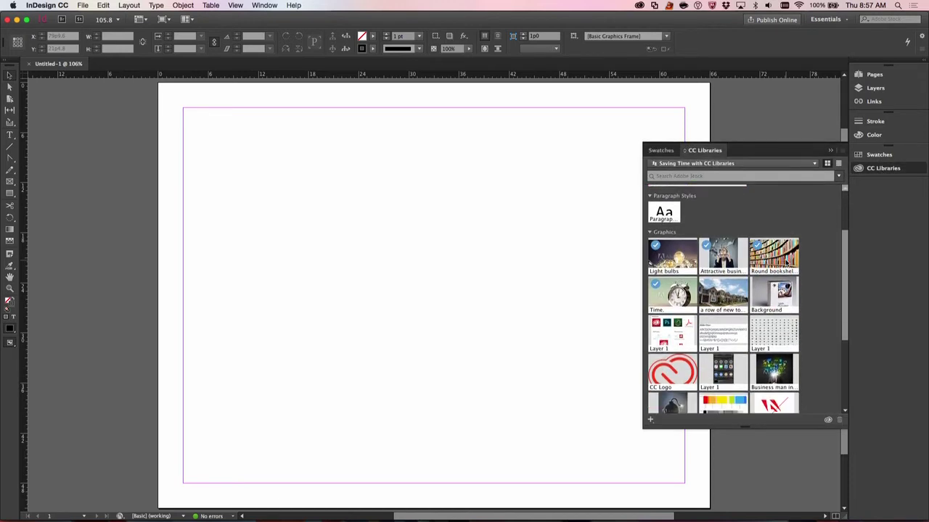
{"action": "scroll", "coordinate": [718, 195], "scroll_direction": "up", "scroll_amount": 3}
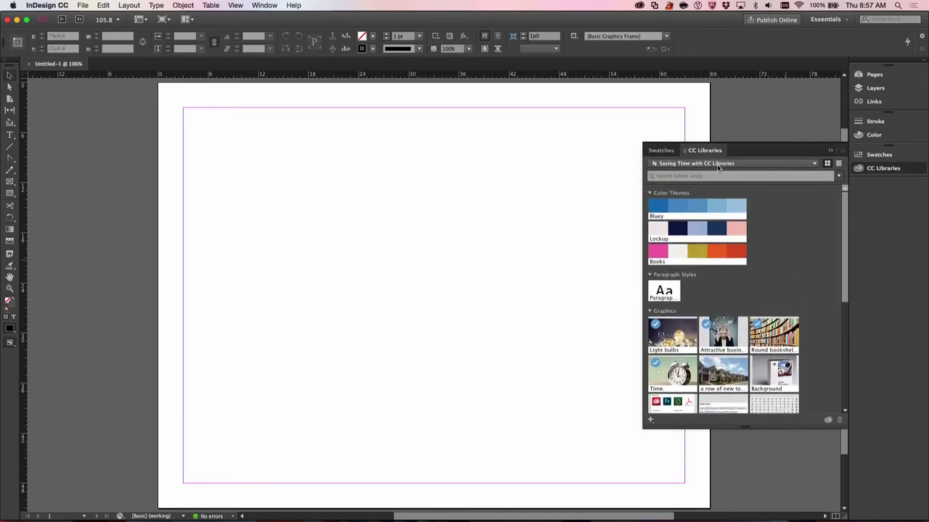
{"action": "left_click", "coordinate": [718, 165]}
{"action": "left_click", "coordinate": [719, 181]}
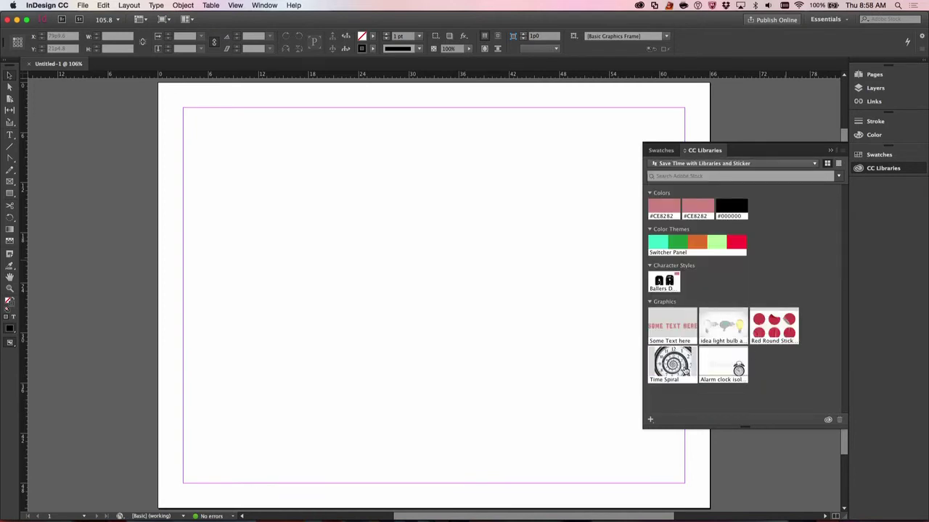
{"action": "key", "text": "super+Tab"}
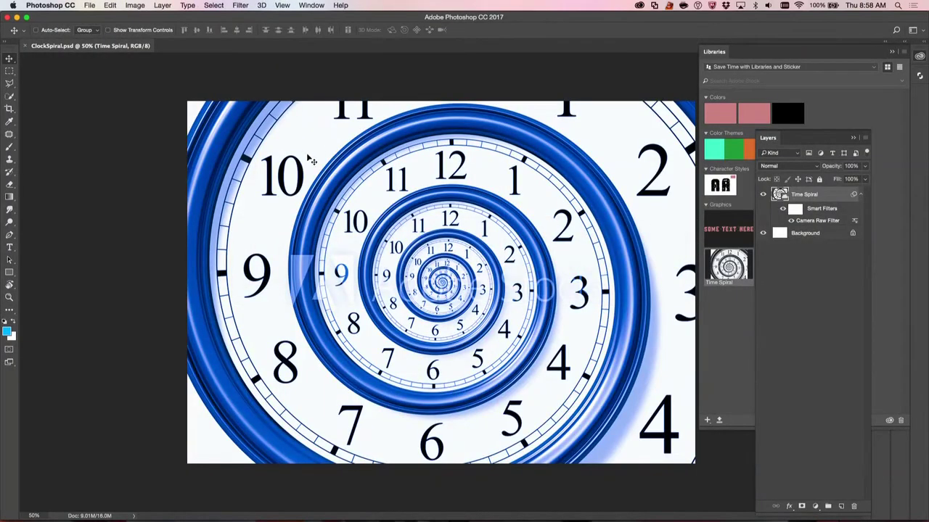
{"action": "left_click_drag", "start_coordinate": [310, 160], "coordinate": [720, 316]}
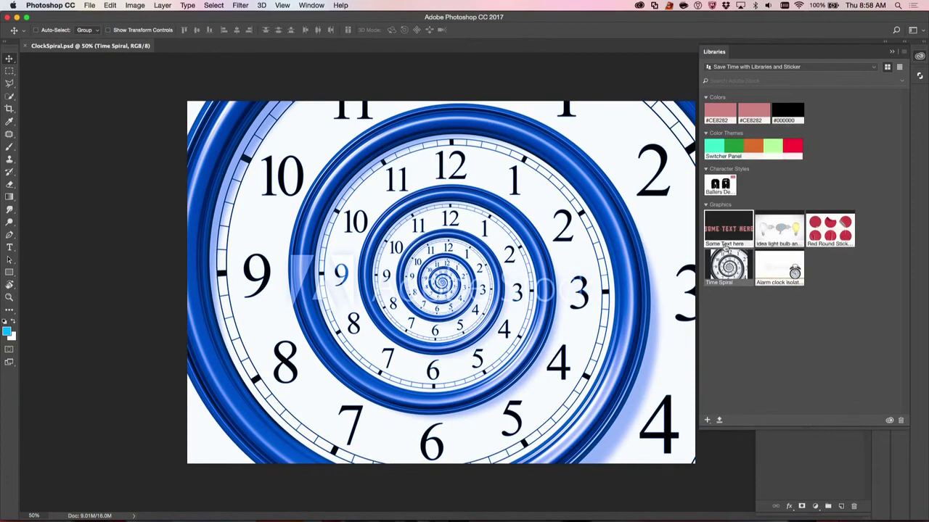
{"action": "key", "text": "super+Tab"}
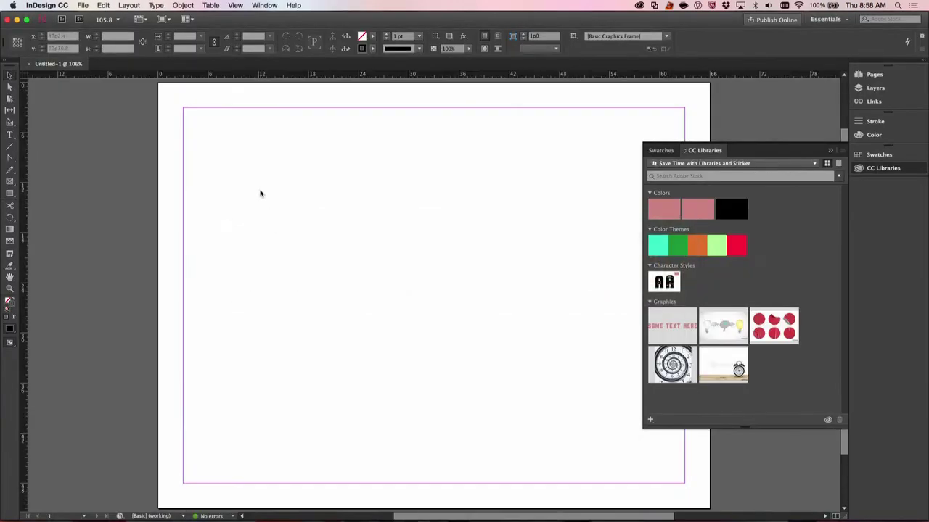
Step: Place ClockSpiral.psd from Creative Cloud Files' SAVING_TIME folder at the page's top-left corner
{"action": "key", "text": "super+d"}
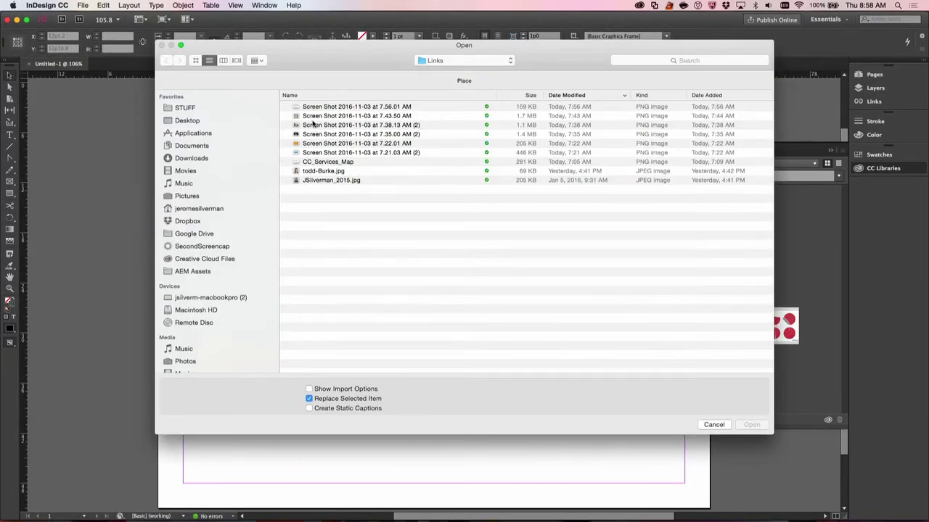
{"action": "left_click", "coordinate": [465, 58]}
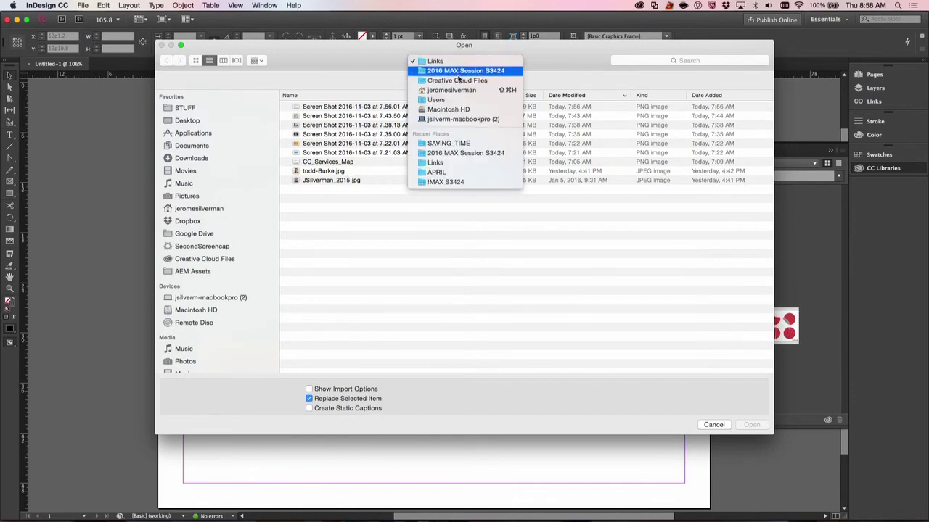
{"action": "left_click", "coordinate": [457, 76]}
{"action": "double_click", "coordinate": [334, 108]}
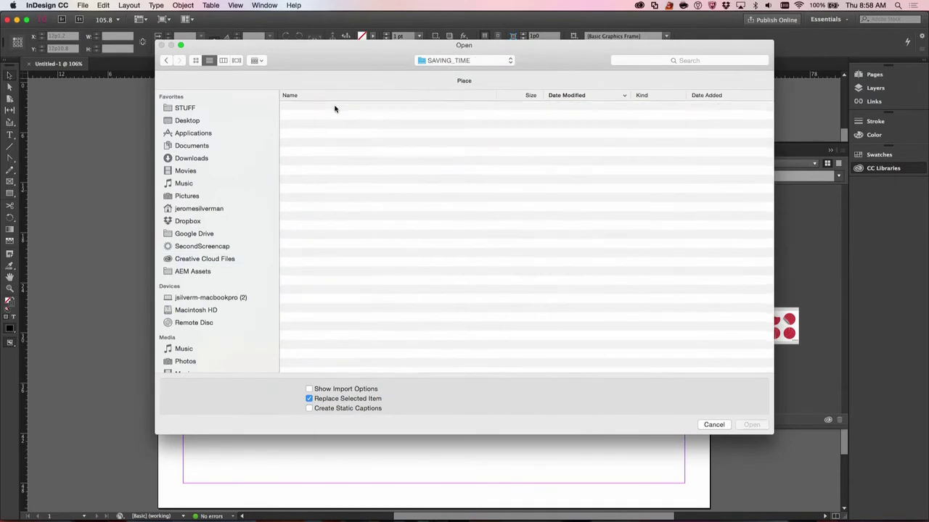
{"action": "left_click", "coordinate": [336, 107]}
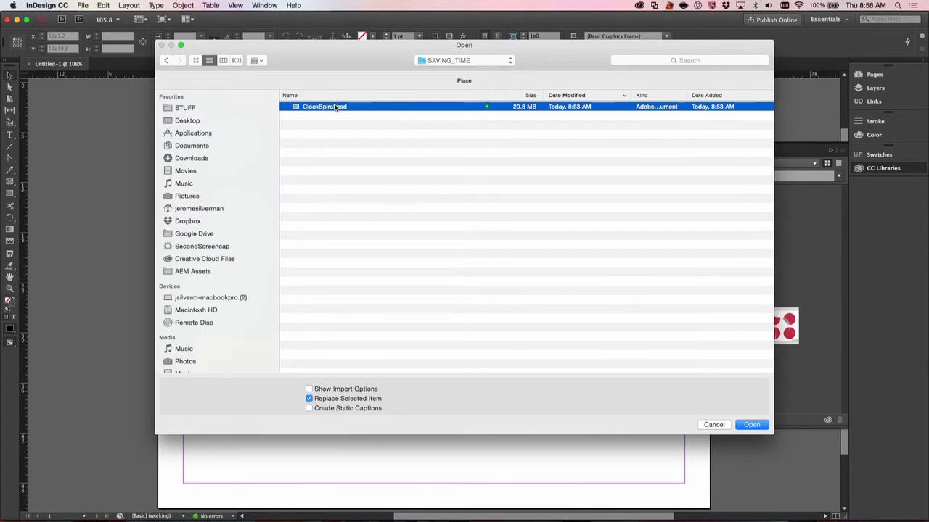
{"action": "double_click", "coordinate": [336, 107]}
{"action": "left_click_drag", "start_coordinate": [336, 107], "coordinate": [165, 88]}
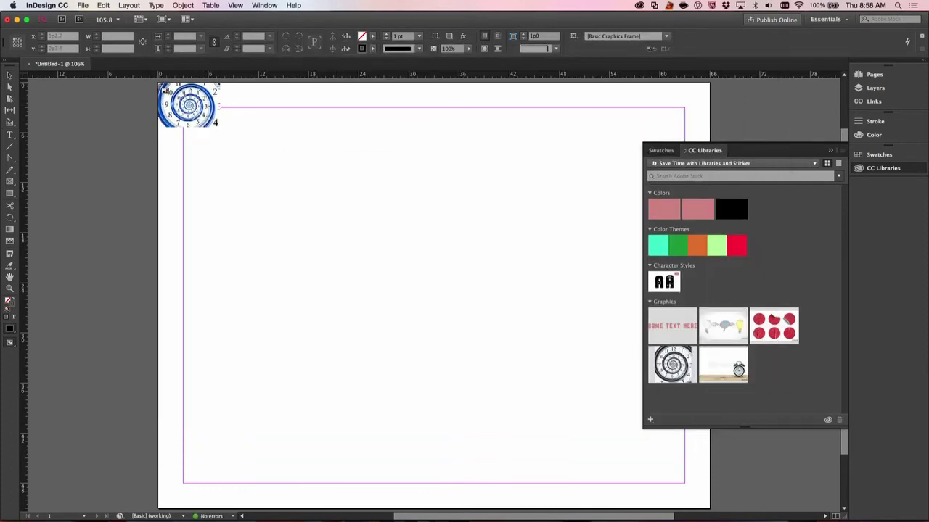
Step: Enlarge the clock image to fill the page and center it horizontally and vertically
{"action": "left_click_drag", "start_coordinate": [163, 91], "coordinate": [165, 89]}
{"action": "left_click_drag", "start_coordinate": [219, 127], "coordinate": [758, 446]}
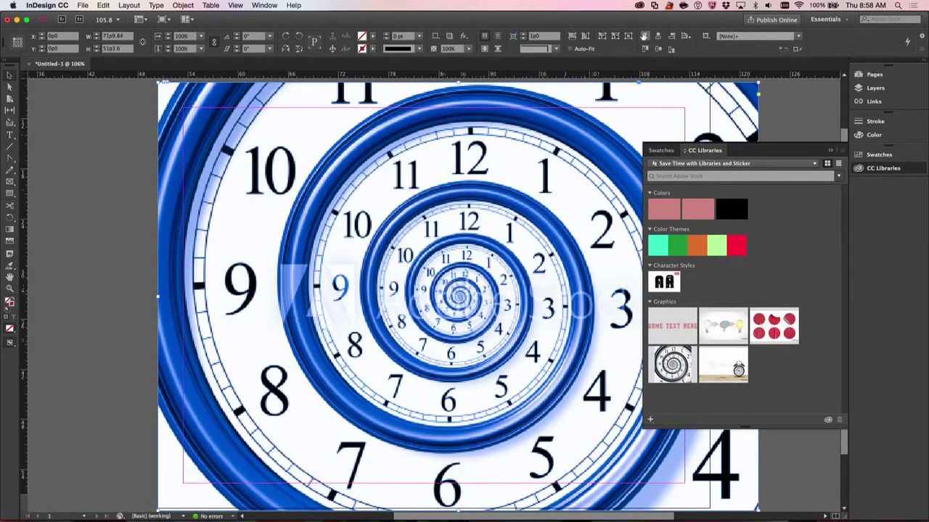
{"action": "left_click", "coordinate": [657, 36]}
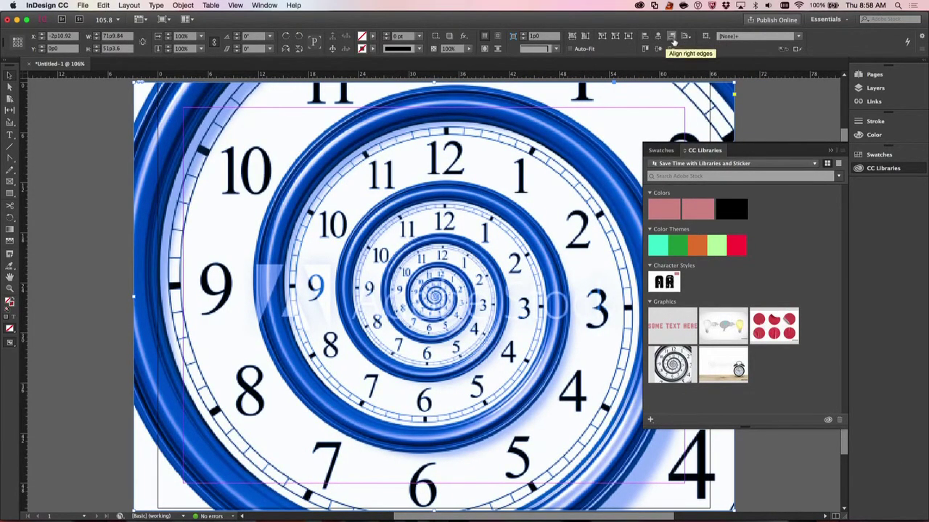
{"action": "left_click", "coordinate": [658, 49]}
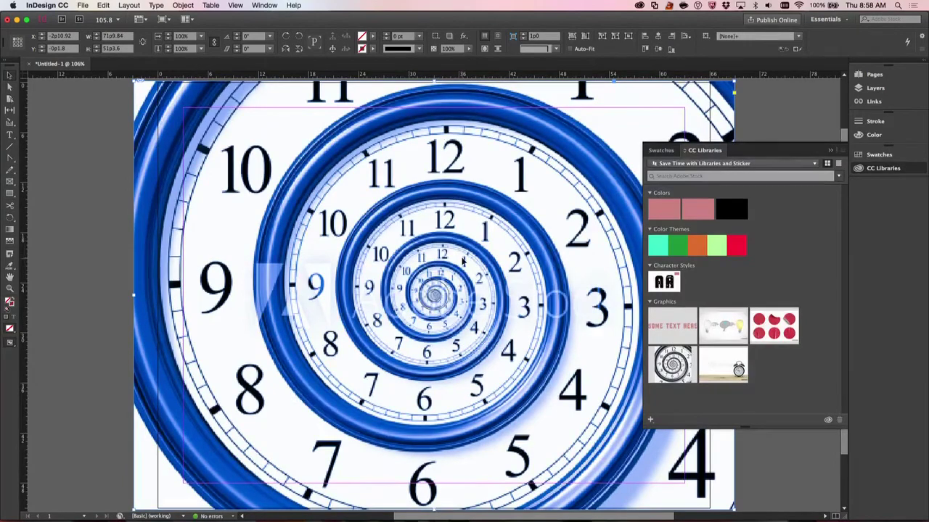
{"action": "left_click", "coordinate": [235, 6]}
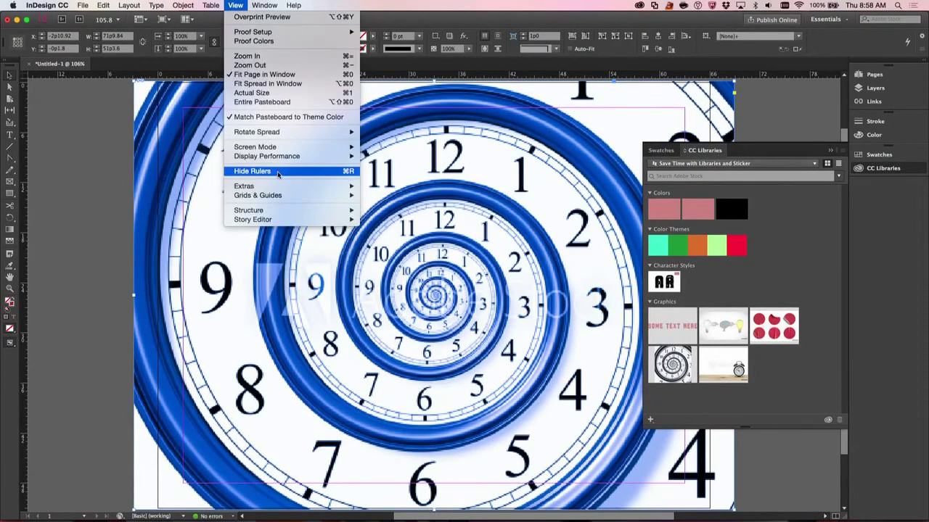
Step: Render the clock image at High Quality Display and fade it to 66% opacity
{"action": "mouse_move", "coordinate": [275, 157]}
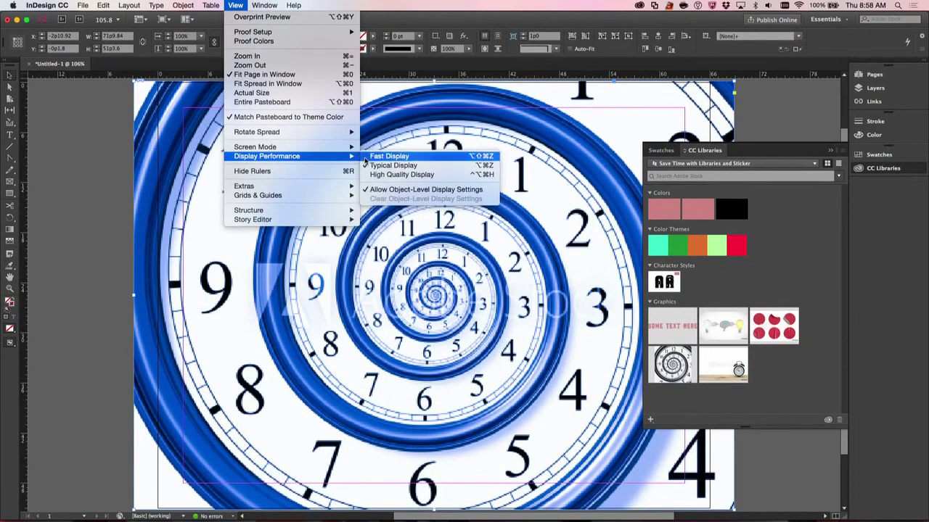
{"action": "left_click", "coordinate": [401, 174]}
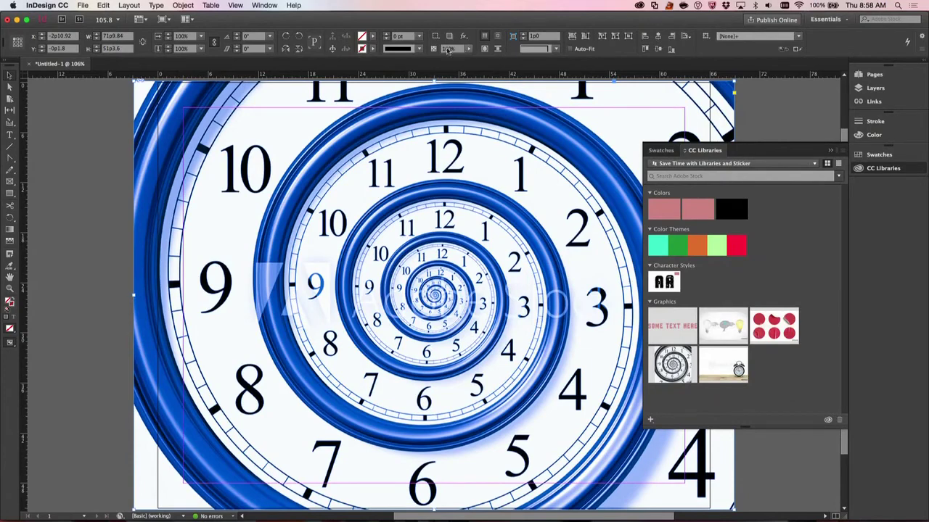
{"action": "left_click_drag", "start_coordinate": [455, 61], "coordinate": [453, 62]}
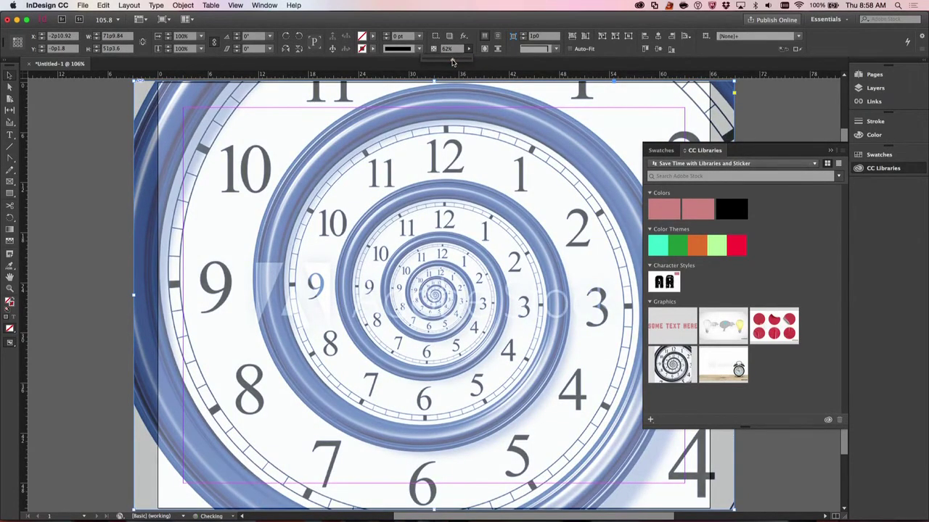
{"action": "left_click", "coordinate": [105, 164]}
{"action": "key", "text": "t"}
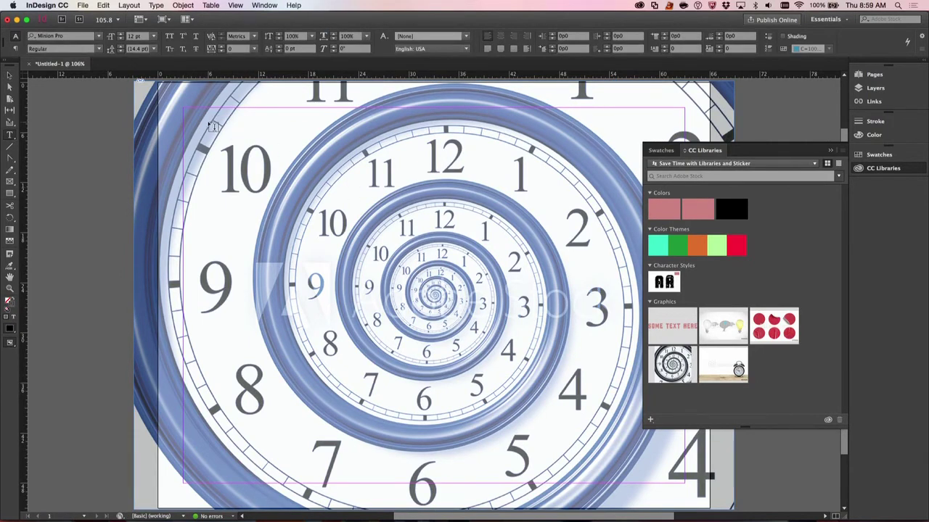
Step: Draw a headline frame and type 'CUT YOUR DESIGN TIME IN HALF WITH CREATIVE CLOUD SERVICES'
{"action": "left_click_drag", "start_coordinate": [202, 114], "coordinate": [448, 422]}
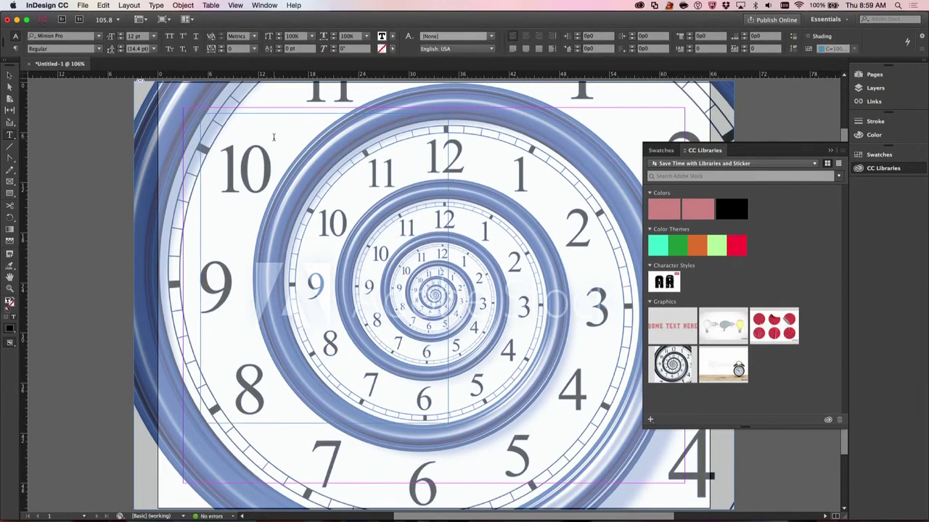
{"action": "type", "text": "CUT"}
{"action": "key", "text": "super+a"}
{"action": "key", "text": "Right"}
{"action": "type", "text": "YOUR DESIGN T"}
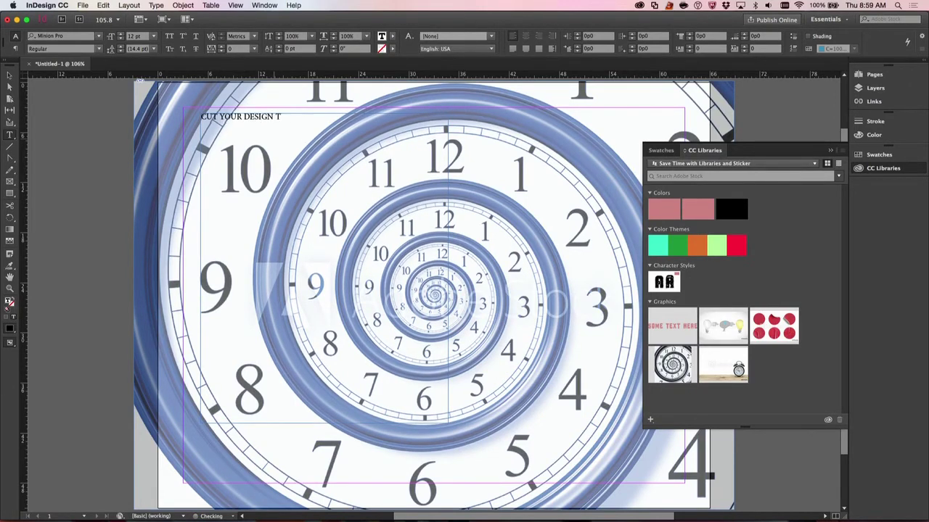
{"action": "type", "text": "IME IN HALF WITH A"}
{"action": "type", "text": "REATIVE CLOUD SERVICE"}
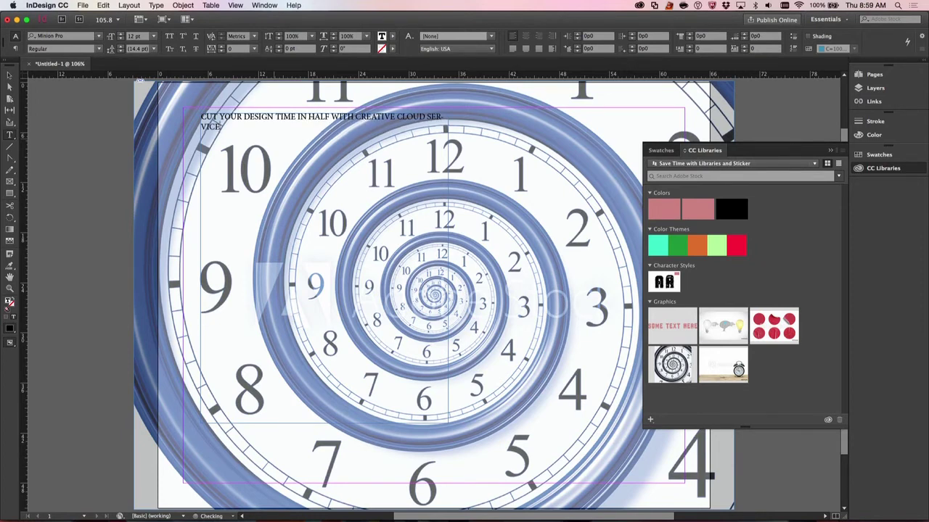
{"action": "type", "text": "S"}
Step: Set all the headline text to 50 pt and select its frame
{"action": "key", "text": "super+a"}
{"action": "left_click", "coordinate": [140, 37]}
{"action": "key", "text": "Up"}
{"action": "key", "text": "Up"}
{"action": "key", "text": "Up"}
{"action": "key", "text": "Up"}
{"action": "key", "text": "Up"}
{"action": "key", "text": "Up"}
{"action": "key", "text": "Up"}
{"action": "key", "text": "Up"}
{"action": "key", "text": "Up"}
{"action": "key", "text": "Up"}
{"action": "key", "text": "Up"}
{"action": "key", "text": "Up"}
{"action": "key", "text": "Up"}
{"action": "key", "text": "Up"}
{"action": "key", "text": "Up"}
{"action": "key", "text": "Up"}
{"action": "key", "text": "Up"}
{"action": "key", "text": "Up"}
{"action": "key", "text": "Up"}
{"action": "key", "text": "Up"}
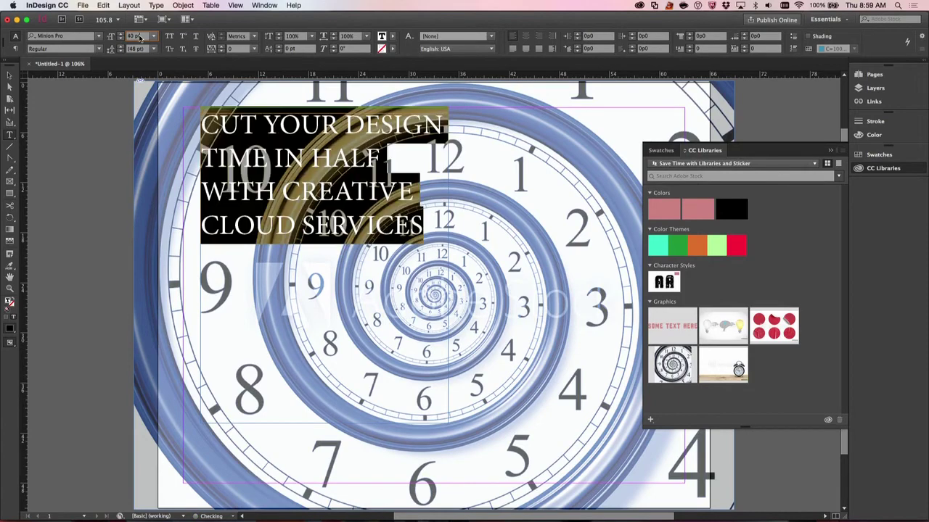
{"action": "key", "text": "shift+Down"}
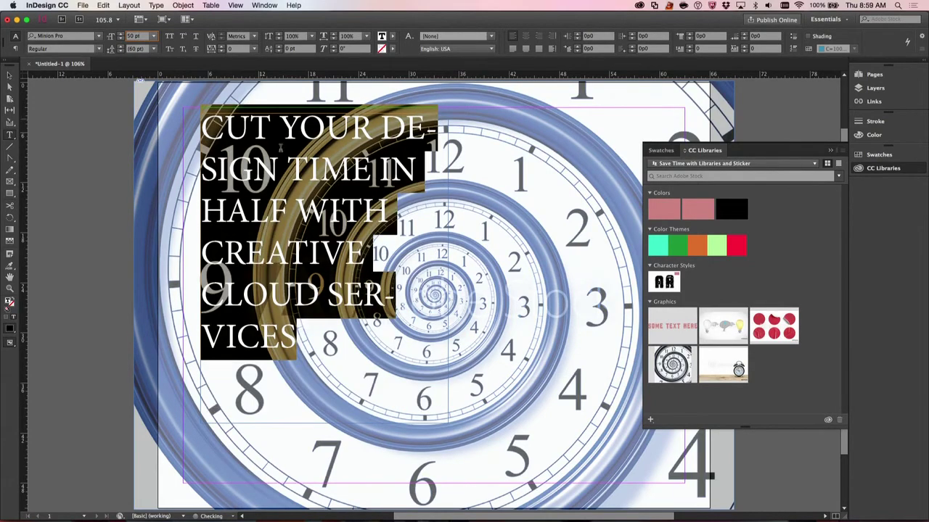
{"action": "key", "text": "Escape"}
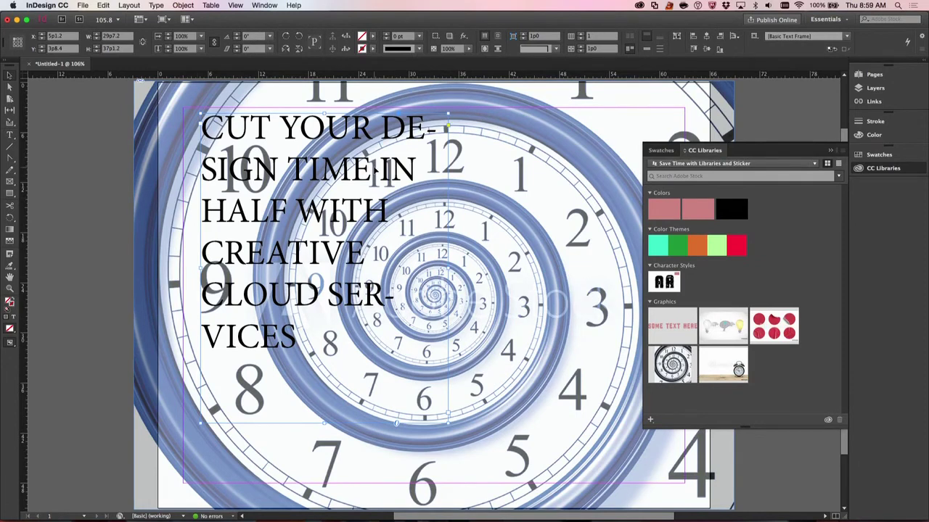
Step: Apply the Ballers Delight character style and resize the headline frame to four lines
{"action": "left_click", "coordinate": [664, 281]}
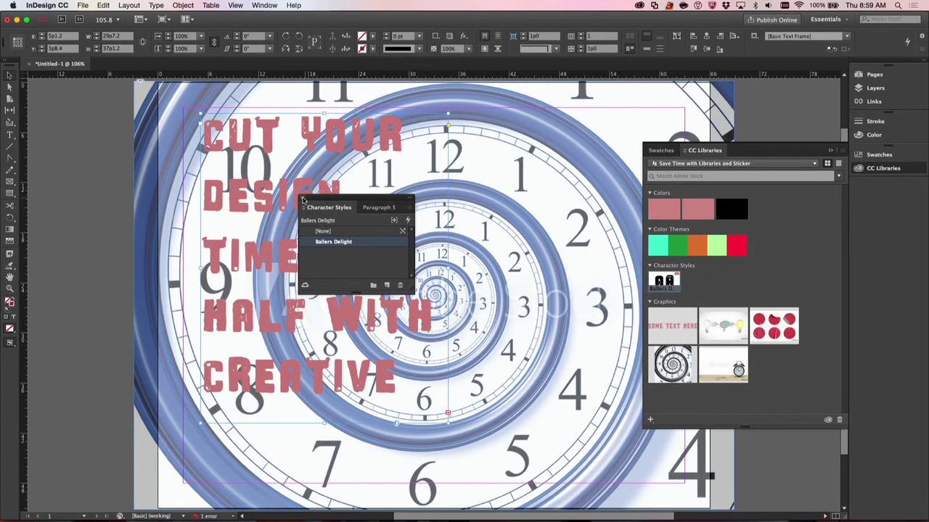
{"action": "left_click", "coordinate": [303, 198]}
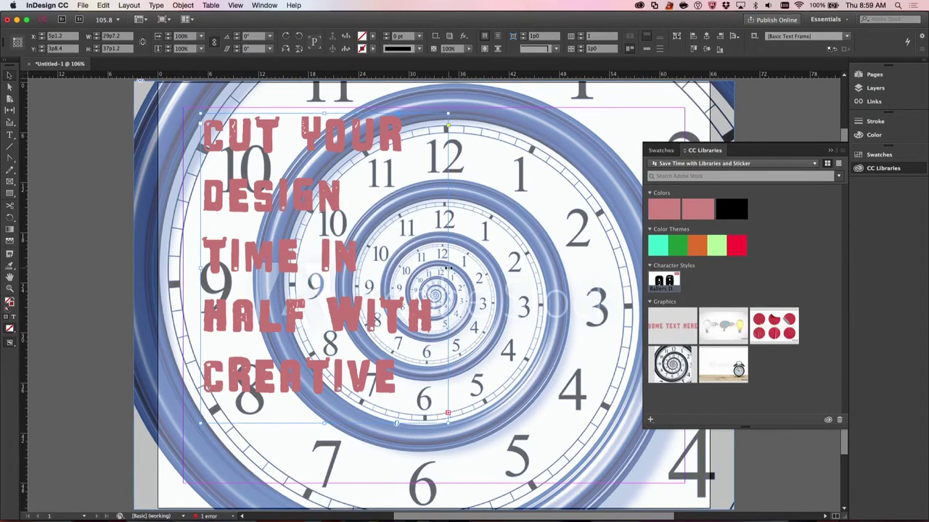
{"action": "left_click_drag", "start_coordinate": [447, 268], "coordinate": [510, 269]}
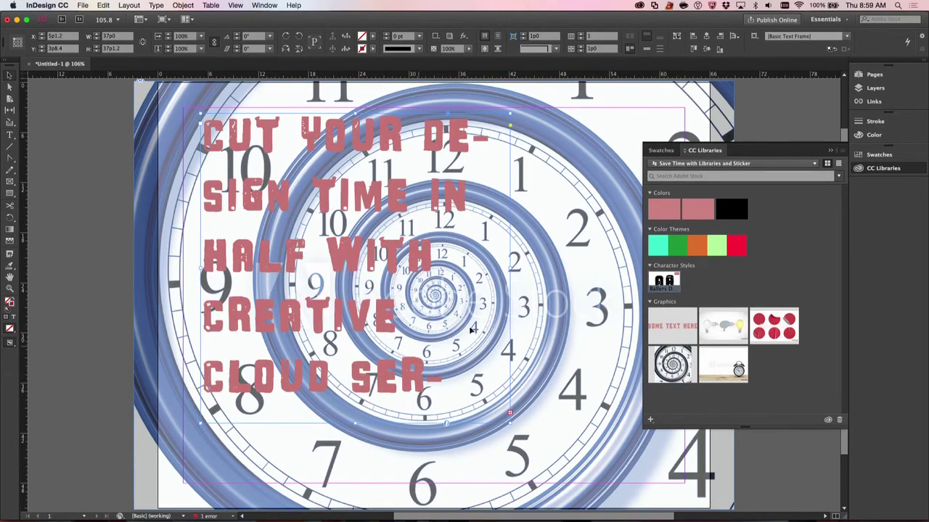
{"action": "left_click_drag", "start_coordinate": [509, 270], "coordinate": [568, 277]}
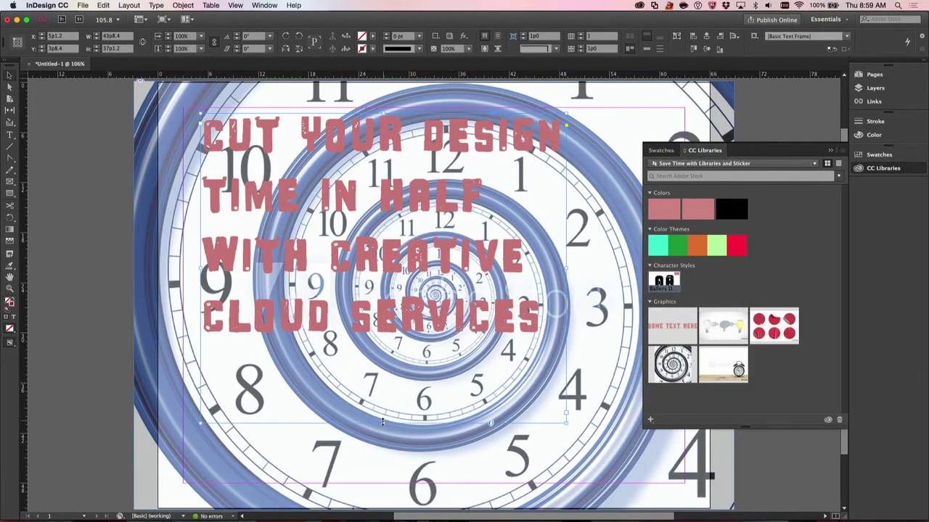
{"action": "left_click_drag", "start_coordinate": [382, 421], "coordinate": [382, 358]}
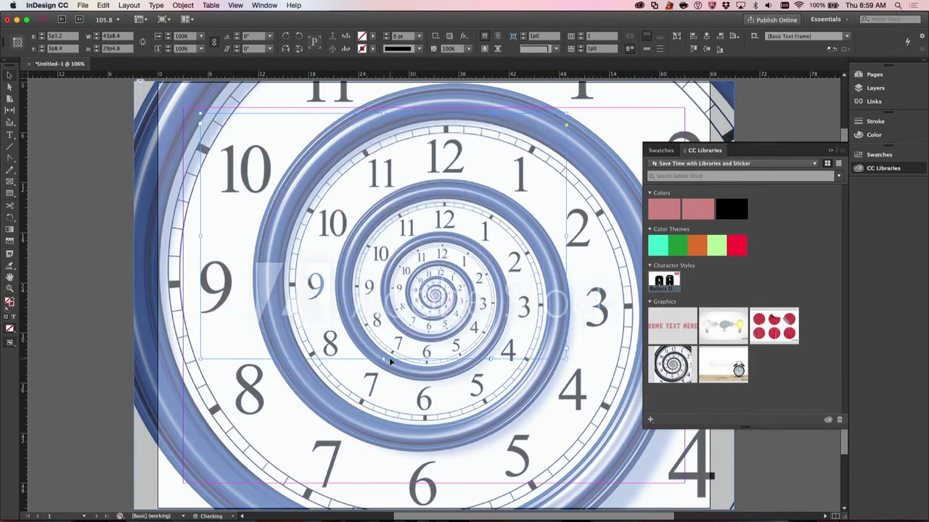
Step: Fade the background clock image down to 10% opacity
{"action": "left_click", "coordinate": [601, 131]}
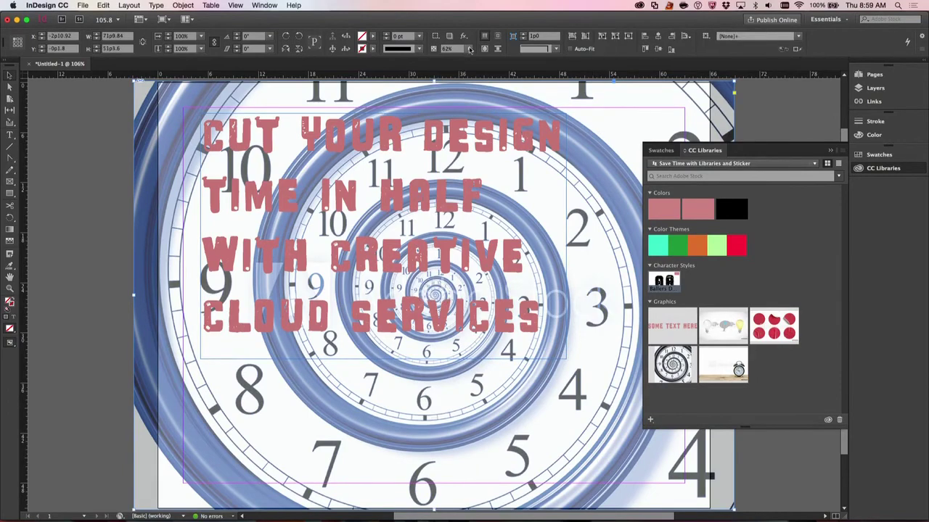
{"action": "key", "text": "shift+Down"}
{"action": "key", "text": "shift+Down"}
{"action": "key", "text": "shift+Down"}
{"action": "key", "text": "shift+Down"}
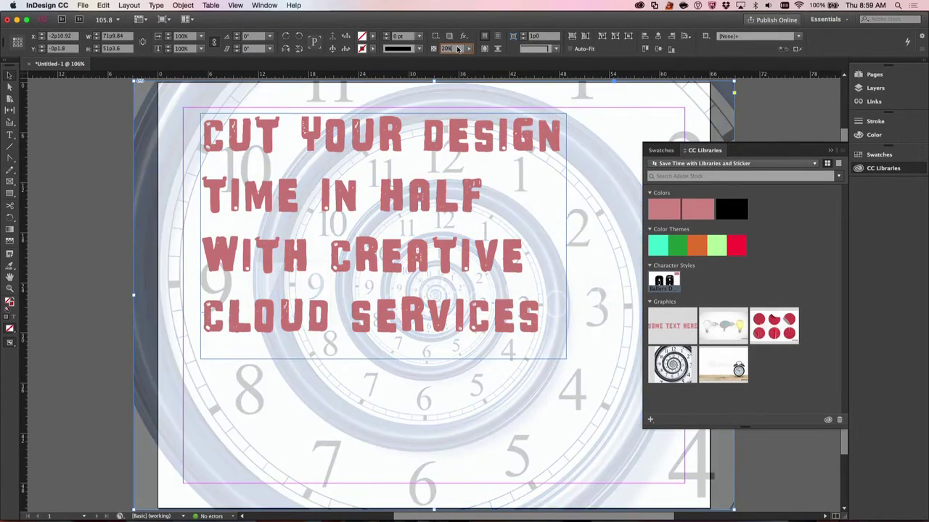
{"action": "key", "text": "shift+Down"}
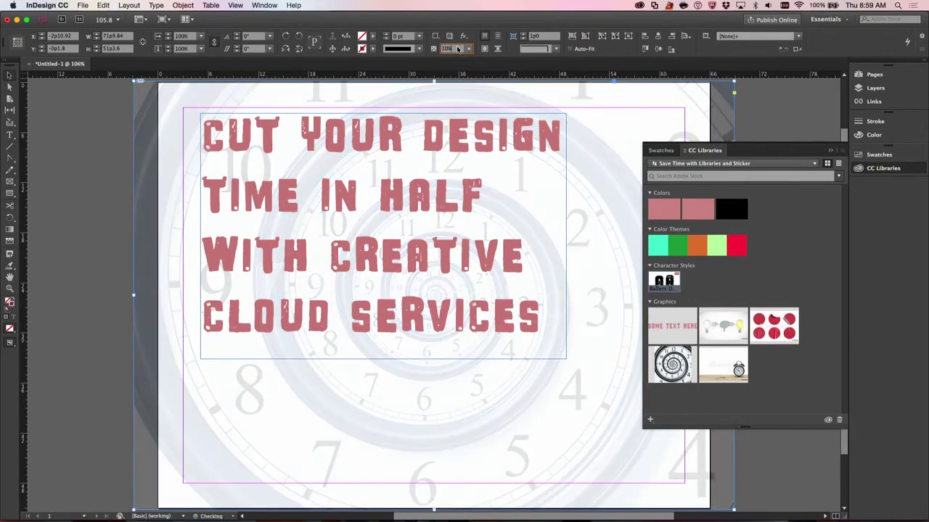
{"action": "left_click", "coordinate": [70, 137]}
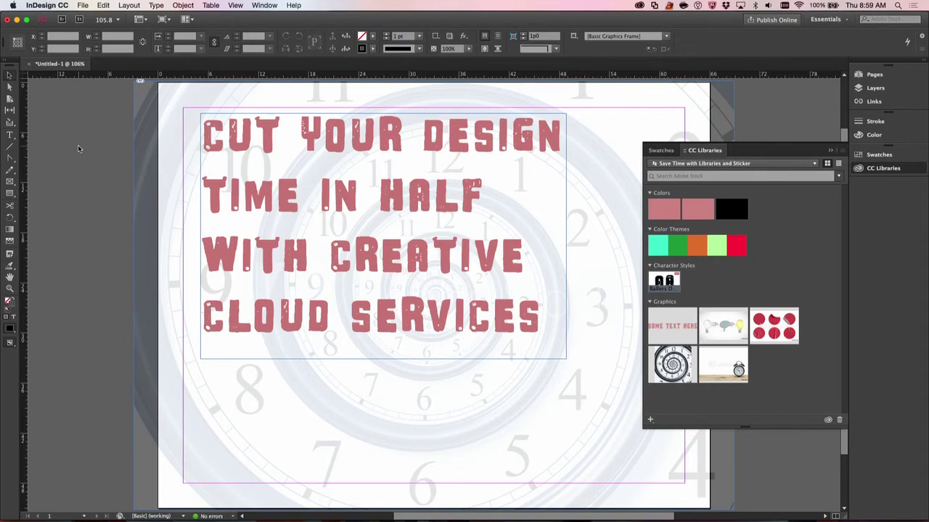
Step: Pull the clock image frame's sides in to the page edges, then reselect the headline
{"action": "left_click", "coordinate": [288, 92]}
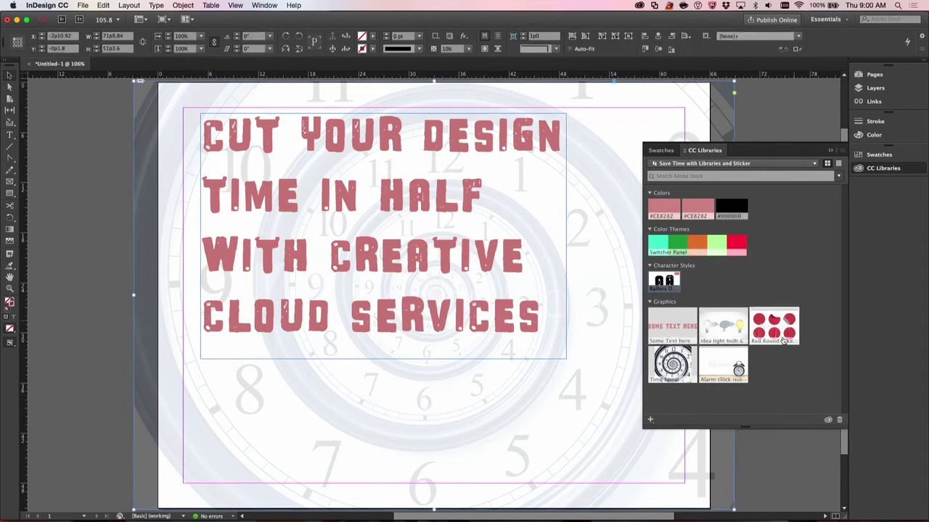
{"action": "left_click", "coordinate": [885, 169]}
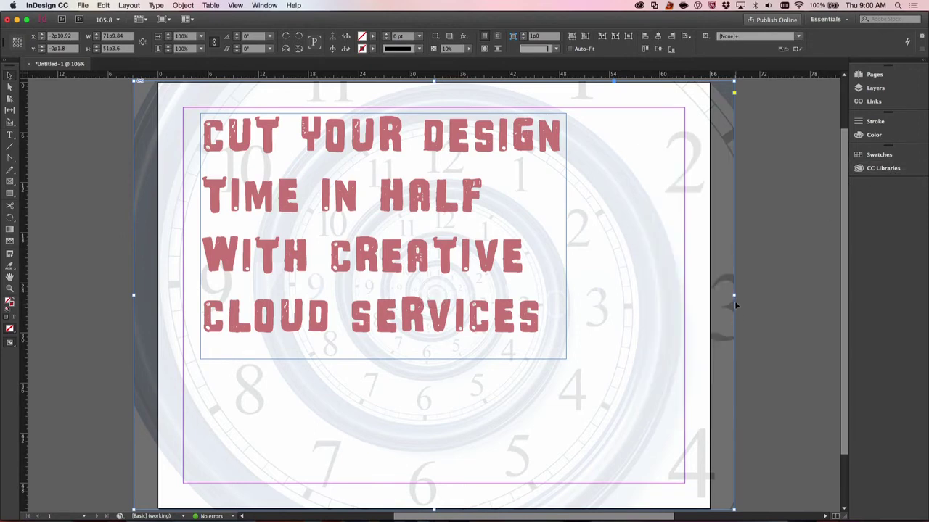
{"action": "left_click_drag", "start_coordinate": [732, 294], "coordinate": [710, 294]}
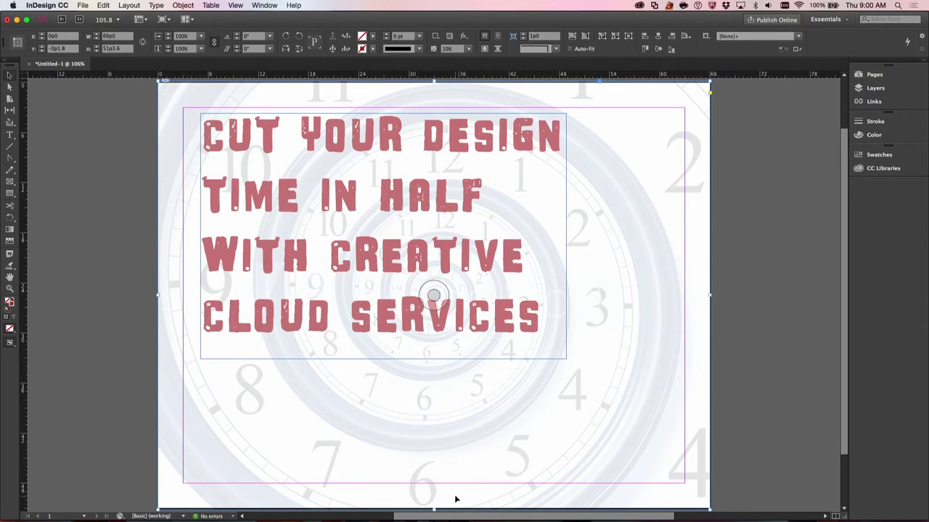
{"action": "left_click", "coordinate": [784, 271]}
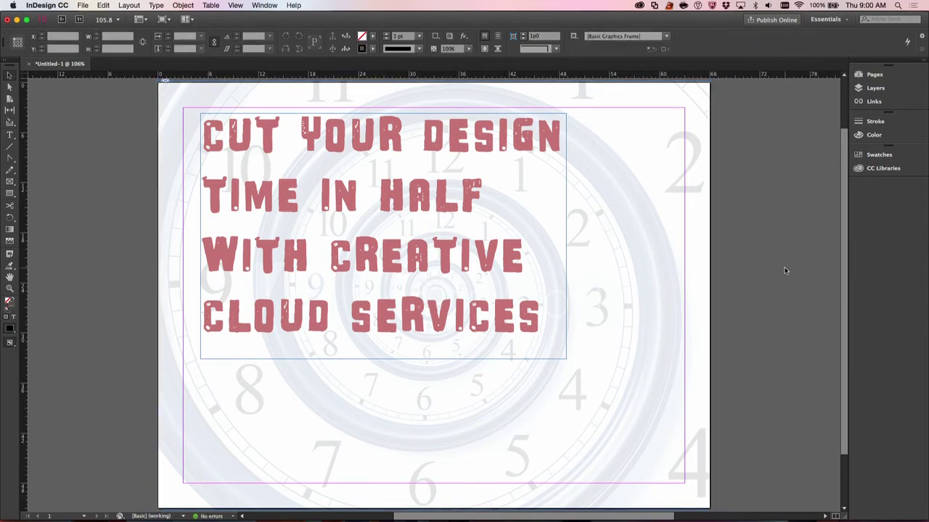
{"action": "left_click", "coordinate": [883, 168]}
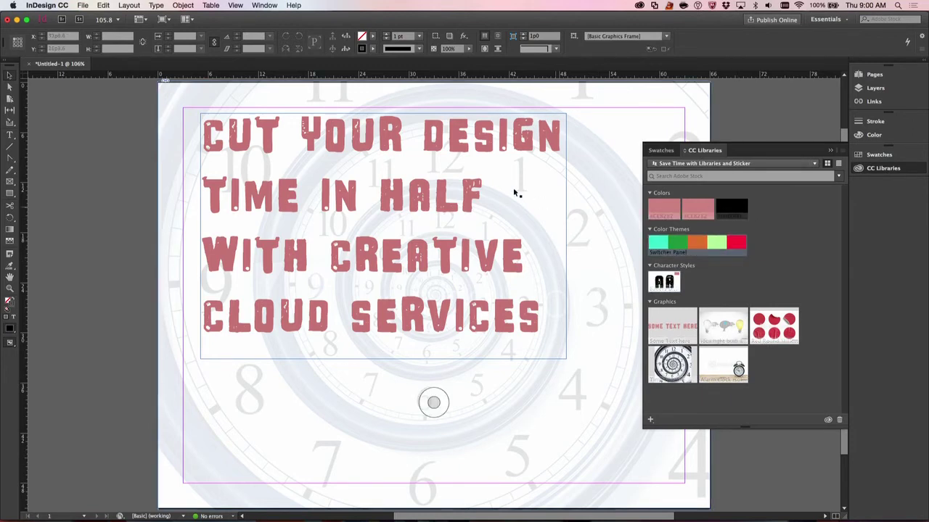
{"action": "left_click", "coordinate": [479, 190]}
{"action": "left_click", "coordinate": [729, 243]}
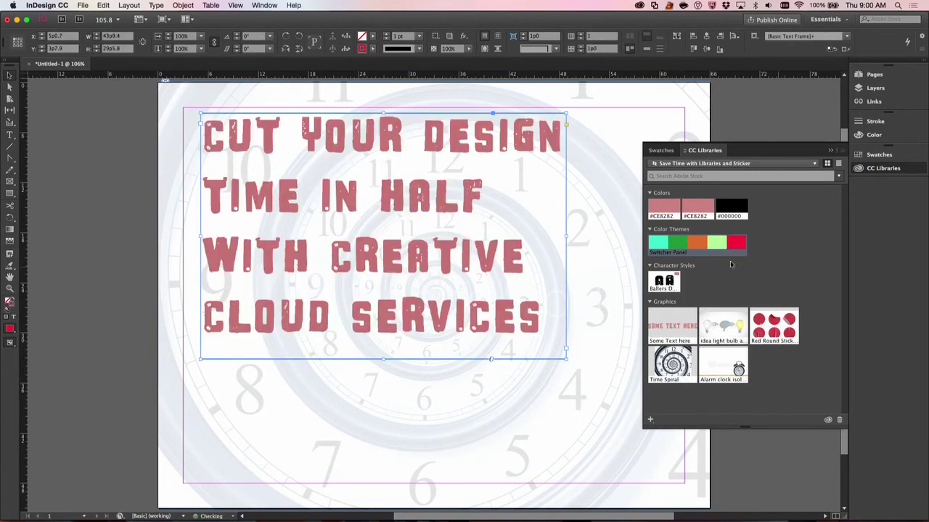
Step: Color all the headline text with the red swatch from the library's colour theme
{"action": "double_click", "coordinate": [492, 257]}
{"action": "key", "text": "super+a"}
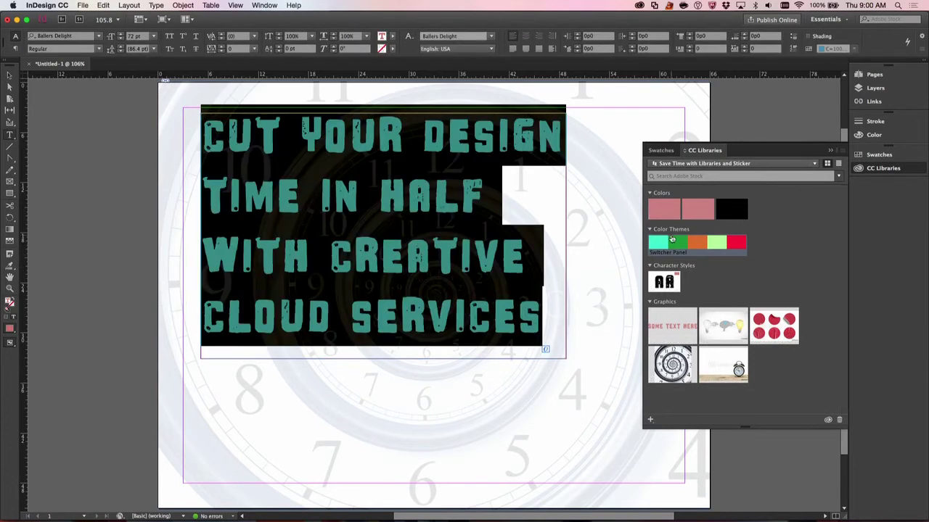
{"action": "left_click", "coordinate": [738, 245]}
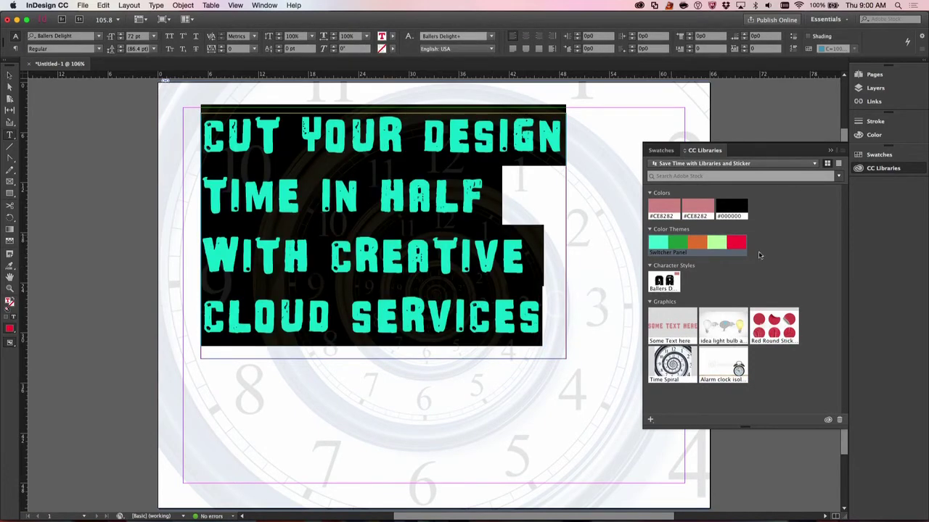
{"action": "key", "text": "Escape"}
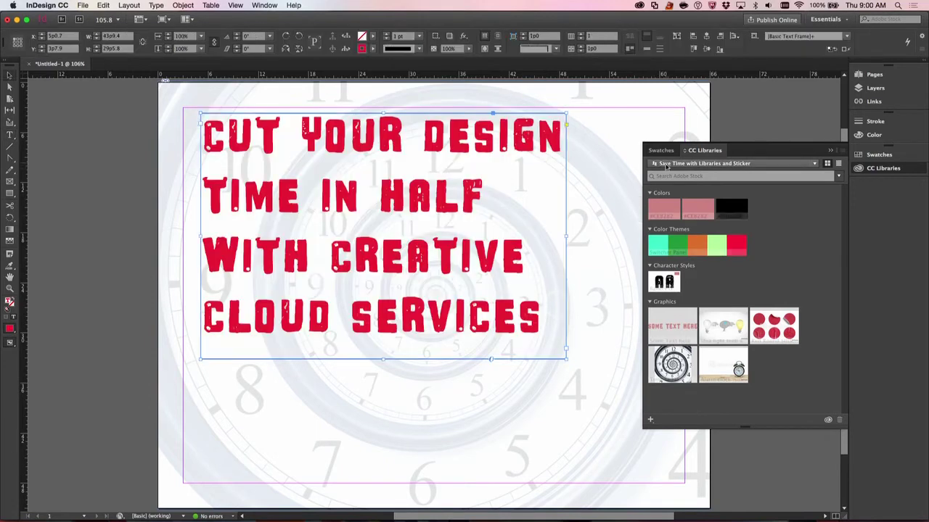
{"action": "left_click", "coordinate": [730, 123]}
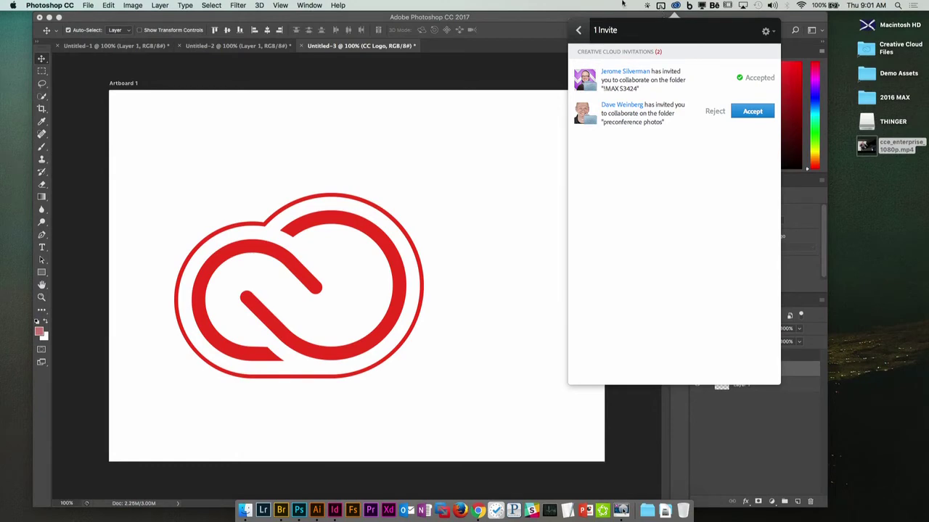
Step: Dismiss Photoshop's invitations list and show the MAX overview InDesign document in Presentation Mode
{"action": "left_click", "coordinate": [398, 64]}
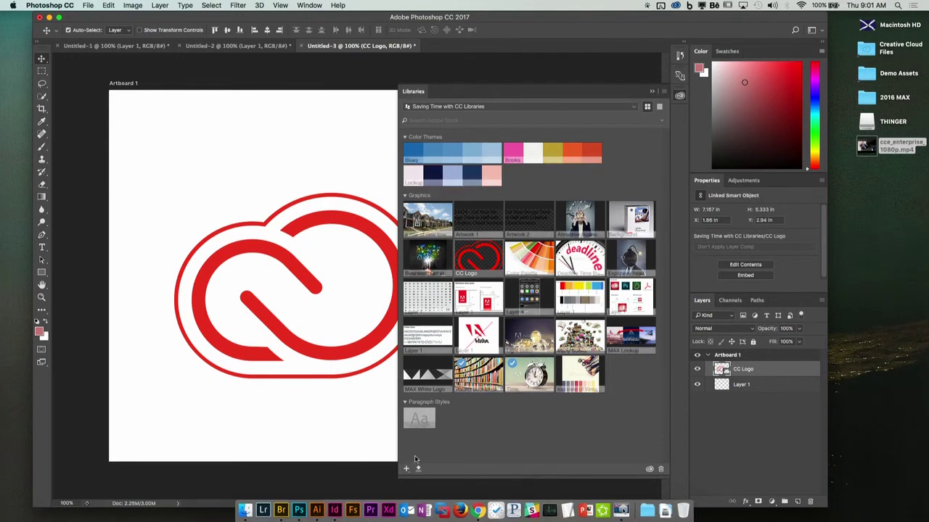
{"action": "left_click", "coordinate": [335, 505]}
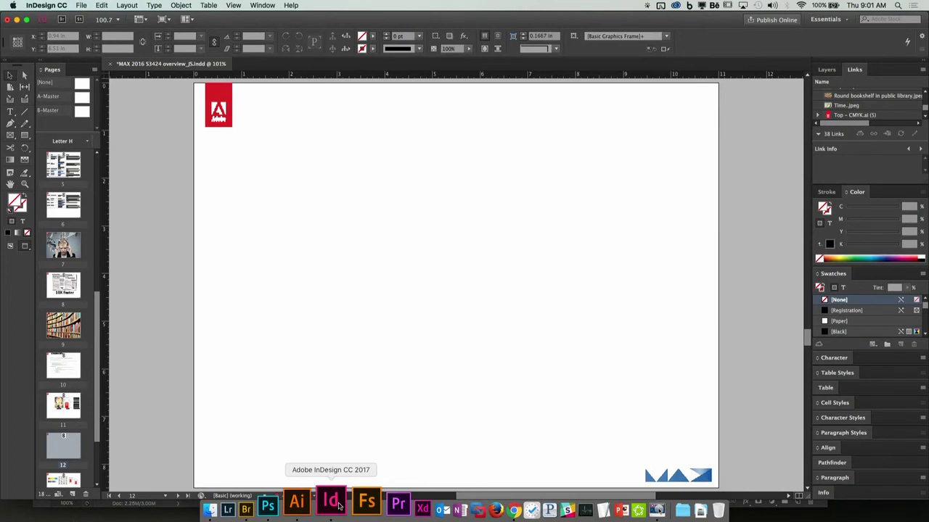
{"action": "key", "text": "shift+w"}
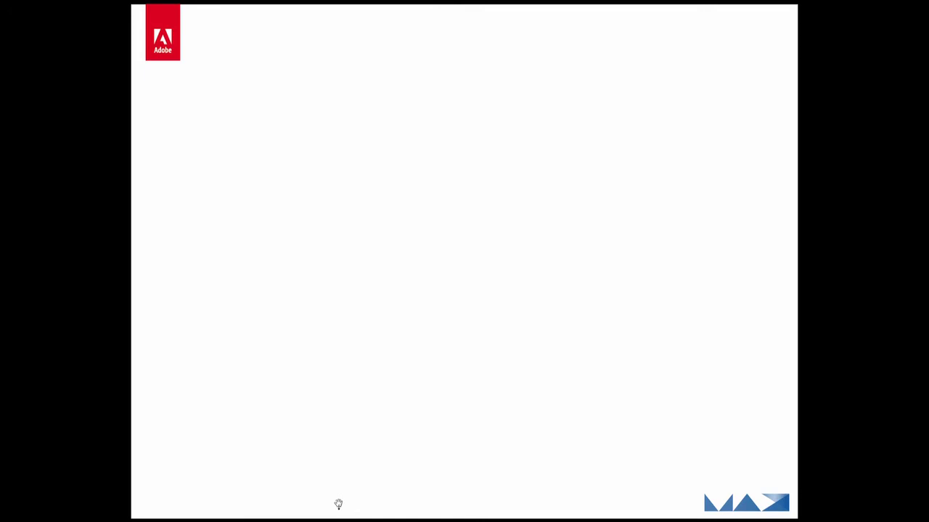
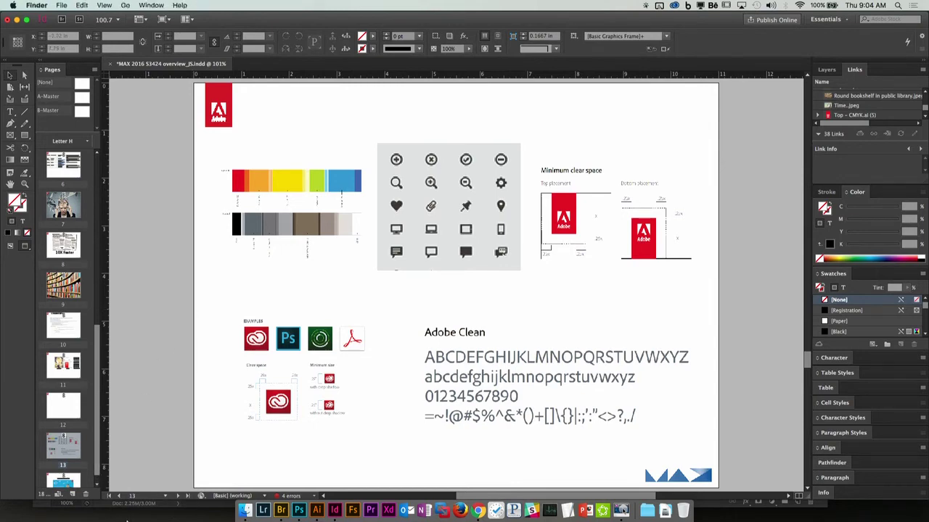
Step: Hide InDesign so the Finder desktop is showing
{"action": "key", "text": "super+h"}
{"action": "key", "text": "super+h"}
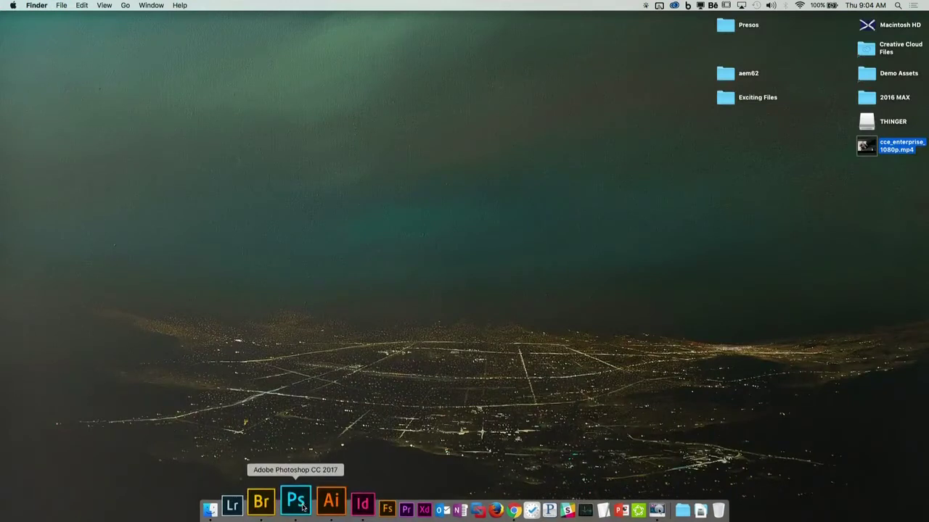
Step: Bring Photoshop forward and start a new library from the Libraries panel menu
{"action": "left_click", "coordinate": [299, 511]}
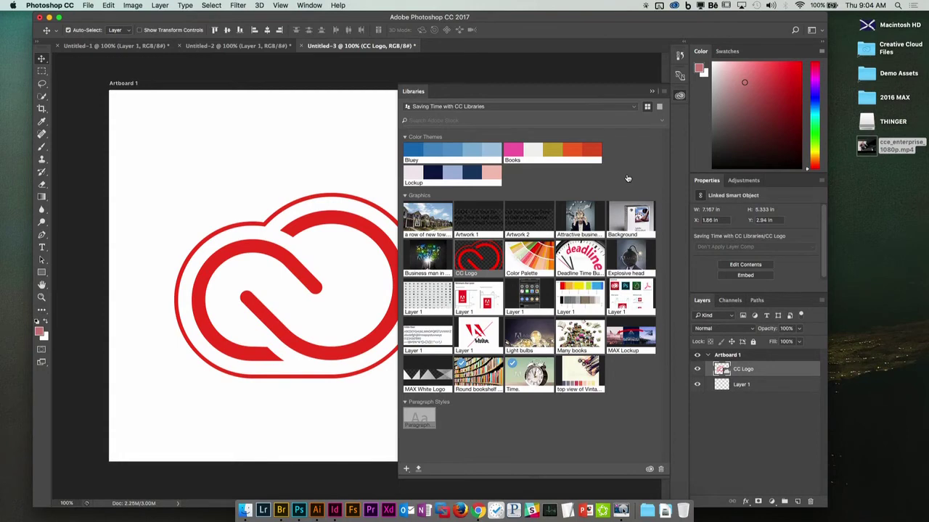
{"action": "left_click", "coordinate": [663, 91]}
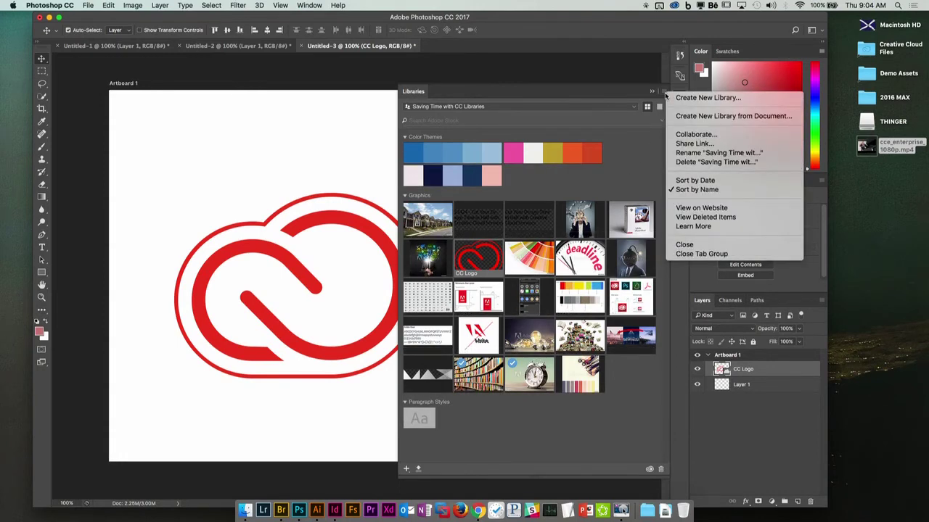
{"action": "left_click", "coordinate": [700, 98]}
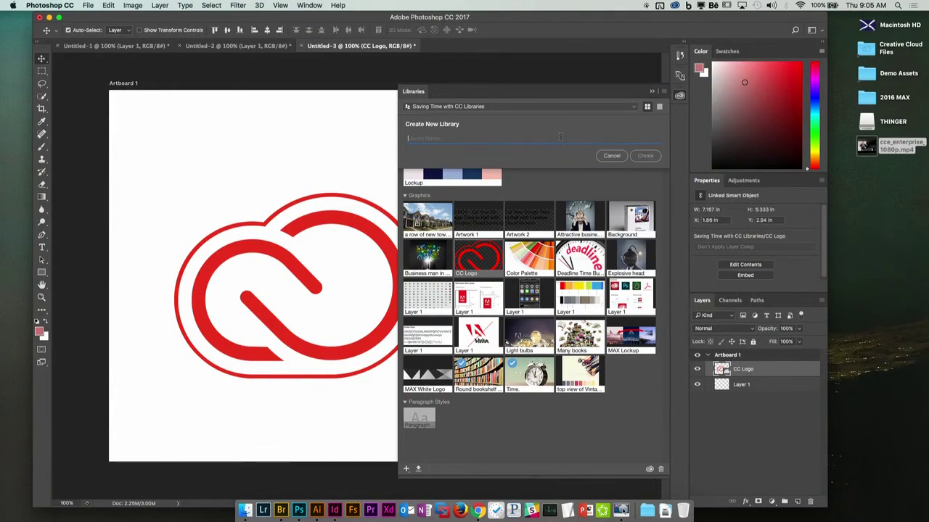
Step: Create the 'MAX3424 Style Guide' library and switch to the Untitled-1 swatch document
{"action": "type", "text": "MAX3424 Style Guide"}
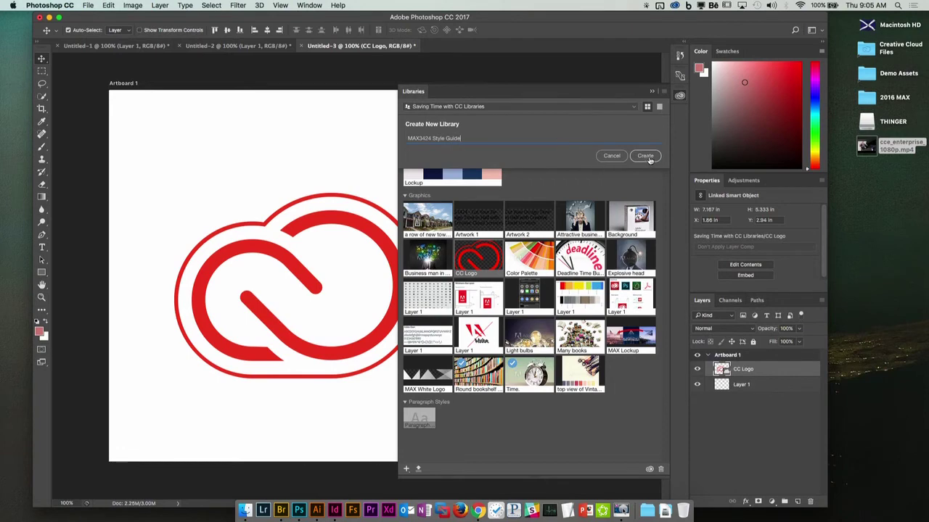
{"action": "left_click", "coordinate": [647, 157]}
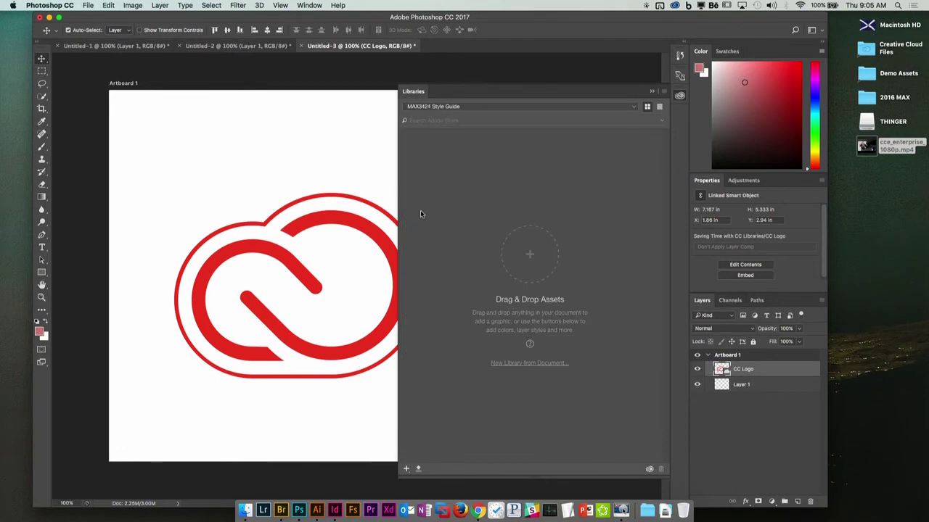
{"action": "left_click", "coordinate": [122, 45]}
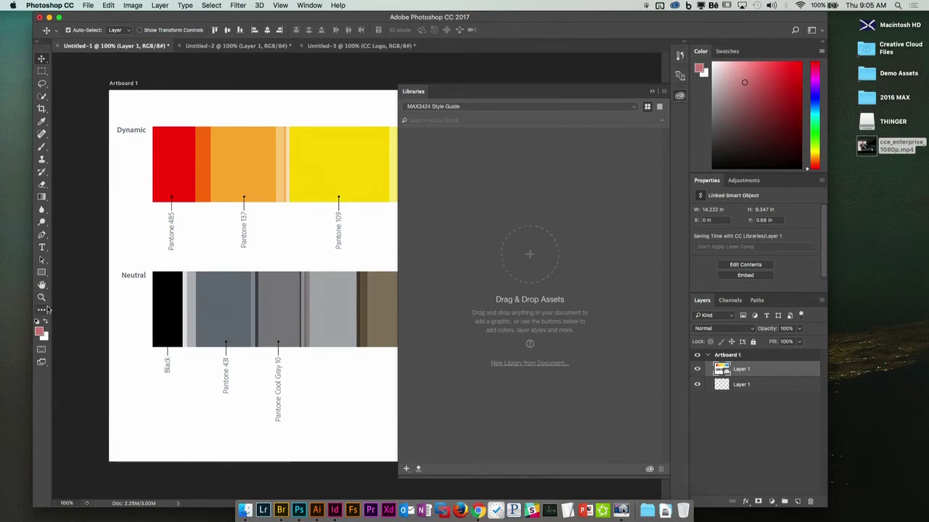
Step: Sample the red Pantone 485 bar as foreground colour and confirm its hex is f90809
{"action": "key", "text": "i"}
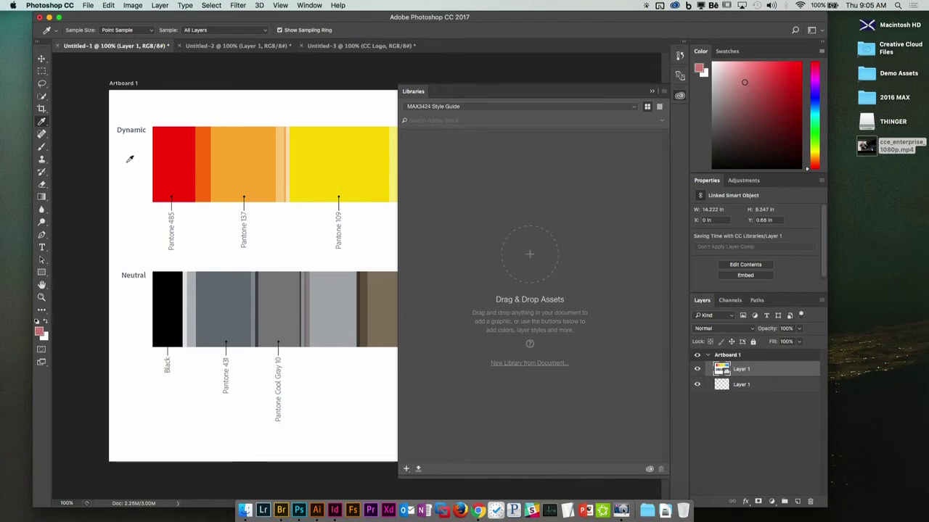
{"action": "left_click", "coordinate": [185, 140]}
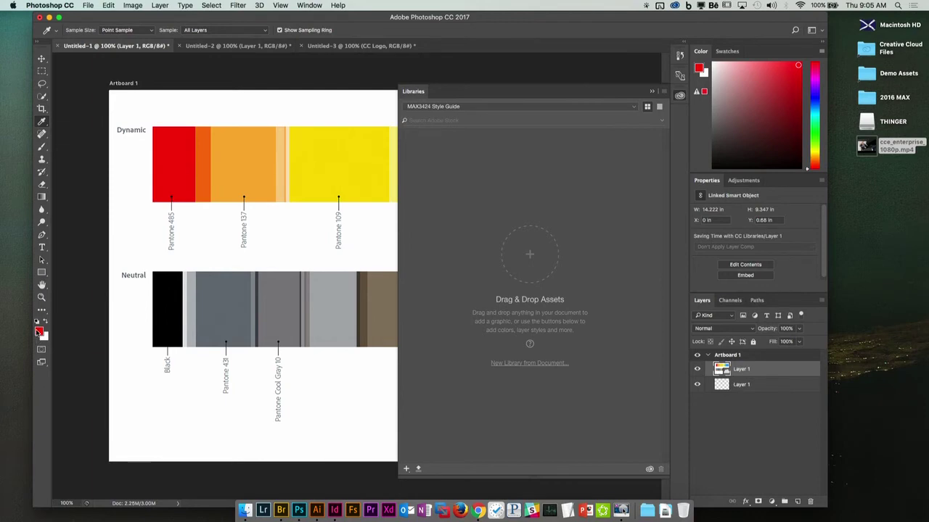
{"action": "left_click", "coordinate": [39, 333]}
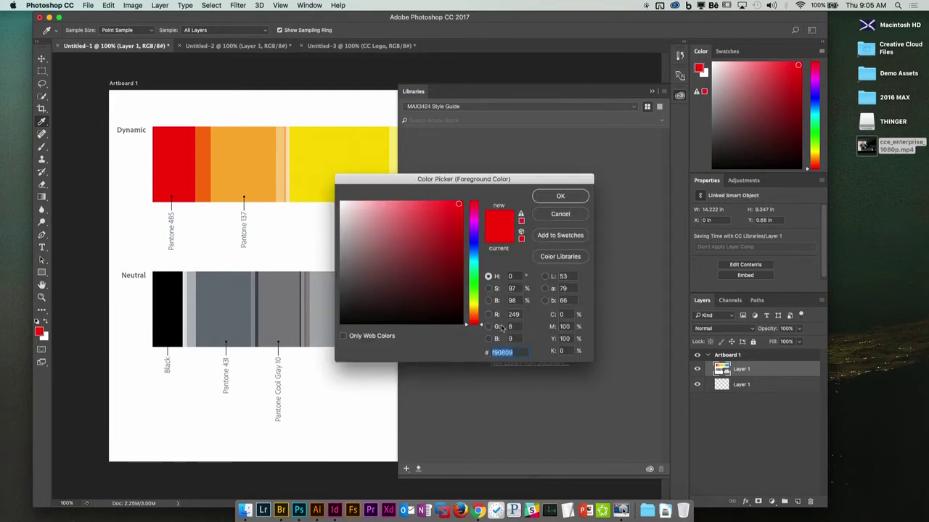
{"action": "left_click", "coordinate": [559, 214]}
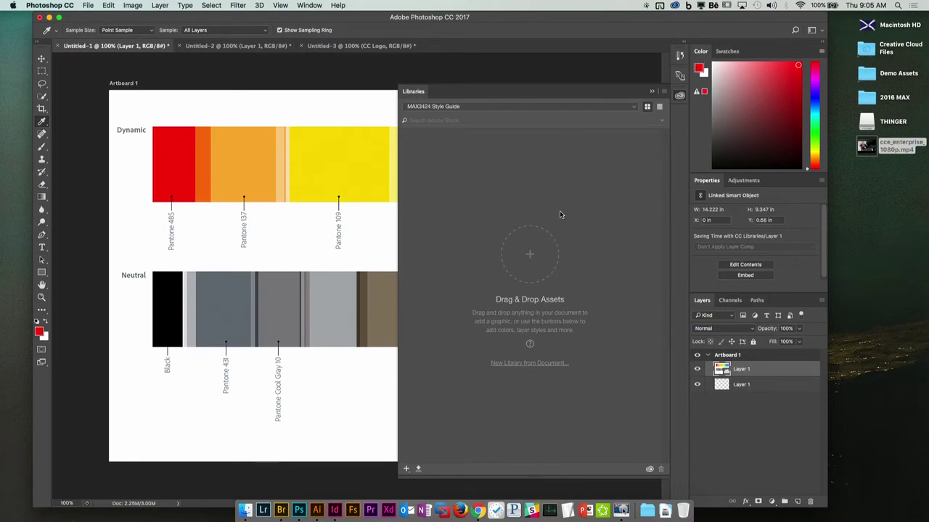
{"action": "left_click", "coordinate": [38, 333]}
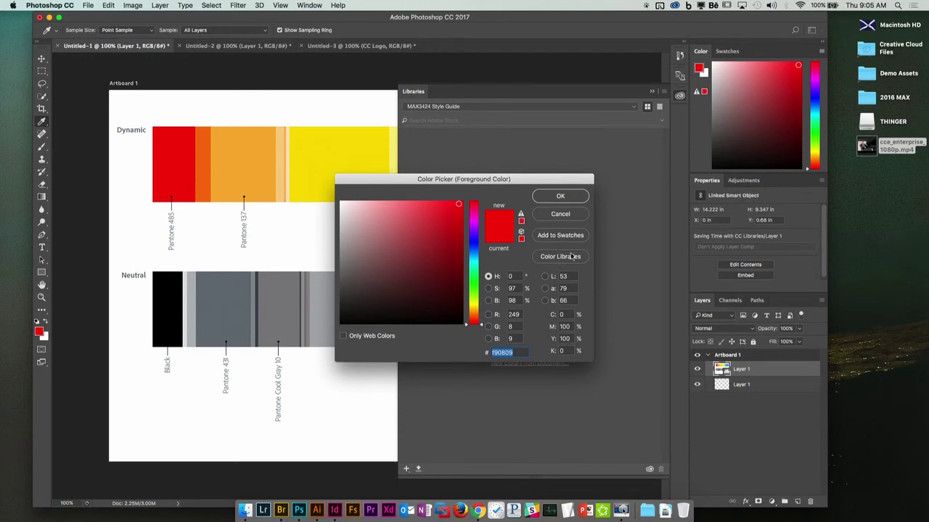
{"action": "left_click", "coordinate": [560, 214]}
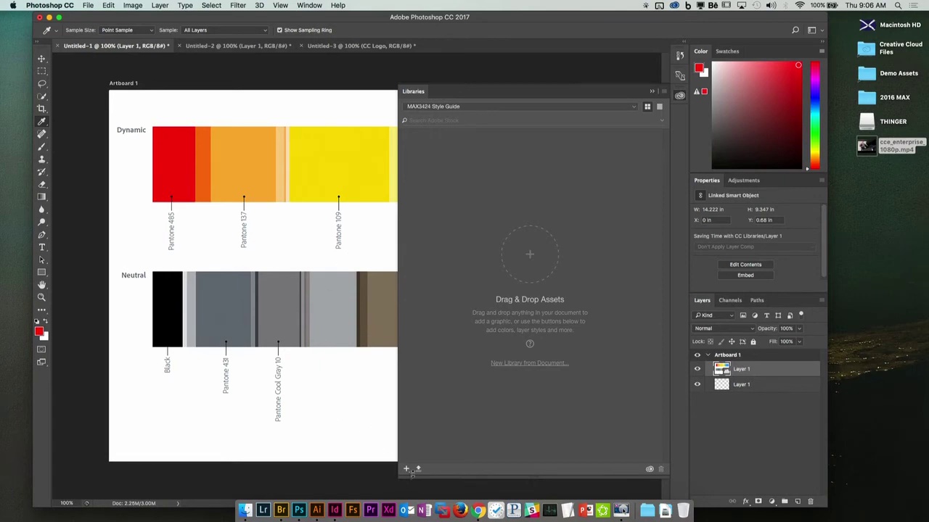
Step: Add the red, dark orange and Pantone 137 orange to the library's Colors
{"action": "left_click", "coordinate": [407, 469]}
{"action": "left_click", "coordinate": [462, 454]}
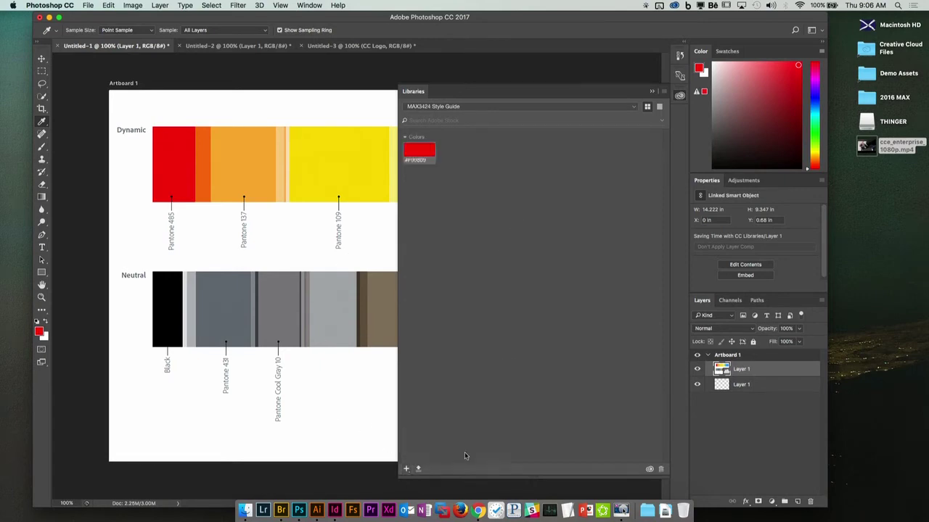
{"action": "left_click", "coordinate": [207, 140]}
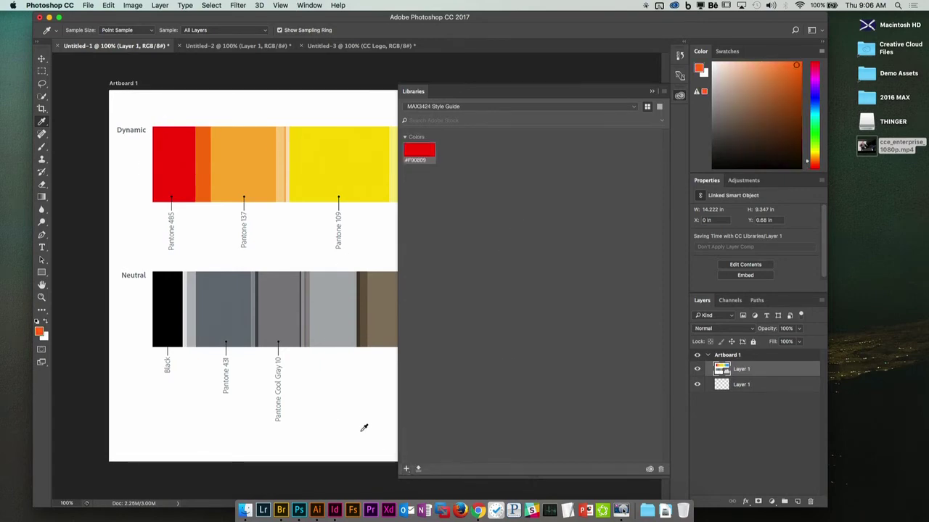
{"action": "left_click", "coordinate": [406, 468]}
{"action": "left_click", "coordinate": [462, 455]}
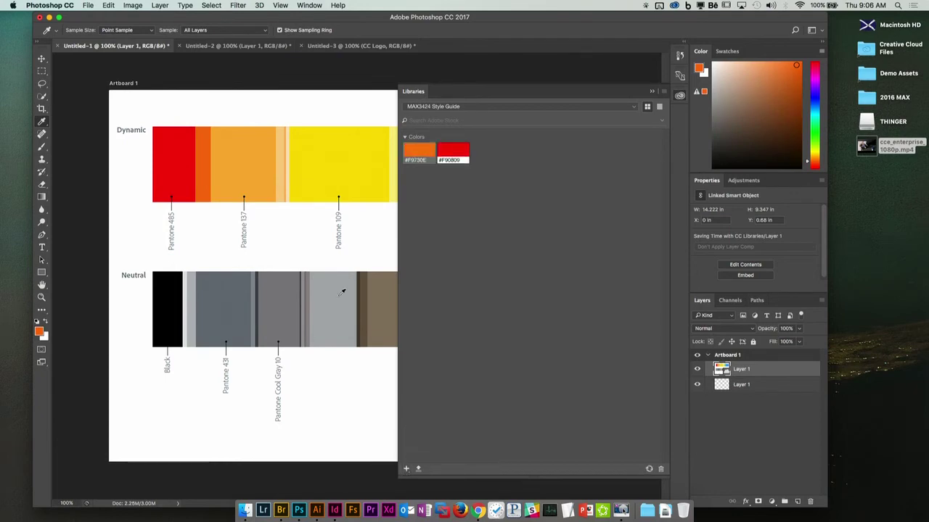
{"action": "left_click", "coordinate": [253, 163]}
{"action": "left_click", "coordinate": [406, 469]}
{"action": "left_click", "coordinate": [461, 454]}
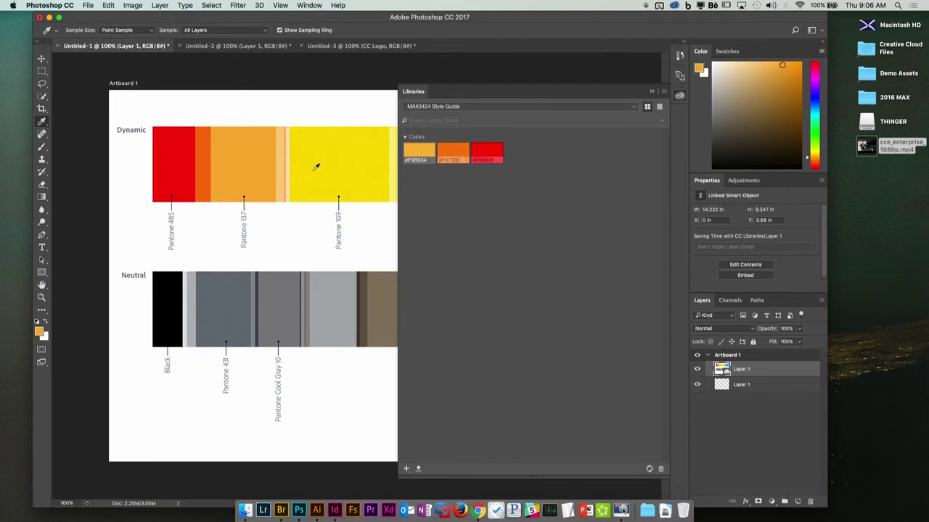
Step: Add the pale orange and the Neutral black to the library's Colors
{"action": "left_click", "coordinate": [283, 141]}
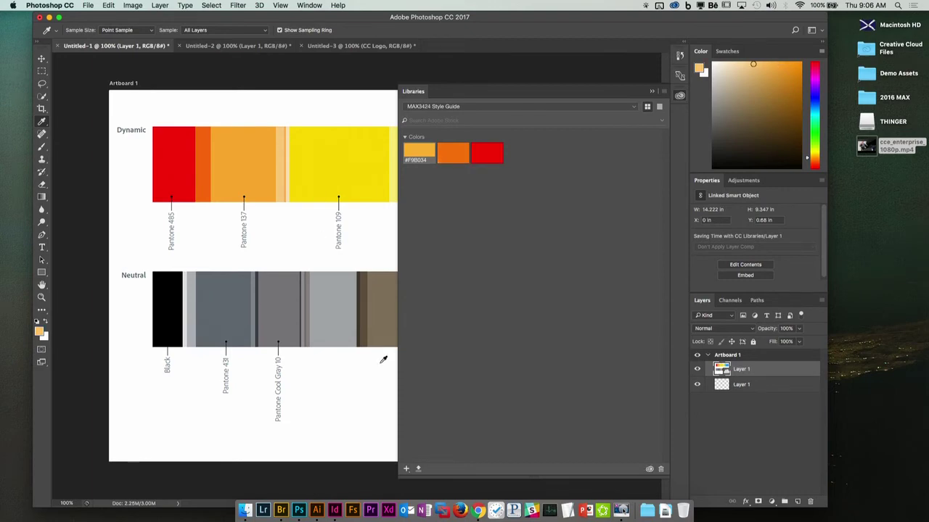
{"action": "left_click", "coordinate": [407, 469]}
{"action": "left_click", "coordinate": [461, 453]}
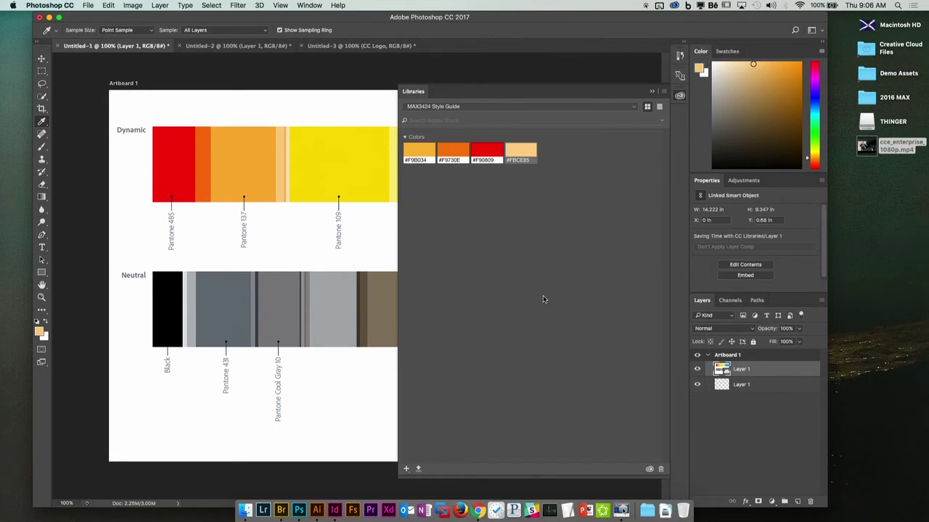
{"action": "left_click", "coordinate": [178, 309]}
{"action": "left_click", "coordinate": [406, 468]}
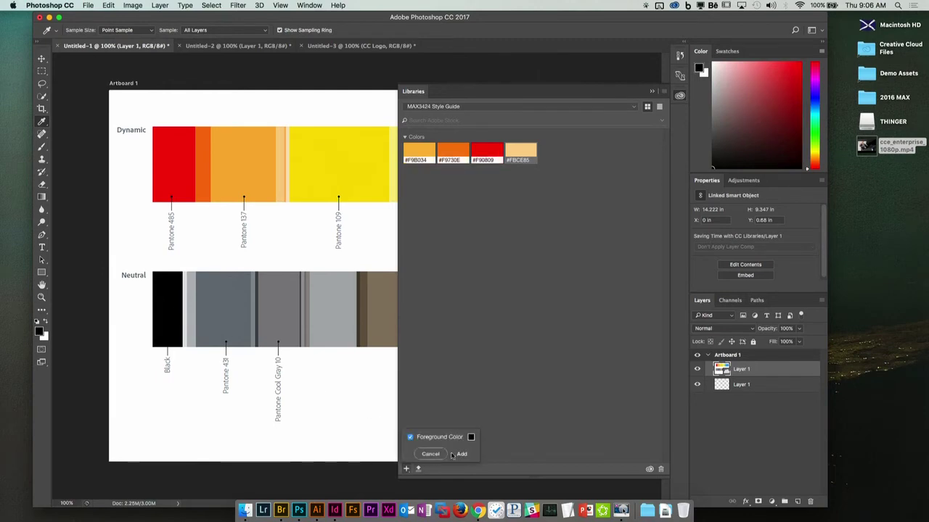
{"action": "left_click", "coordinate": [461, 454]}
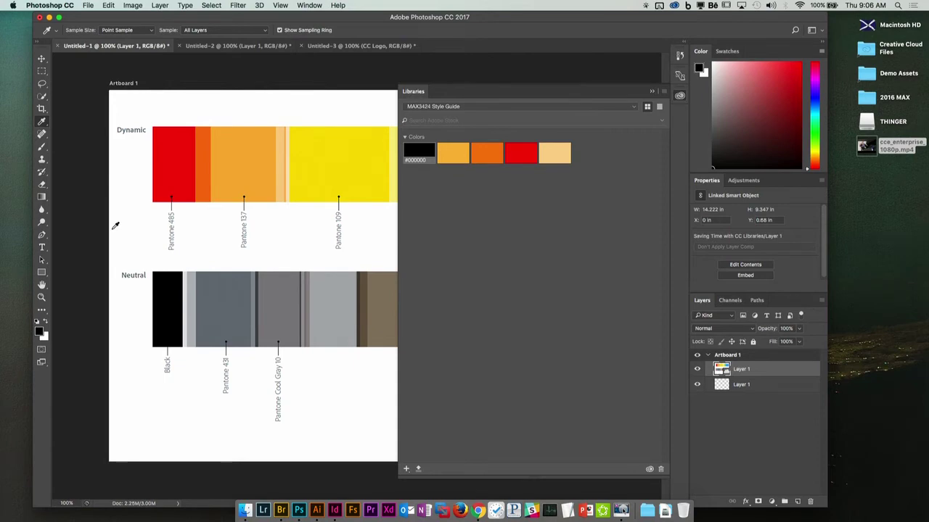
{"action": "key", "text": "super+n"}
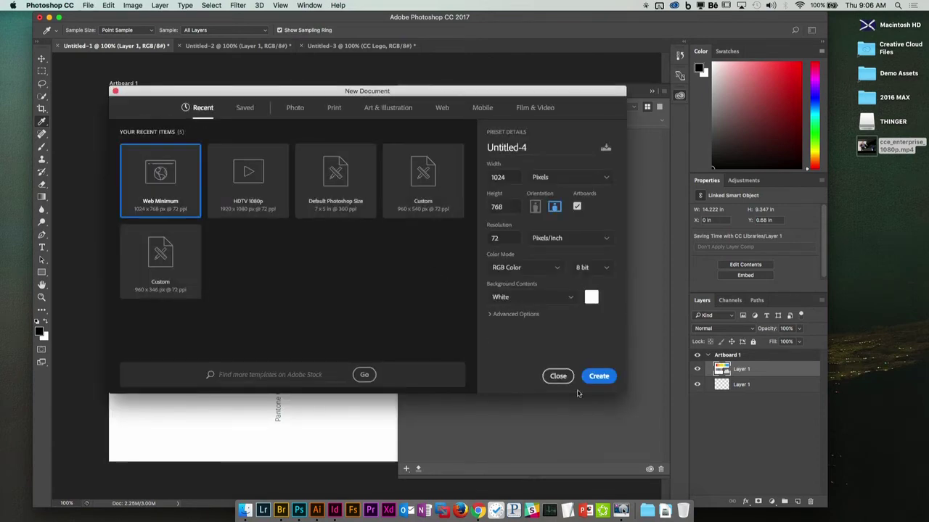
Step: Create a 1024×768 document and type 'ADOBE CLEAN' on the artboard
{"action": "left_click", "coordinate": [599, 376]}
{"action": "left_click", "coordinate": [42, 248]}
{"action": "left_click", "coordinate": [143, 255]}
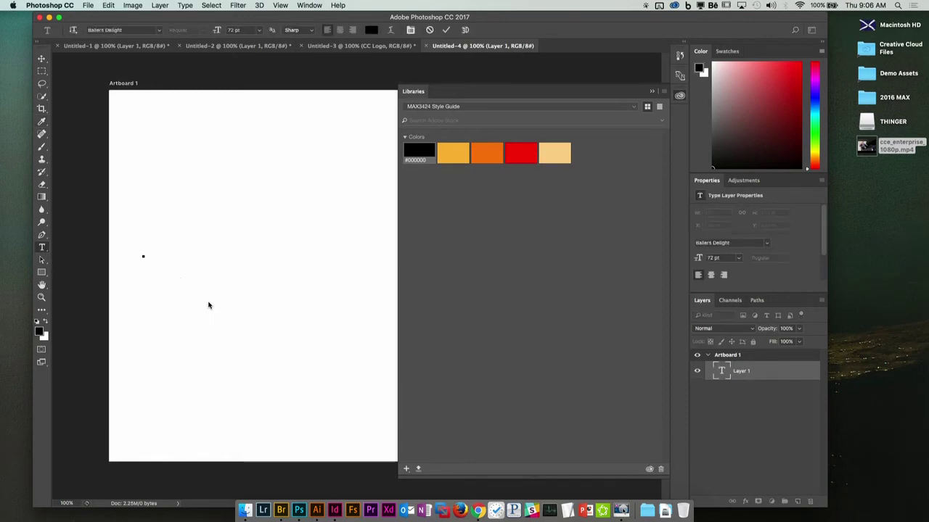
{"action": "type", "text": "ADO"}
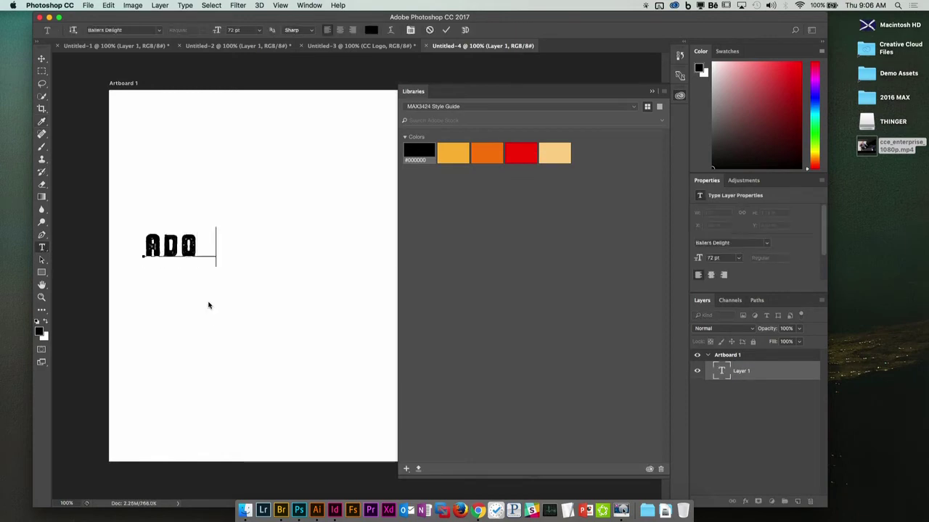
{"action": "type", "text": "BE CLEAN"}
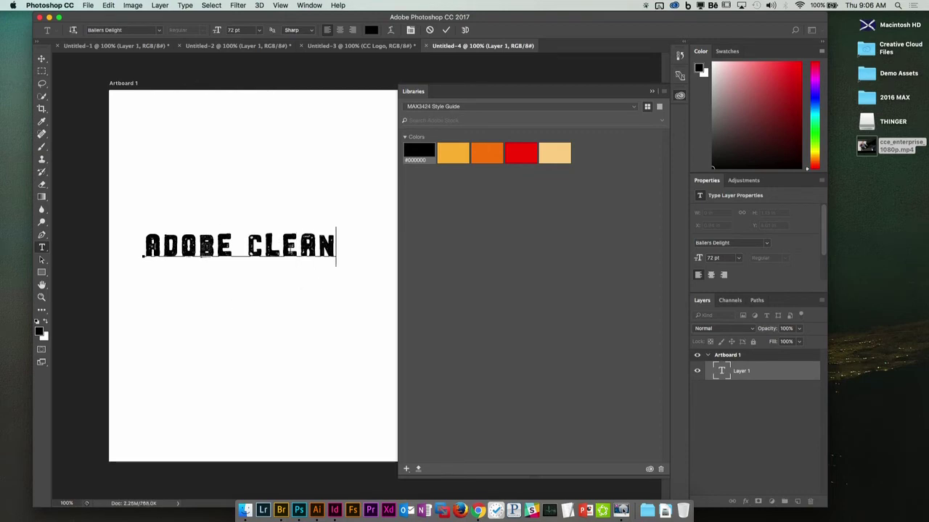
Step: Change the ADOBE CLEAN text's font from Ballers Delight to Adobe Clean
{"action": "left_click_drag", "start_coordinate": [341, 246], "coordinate": [144, 233]}
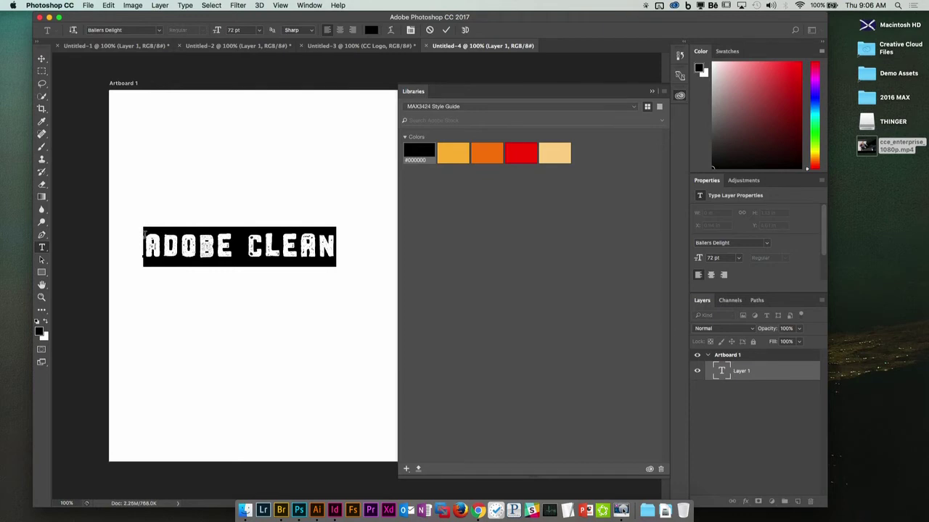
{"action": "left_click", "coordinate": [144, 33]}
{"action": "type", "text": "Adone"}
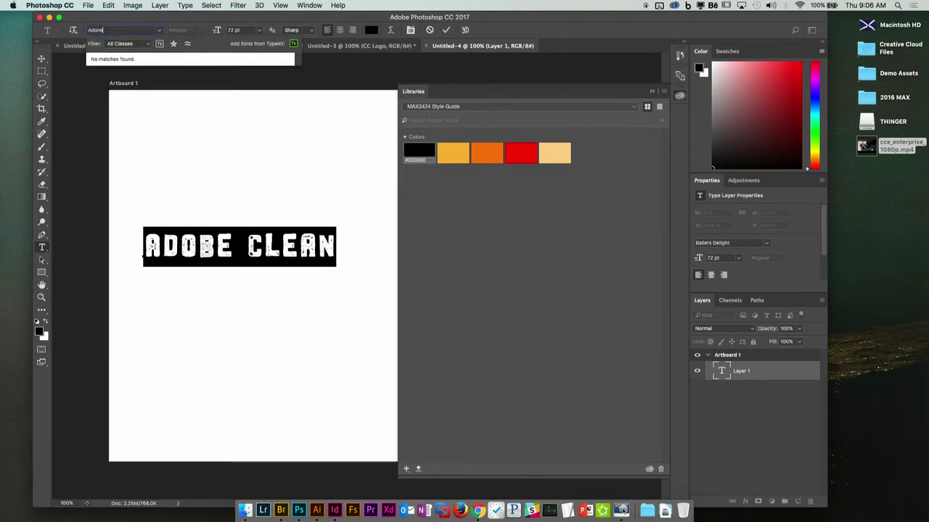
{"action": "key", "text": "BackSpace"}
{"action": "key", "text": "BackSpace"}
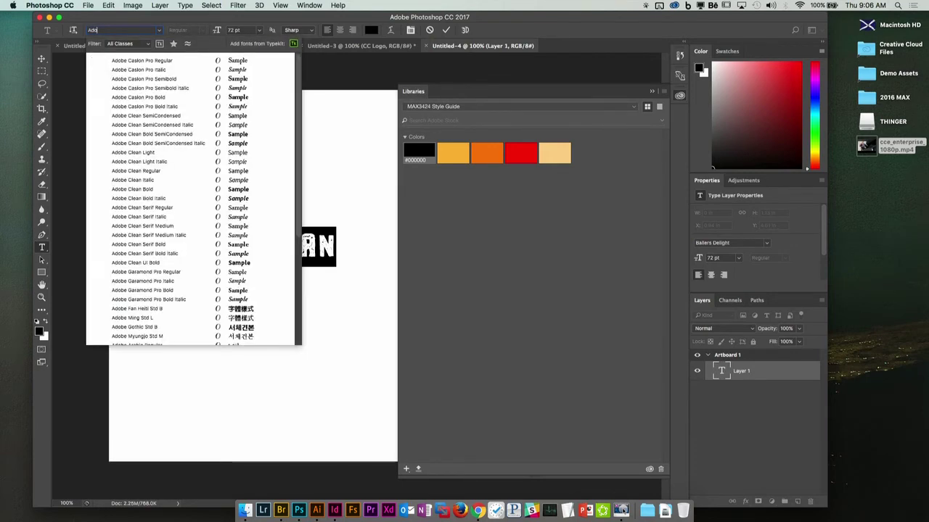
{"action": "type", "text": "be"}
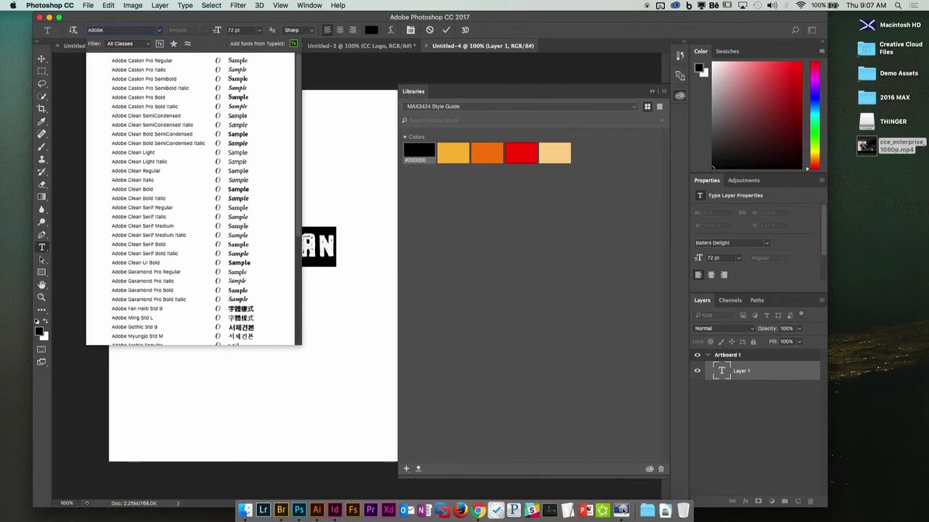
{"action": "type", "text": " Clean"}
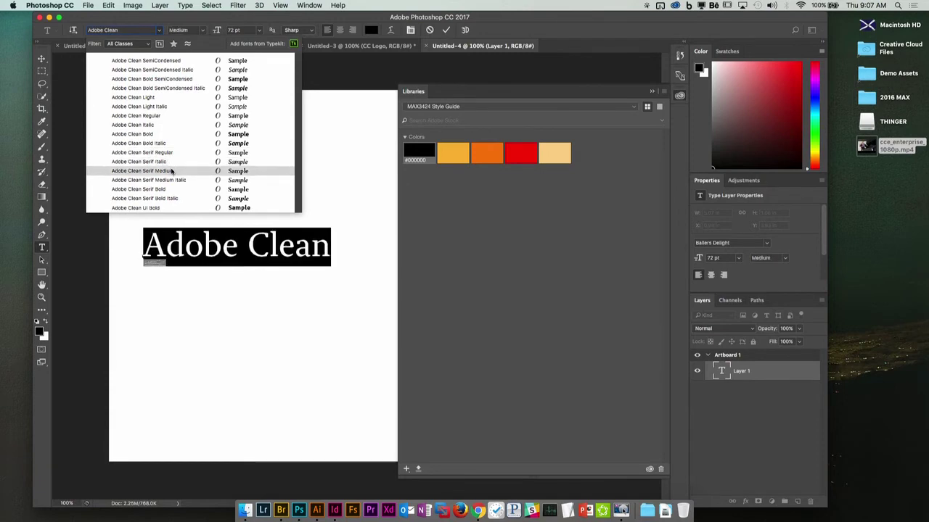
{"action": "left_click", "coordinate": [170, 65]}
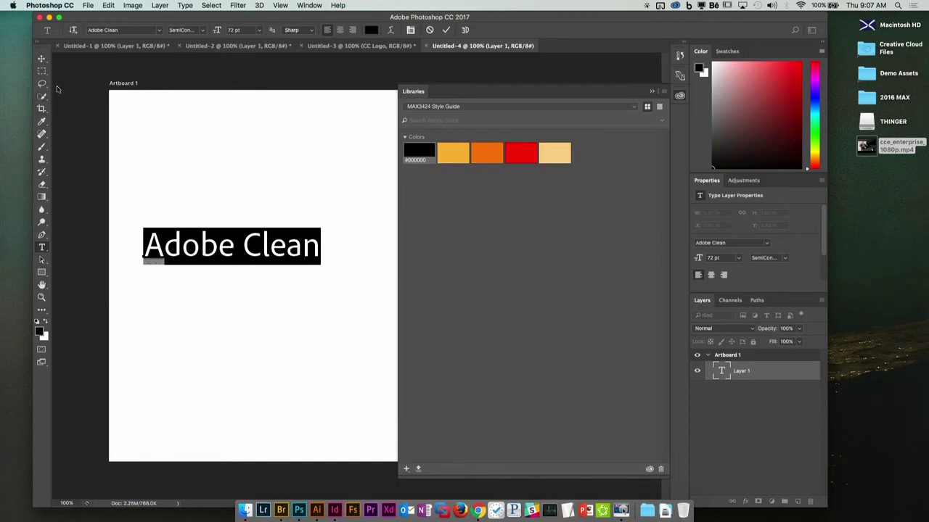
Step: Save the text's Adobe Clean character style to the library, then switch to Untitled-3
{"action": "left_click", "coordinate": [42, 58]}
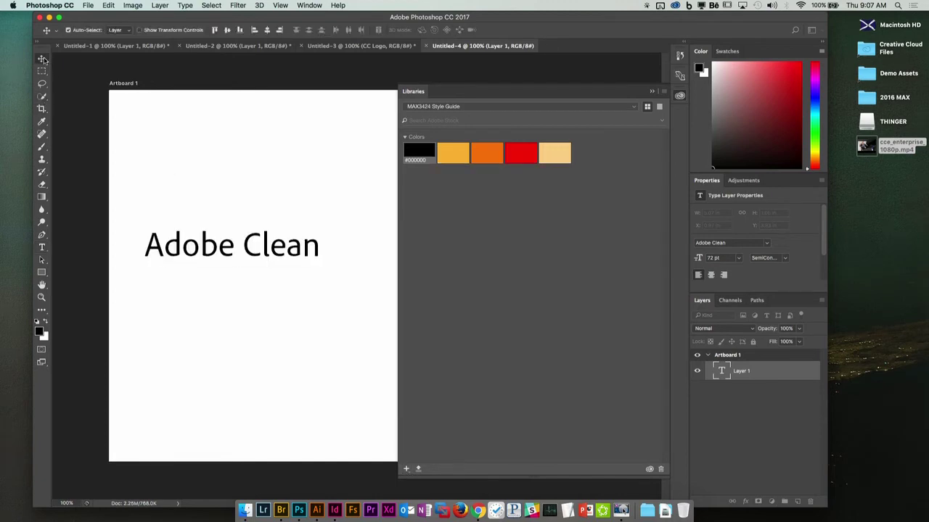
{"action": "left_click", "coordinate": [407, 470]}
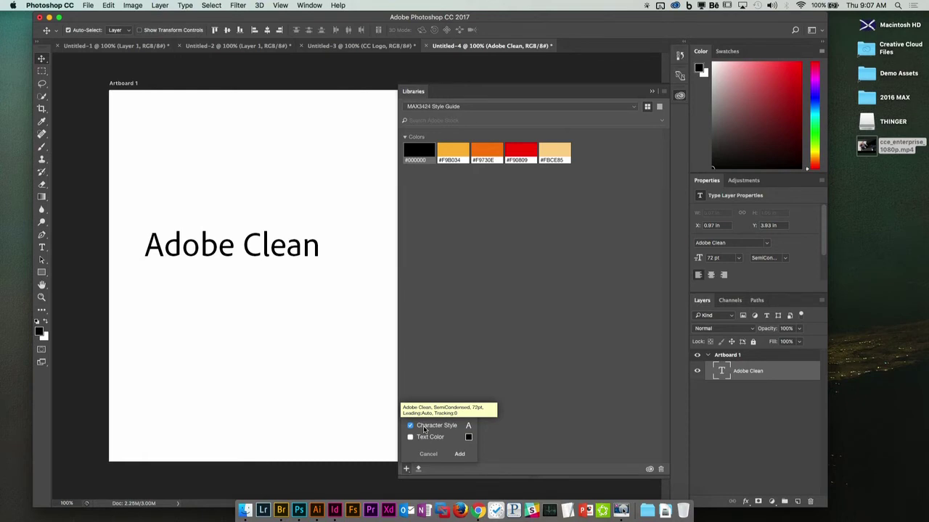
{"action": "left_click", "coordinate": [459, 453]}
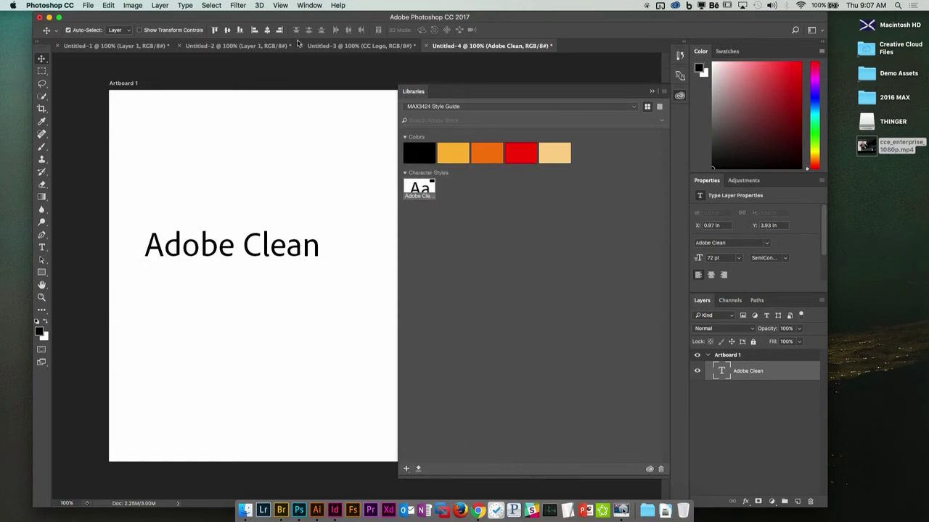
{"action": "left_click", "coordinate": [344, 60]}
{"action": "left_click", "coordinate": [344, 46]}
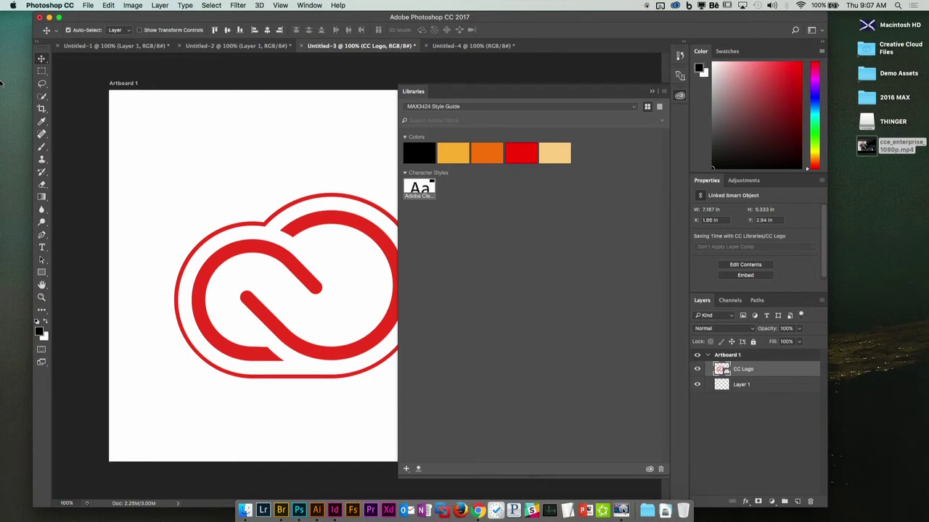
Step: After failed drags into the library, rasterize the CC Logo layer
{"action": "left_click_drag", "start_coordinate": [300, 284], "coordinate": [483, 283]}
{"action": "left_click_drag", "start_coordinate": [273, 243], "coordinate": [573, 305]}
{"action": "left_click_drag", "start_coordinate": [254, 246], "coordinate": [475, 268]}
{"action": "right_click", "coordinate": [776, 371]}
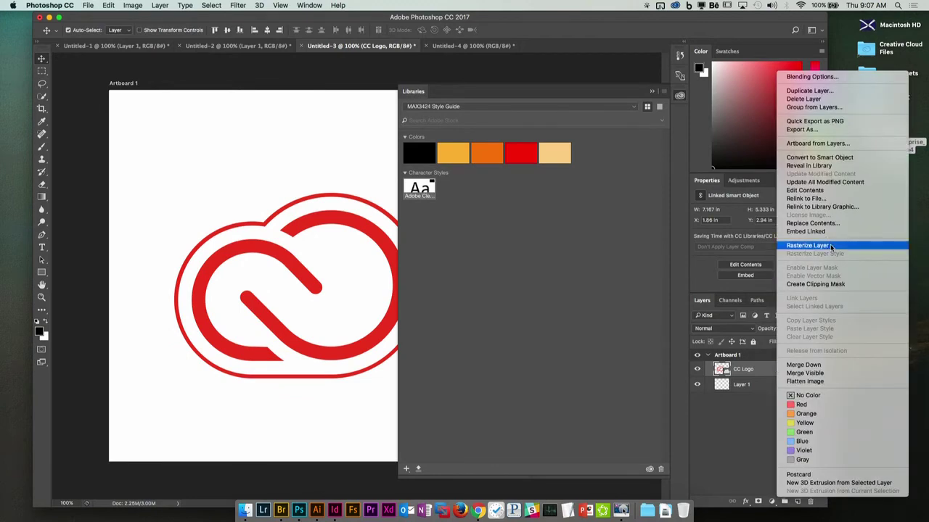
{"action": "left_click", "coordinate": [830, 246]}
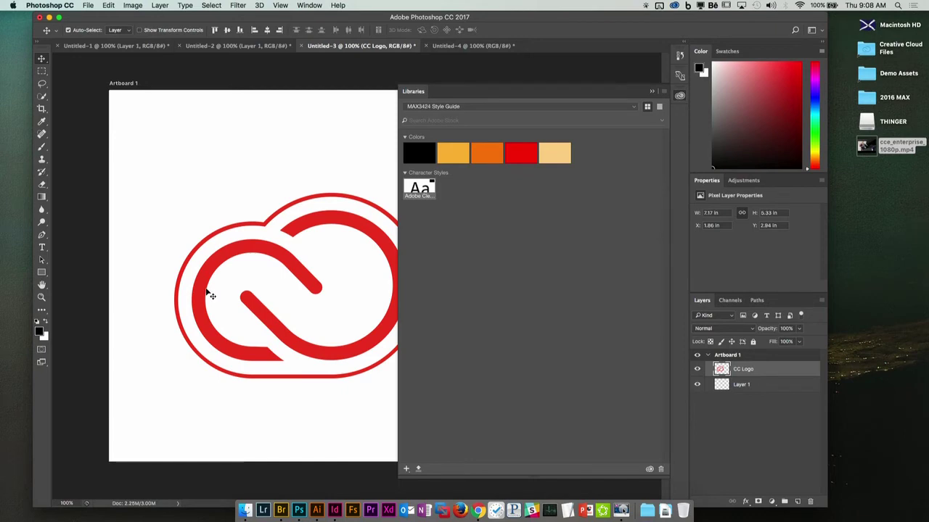
Step: Drag the CC Logo into MAX3424 Style Guide and show library items in list view
{"action": "left_click_drag", "start_coordinate": [210, 295], "coordinate": [555, 315]}
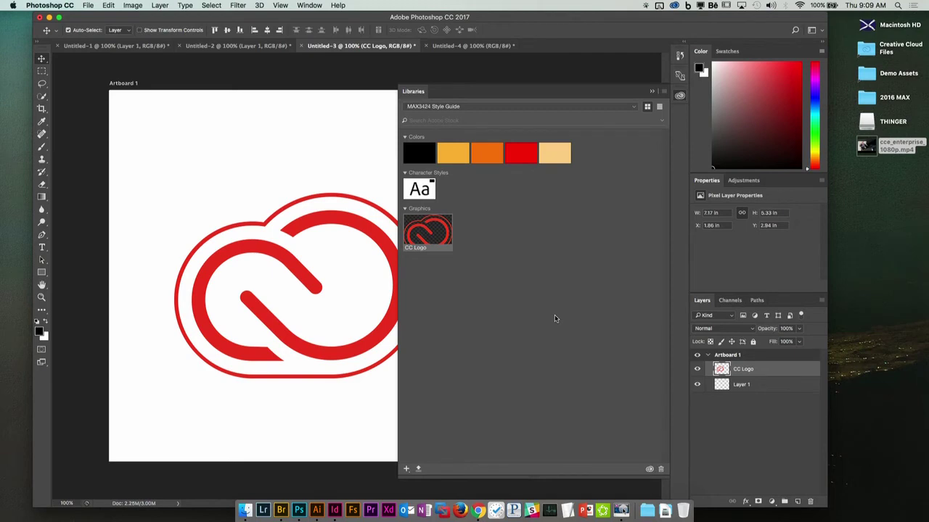
{"action": "left_click", "coordinate": [646, 106]}
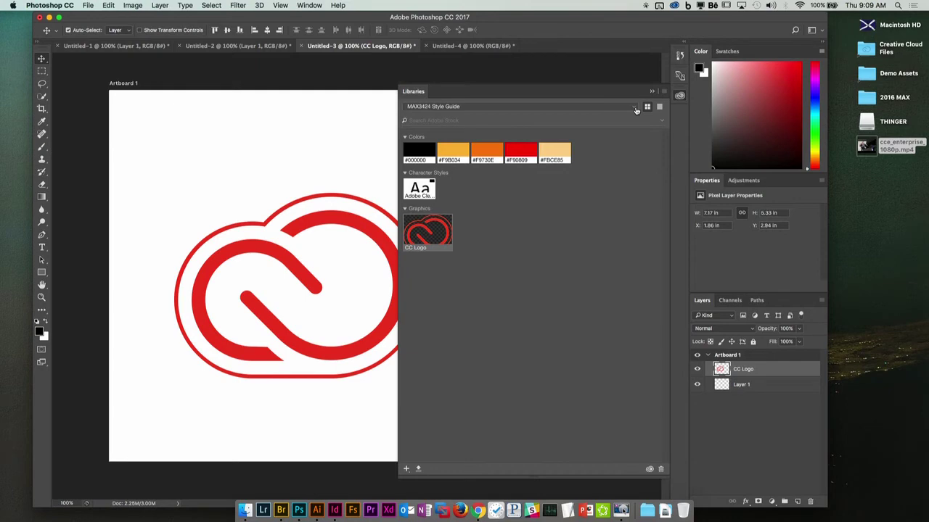
Step: Copy Top - CMYK from Adobe Red Tag Logos into MAX3424 Style Guide and verify it
{"action": "left_click", "coordinate": [634, 108]}
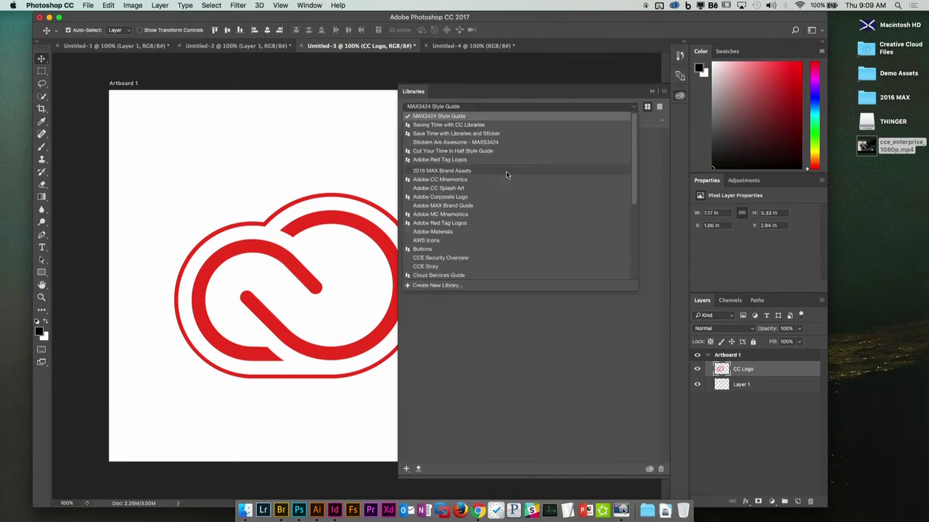
{"action": "left_click", "coordinate": [458, 224]}
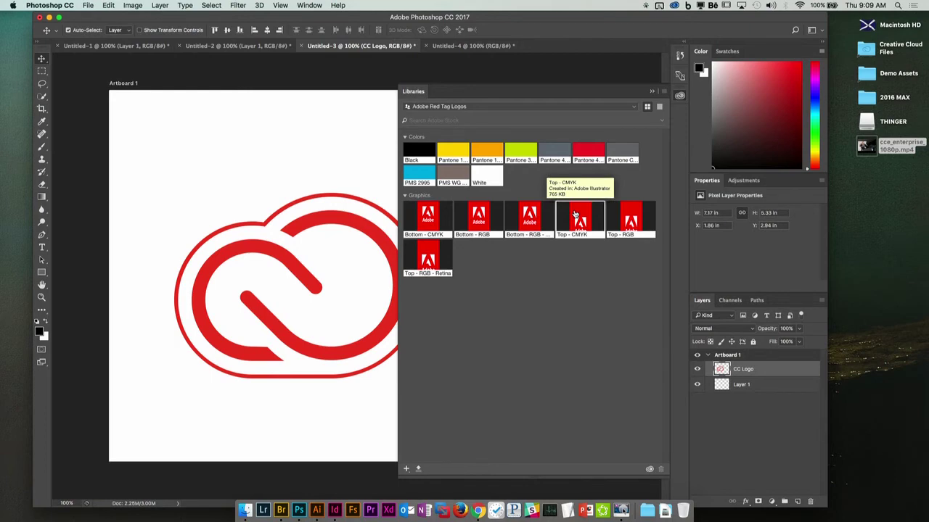
{"action": "right_click", "coordinate": [575, 214]}
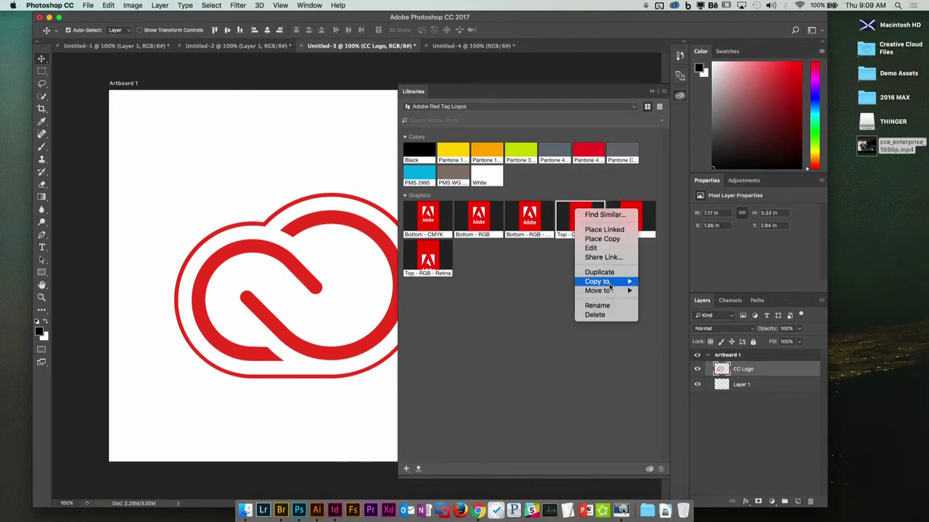
{"action": "mouse_move", "coordinate": [608, 283]}
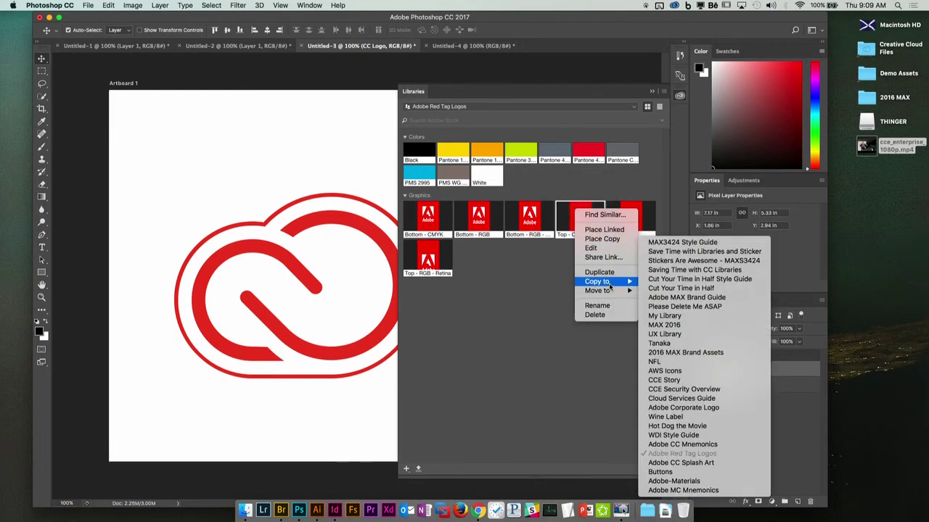
{"action": "left_click", "coordinate": [690, 247]}
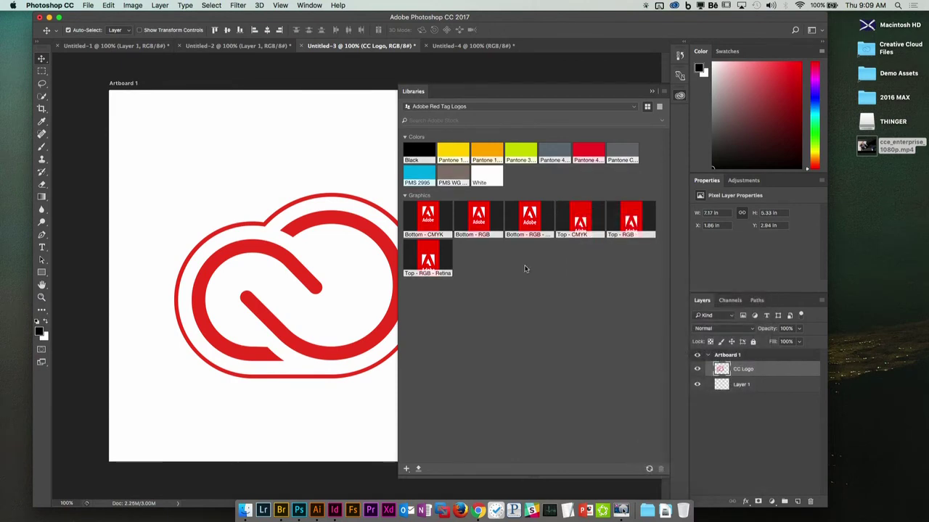
{"action": "left_click", "coordinate": [537, 107]}
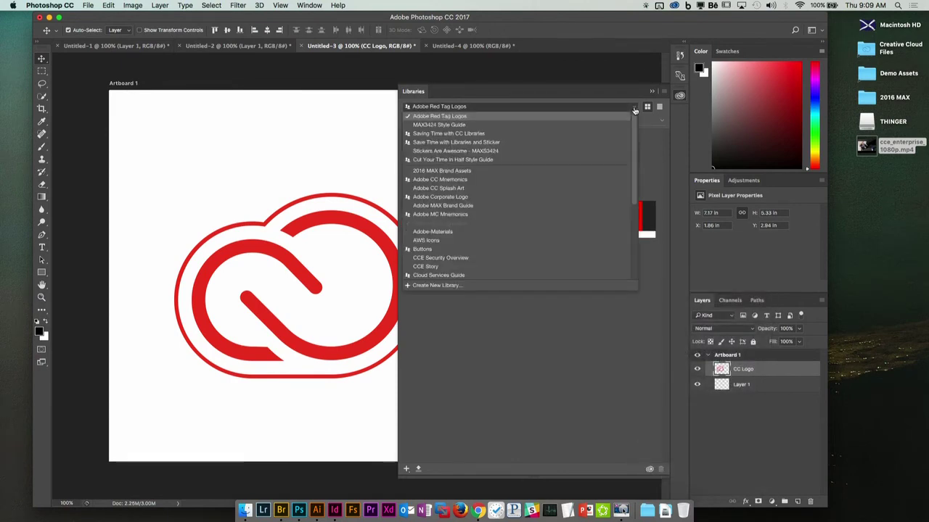
{"action": "left_click", "coordinate": [502, 125]}
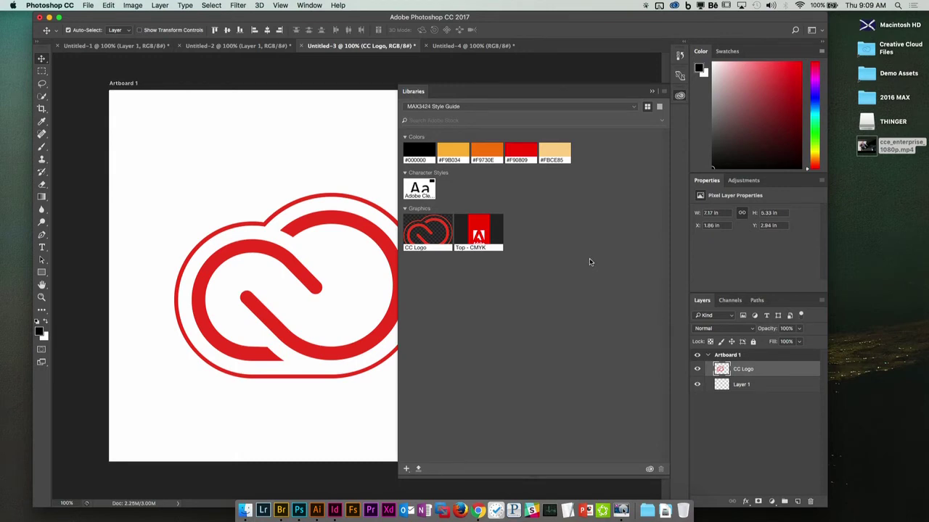
Step: Browse via Adobe MAX Brand Guide to the MAX 2016 library and open Layer 0's options
{"action": "left_click", "coordinate": [629, 106]}
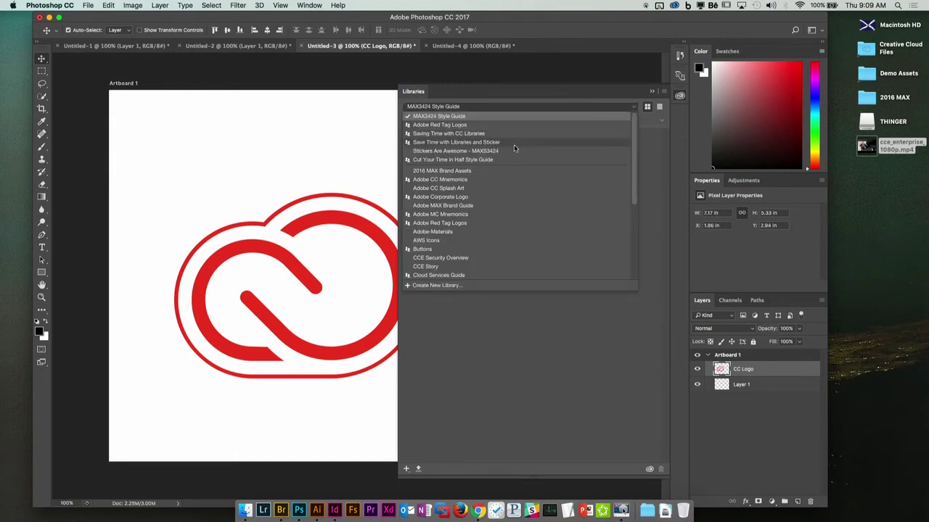
{"action": "left_click", "coordinate": [482, 206]}
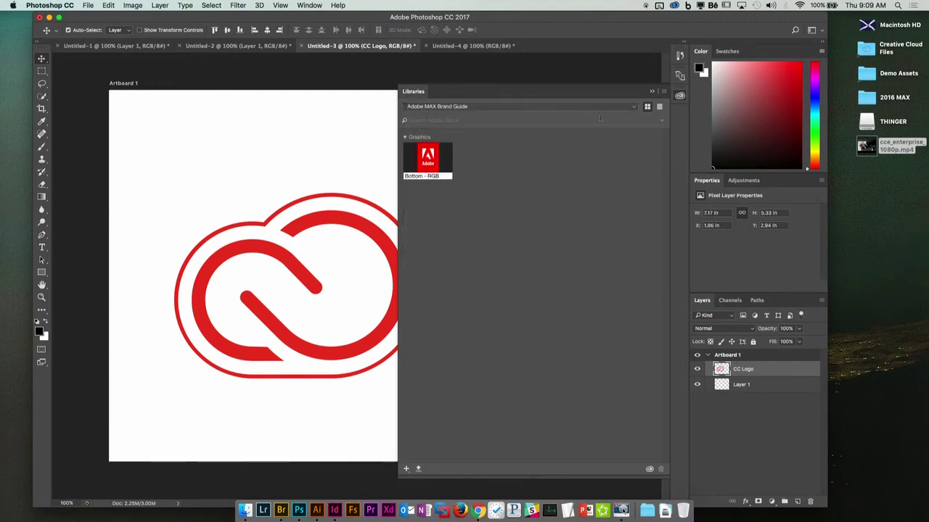
{"action": "left_click", "coordinate": [632, 110]}
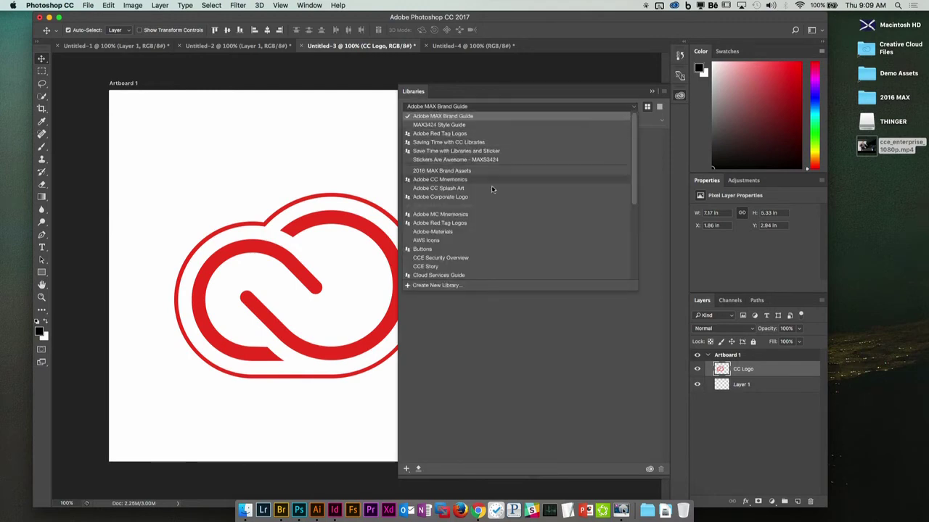
{"action": "scroll", "coordinate": [468, 225], "scroll_direction": "down", "scroll_amount": 5}
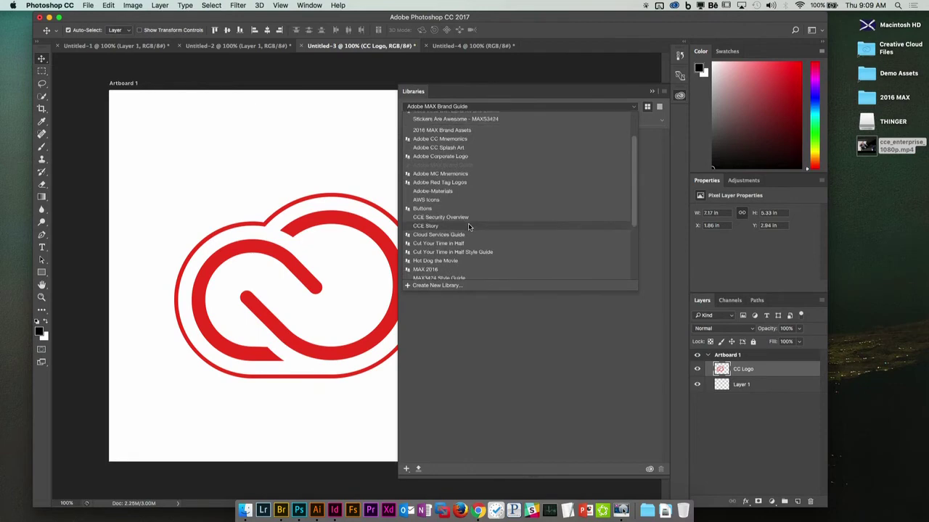
{"action": "left_click", "coordinate": [467, 224]}
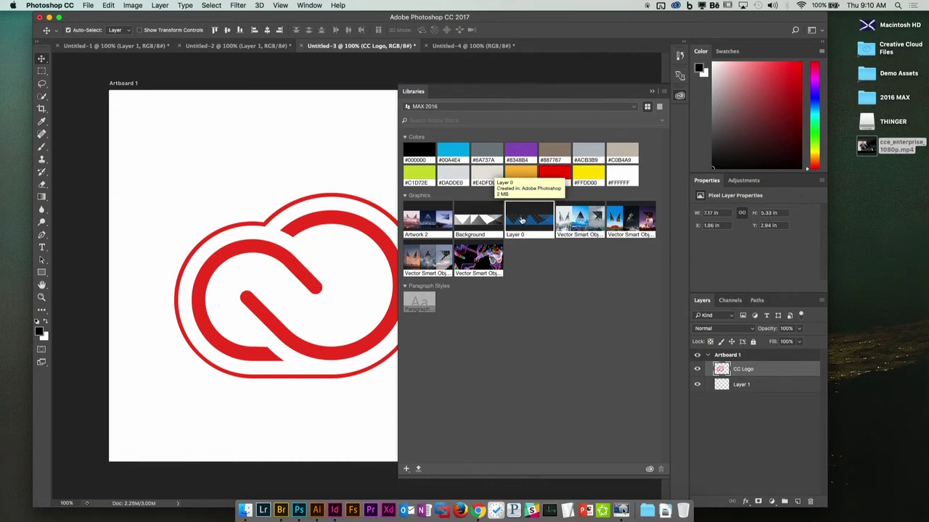
{"action": "right_click", "coordinate": [521, 220]}
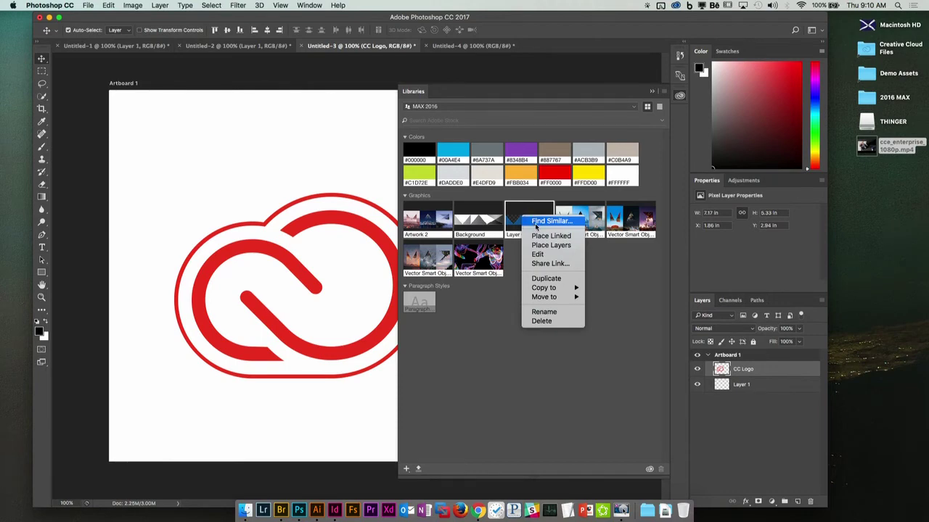
Step: Move the Layer 0 graphic into MAX3424 Style Guide and display that library's three graphics
{"action": "mouse_move", "coordinate": [569, 299]}
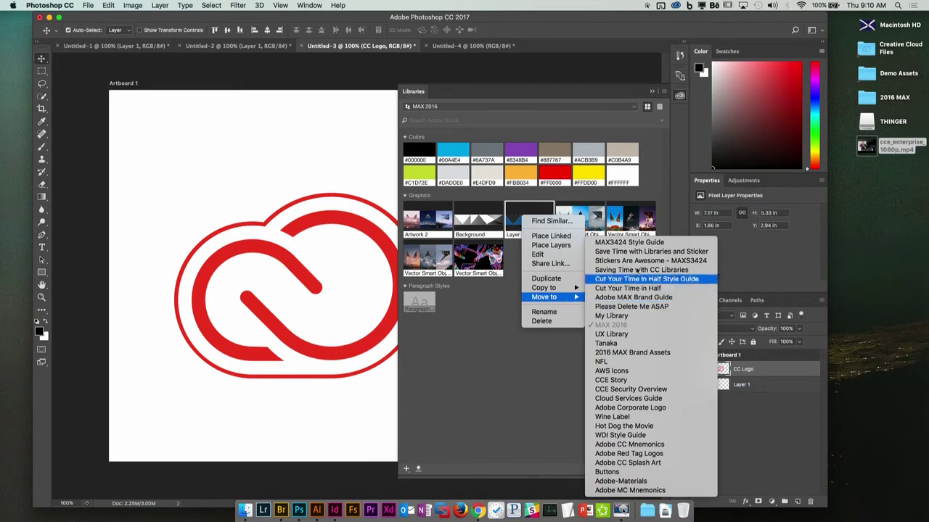
{"action": "left_click", "coordinate": [637, 243]}
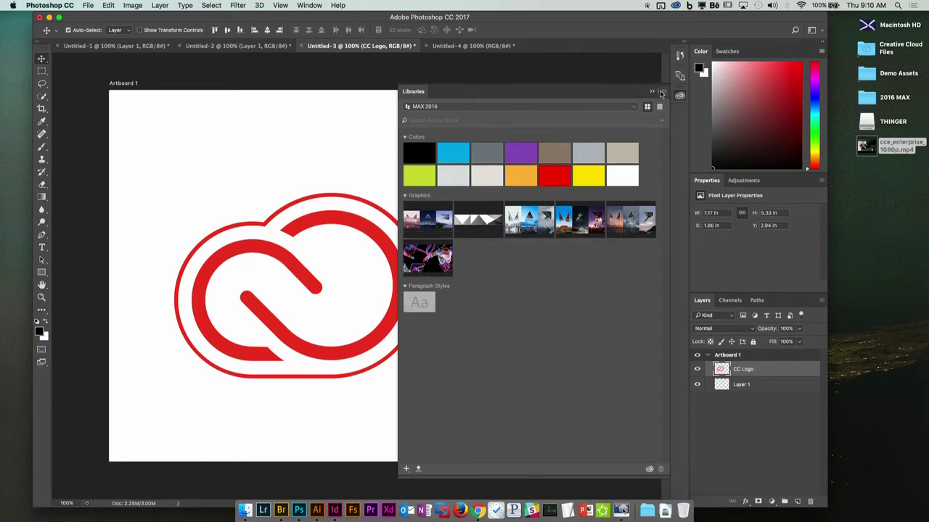
{"action": "left_click", "coordinate": [631, 106]}
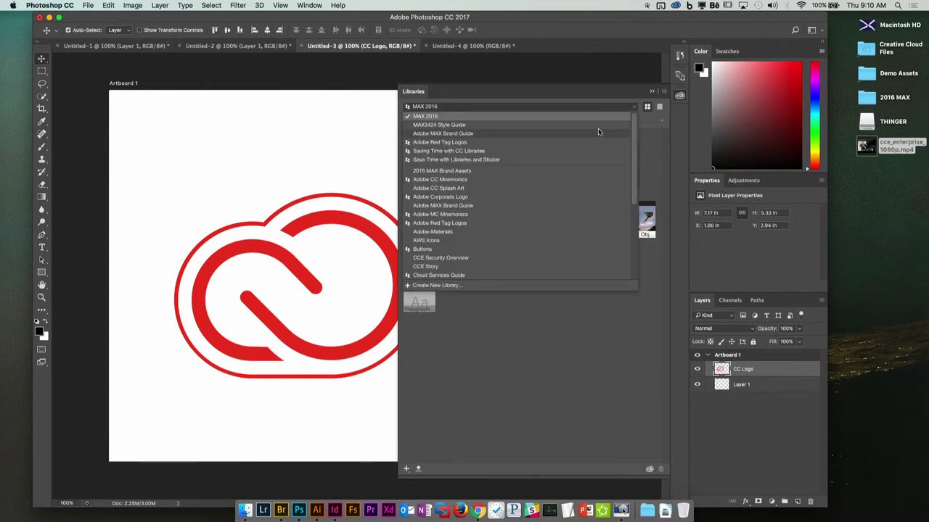
{"action": "left_click", "coordinate": [598, 125]}
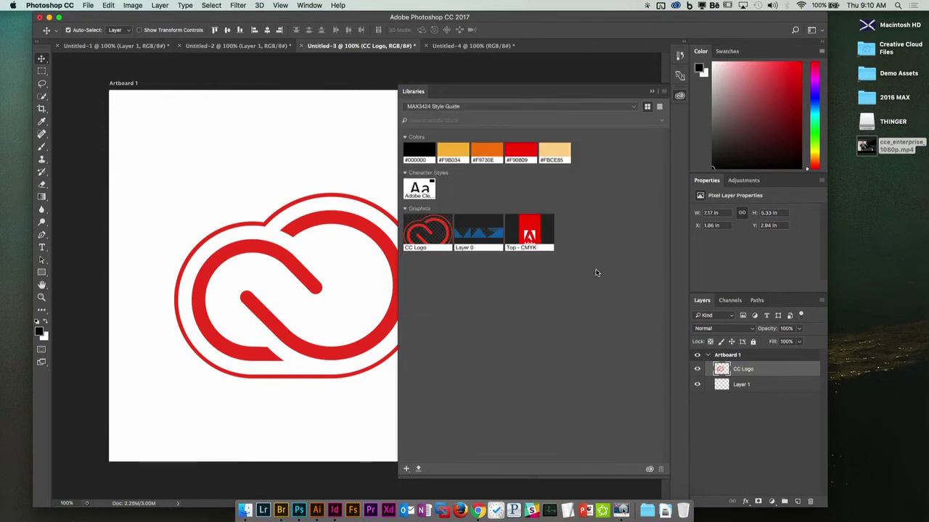
{"action": "left_click", "coordinate": [322, 508]}
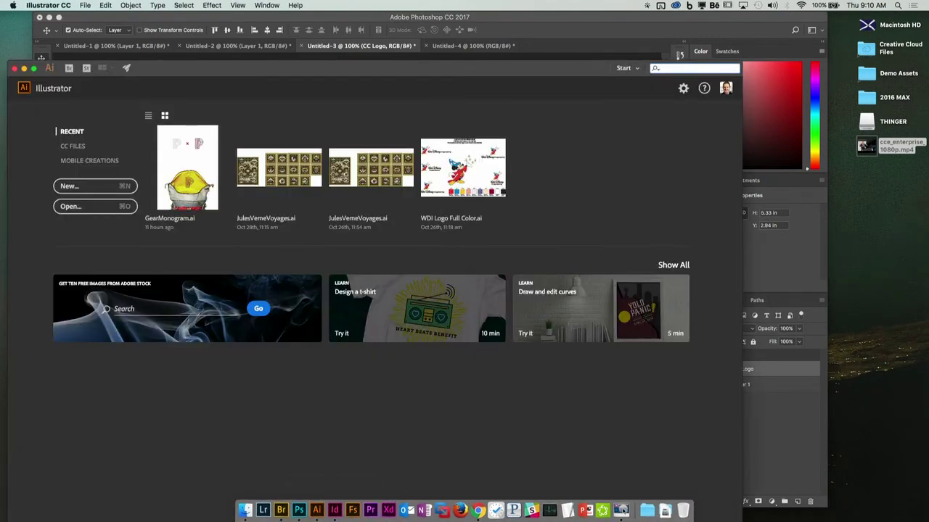
Step: Create a blank 1024×768 px Illustrator document and close the getting-started panel
{"action": "key", "text": "super+n"}
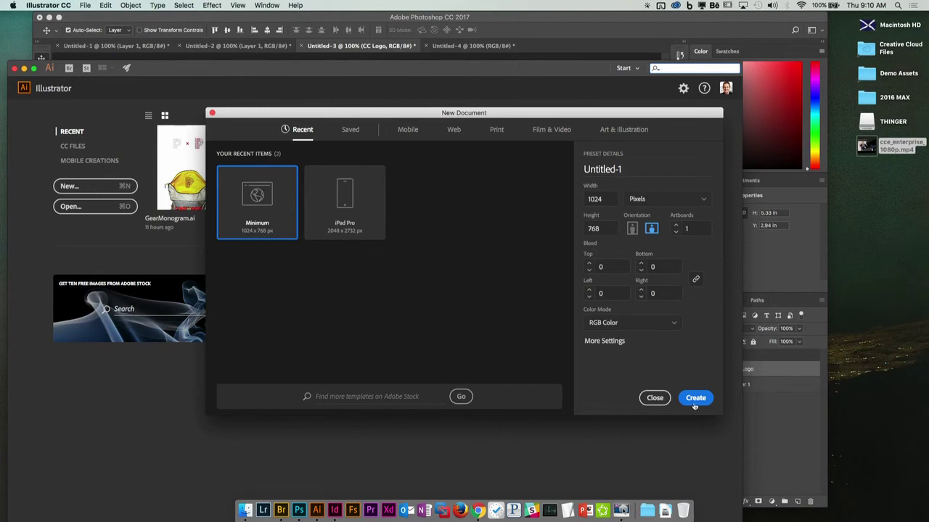
{"action": "left_click", "coordinate": [695, 398]}
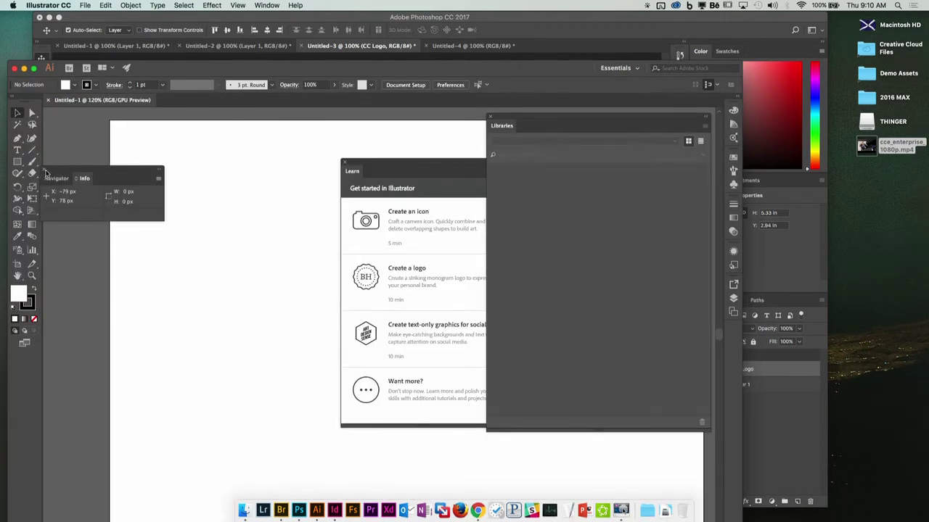
{"action": "left_click_drag", "start_coordinate": [396, 166], "coordinate": [314, 166]}
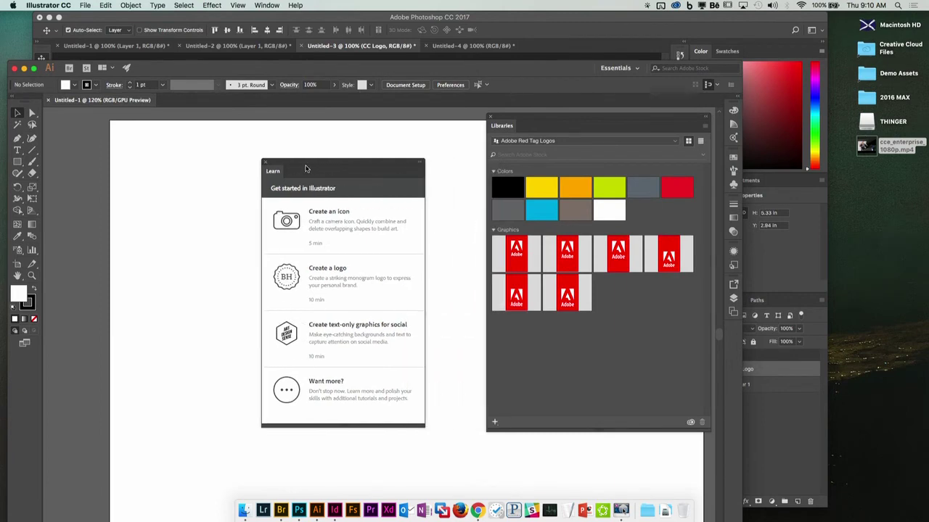
{"action": "left_click", "coordinate": [265, 162]}
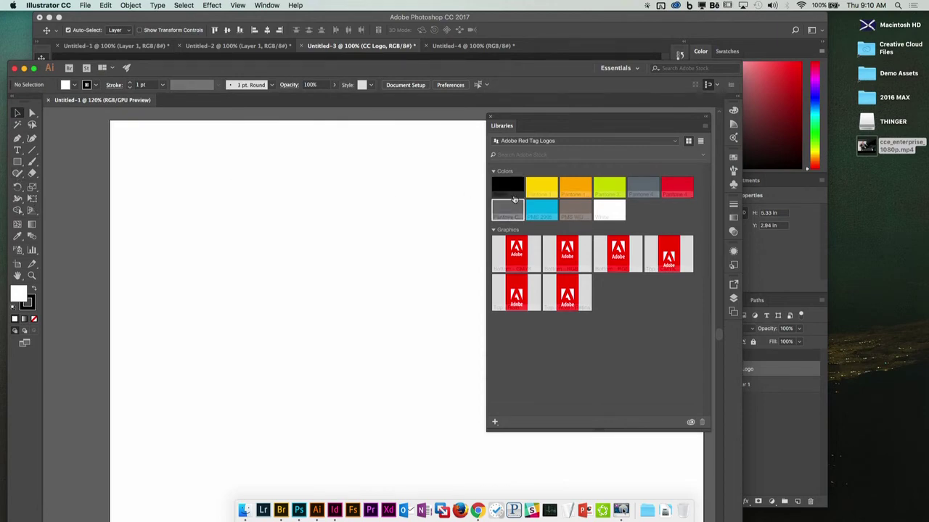
{"action": "left_click", "coordinate": [18, 161]}
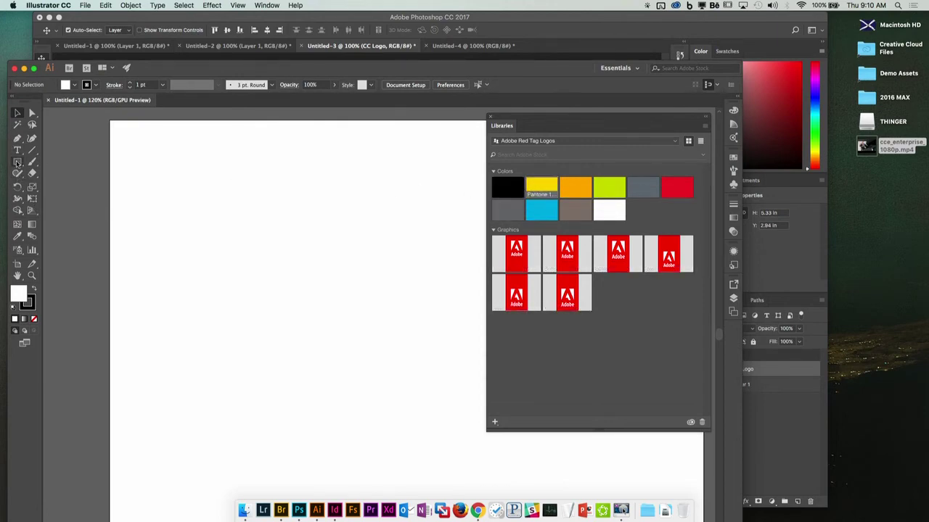
Step: Draw a rectangle on the artboard, fill it with library PMS 2995 blue, and round all corners
{"action": "left_click_drag", "start_coordinate": [201, 242], "coordinate": [349, 363]}
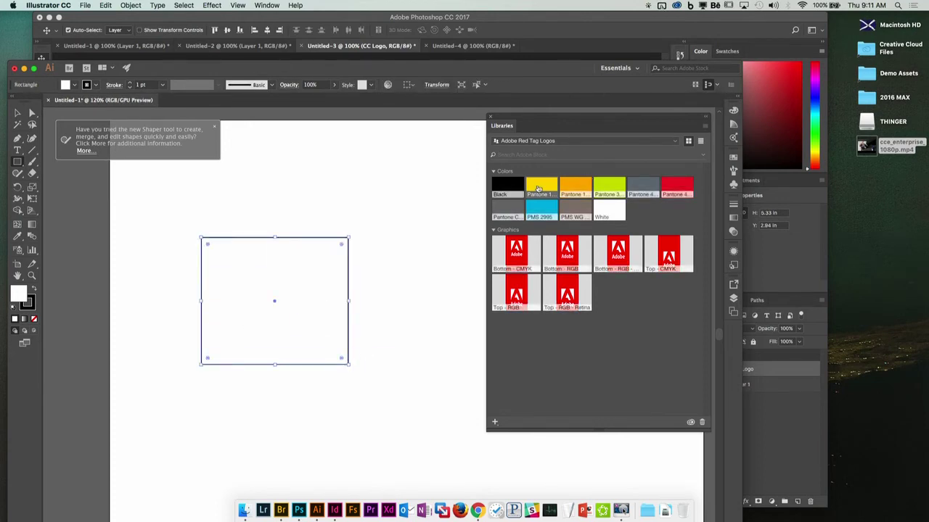
{"action": "left_click", "coordinate": [538, 189]}
{"action": "left_click", "coordinate": [548, 213]}
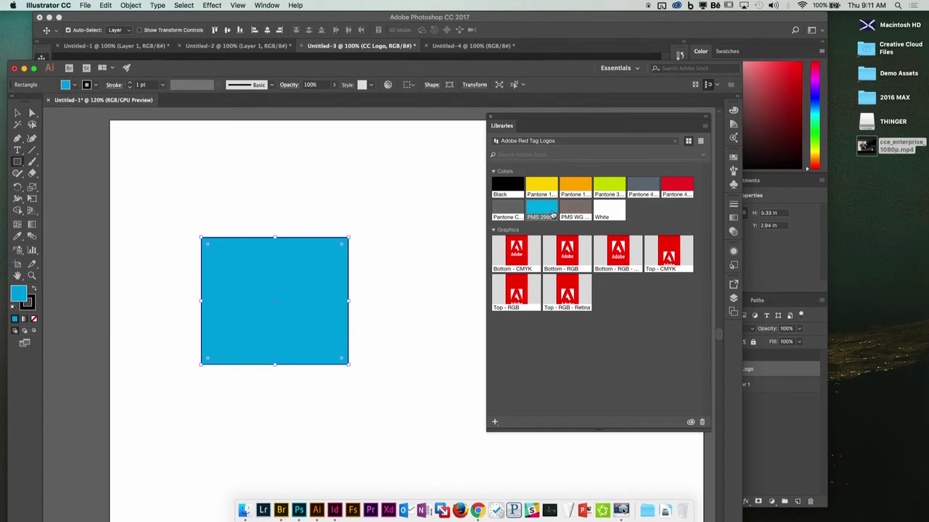
{"action": "left_click_drag", "start_coordinate": [343, 247], "coordinate": [328, 254]}
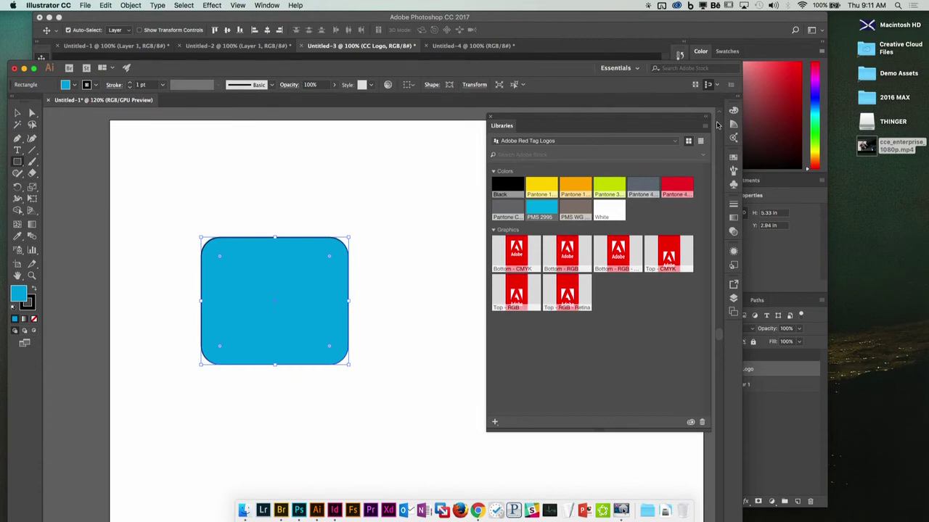
{"action": "left_click", "coordinate": [675, 141]}
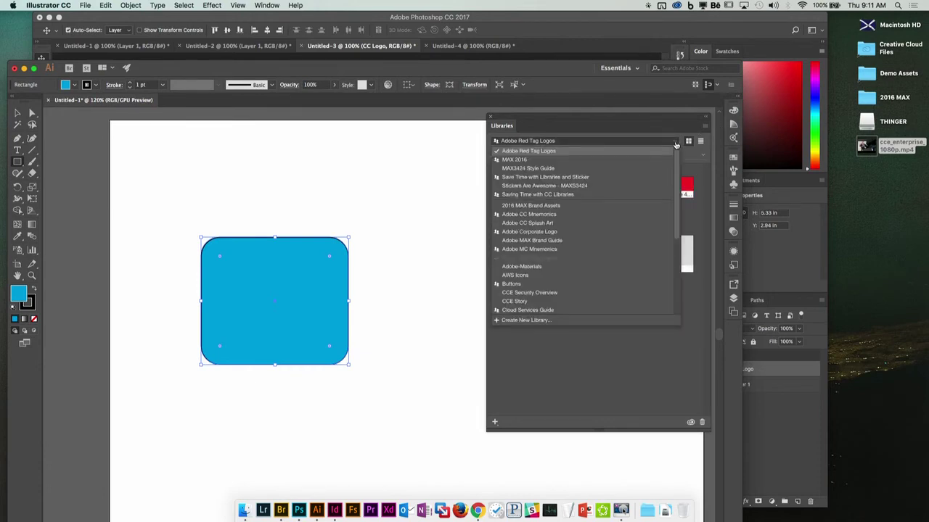
Step: Switch to the MAX3424 Style Guide library and drag the blue rounded rectangle in as a graphic
{"action": "left_click", "coordinate": [641, 160]}
{"action": "left_click", "coordinate": [673, 146]}
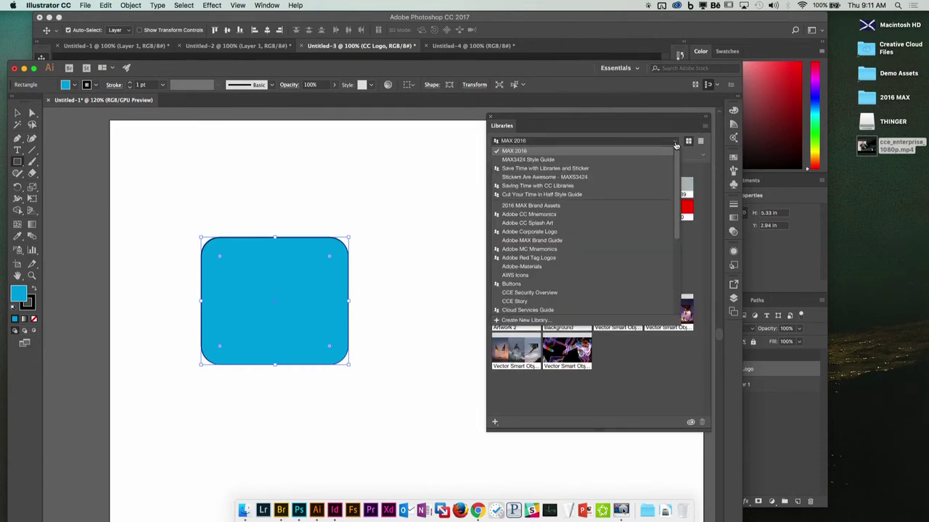
{"action": "left_click", "coordinate": [642, 172]}
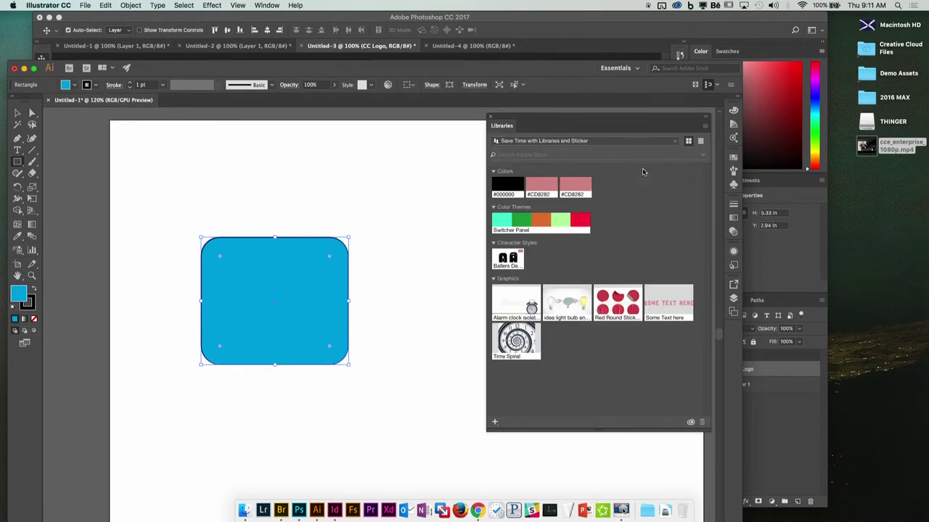
{"action": "left_click", "coordinate": [674, 142]}
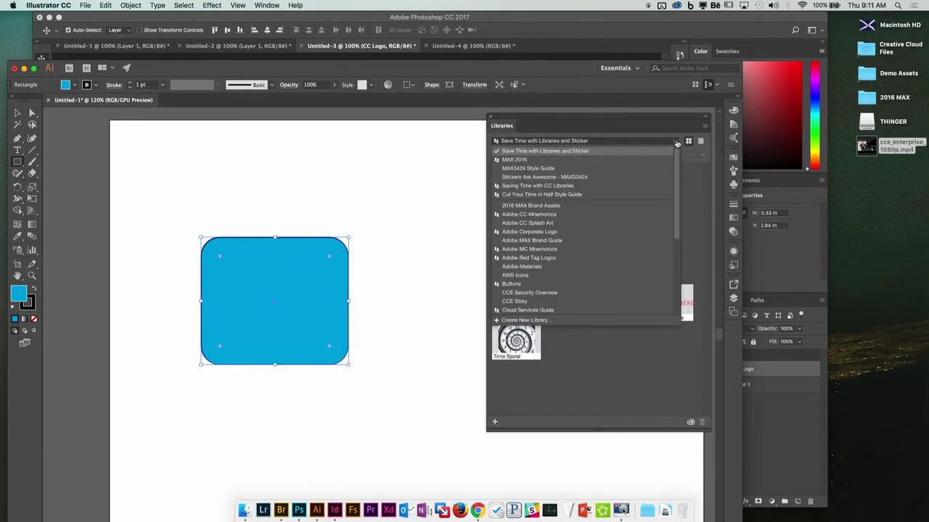
{"action": "left_click", "coordinate": [635, 169]}
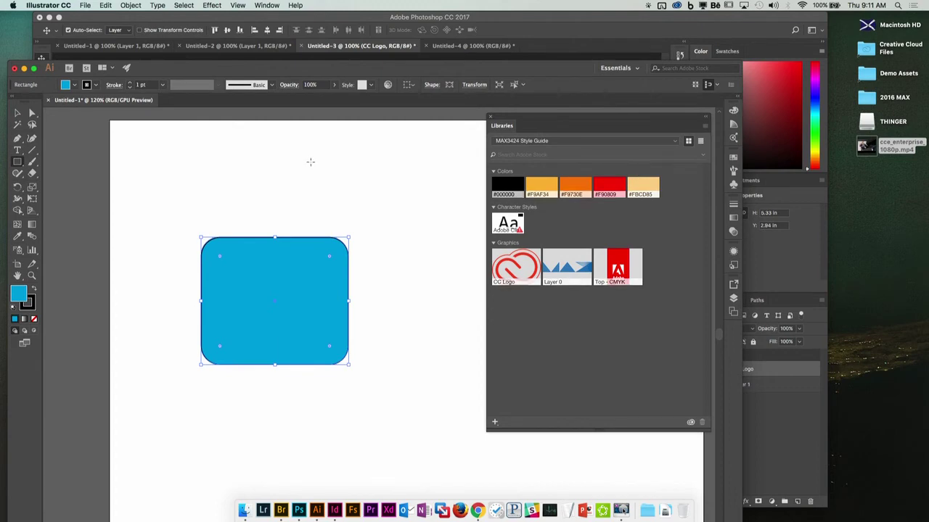
{"action": "left_click", "coordinate": [19, 114]}
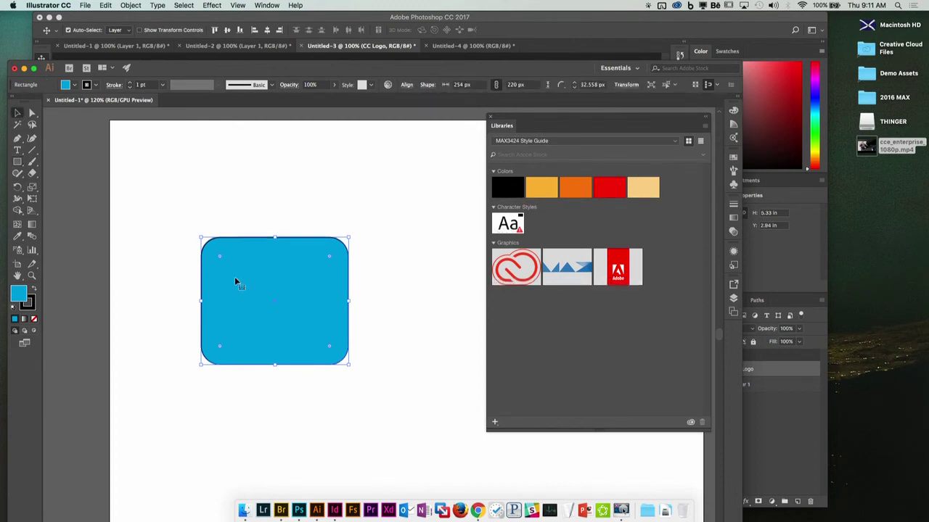
{"action": "left_click_drag", "start_coordinate": [246, 290], "coordinate": [578, 305]}
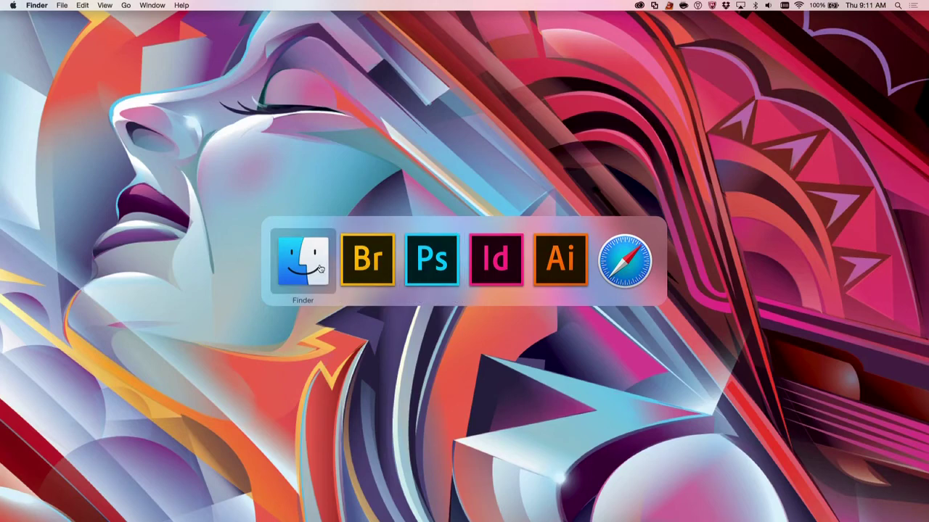
Step: Open Ideation.indd, check its Save Time with Libraries and Sticker library, then close the document
{"action": "left_click", "coordinate": [490, 269]}
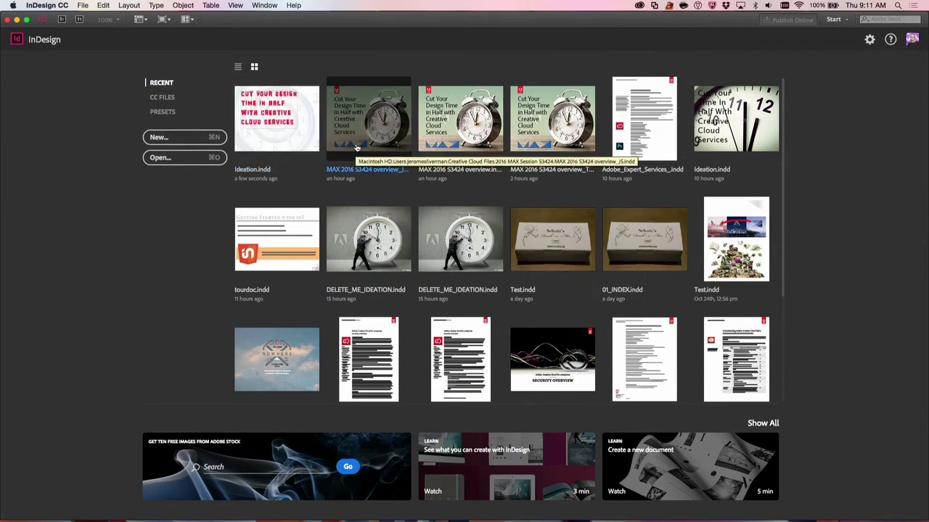
{"action": "left_click", "coordinate": [275, 137]}
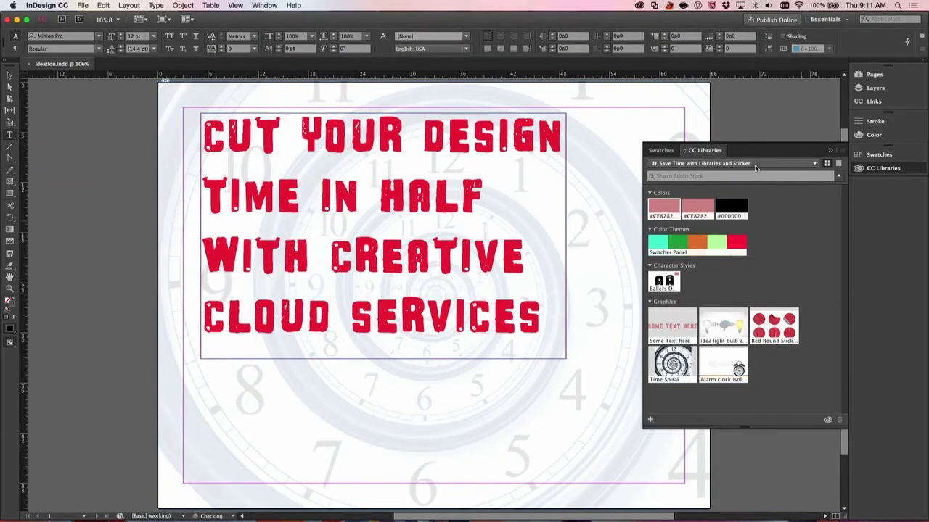
{"action": "left_click", "coordinate": [744, 164]}
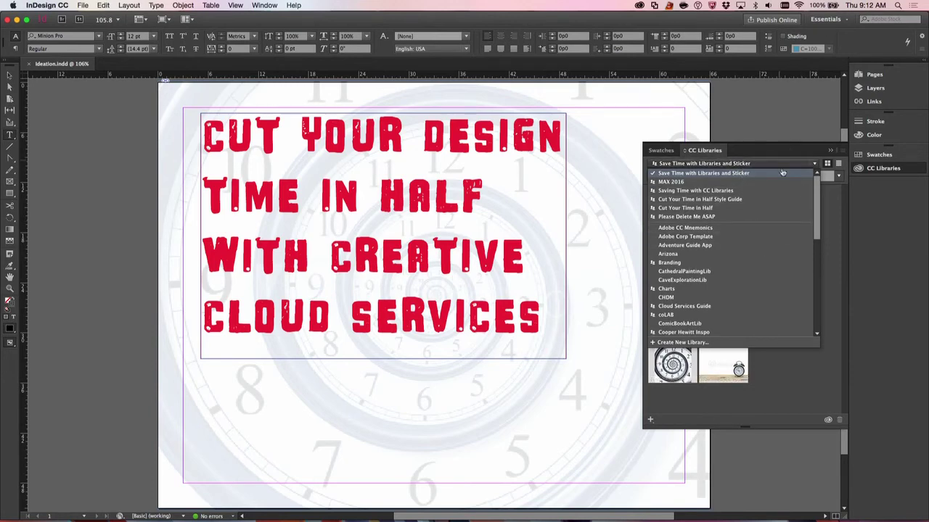
{"action": "left_click", "coordinate": [832, 231]}
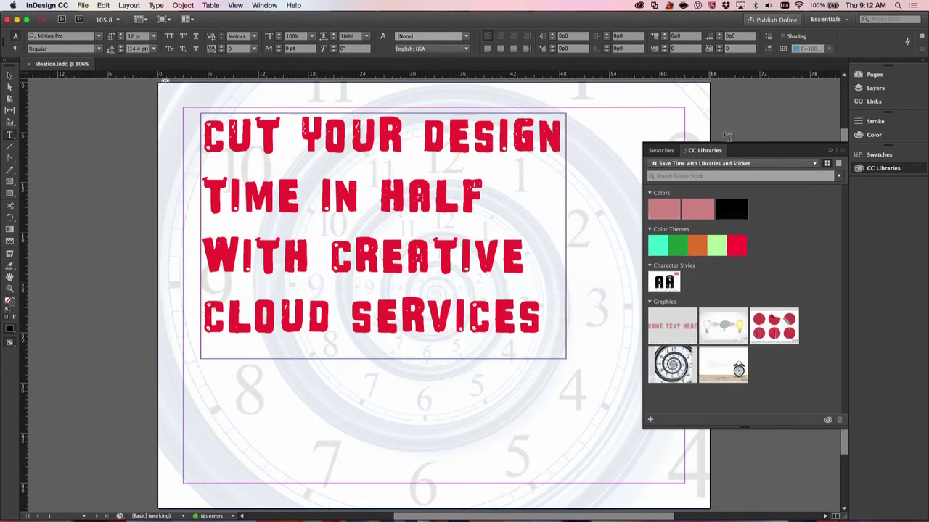
{"action": "key", "text": "super+Tab"}
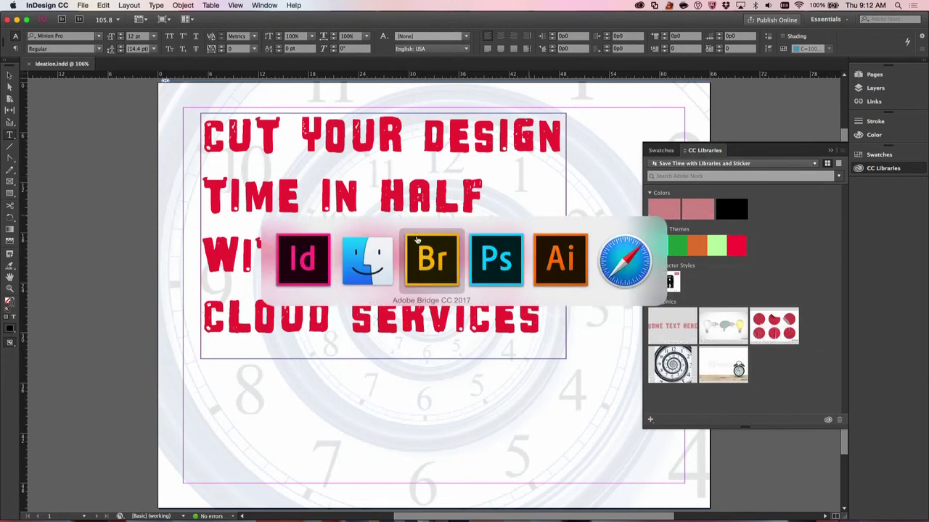
{"action": "left_click", "coordinate": [290, 254]}
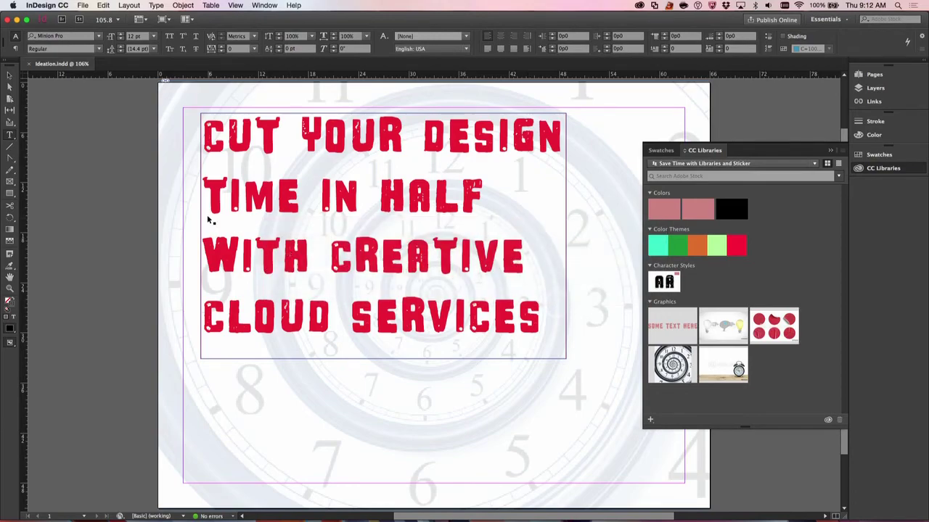
{"action": "key", "text": "super+w"}
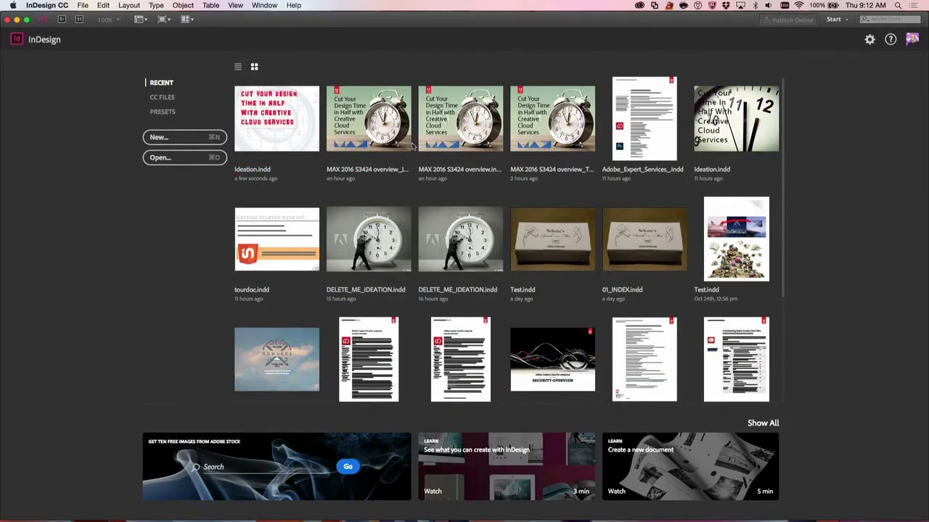
Step: Open MAX 2016 S3424 overview_JS.indd, dismiss the missing-links alert, and page through the slides
{"action": "left_click", "coordinate": [376, 149]}
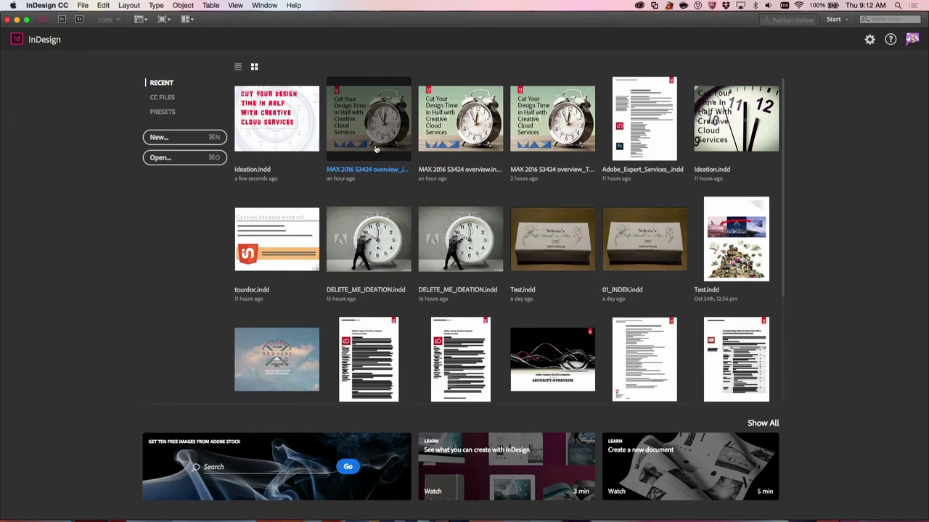
{"action": "left_click", "coordinate": [570, 283]}
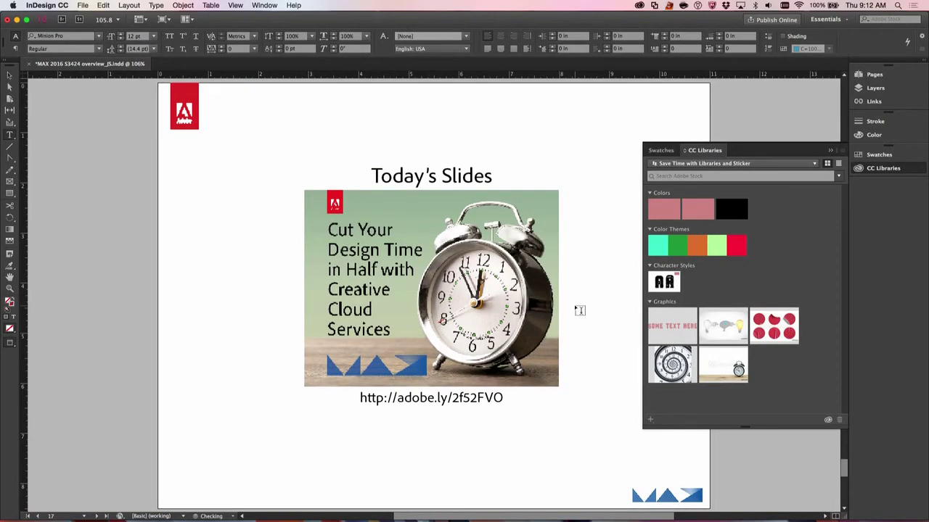
{"action": "scroll", "coordinate": [579, 310], "scroll_direction": "down", "scroll_amount": 20}
{"action": "scroll", "coordinate": [580, 310], "scroll_direction": "down", "scroll_amount": 10}
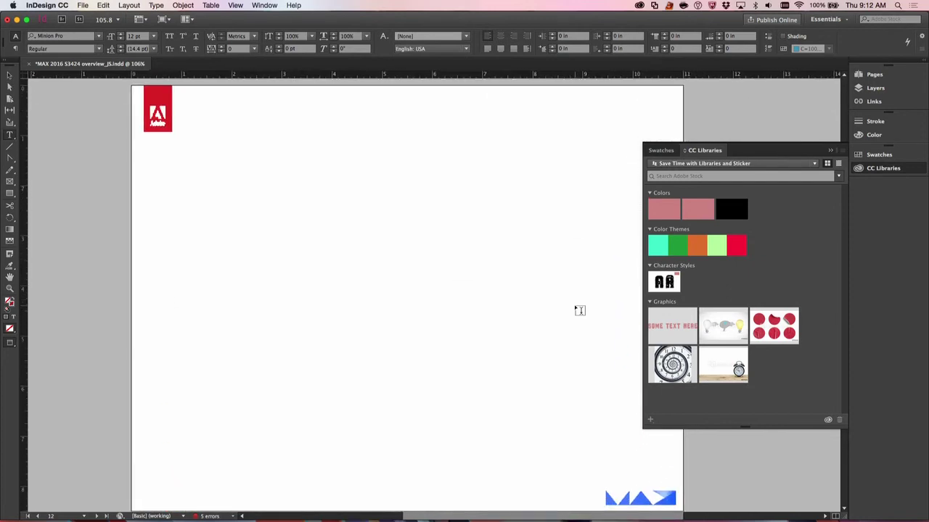
{"action": "scroll", "coordinate": [580, 311], "scroll_direction": "down", "scroll_amount": 1}
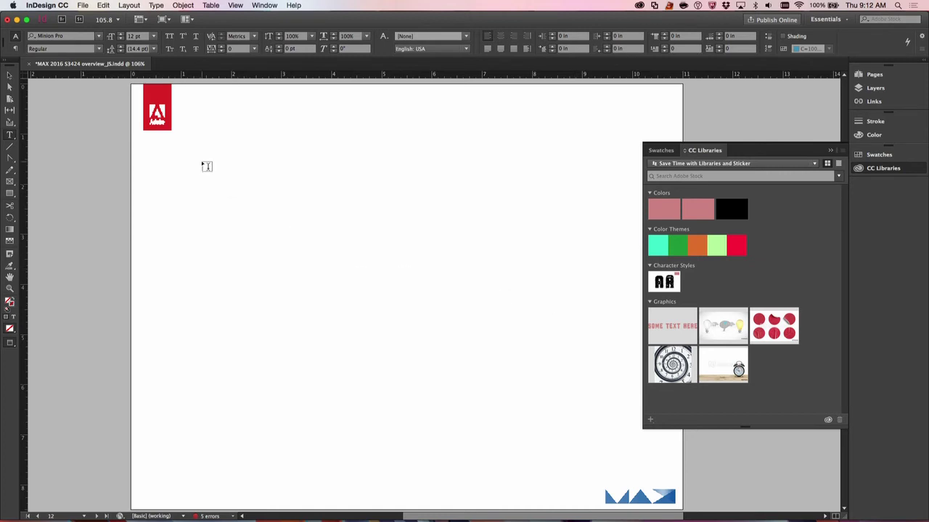
Step: Reopen Ideation.indd from the recent files list
{"action": "left_click", "coordinate": [80, 5]}
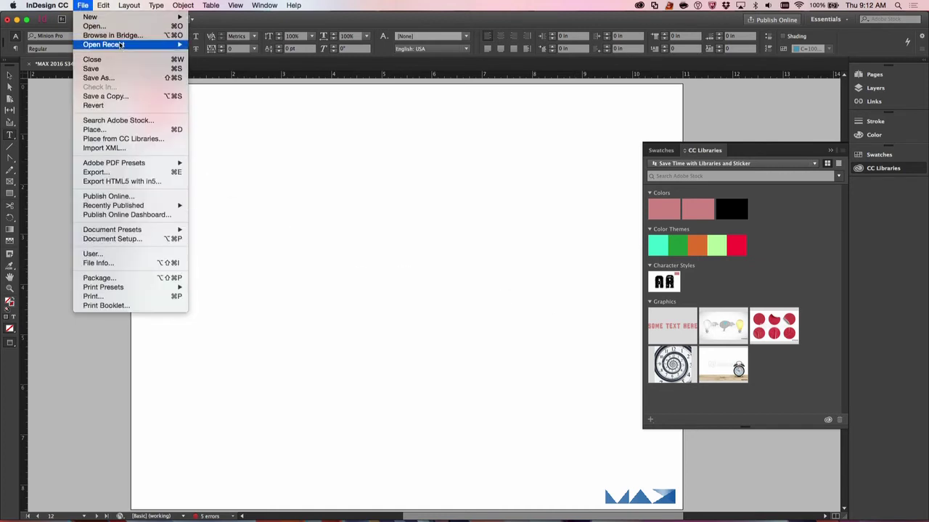
{"action": "mouse_move", "coordinate": [120, 45]}
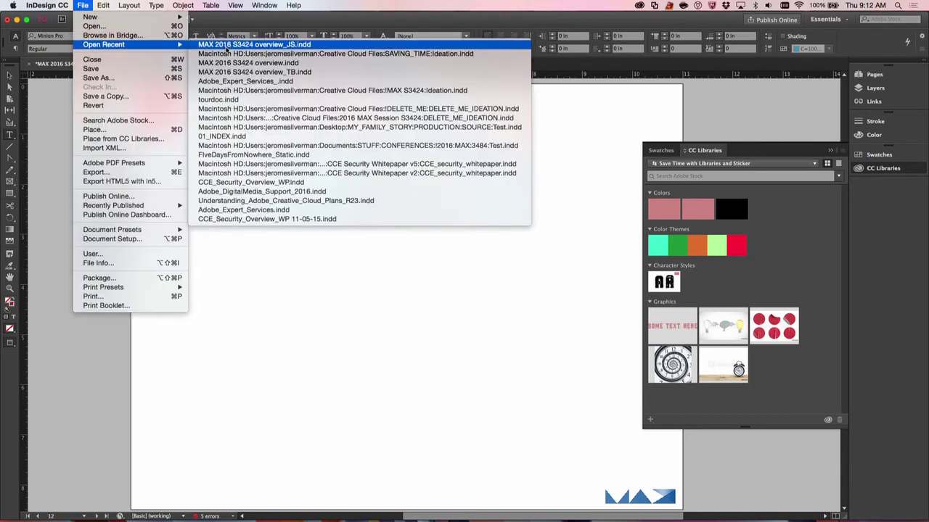
{"action": "left_click", "coordinate": [341, 55]}
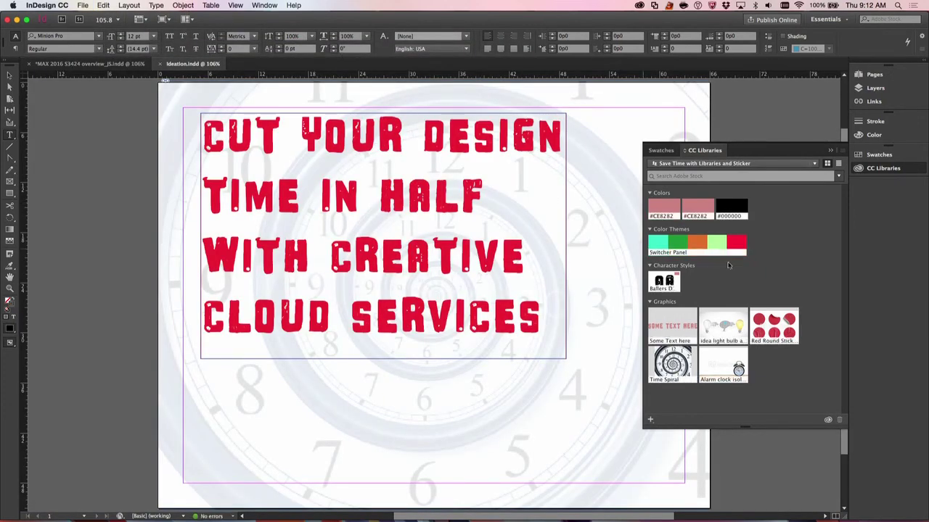
Step: Show the Creative Cloud activity stream and scroll through the joined libraries and newly added font
{"action": "left_click", "coordinate": [639, 6]}
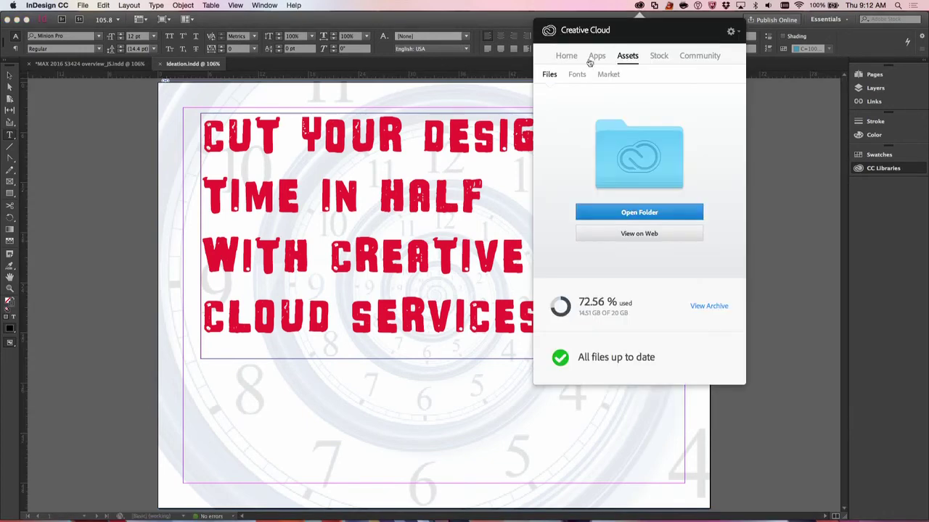
{"action": "left_click", "coordinate": [567, 58]}
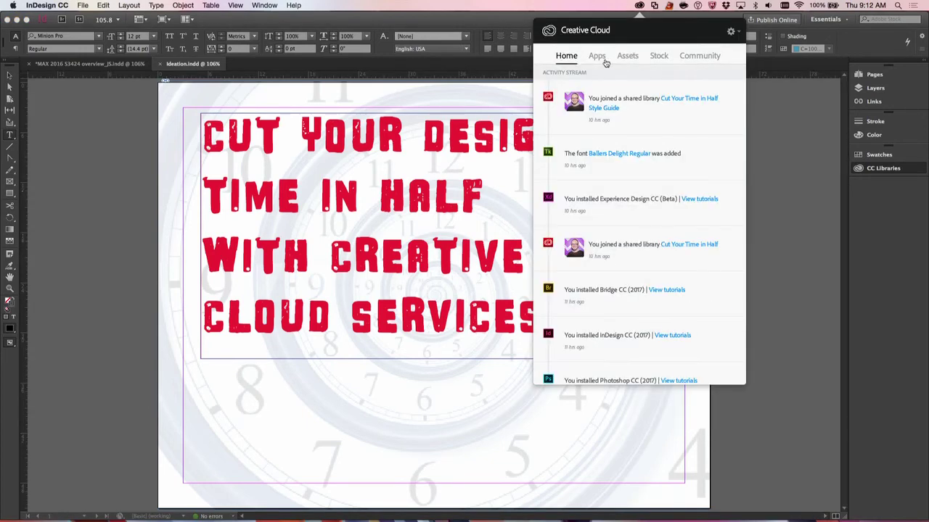
{"action": "scroll", "coordinate": [653, 149], "scroll_direction": "down", "scroll_amount": 1}
{"action": "scroll", "coordinate": [624, 154], "scroll_direction": "up", "scroll_amount": 1}
{"action": "scroll", "coordinate": [648, 163], "scroll_direction": "down", "scroll_amount": 1}
{"action": "scroll", "coordinate": [648, 163], "scroll_direction": "down", "scroll_amount": 6}
{"action": "scroll", "coordinate": [648, 163], "scroll_direction": "up", "scroll_amount": 7}
Step: Accept the MAX3424 Style Guide library invitation on assets.adobe.com, then return to InDesign
{"action": "key", "text": "super+Tab"}
{"action": "left_click", "coordinate": [616, 261]}
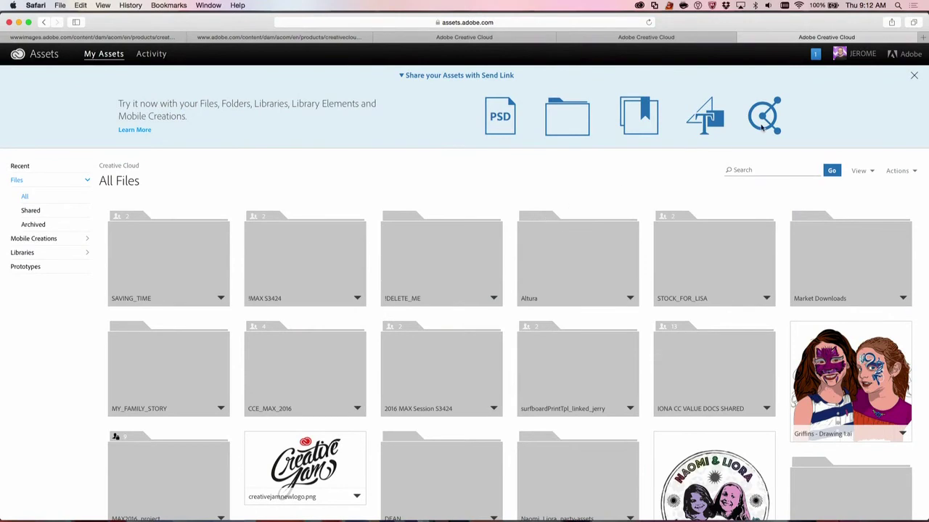
{"action": "left_click", "coordinate": [817, 56]}
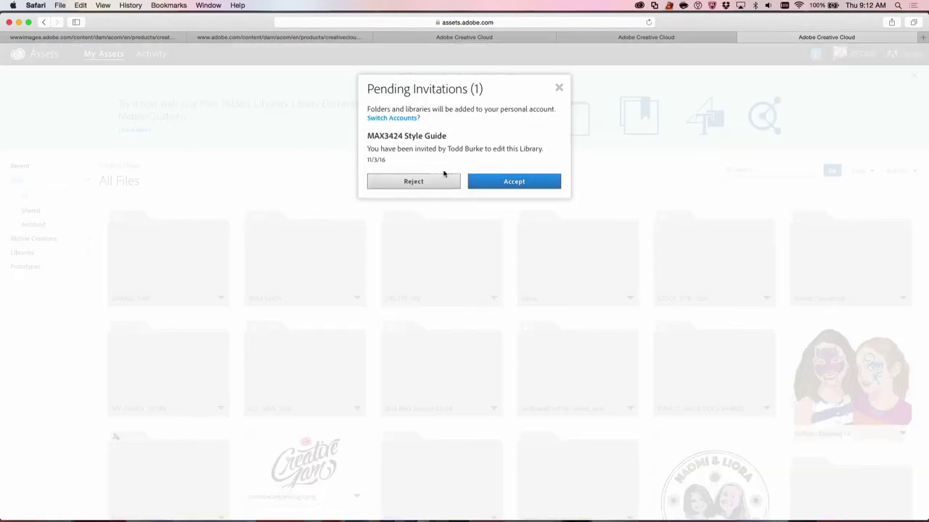
{"action": "left_click", "coordinate": [518, 183]}
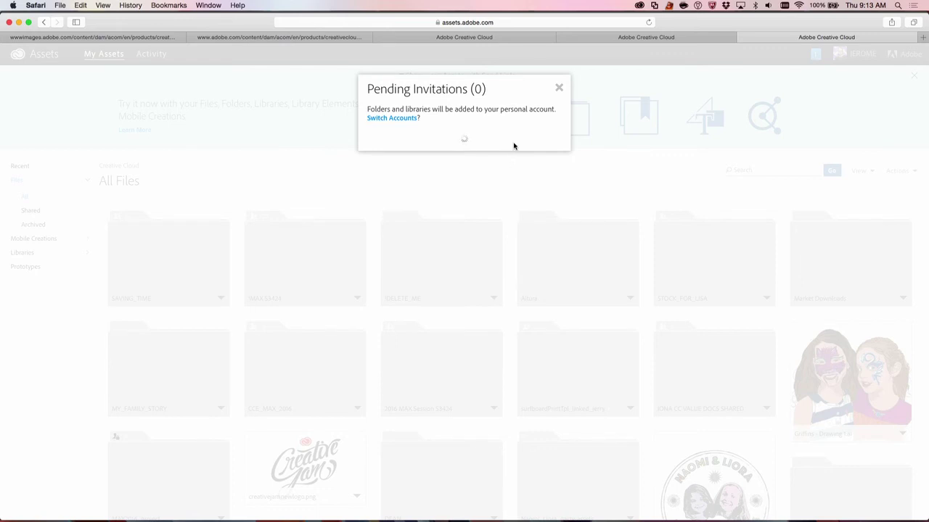
{"action": "key", "text": "super+Tab"}
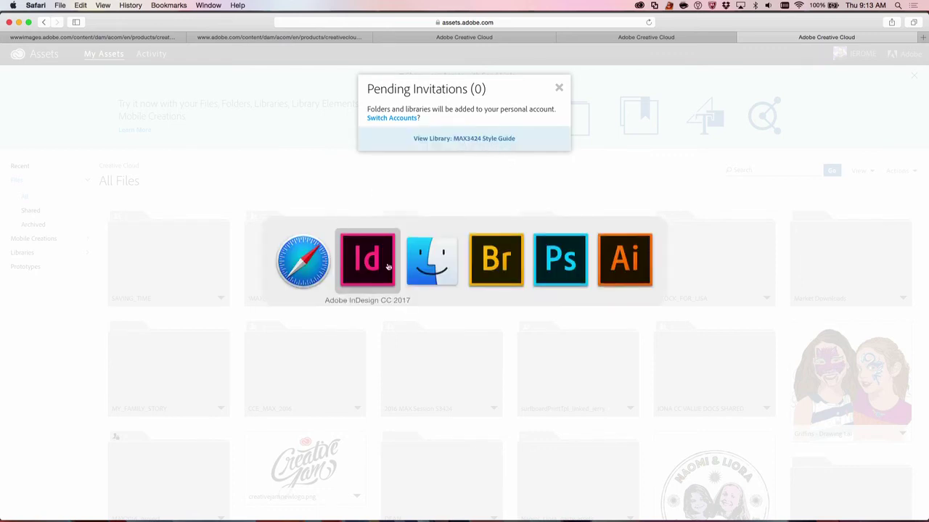
{"action": "left_click", "coordinate": [384, 267]}
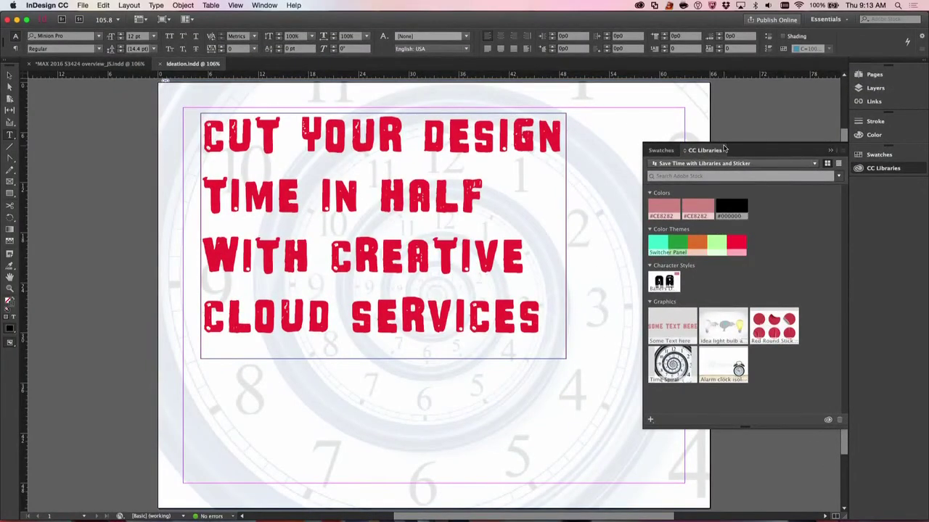
Step: Switch the CC Libraries panel to MAX3424 Style Guide and select the headline text frame
{"action": "left_click", "coordinate": [720, 166]}
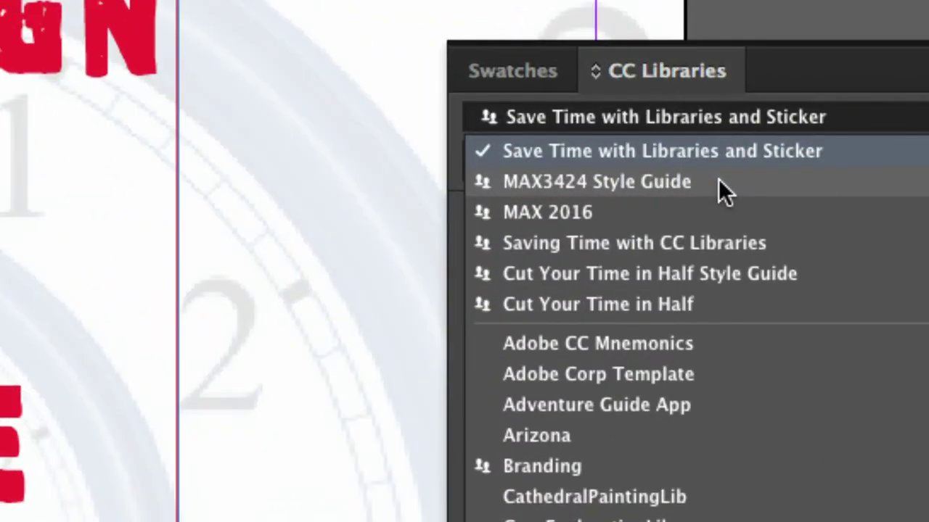
{"action": "left_click", "coordinate": [722, 187]}
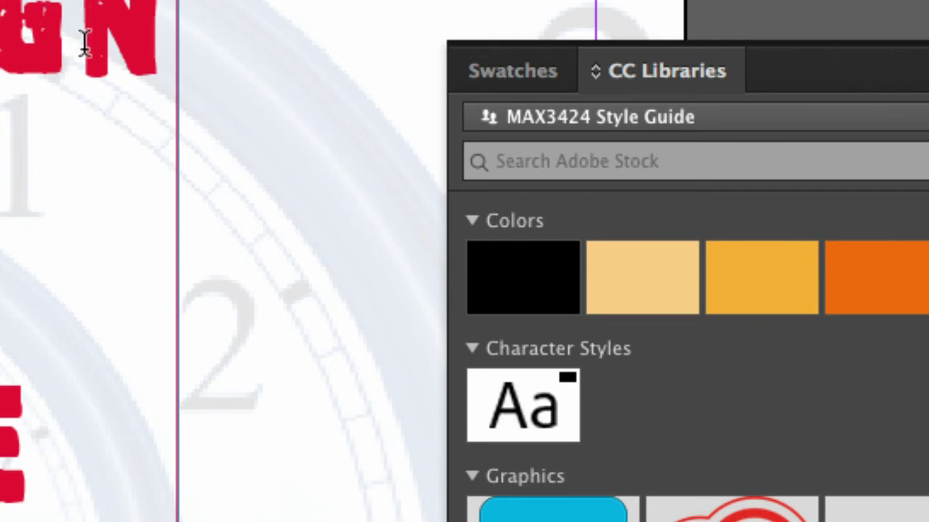
{"action": "key", "text": "v"}
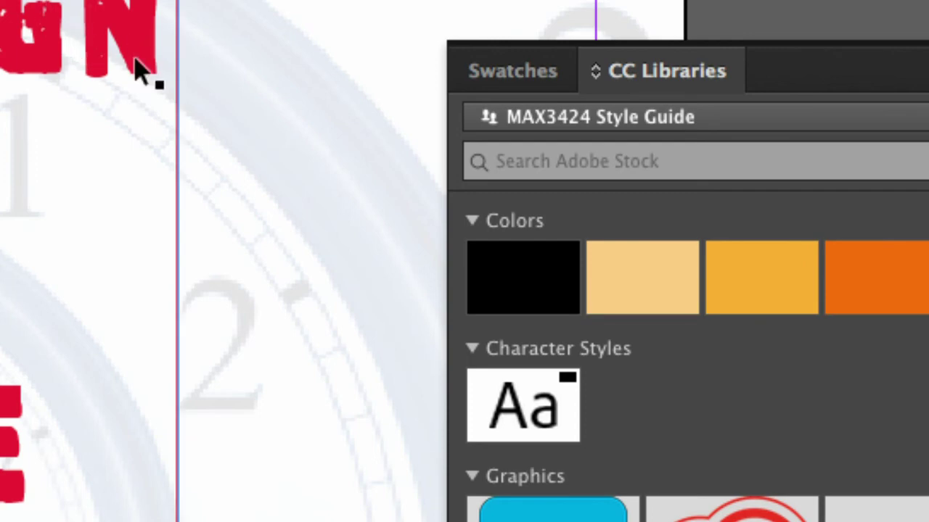
{"action": "left_click", "coordinate": [133, 62]}
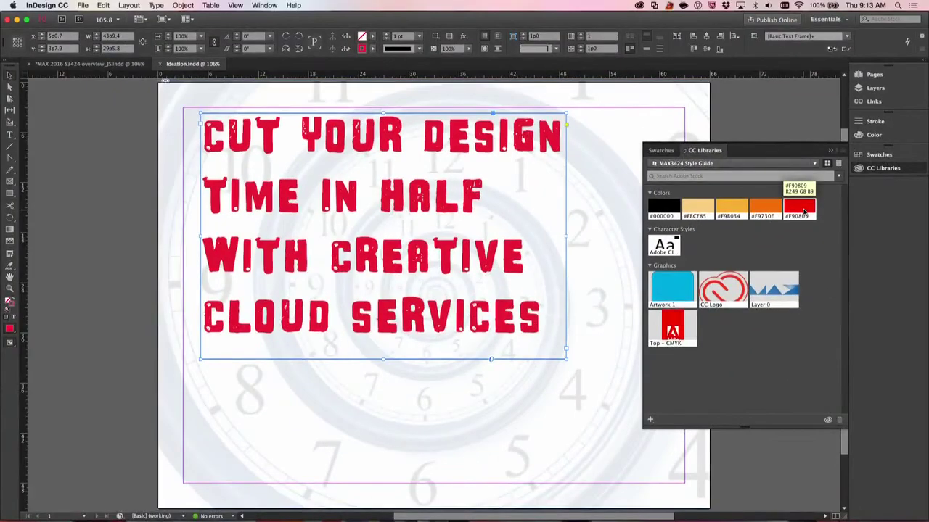
Step: Inspect the red #F90809 library colour with the headline text selected, leaving it unchanged
{"action": "double_click", "coordinate": [803, 210]}
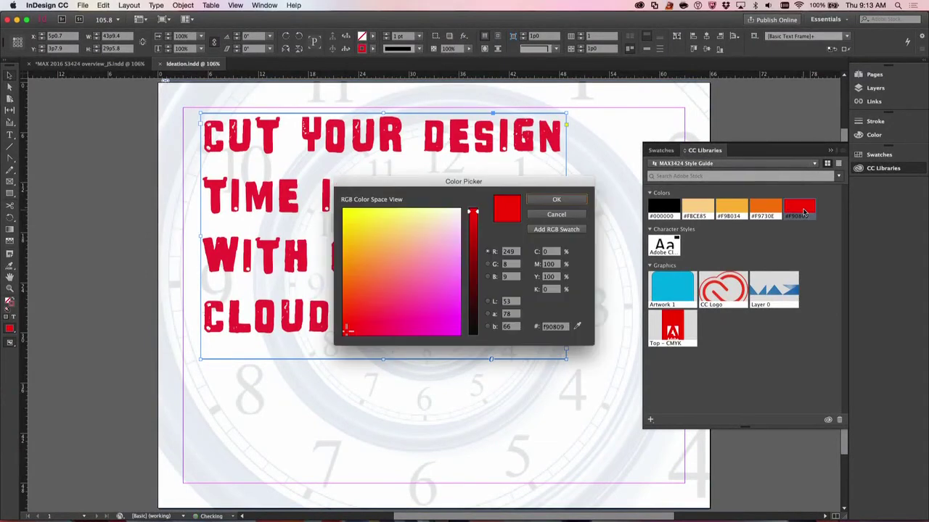
{"action": "left_click", "coordinate": [556, 215]}
{"action": "double_click", "coordinate": [528, 152]}
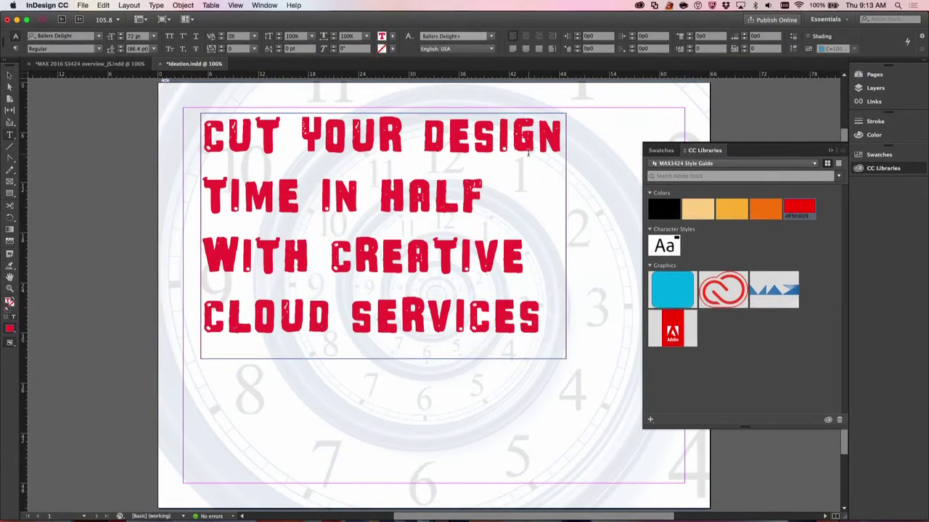
{"action": "key", "text": "ctrl+a"}
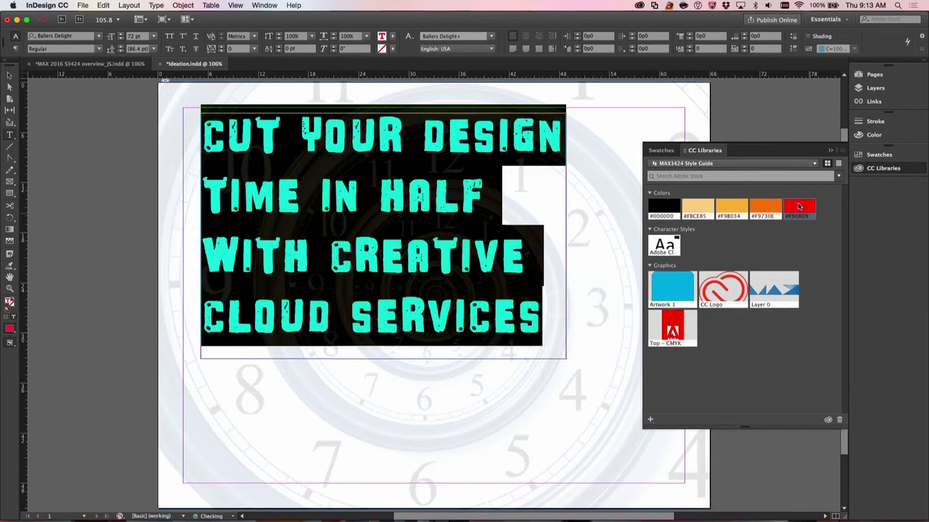
{"action": "double_click", "coordinate": [798, 208]}
{"action": "left_click", "coordinate": [571, 208]}
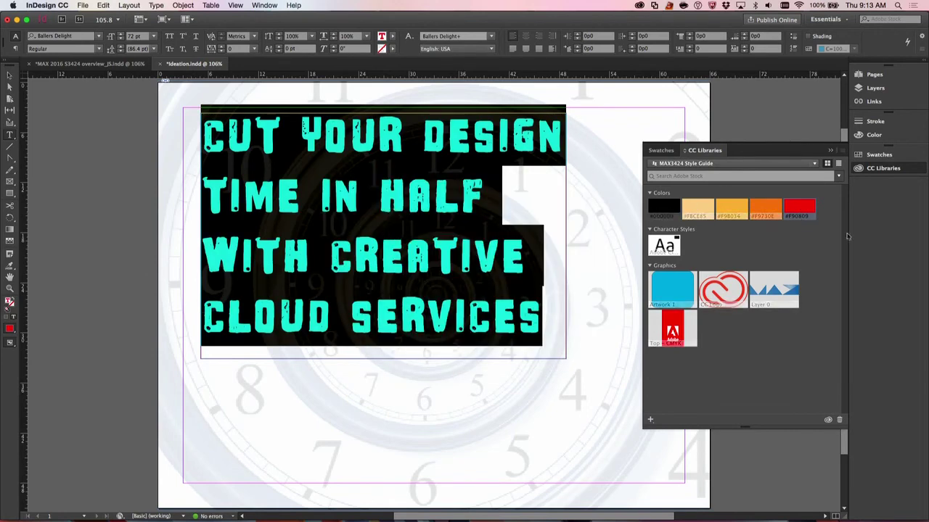
{"action": "key", "text": "Escape"}
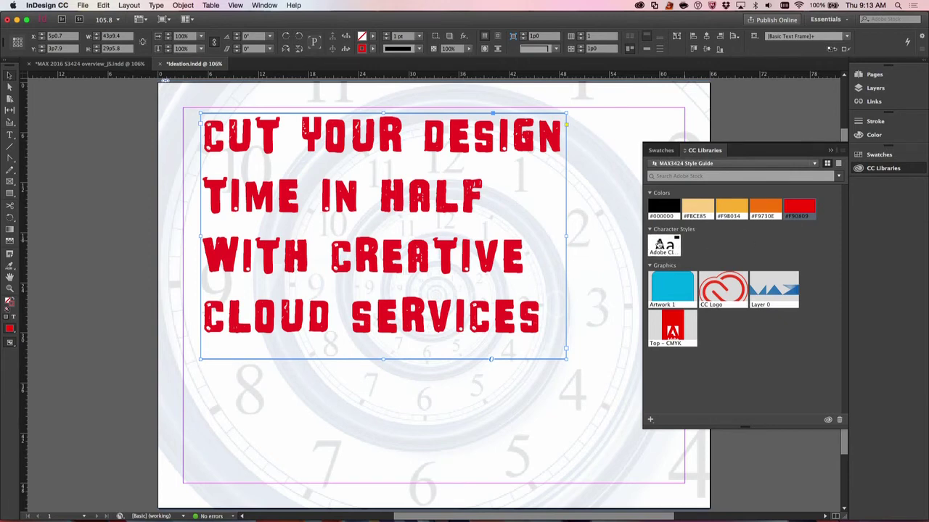
Step: Apply the library's Adobe Clean SemiCondensed character style to the headline and widen its frame
{"action": "left_click", "coordinate": [659, 245]}
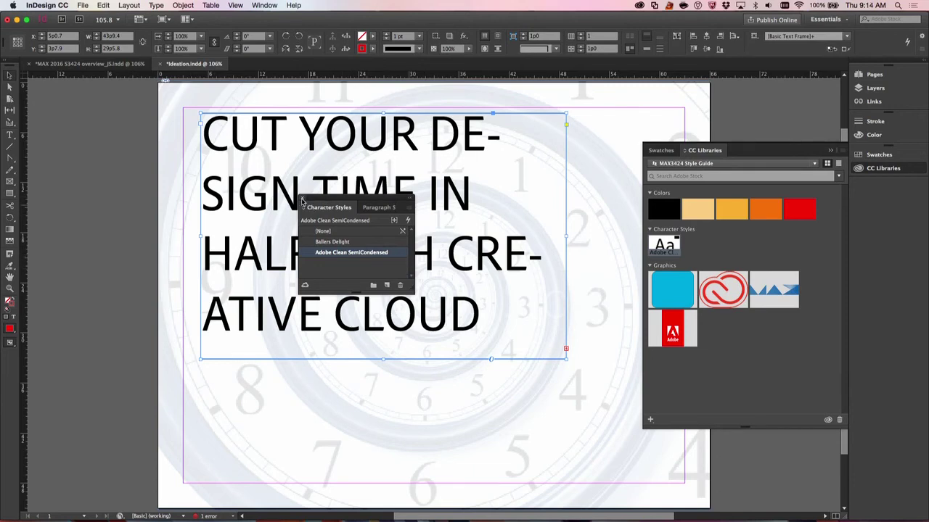
{"action": "left_click", "coordinate": [303, 201]}
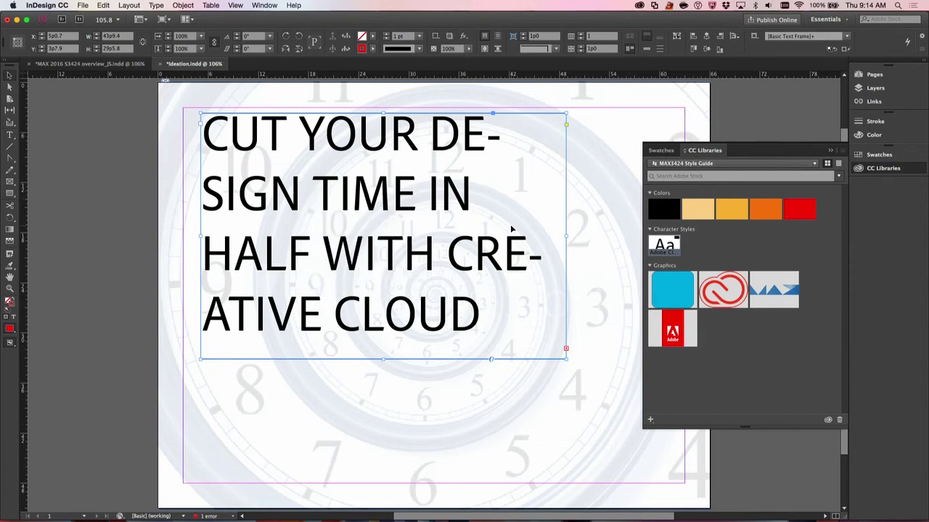
{"action": "left_click_drag", "start_coordinate": [567, 235], "coordinate": [665, 237]}
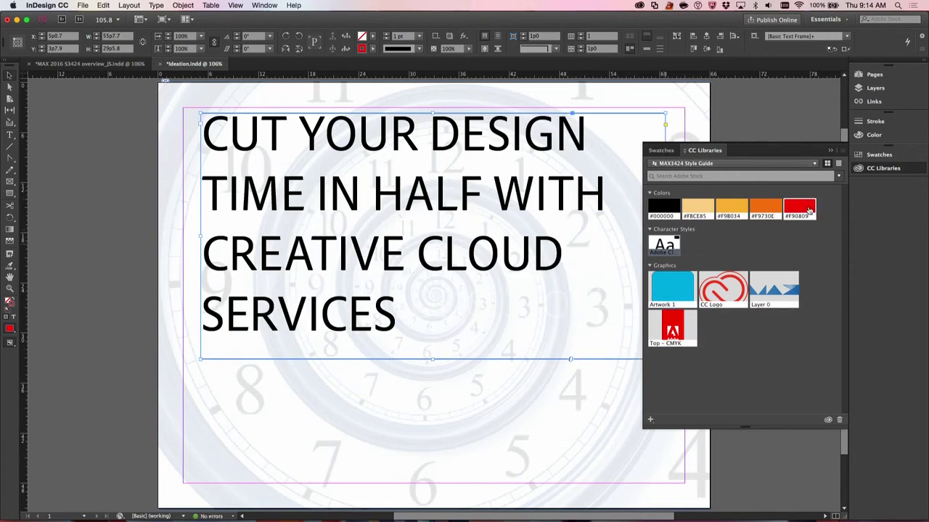
Step: Colour all the headline text library red, then switch to the MAX 2016 S3424 overview document
{"action": "double_click", "coordinate": [591, 235]}
{"action": "key", "text": "super+a"}
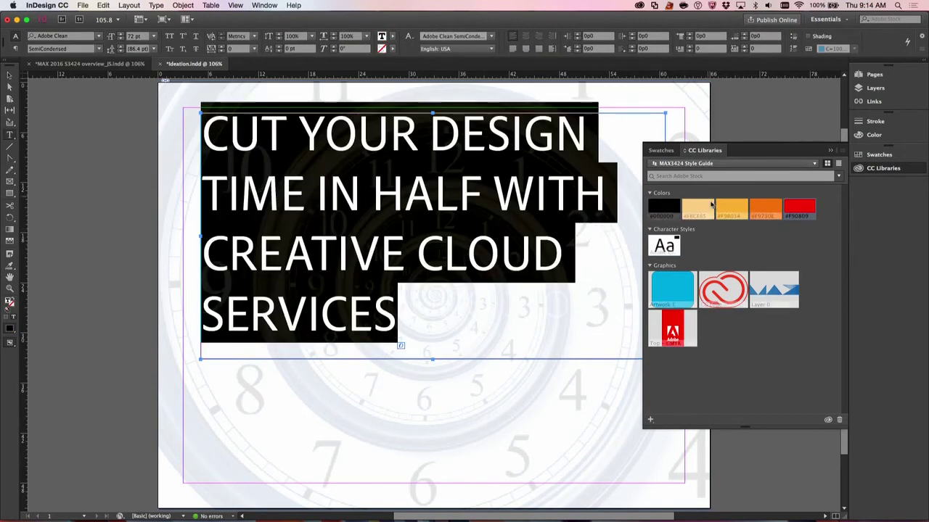
{"action": "left_click", "coordinate": [700, 208]}
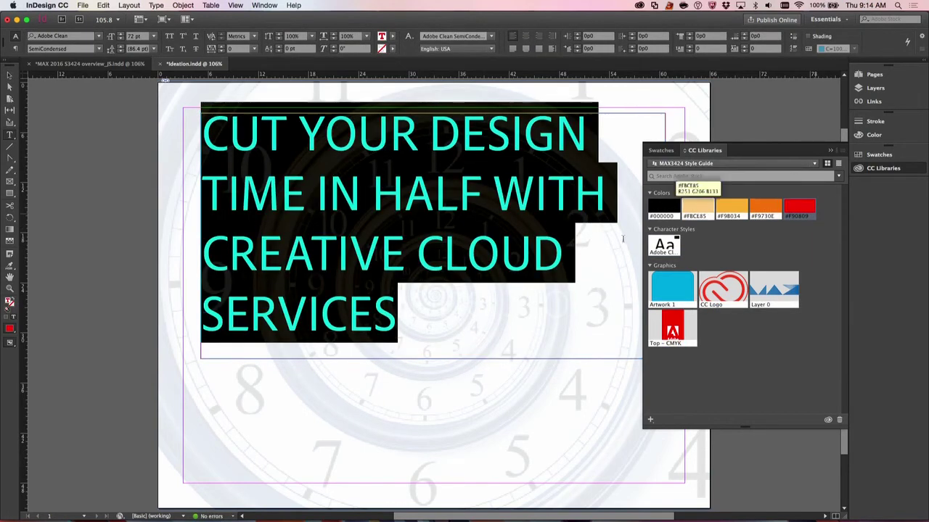
{"action": "key", "text": "Escape"}
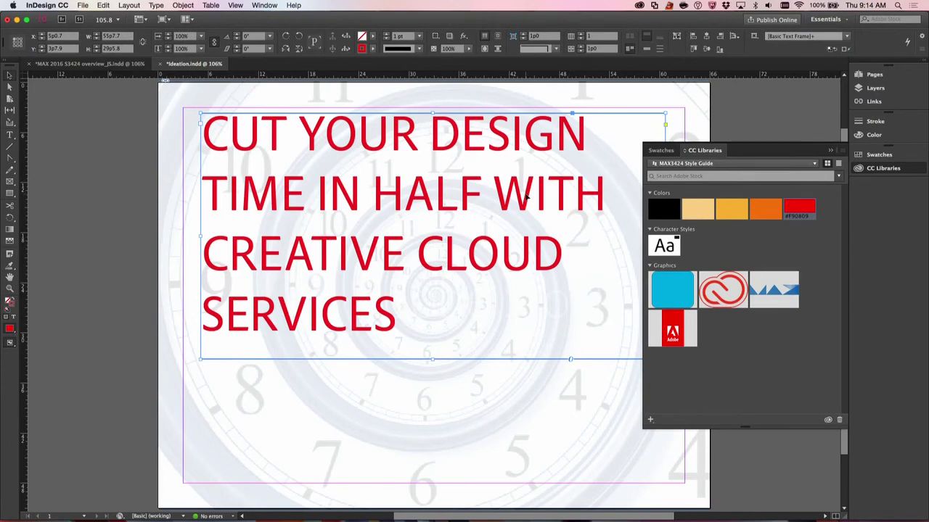
{"action": "left_click", "coordinate": [93, 65]}
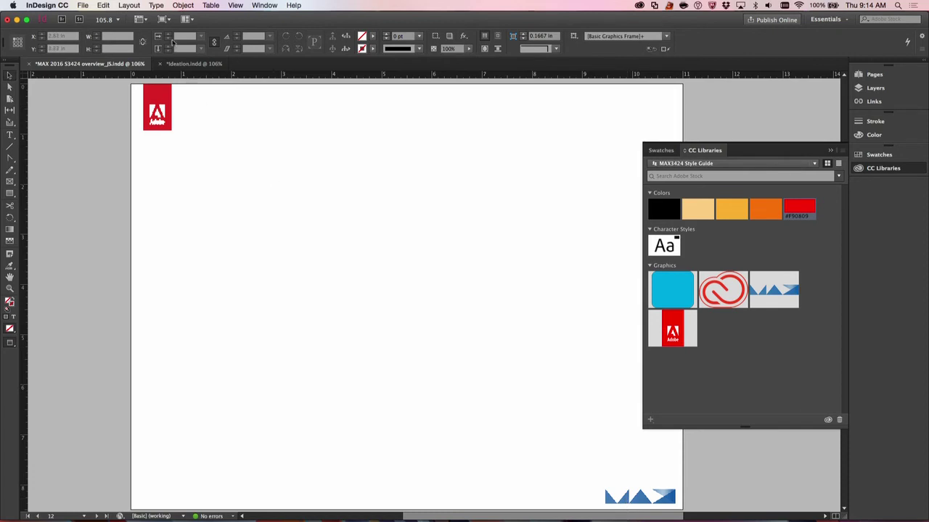
Step: On Ideation.indd's A-Master, place the red Adobe logo from the library at the top-left corner
{"action": "left_click", "coordinate": [194, 64]}
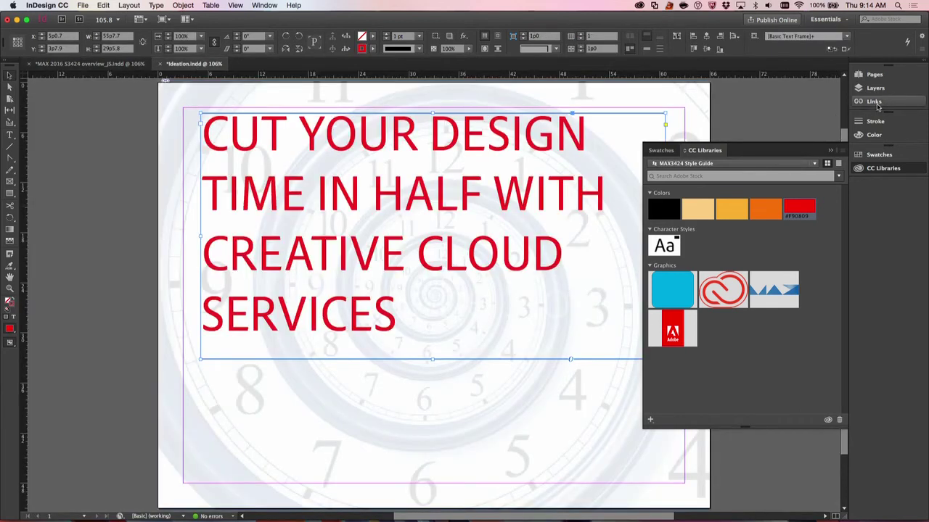
{"action": "left_click", "coordinate": [888, 76]}
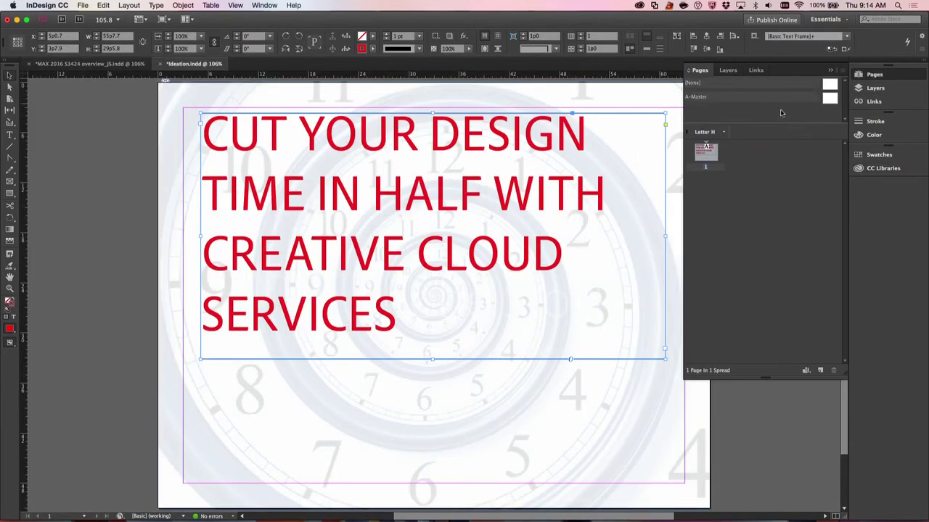
{"action": "double_click", "coordinate": [829, 100]}
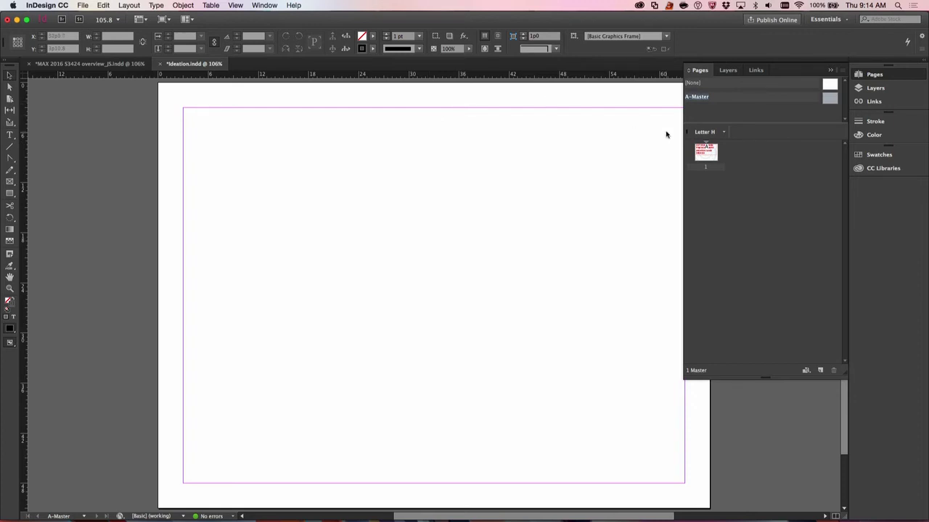
{"action": "left_click", "coordinate": [882, 167]}
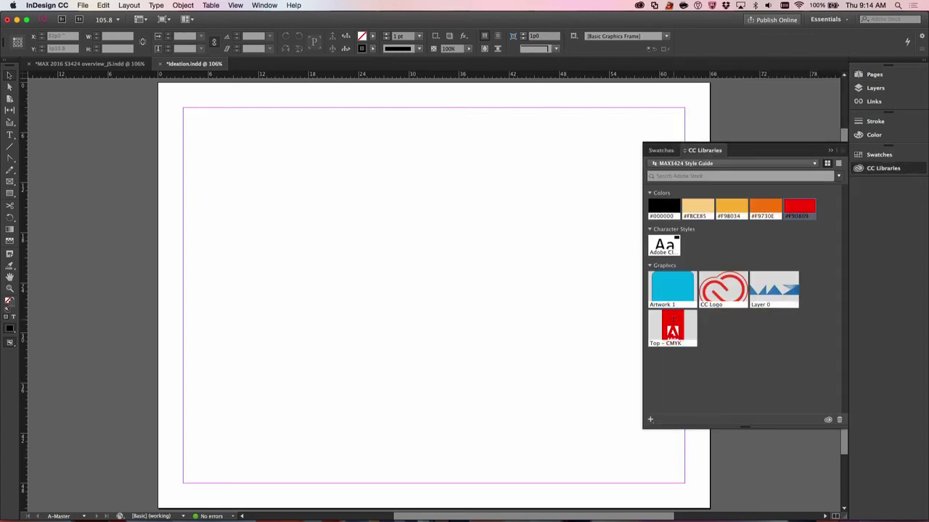
{"action": "left_click_drag", "start_coordinate": [672, 330], "coordinate": [233, 152]}
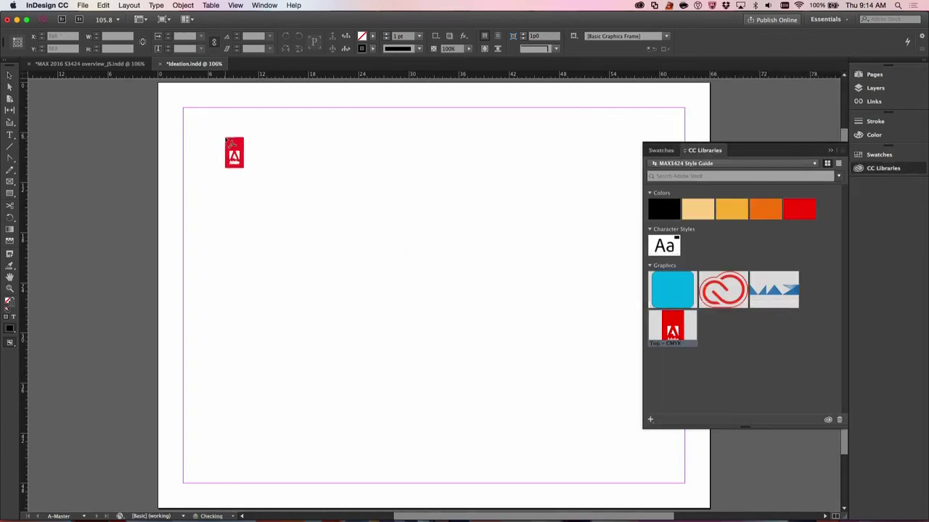
{"action": "left_click_drag", "start_coordinate": [184, 84], "coordinate": [219, 140]}
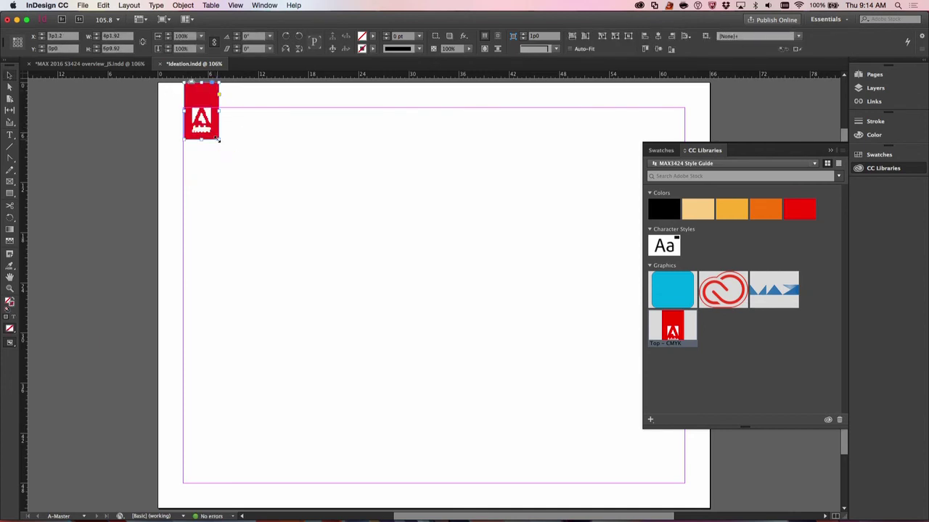
Step: Switch the display performance to High Quality Display
{"action": "left_click", "coordinate": [237, 5]}
{"action": "mouse_move", "coordinate": [293, 156]}
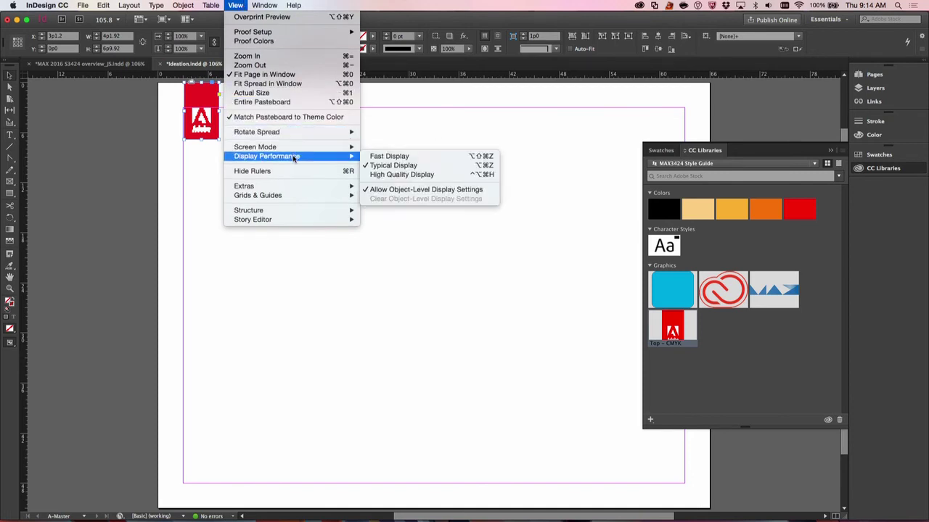
{"action": "left_click", "coordinate": [398, 175]}
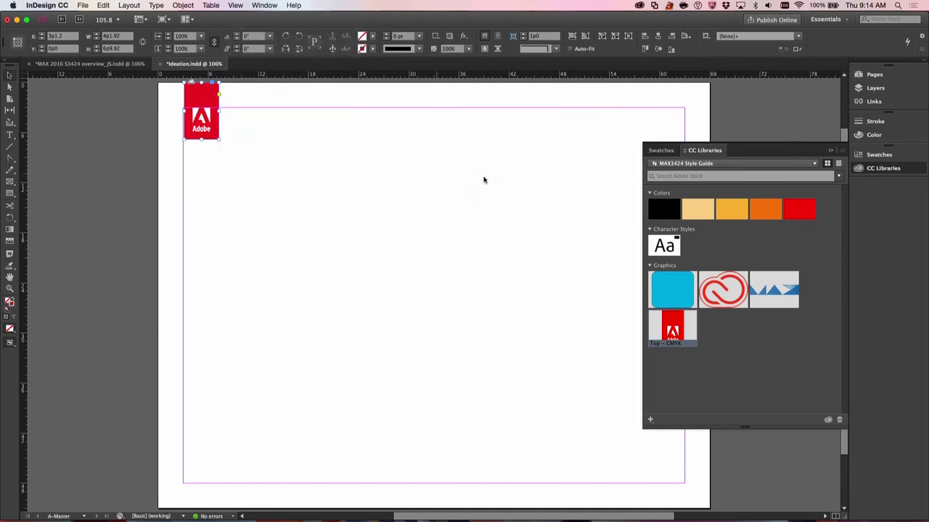
Step: Place the MAX banner graphic at the bottom-right with Auto-Fit on, enlarged across the corner
{"action": "left_click_drag", "start_coordinate": [769, 294], "coordinate": [660, 477]}
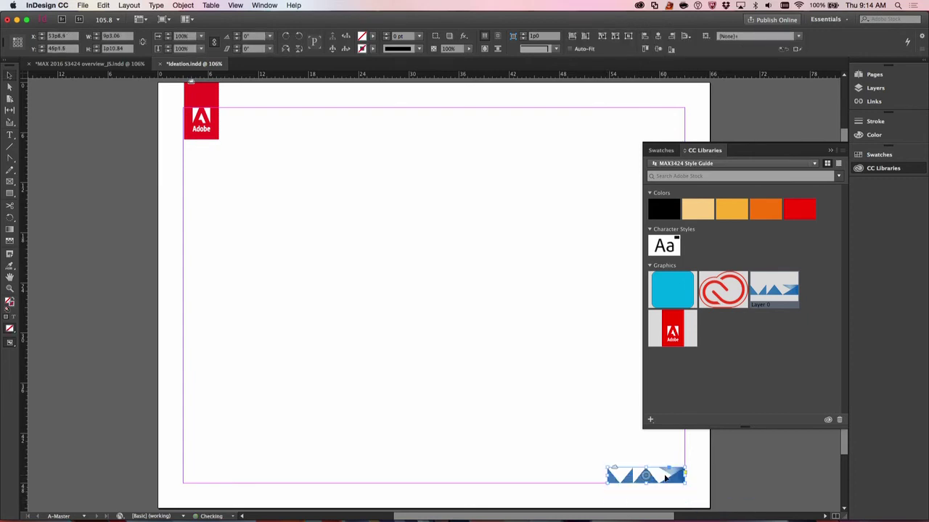
{"action": "left_click", "coordinate": [576, 48]}
{"action": "left_click_drag", "start_coordinate": [606, 468], "coordinate": [589, 463]}
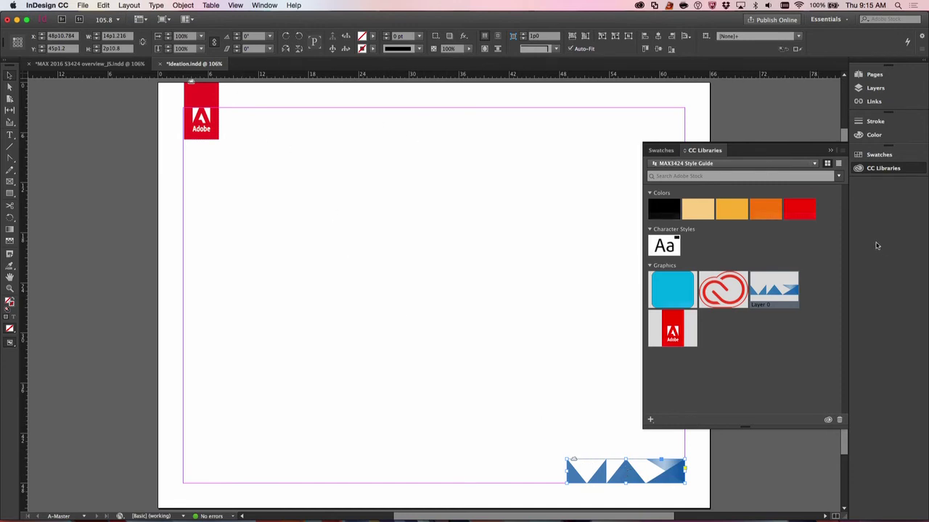
{"action": "left_click", "coordinate": [875, 74]}
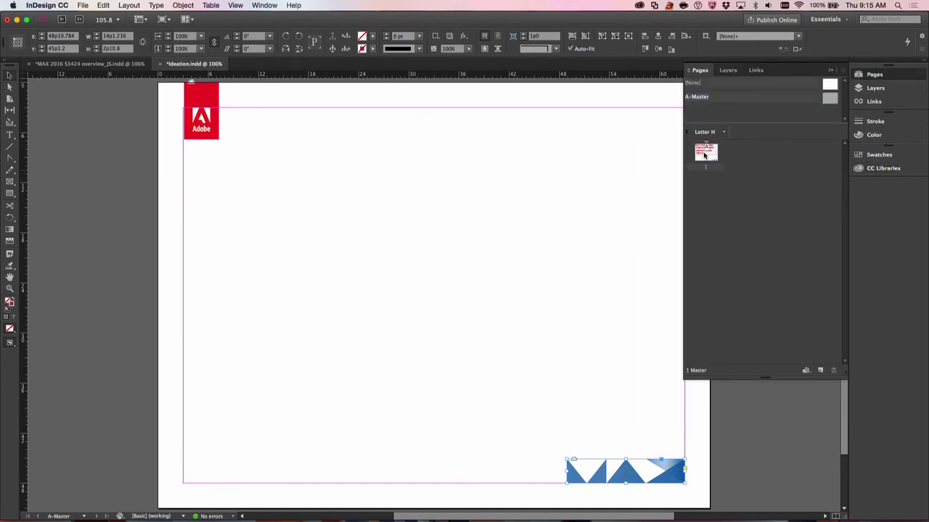
Step: On page 1, nudge the headline text frame down the page
{"action": "double_click", "coordinate": [704, 152]}
{"action": "left_click", "coordinate": [279, 140]}
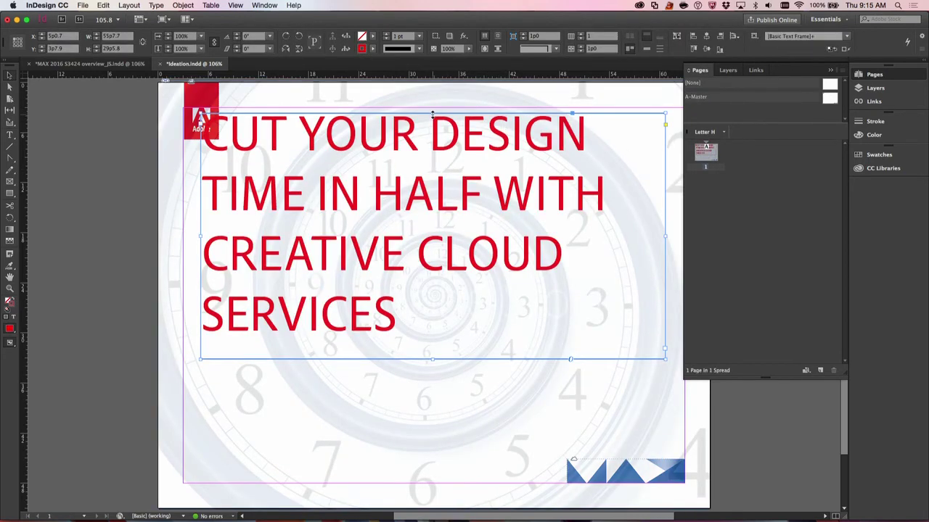
{"action": "key", "text": "shift+Down"}
{"action": "key", "text": "shift+Down"}
{"action": "key", "text": "shift+Down"}
{"action": "key", "text": "shift+Down"}
{"action": "key", "text": "shift+Down"}
{"action": "key", "text": "shift+Down"}
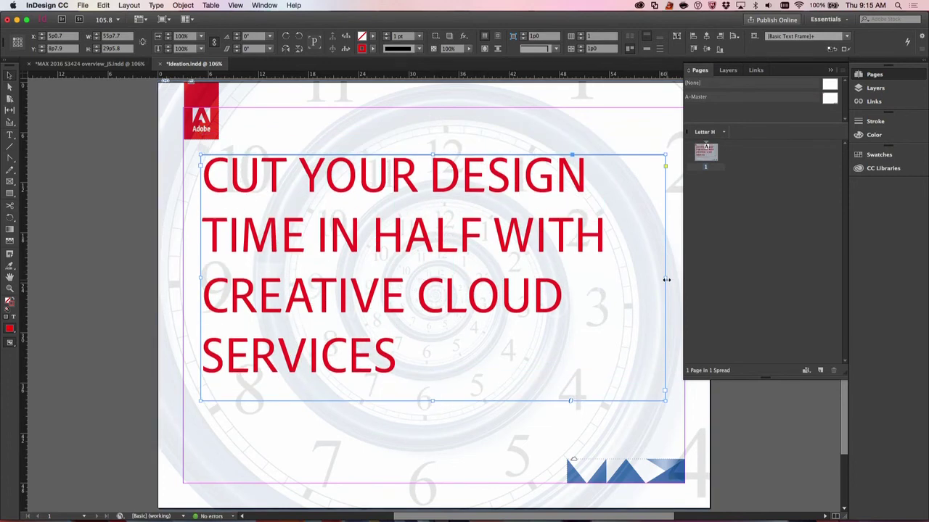
Step: Recolour all the headline text with the library's orange #F9730E swatch
{"action": "left_click", "coordinate": [893, 174]}
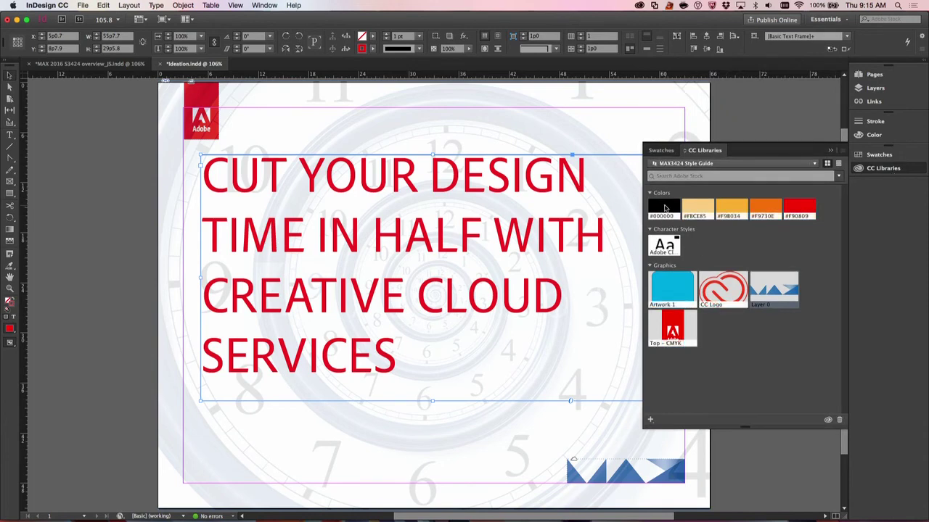
{"action": "double_click", "coordinate": [572, 240]}
{"action": "key", "text": "super+a"}
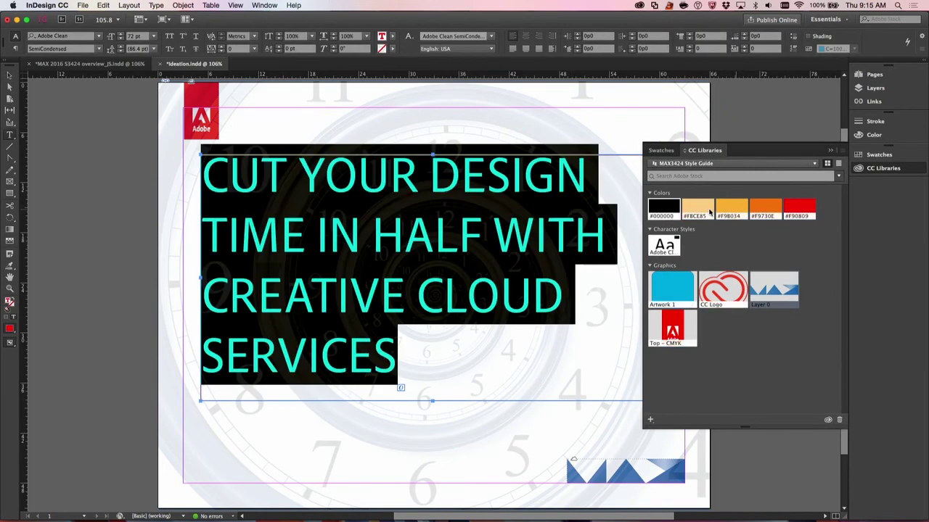
{"action": "left_click", "coordinate": [757, 205]}
{"action": "key", "text": "Escape"}
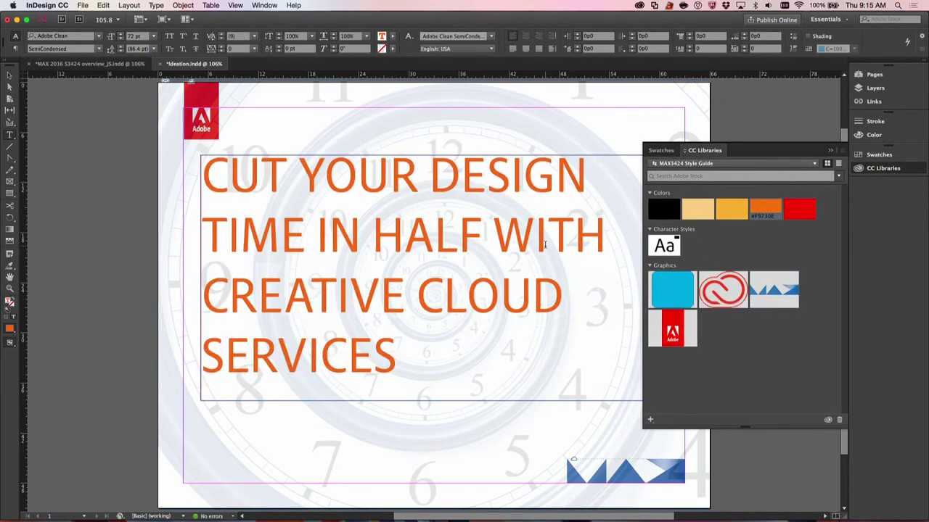
{"action": "left_click", "coordinate": [127, 220]}
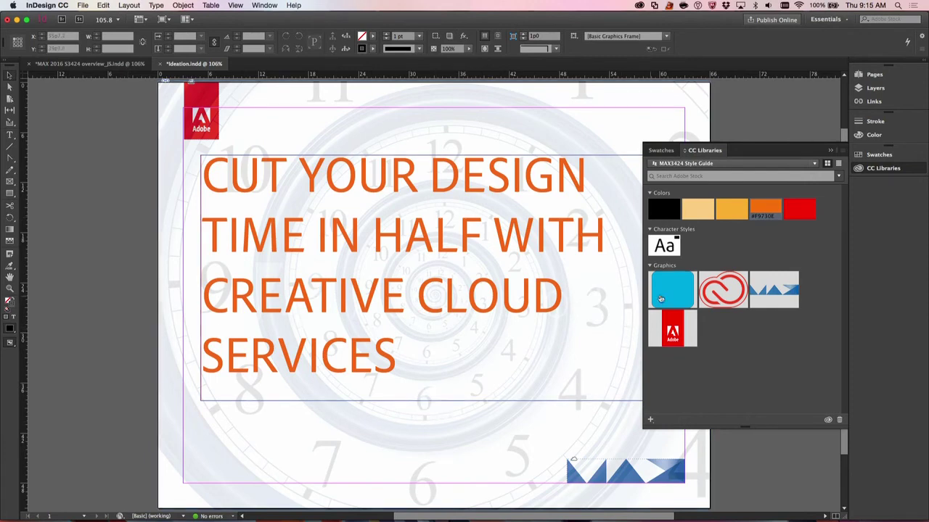
Step: Place Artwork 1 at the page's bottom-left, update its link to the orange version, and save
{"action": "left_click_drag", "start_coordinate": [675, 289], "coordinate": [254, 481]}
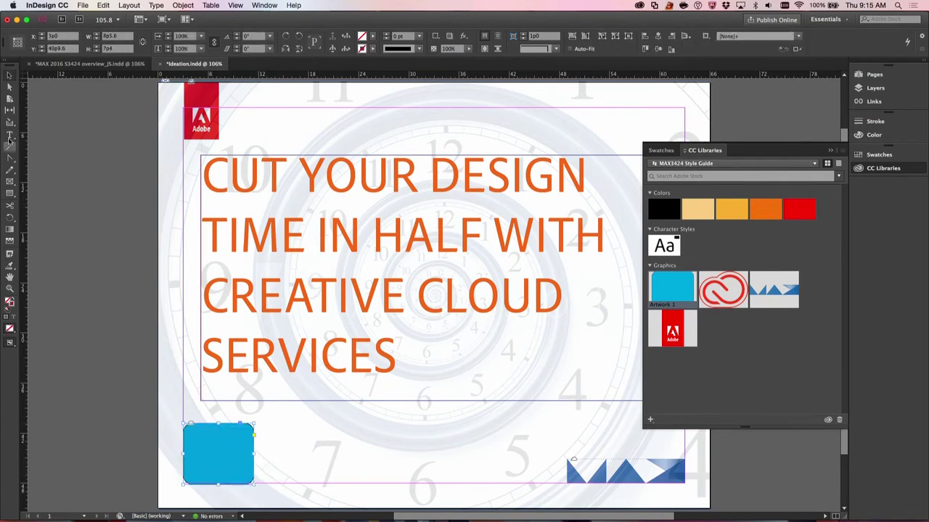
{"action": "left_click", "coordinate": [91, 157]}
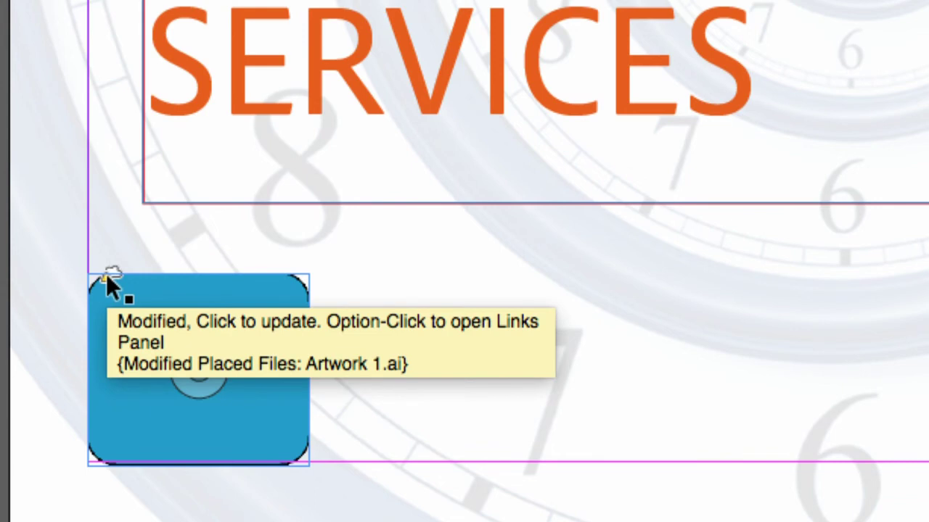
{"action": "left_click", "coordinate": [111, 274]}
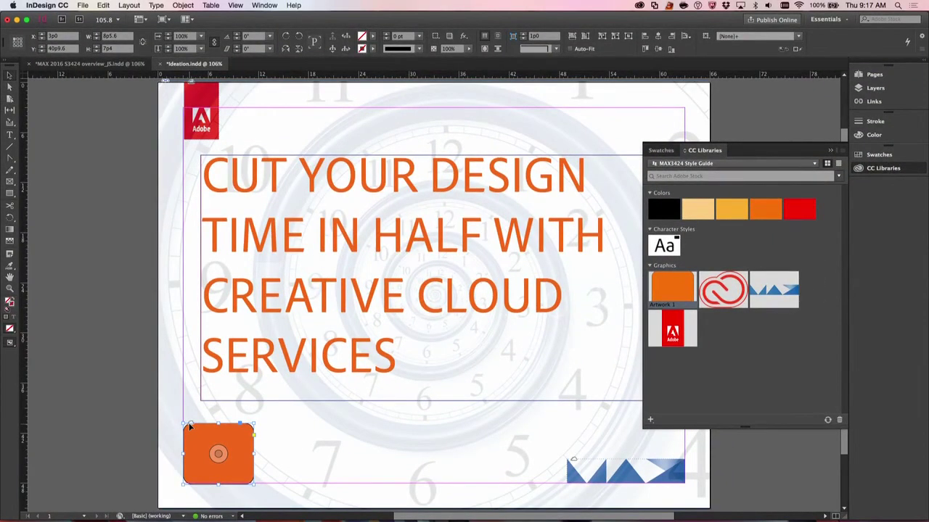
{"action": "key", "text": "super+s"}
Step: In Finder's Creative Cloud Files > !MAX S3424, choose View File Activity for Ideation.indd
{"action": "key", "text": "super+Tab"}
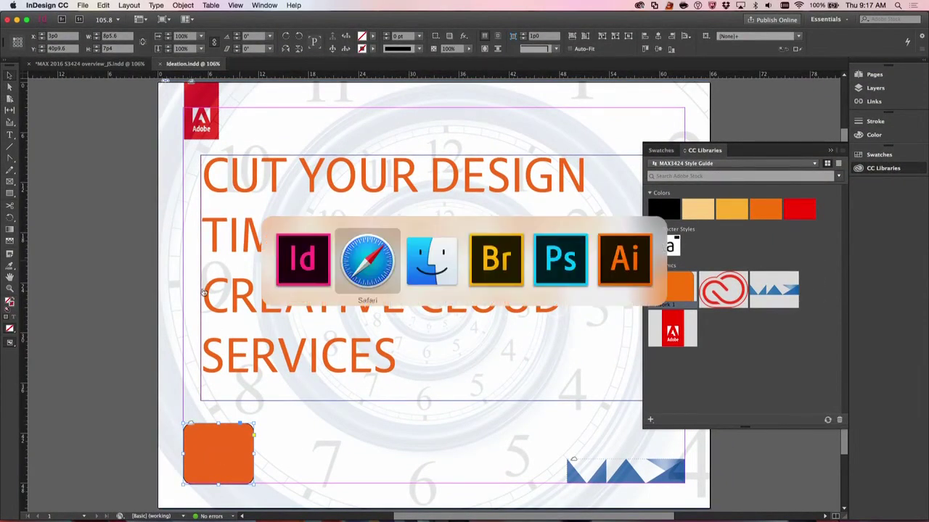
{"action": "key", "text": "super+Tab"}
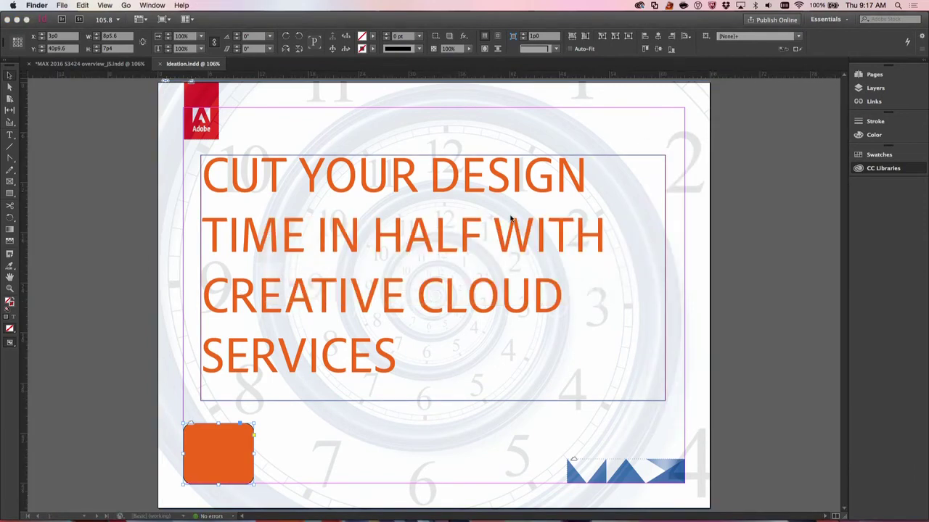
{"action": "key", "text": "super+n"}
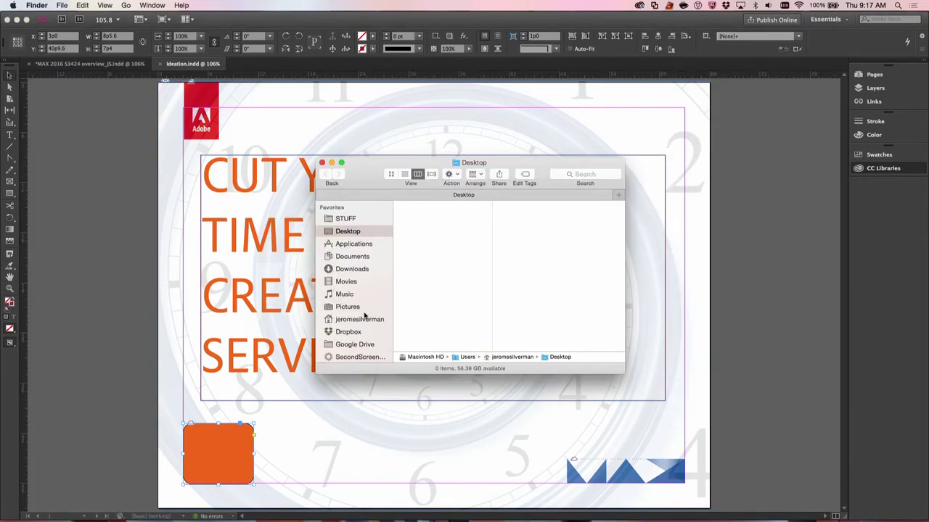
{"action": "scroll", "coordinate": [363, 341], "scroll_direction": "down", "scroll_amount": 2}
{"action": "scroll", "coordinate": [362, 348], "scroll_direction": "down", "scroll_amount": 5}
{"action": "left_click", "coordinate": [363, 317]}
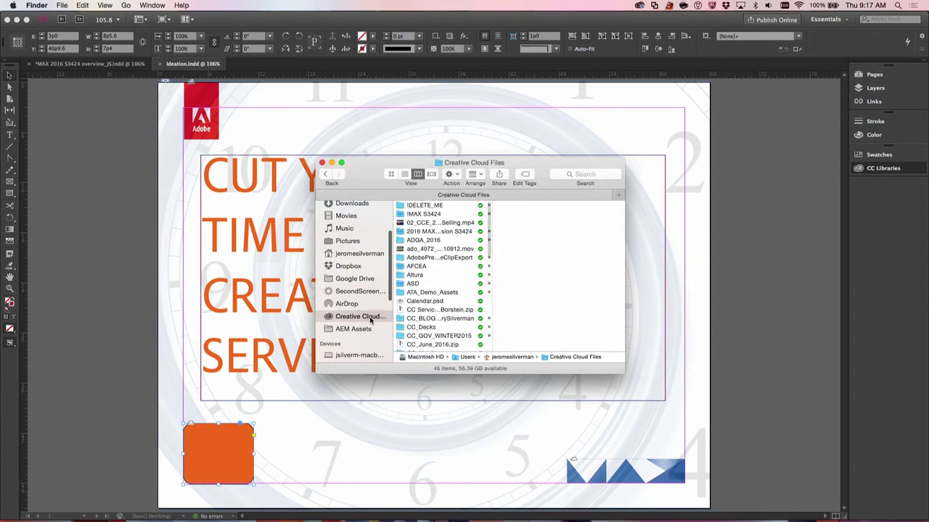
{"action": "left_click", "coordinate": [452, 214]}
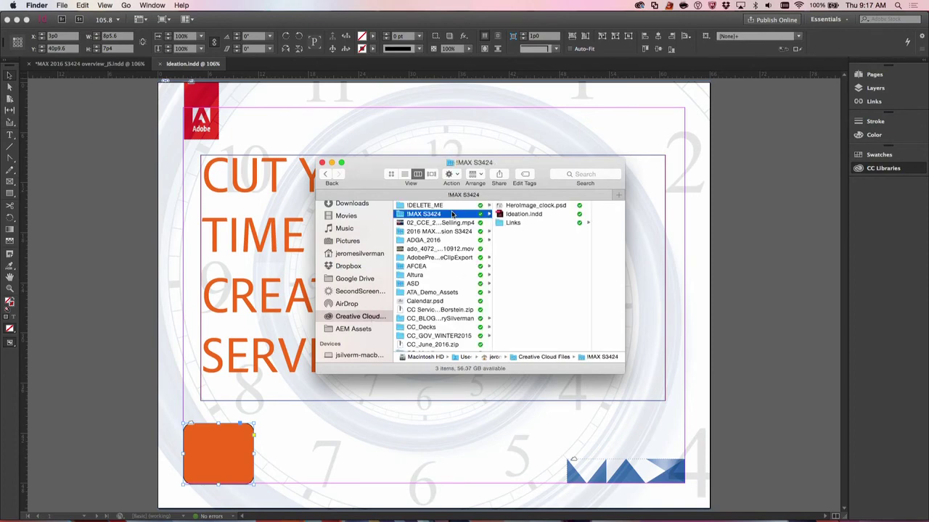
{"action": "right_click", "coordinate": [452, 214]}
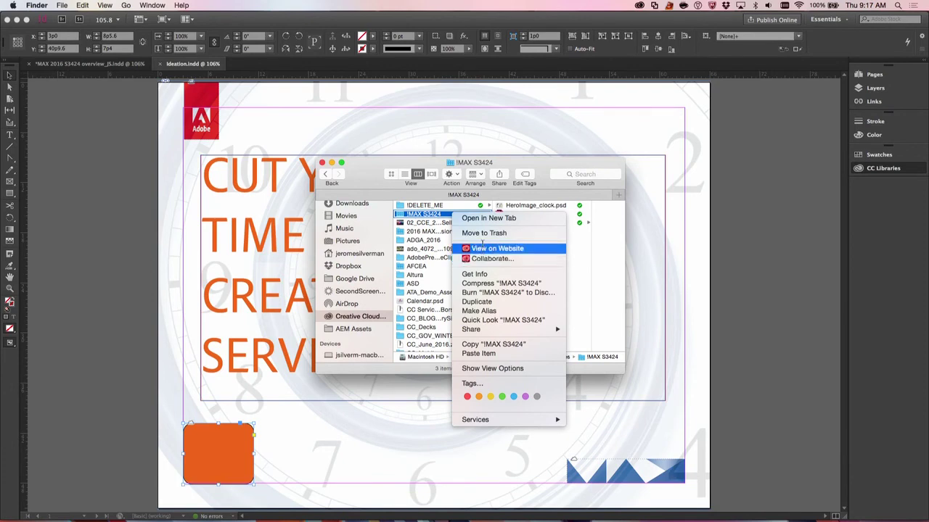
{"action": "left_click", "coordinate": [530, 208]}
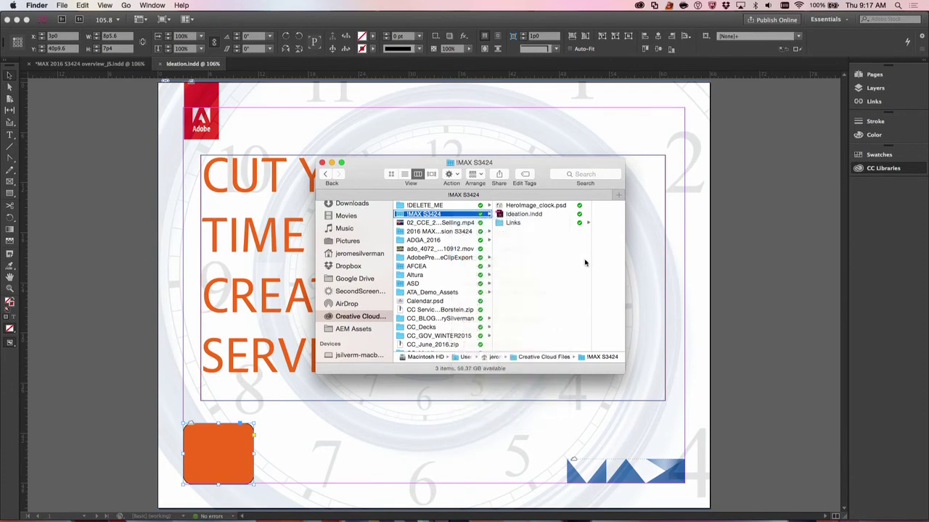
{"action": "left_click", "coordinate": [526, 215]}
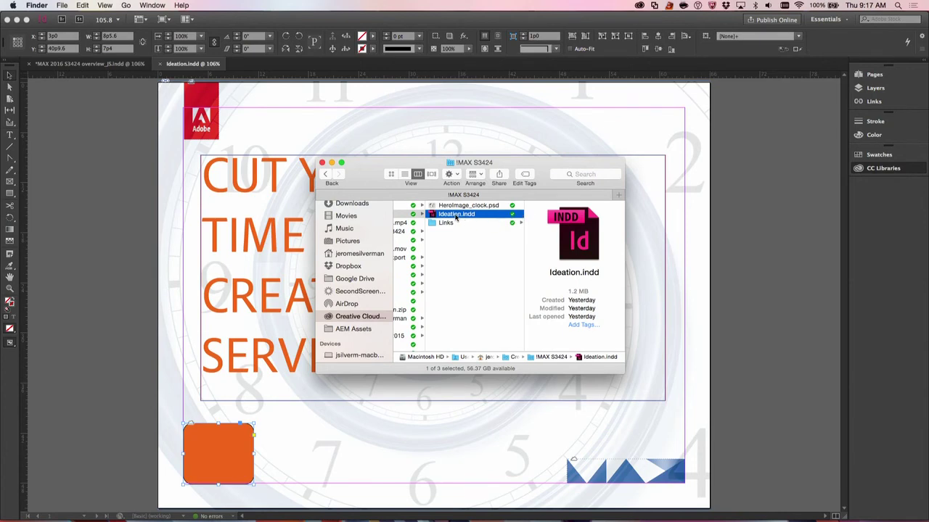
{"action": "right_click", "coordinate": [457, 217]}
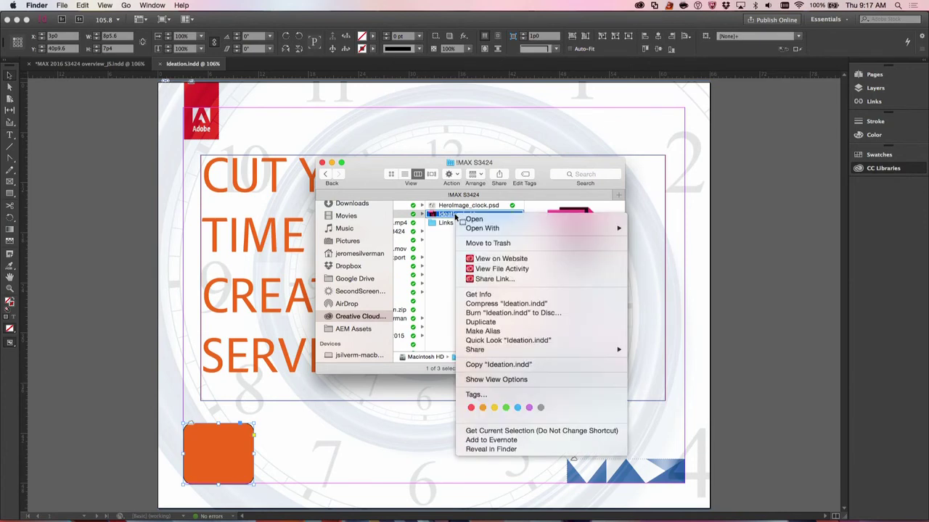
{"action": "left_click", "coordinate": [469, 268]}
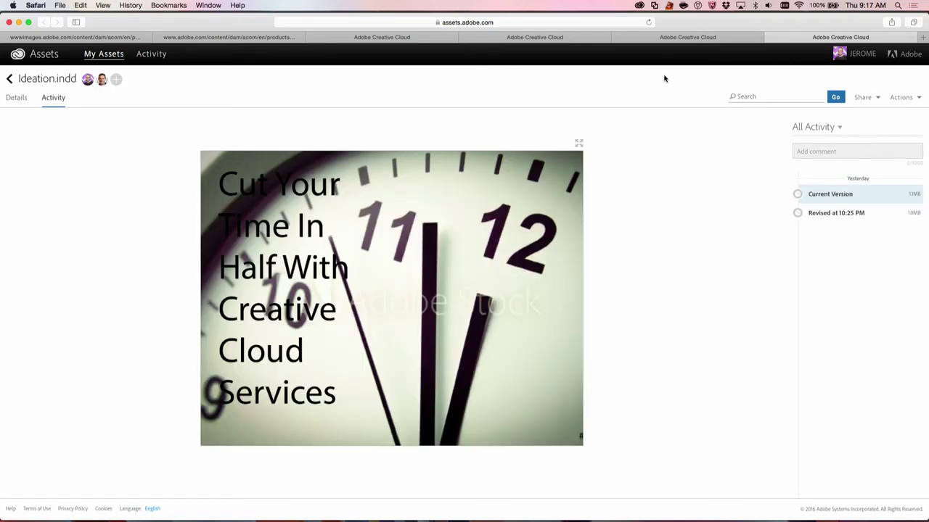
Step: Preview the 10:25 PM revision, return to Current Version and the !MAX S3424 folder, then InDesign
{"action": "left_click", "coordinate": [846, 214]}
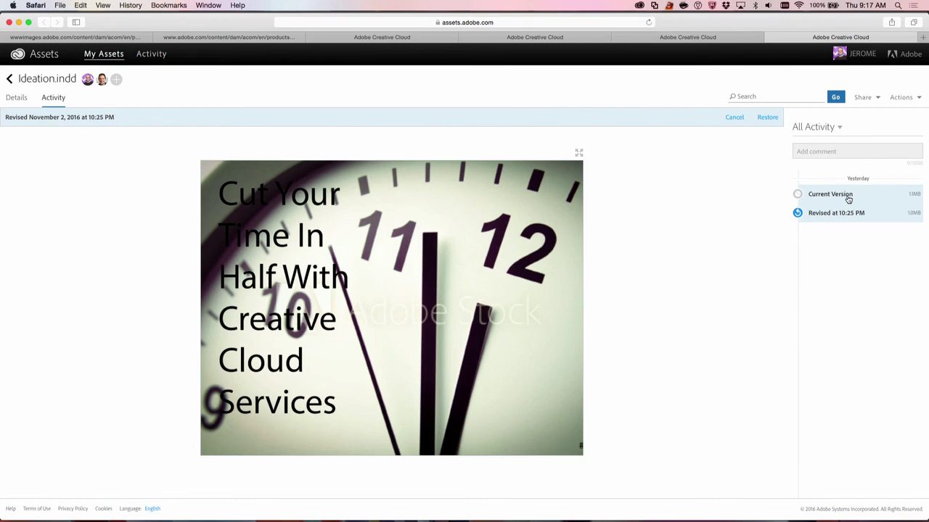
{"action": "left_click", "coordinate": [848, 196]}
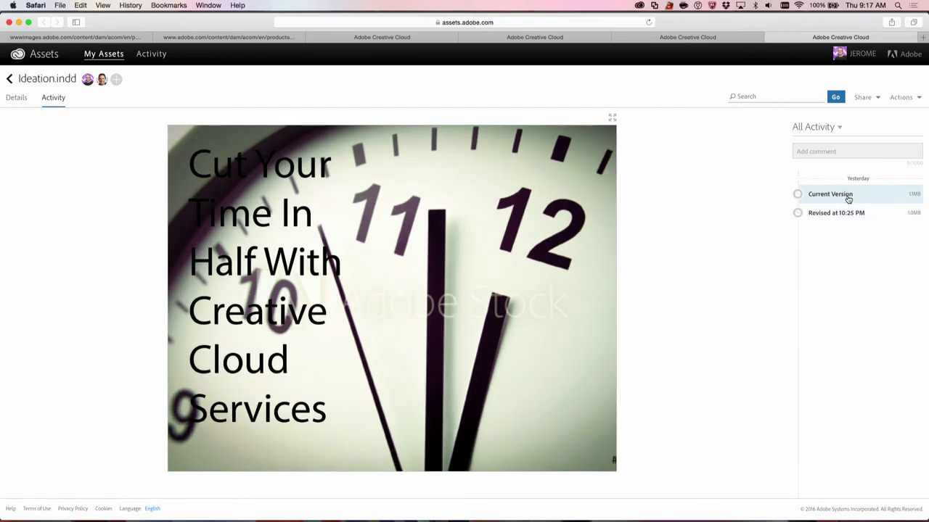
{"action": "left_click", "coordinate": [10, 82]}
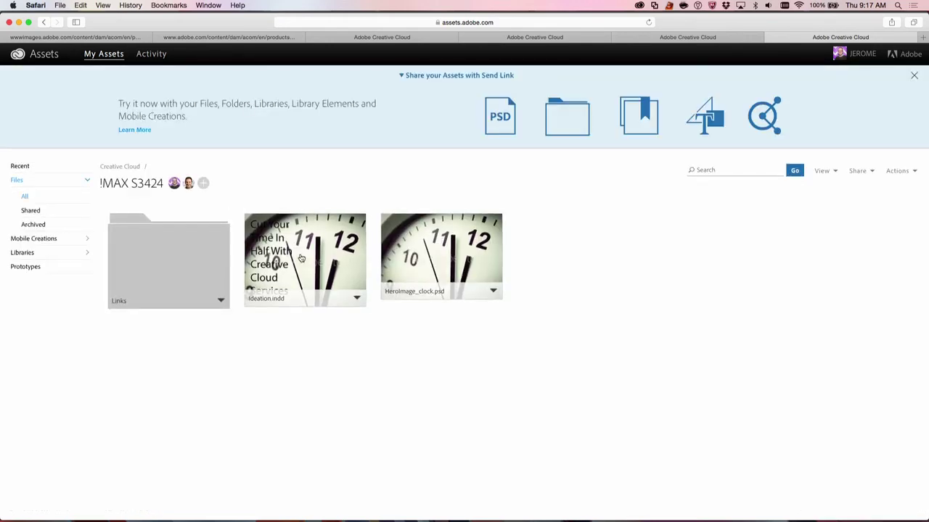
{"action": "key", "text": "super+Tab"}
{"action": "key", "text": "super+Tab"}
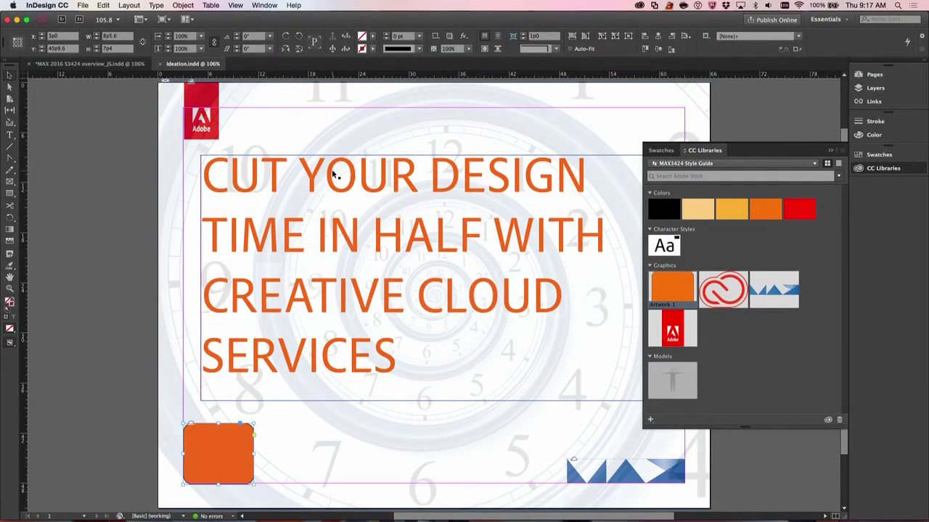
Step: Save the document as Ideation.indd in the SAVING_TIME folder via Save As
{"action": "key", "text": "super+shift+s"}
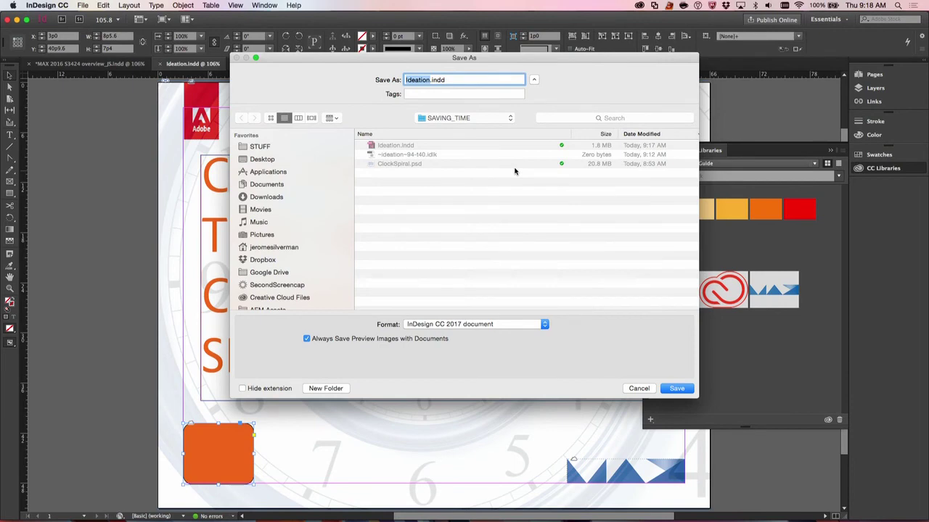
{"action": "key", "text": "Escape"}
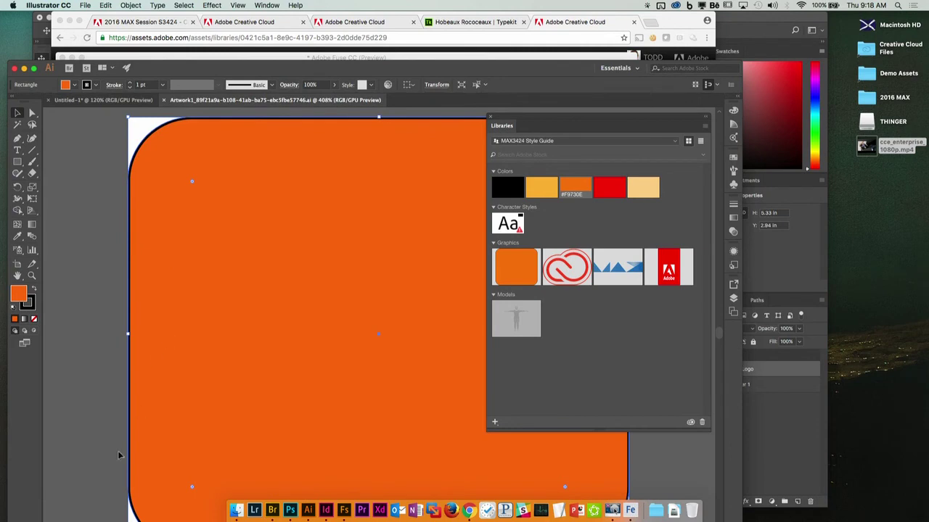
Step: Minimize the Illustrator artwork window and bring InDesign's MAX 2016 S3424 overview_JS.indd back to front
{"action": "double_click", "coordinate": [205, 73]}
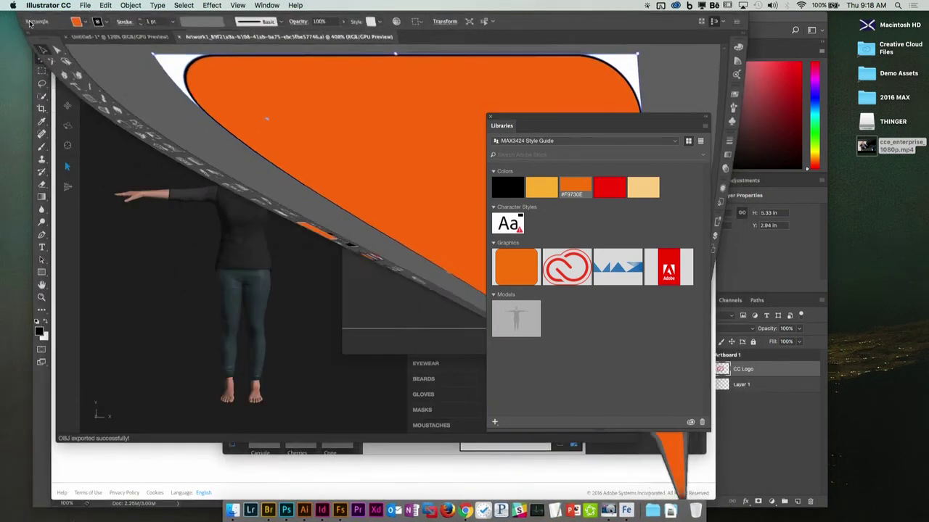
{"action": "left_click", "coordinate": [29, 20]}
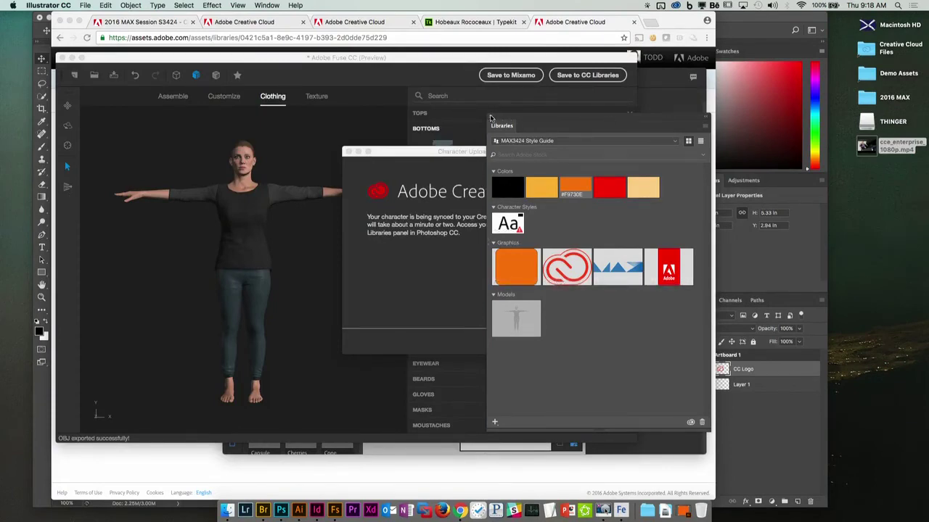
{"action": "left_click", "coordinate": [317, 507]}
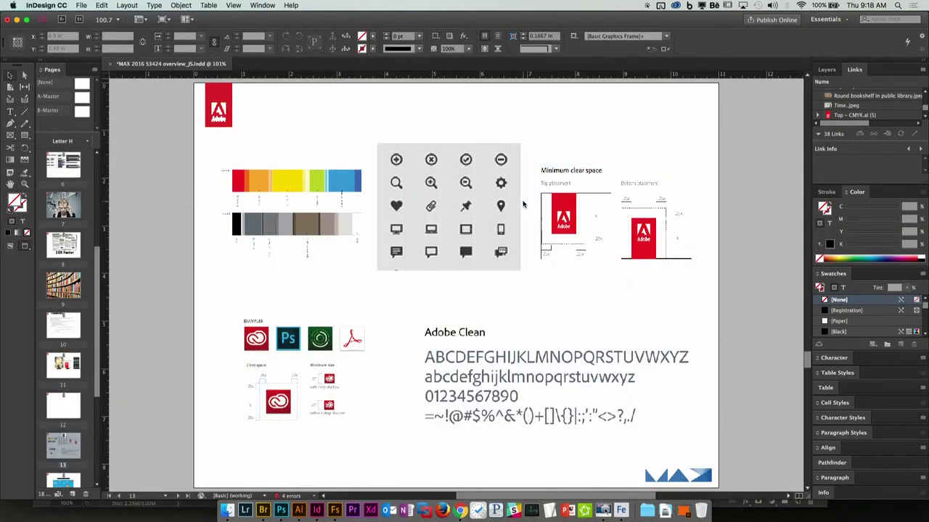
Step: Show the style guide page and Creative Best Practices slide in Presentation mode, then hide InDesign
{"action": "key", "text": "shift+w"}
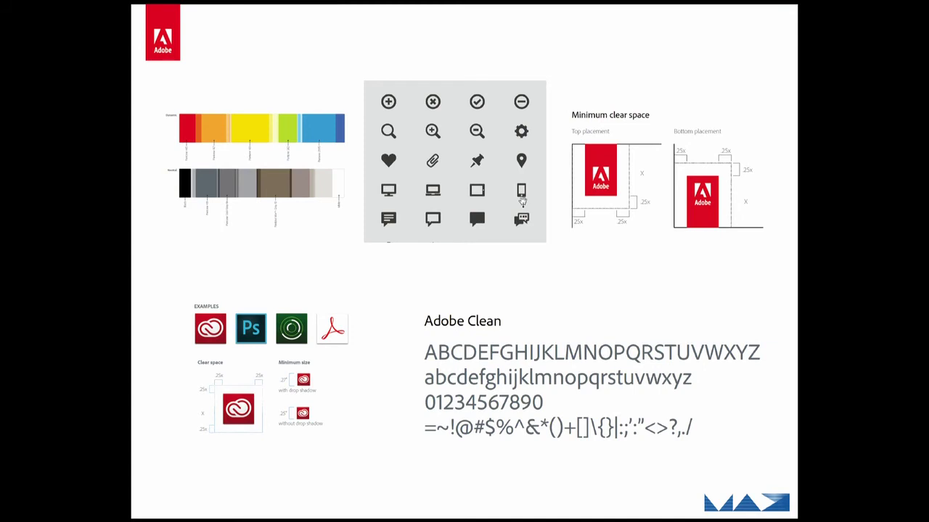
{"action": "key", "text": "Right"}
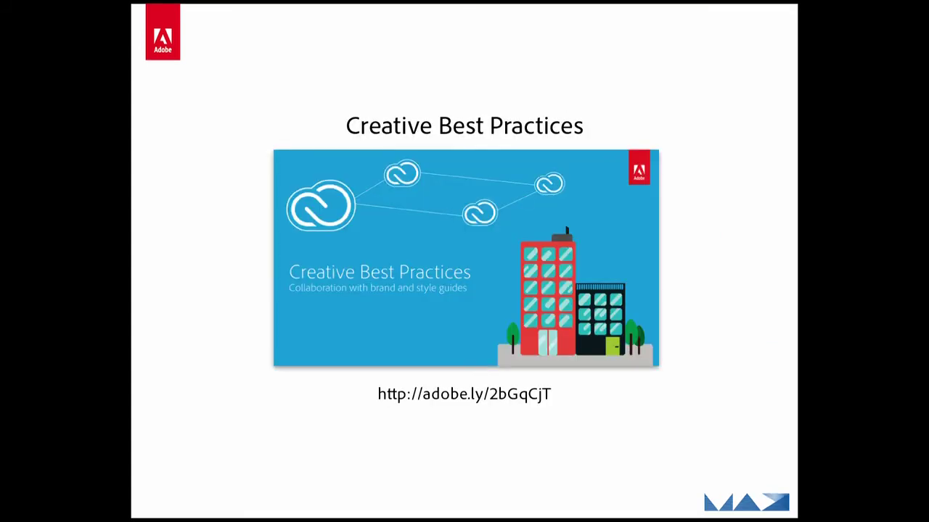
{"action": "key", "text": "Escape"}
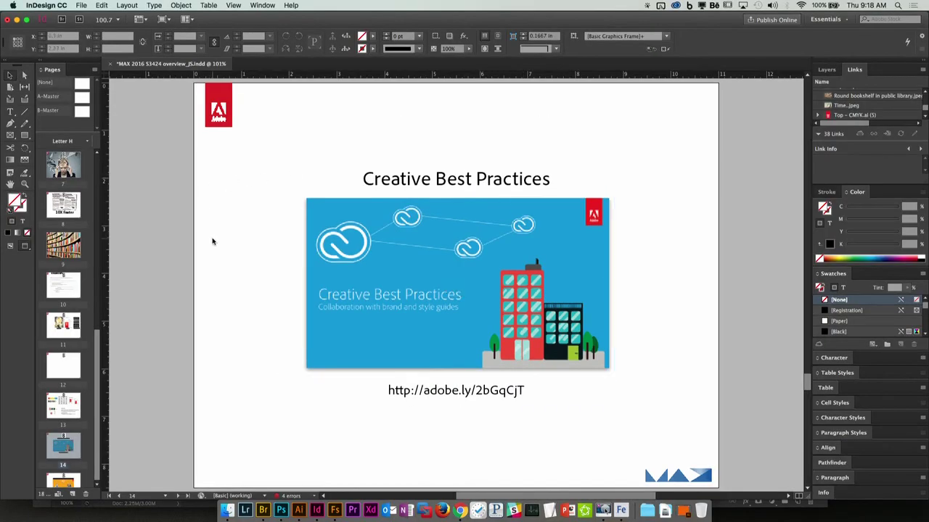
{"action": "key", "text": "super+h"}
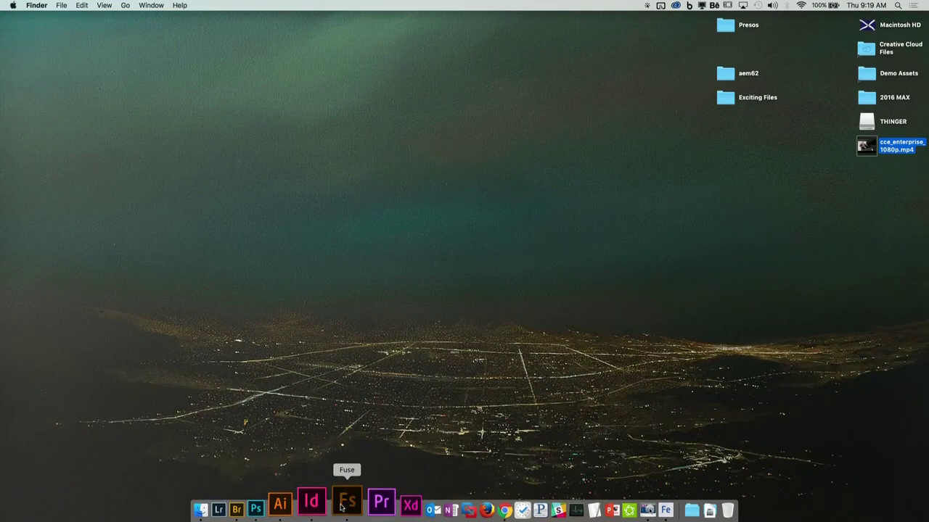
{"action": "left_click", "coordinate": [341, 508]}
Step: Dismiss Fuse's character upload notice and move and enlarge the Fuse window
{"action": "left_click", "coordinate": [559, 341]}
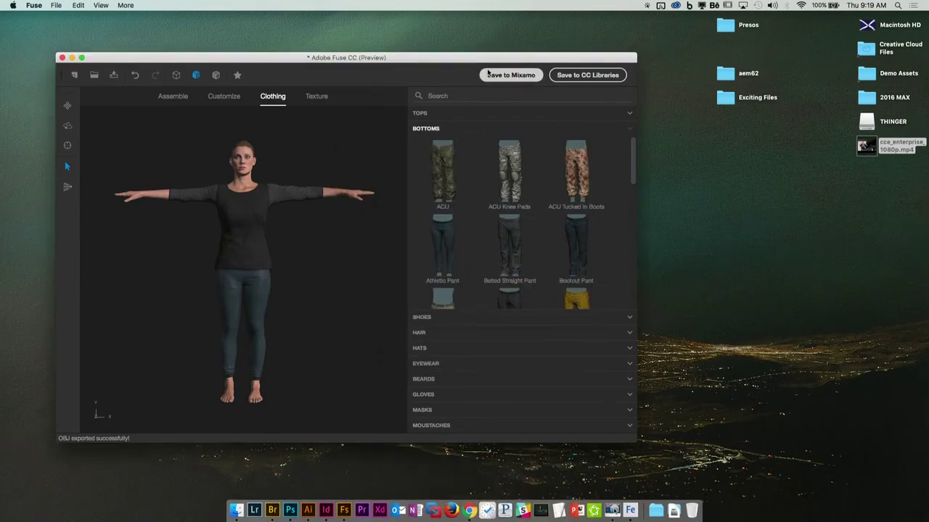
{"action": "left_click_drag", "start_coordinate": [460, 59], "coordinate": [458, 43]}
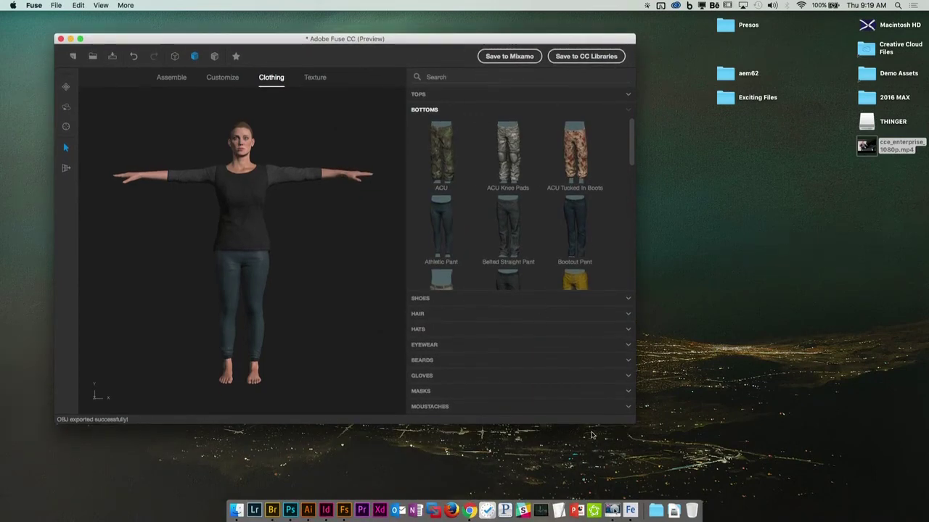
{"action": "left_click_drag", "start_coordinate": [632, 422], "coordinate": [912, 432]}
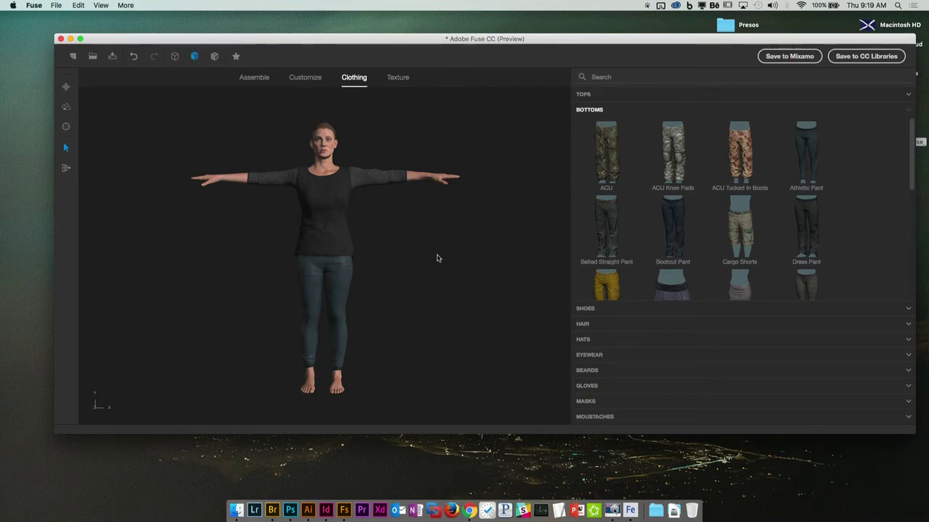
Step: Select the character's shirt and orbit the view to see the character from the side
{"action": "left_click", "coordinate": [274, 179]}
{"action": "left_click", "coordinate": [65, 86]}
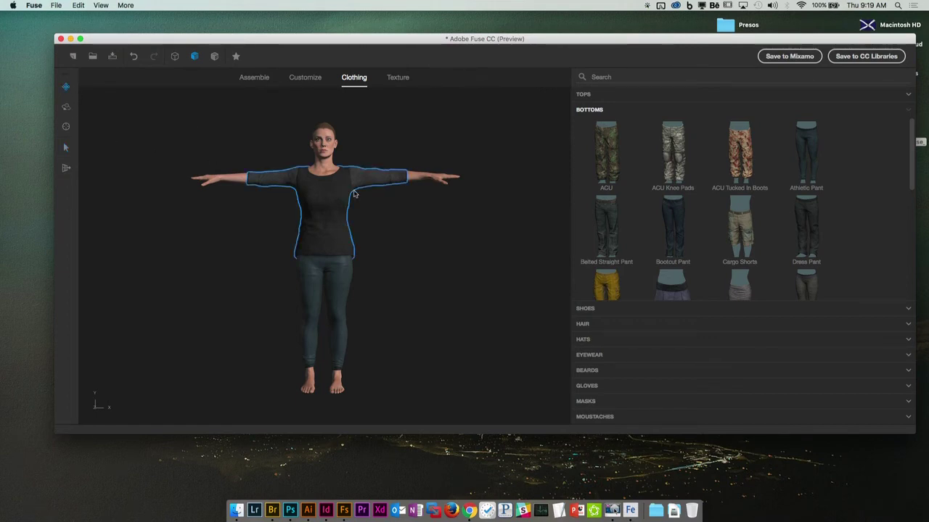
{"action": "left_click", "coordinate": [66, 106]}
{"action": "left_click_drag", "start_coordinate": [271, 160], "coordinate": [350, 269]}
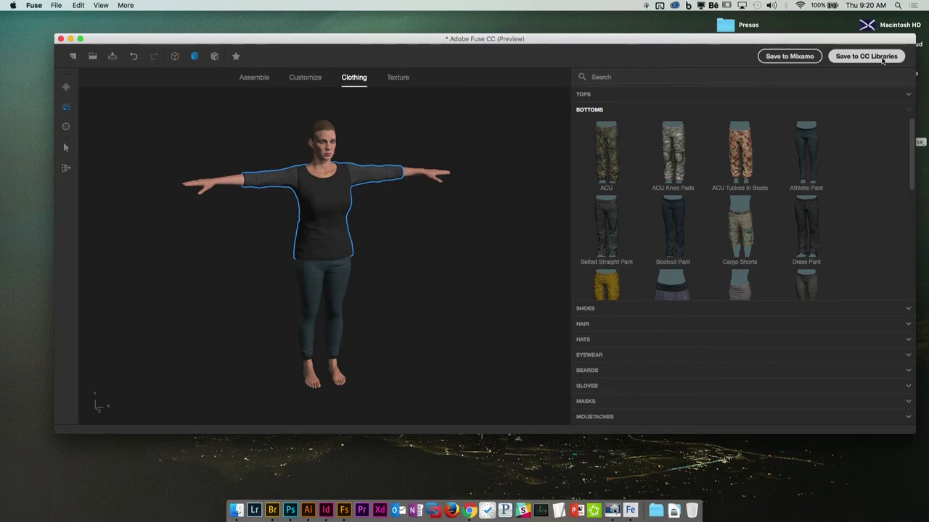
{"action": "left_click", "coordinate": [289, 510]}
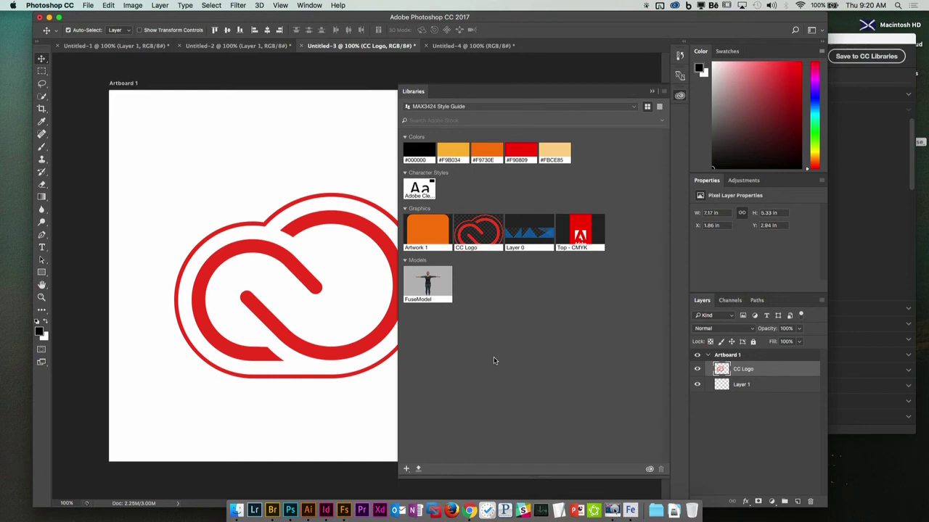
Step: Create a new HDTV 1080p (1920x1080) document and drag the FuseModel from Libraries onto it
{"action": "key", "text": "super"}
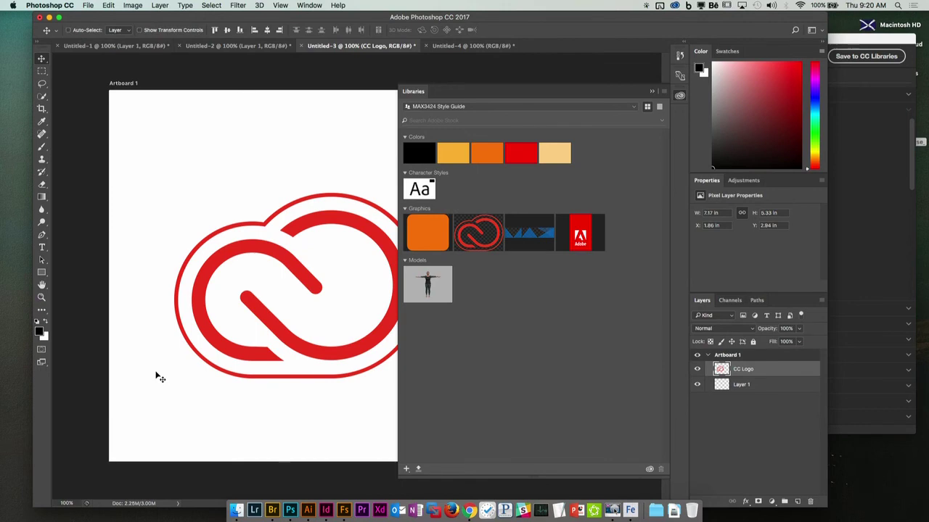
{"action": "key", "text": "super+n"}
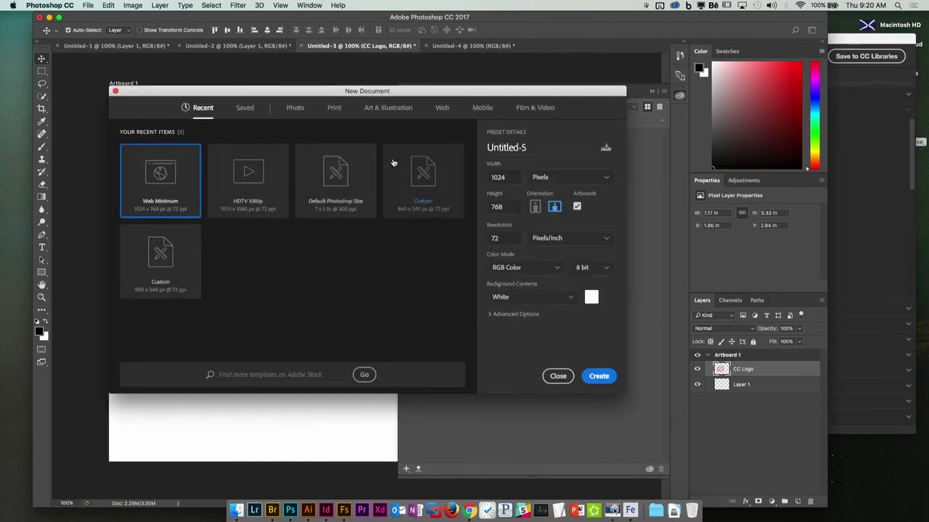
{"action": "left_click", "coordinate": [248, 172]}
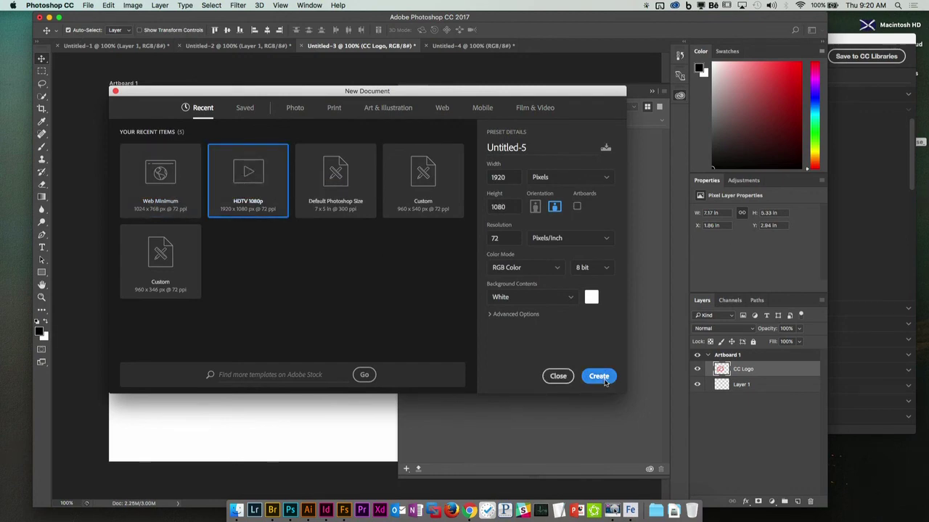
{"action": "left_click", "coordinate": [599, 375]}
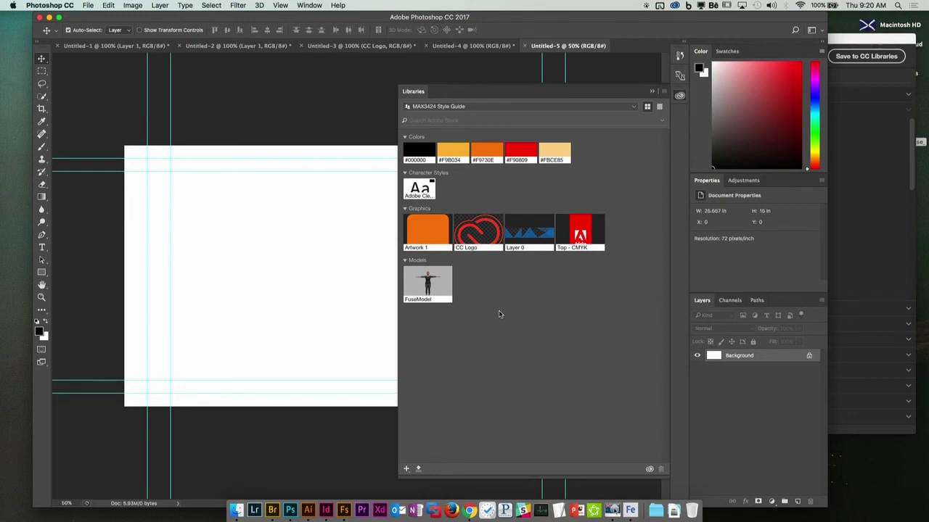
{"action": "left_click_drag", "start_coordinate": [435, 289], "coordinate": [320, 273]}
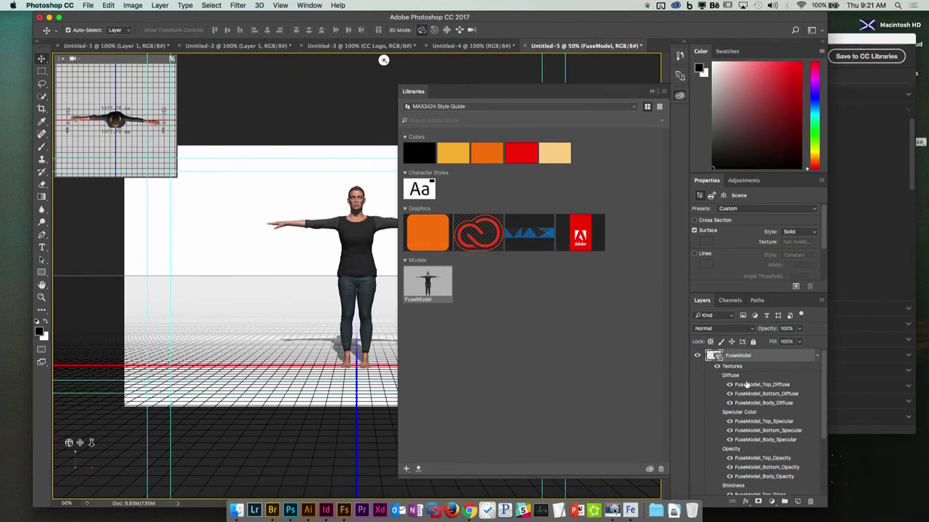
Step: Place, shrink and position the CC Logo on the FuseModel_Top_Diffuse texture, then close it
{"action": "mouse_move", "coordinate": [746, 385]}
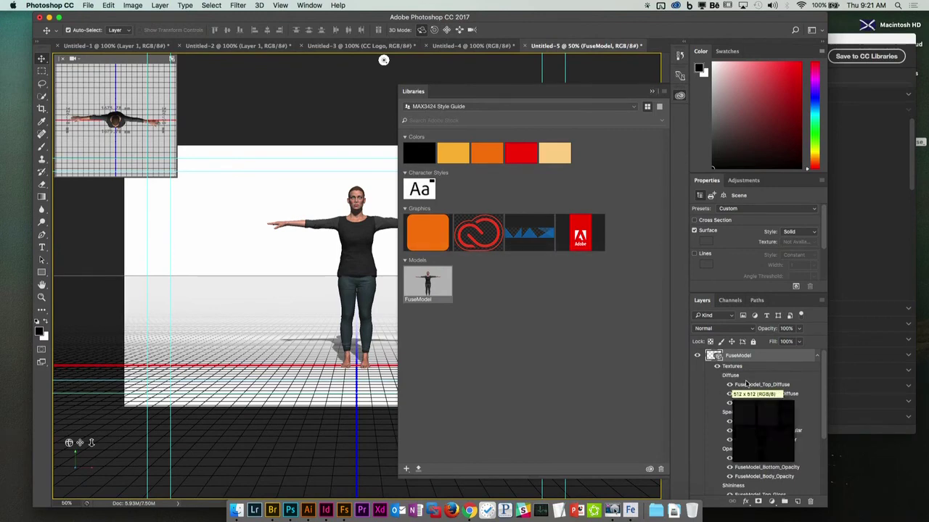
{"action": "double_click", "coordinate": [746, 385]}
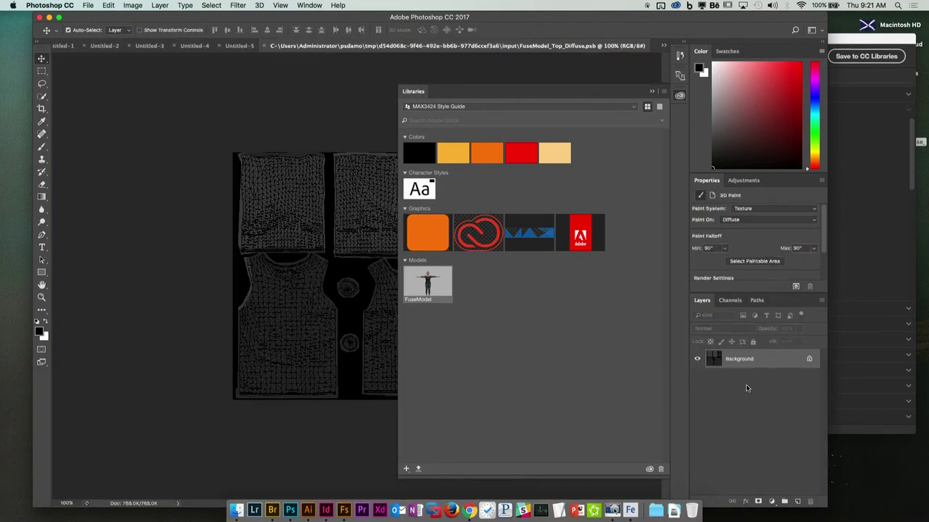
{"action": "left_click_drag", "start_coordinate": [469, 233], "coordinate": [266, 327]}
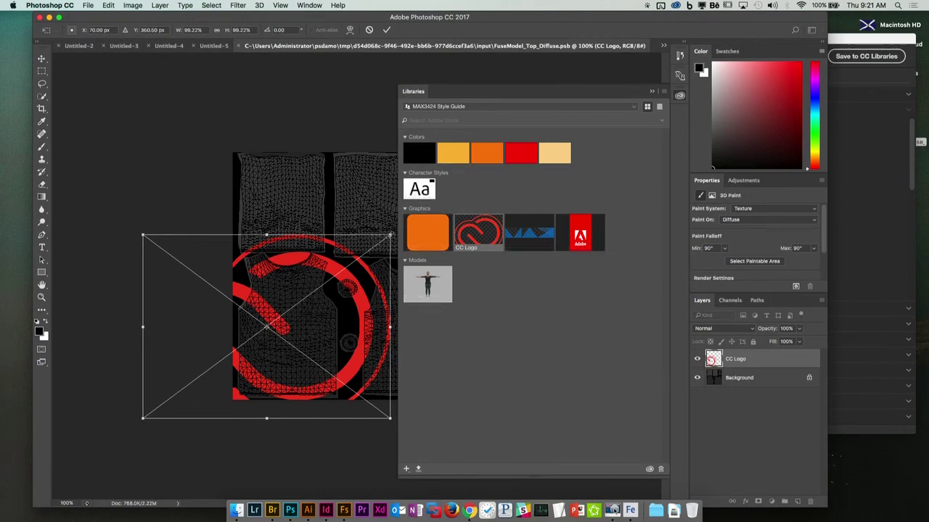
{"action": "left_click_drag", "start_coordinate": [391, 236], "coordinate": [361, 258]}
{"action": "left_click_drag", "start_coordinate": [304, 281], "coordinate": [274, 294]}
{"action": "left_click_drag", "start_coordinate": [253, 352], "coordinate": [320, 343]}
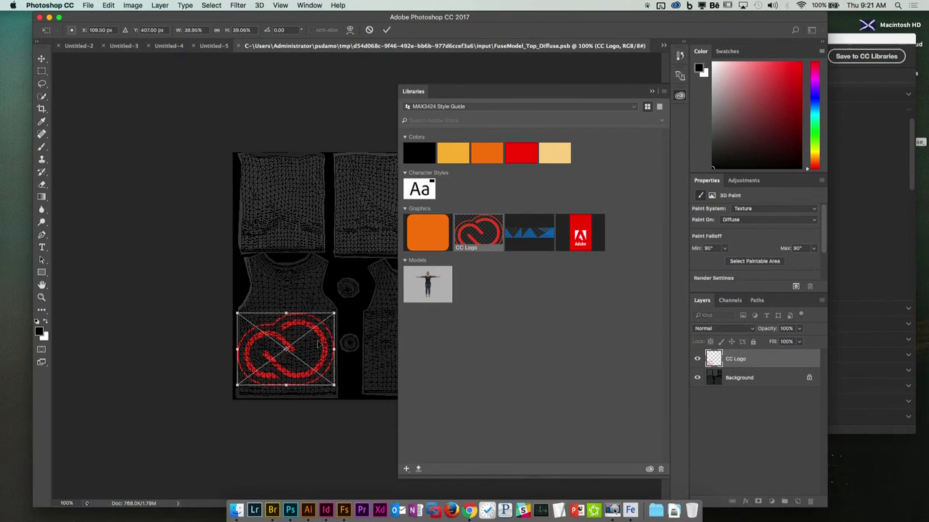
{"action": "key", "text": "super+w"}
{"action": "key", "text": "Return"}
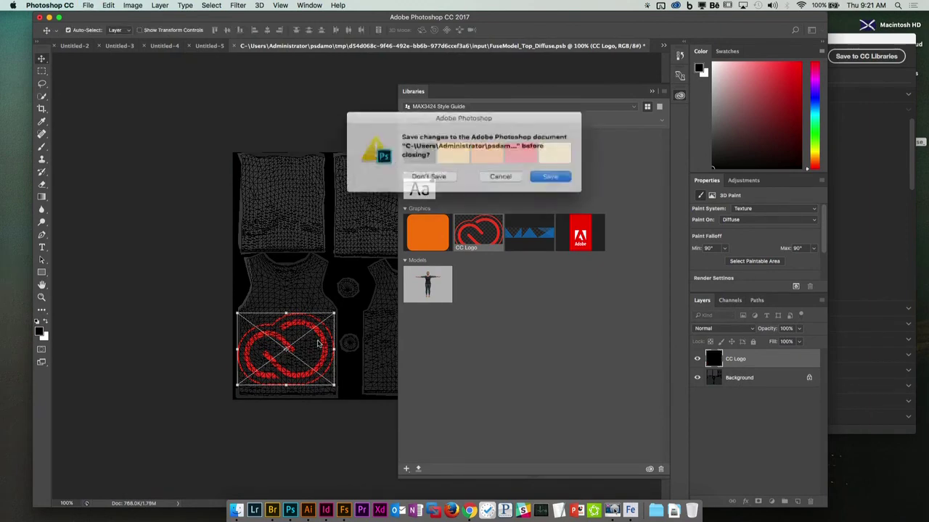
{"action": "key", "text": "Return"}
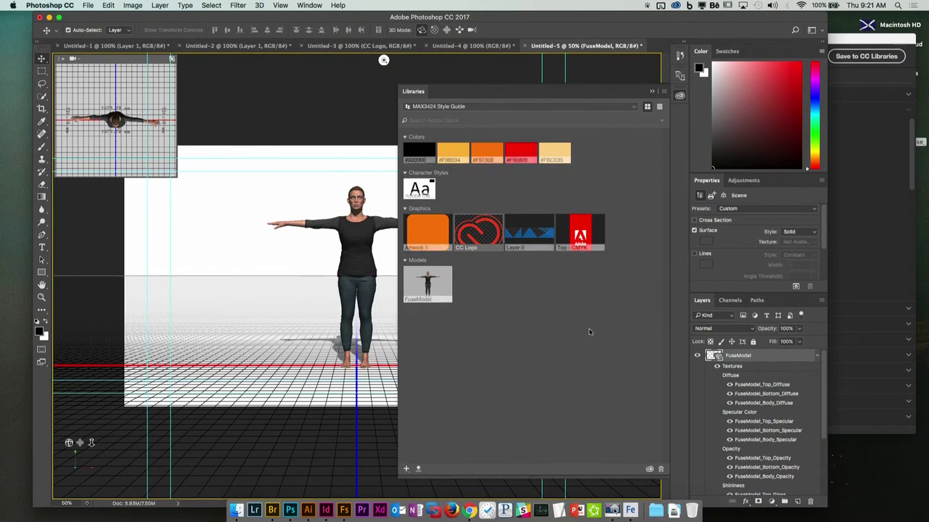
Step: Reopen the shirt texture, place the CC Logo at about 40% on the shirt front, and save
{"action": "double_click", "coordinate": [765, 377]}
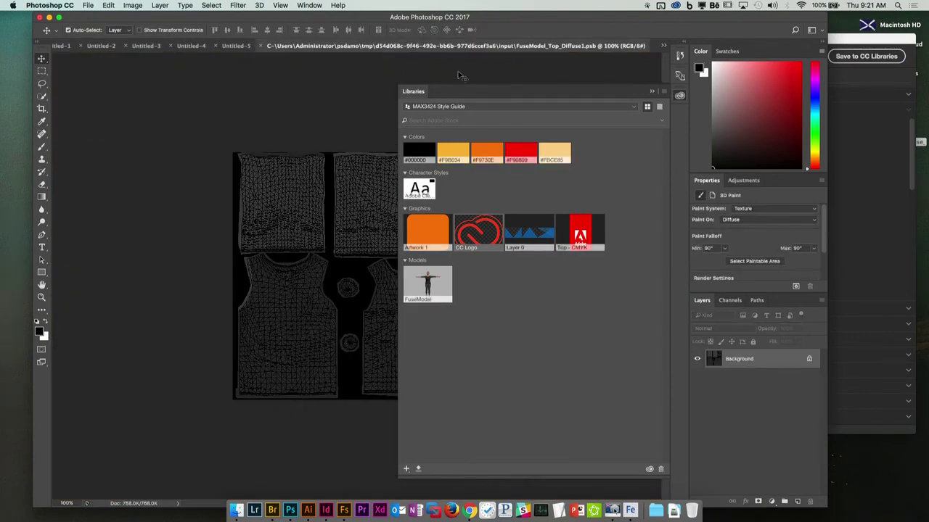
{"action": "left_click_drag", "start_coordinate": [399, 468], "coordinate": [500, 480]}
{"action": "left_click_drag", "start_coordinate": [577, 256], "coordinate": [404, 350]}
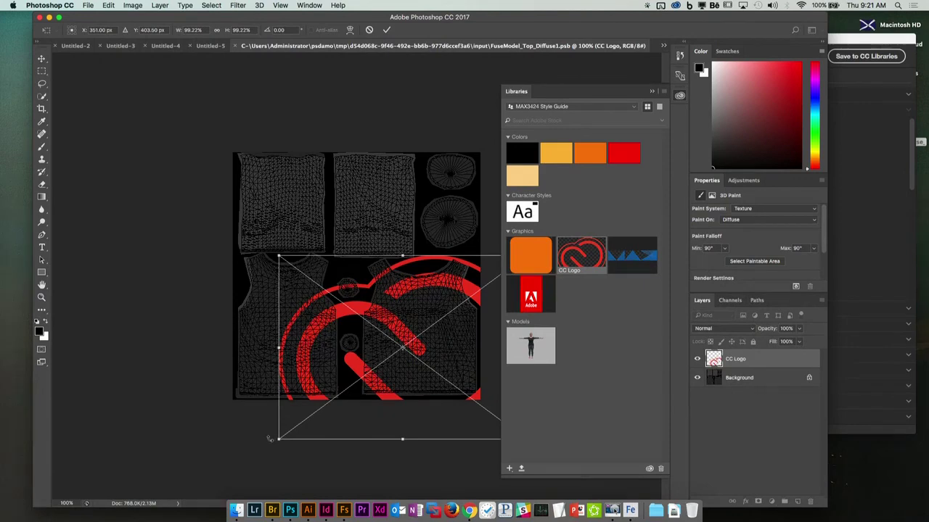
{"action": "left_click_drag", "start_coordinate": [278, 438], "coordinate": [425, 335]}
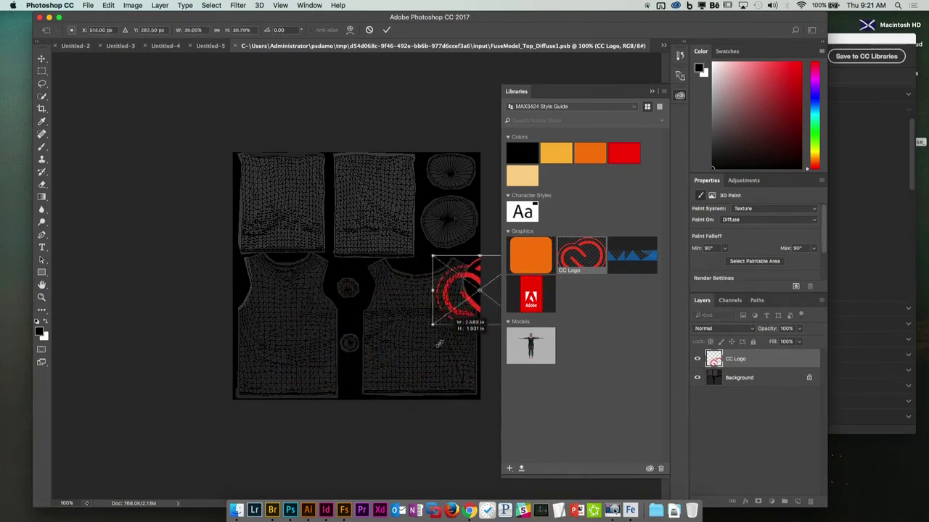
{"action": "left_click_drag", "start_coordinate": [463, 294], "coordinate": [406, 340]}
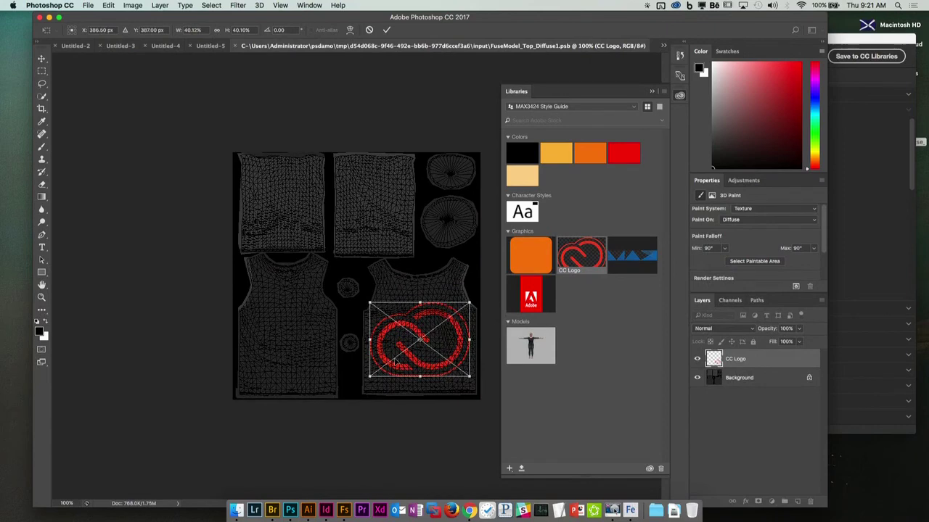
{"action": "key", "text": "Return"}
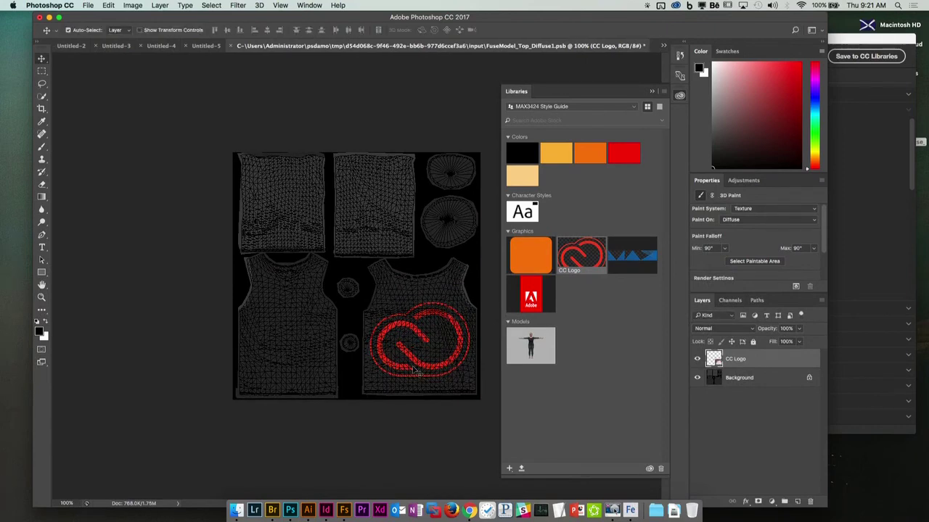
{"action": "key", "text": "super+w"}
{"action": "left_click", "coordinate": [552, 178]}
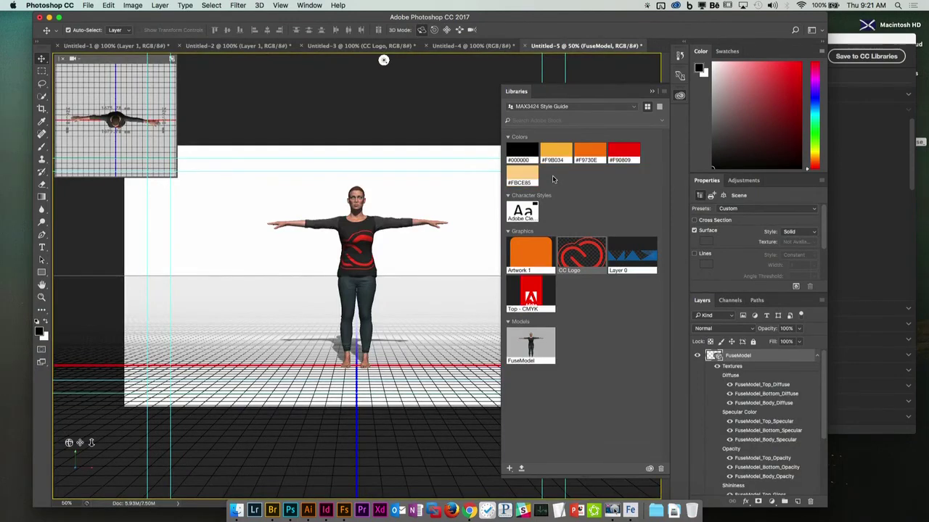
{"action": "key", "text": "super+equal"}
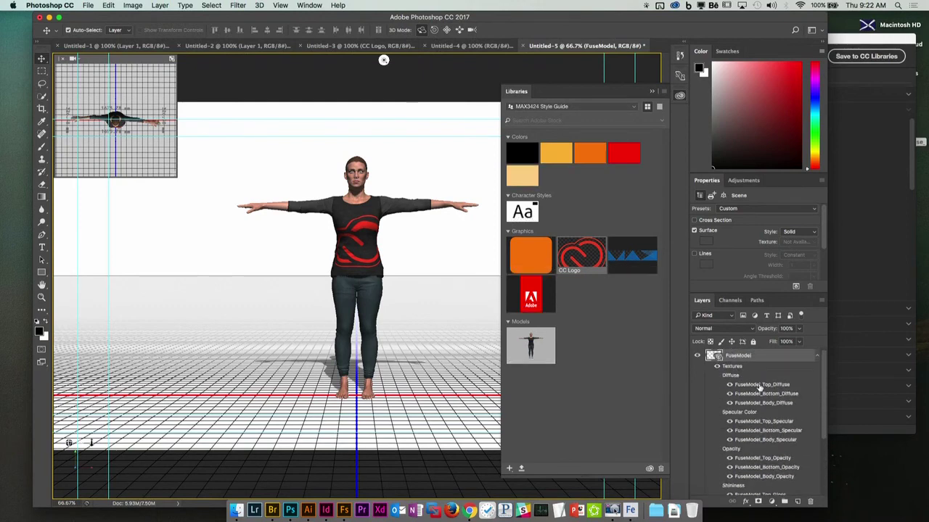
Step: Switch to the 3D workspace, select Tops_Skeleton, and pick the Reaction To Getting Clipped preset
{"action": "mouse_move", "coordinate": [759, 387]}
{"action": "left_click", "coordinate": [812, 30]}
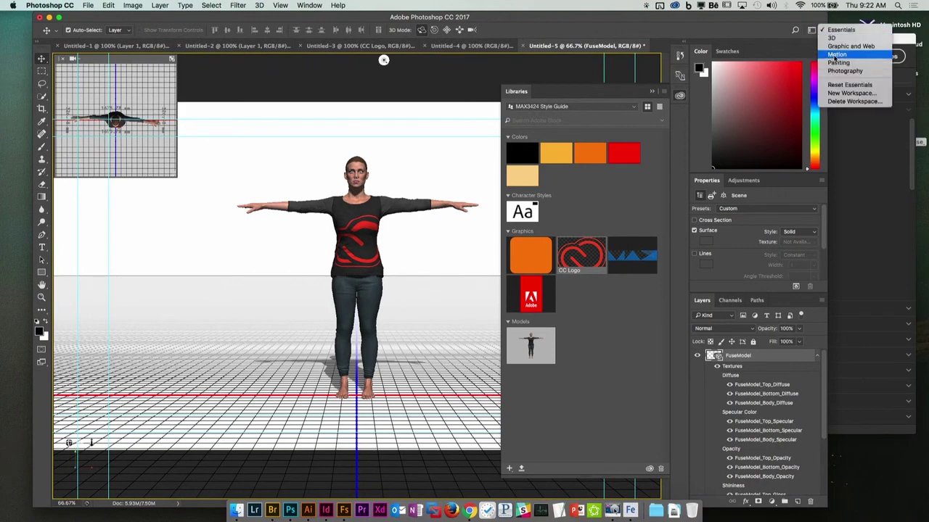
{"action": "left_click", "coordinate": [833, 38]}
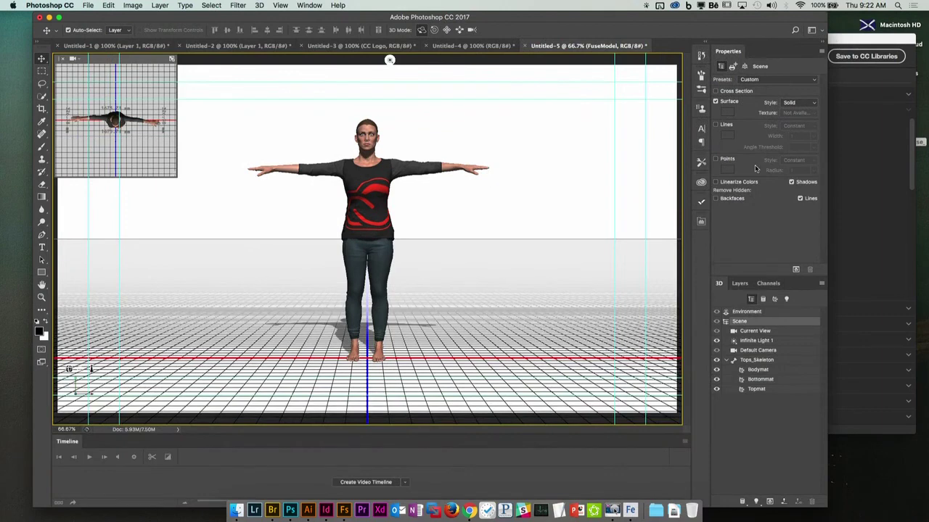
{"action": "left_click", "coordinate": [762, 360]}
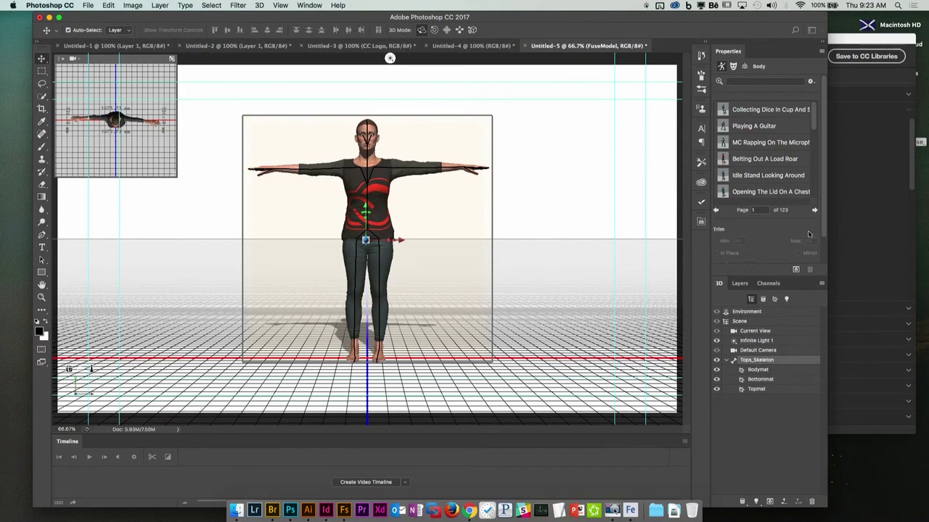
{"action": "scroll", "coordinate": [789, 167], "scroll_direction": "down", "scroll_amount": 3}
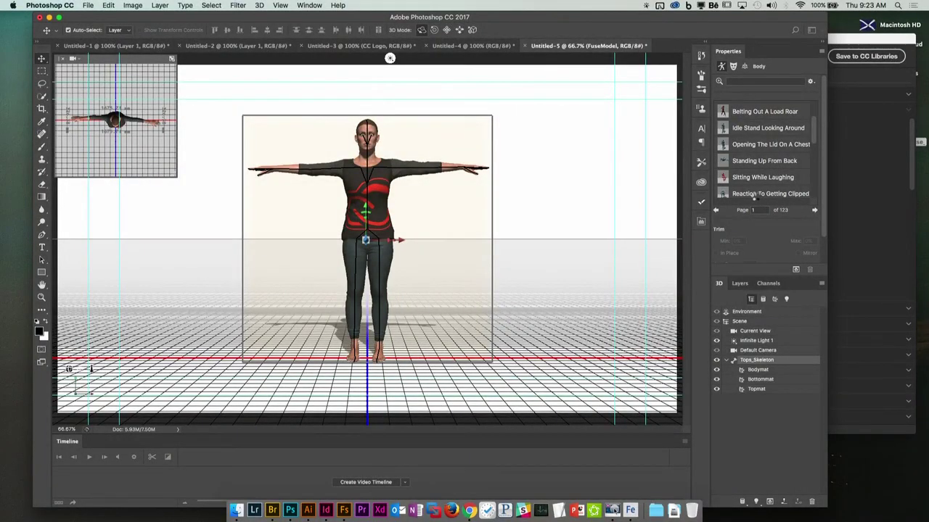
{"action": "left_click", "coordinate": [754, 194]}
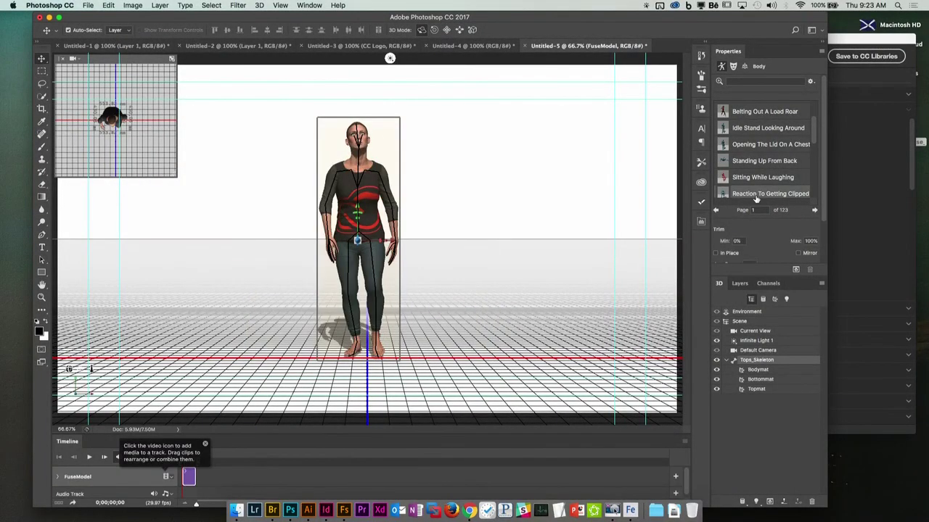
Step: Play the Reaction To Getting Clipped animation once in the Timeline, stop it, then switch to Project Felix
{"action": "left_click", "coordinate": [88, 458]}
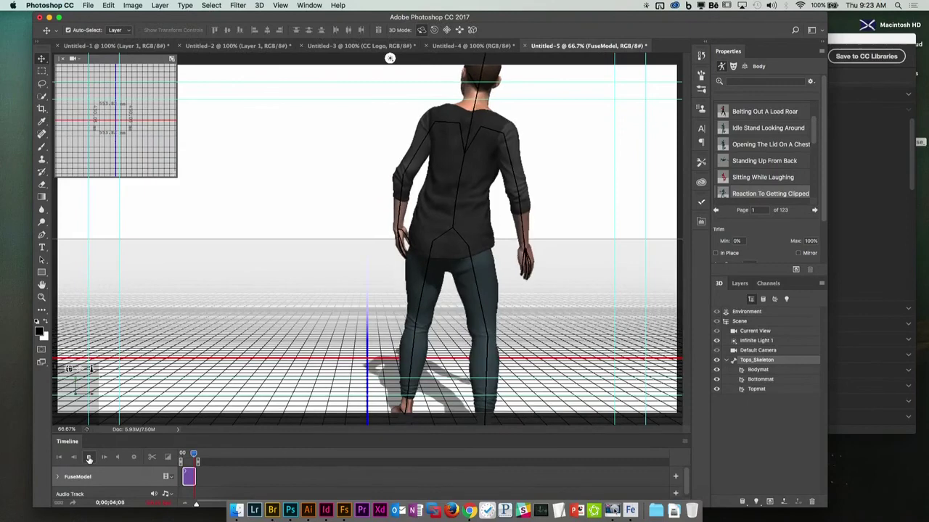
{"action": "left_click", "coordinate": [89, 458]}
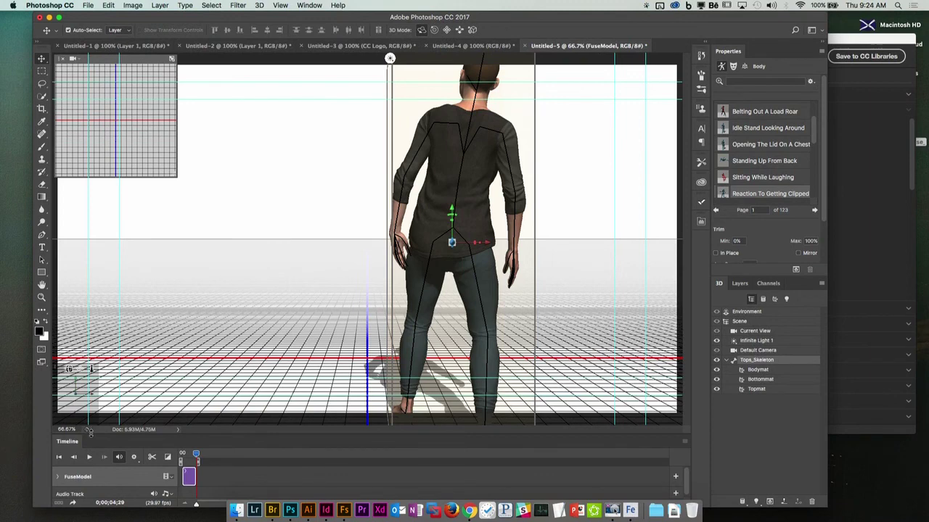
{"action": "left_click", "coordinate": [630, 508]}
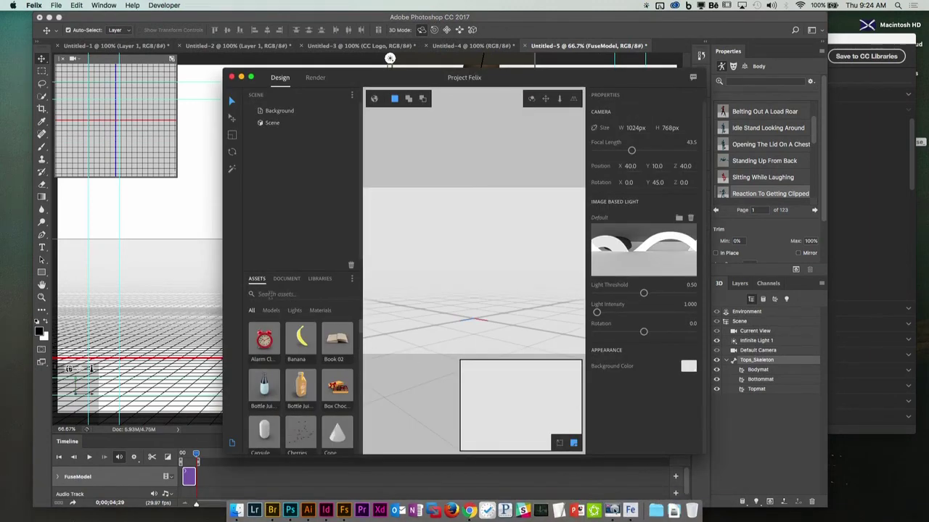
Step: Move the Felix window to the top-left and enlarge it
{"action": "left_click_drag", "start_coordinate": [354, 82], "coordinate": [165, 30]}
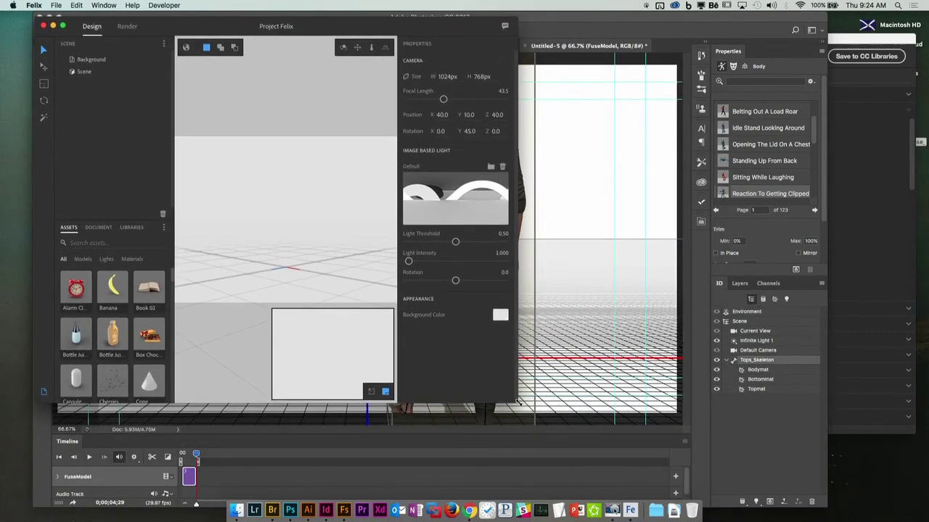
{"action": "left_click_drag", "start_coordinate": [520, 403], "coordinate": [564, 404]}
{"action": "left_click_drag", "start_coordinate": [724, 440], "coordinate": [878, 489]}
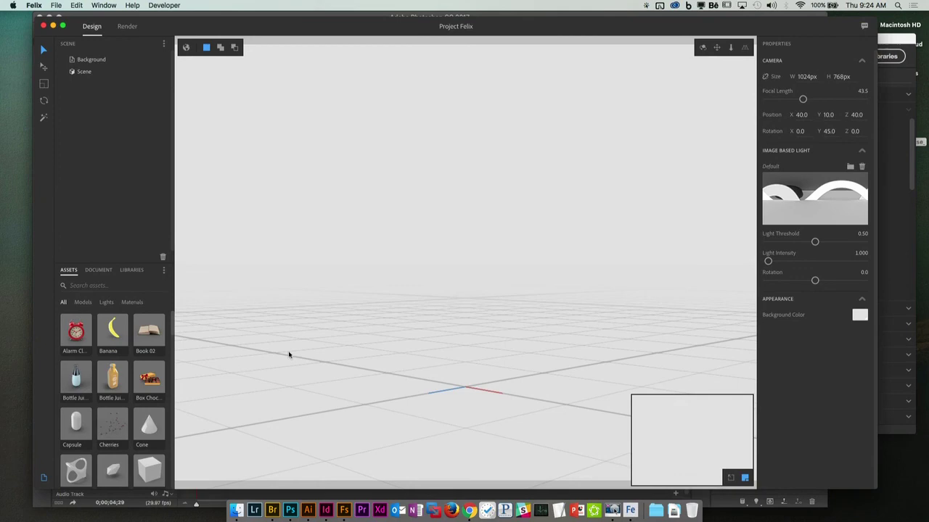
Step: Search the built-in assets for 'clock', filter to Materials, then clear the search
{"action": "left_click", "coordinate": [95, 286]}
{"action": "left_click", "coordinate": [106, 286]}
{"action": "type", "text": "clock"}
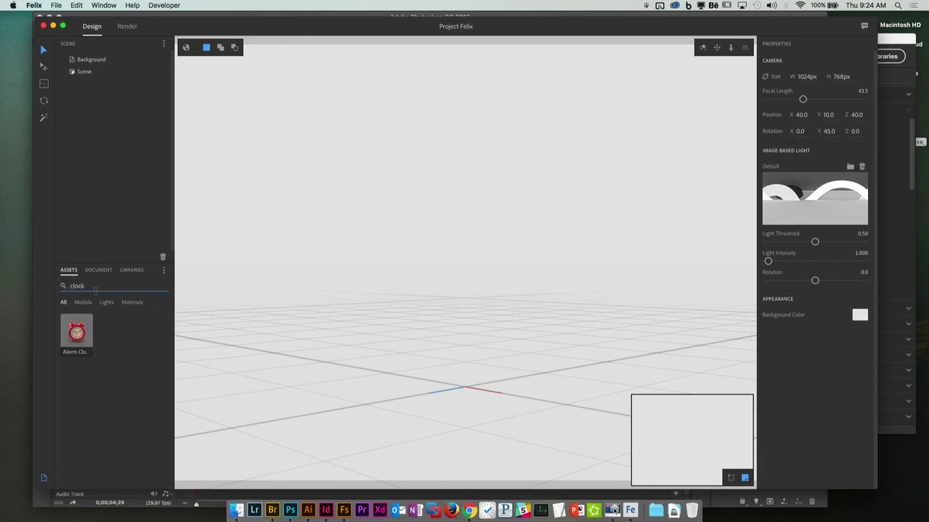
{"action": "double_click", "coordinate": [157, 286]}
{"action": "left_click", "coordinate": [132, 303]}
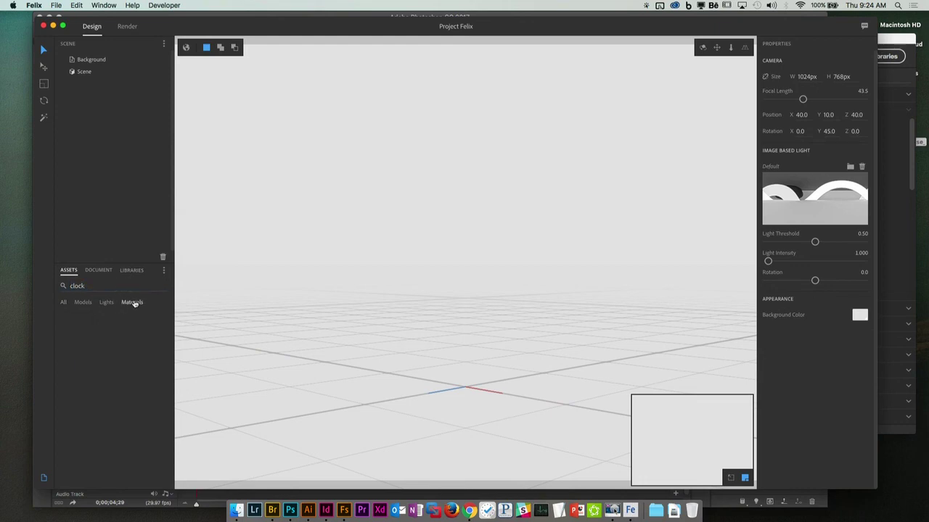
{"action": "double_click", "coordinate": [91, 287]}
{"action": "key", "text": "BackSpace"}
{"action": "left_click", "coordinate": [131, 271]}
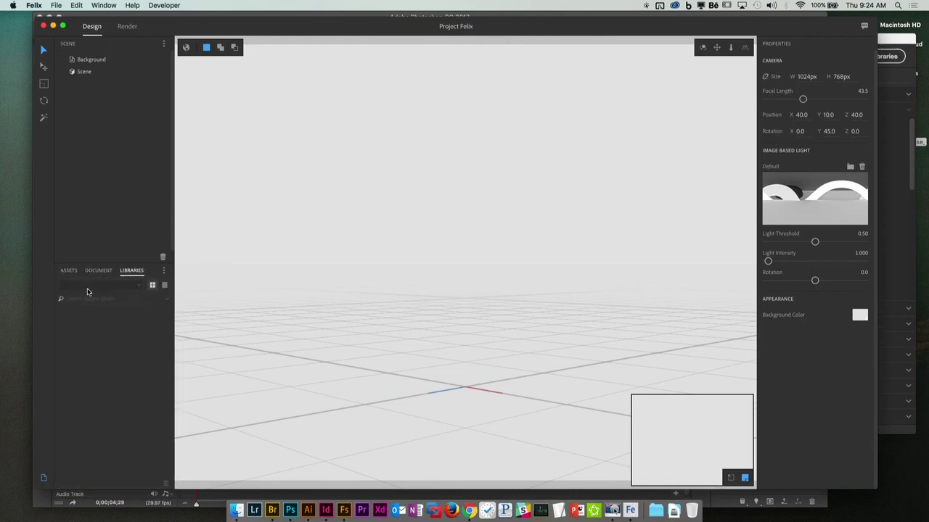
Step: Search Adobe Stock for 'clock' 3D models and browse the results
{"action": "left_click", "coordinate": [102, 299]}
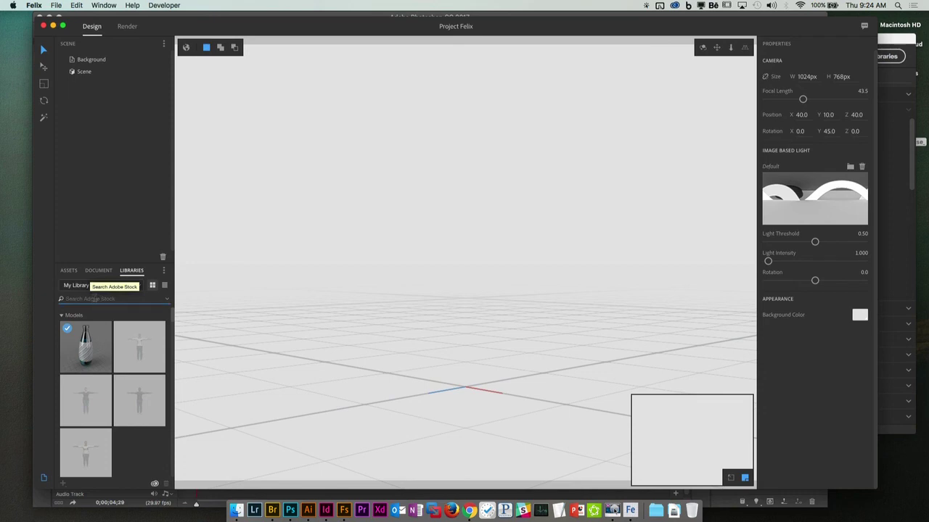
{"action": "type", "text": "clock"}
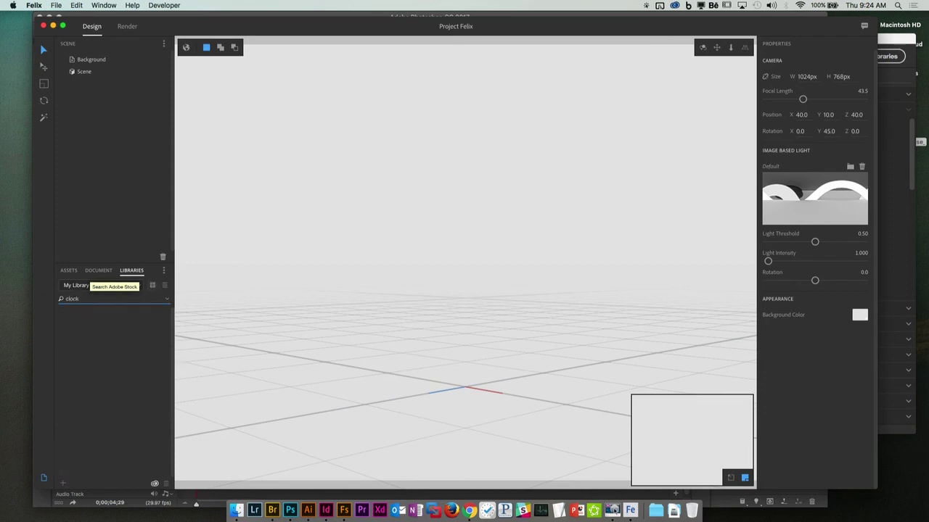
{"action": "key", "text": "Return"}
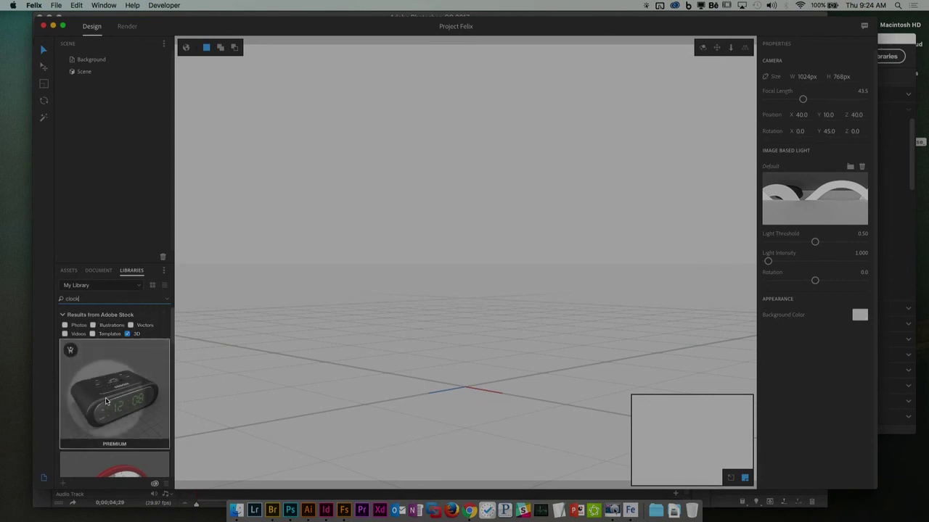
{"action": "mouse_move", "coordinate": [71, 355]}
{"action": "scroll", "coordinate": [95, 370], "scroll_direction": "down", "scroll_amount": 1}
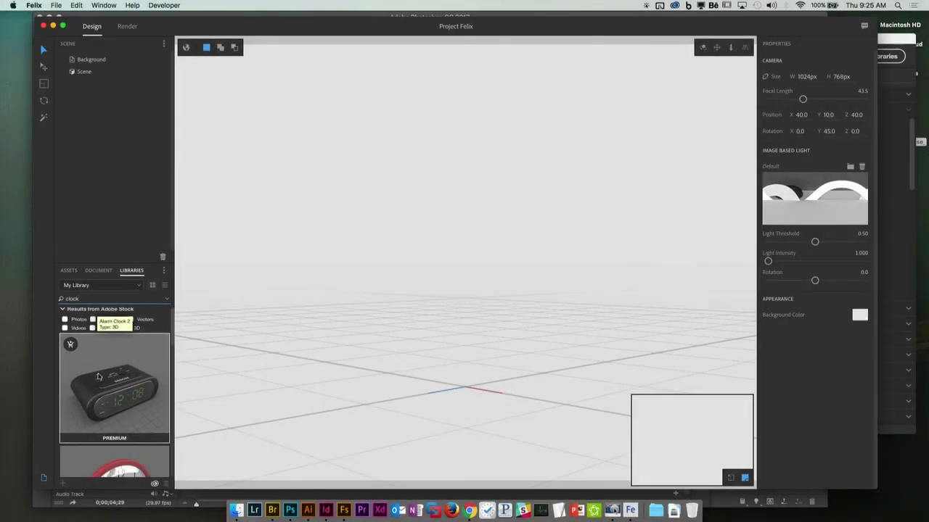
{"action": "scroll", "coordinate": [99, 377], "scroll_direction": "down", "scroll_amount": 5}
{"action": "scroll", "coordinate": [100, 384], "scroll_direction": "down", "scroll_amount": 3}
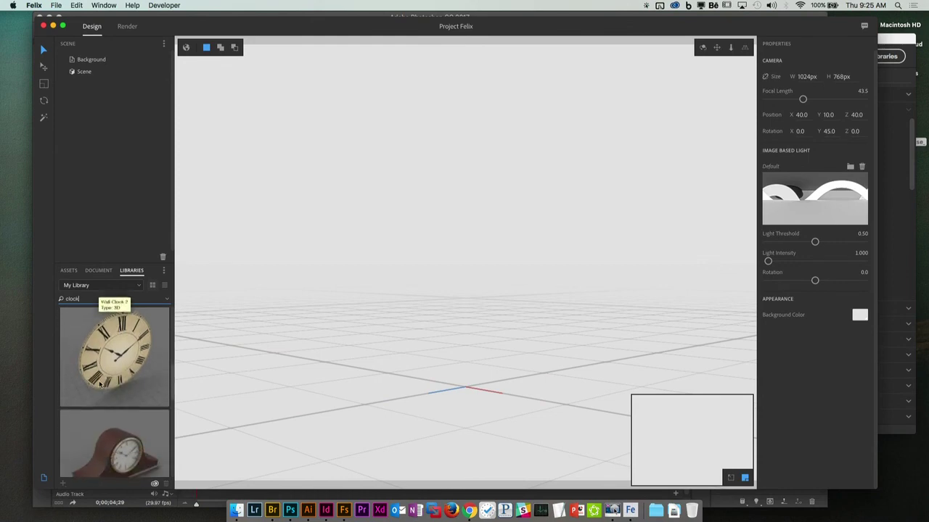
{"action": "scroll", "coordinate": [99, 385], "scroll_direction": "down", "scroll_amount": 6}
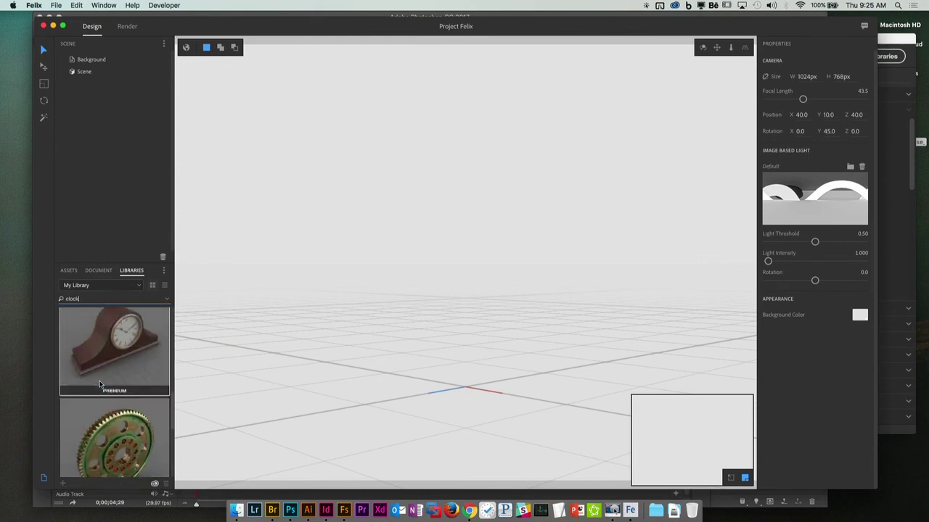
{"action": "scroll", "coordinate": [100, 385], "scroll_direction": "up", "scroll_amount": 14}
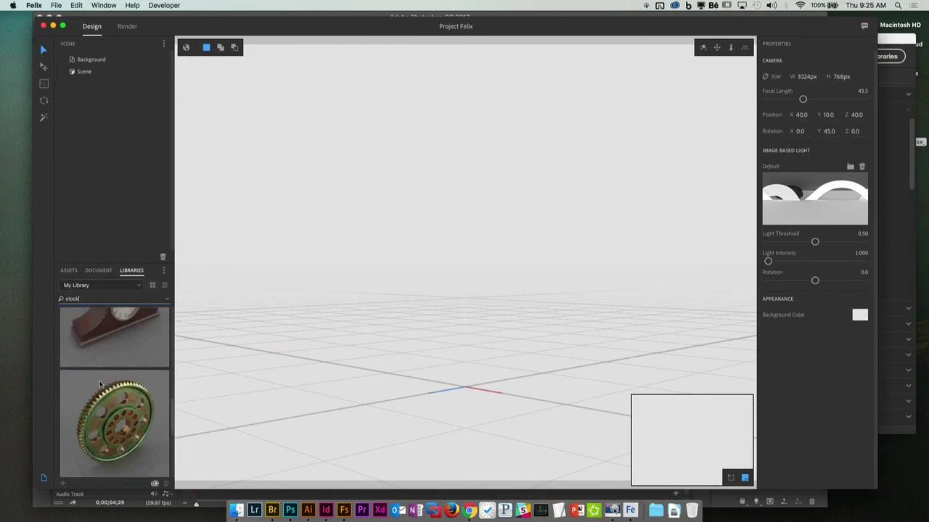
Step: Start licensing the premium alarm clock model, then cancel the purchase
{"action": "mouse_move", "coordinate": [99, 385]}
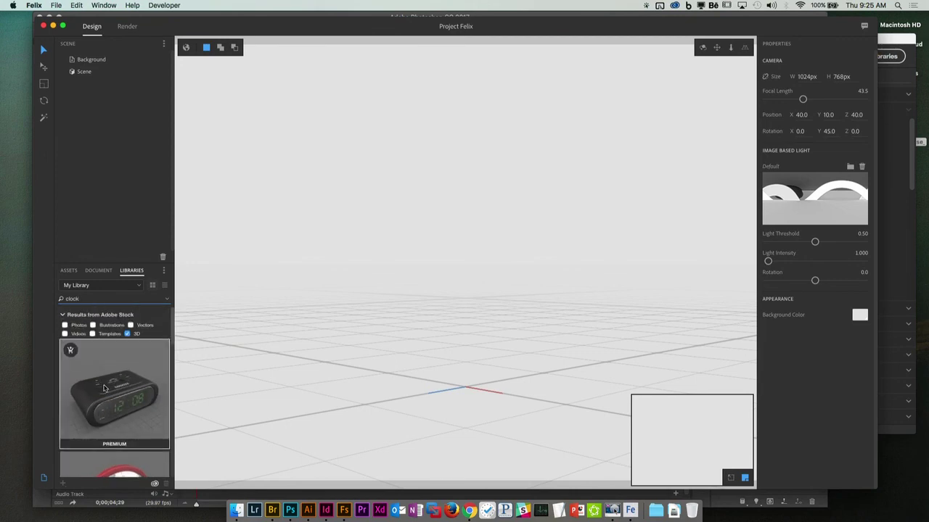
{"action": "left_click", "coordinate": [70, 353]}
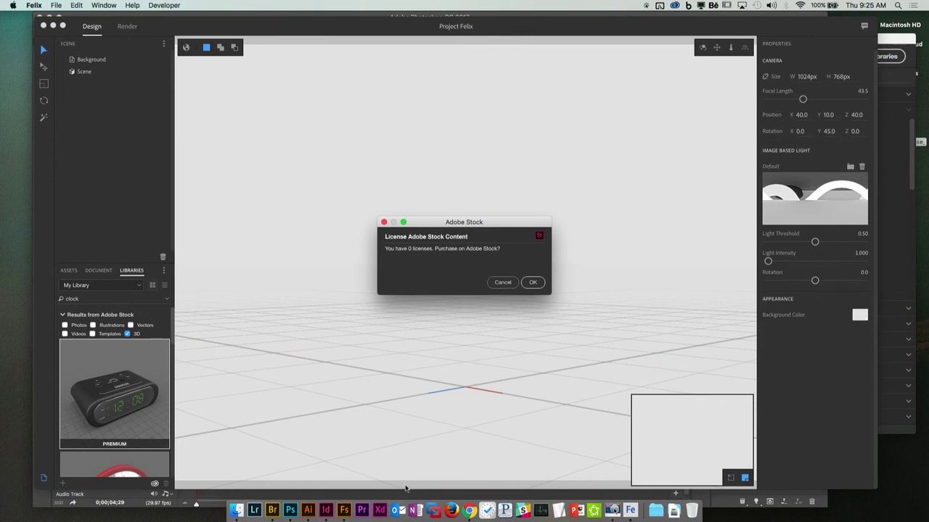
{"action": "left_click", "coordinate": [501, 284]}
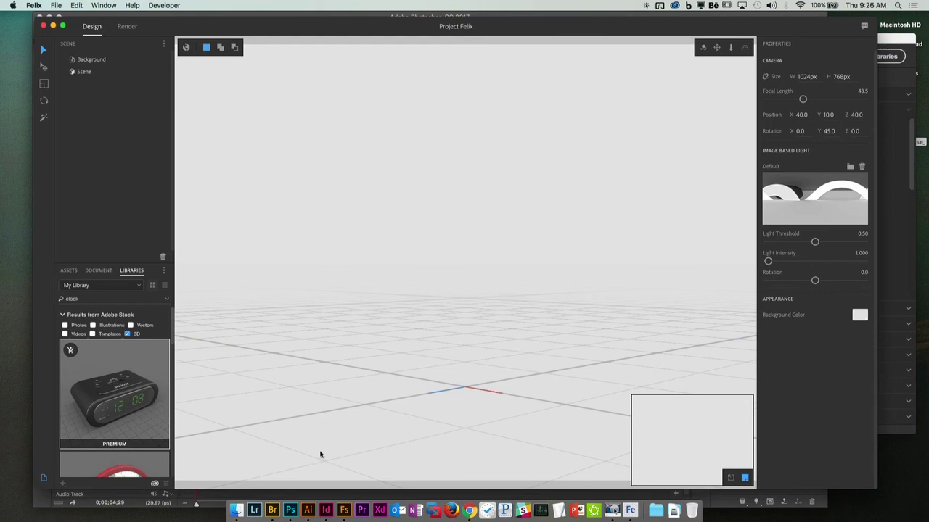
Step: After the 2015 version fails to open, launch Premiere Pro CC 2017 via a Spotlight search for 'prem'
{"action": "left_click", "coordinate": [360, 508]}
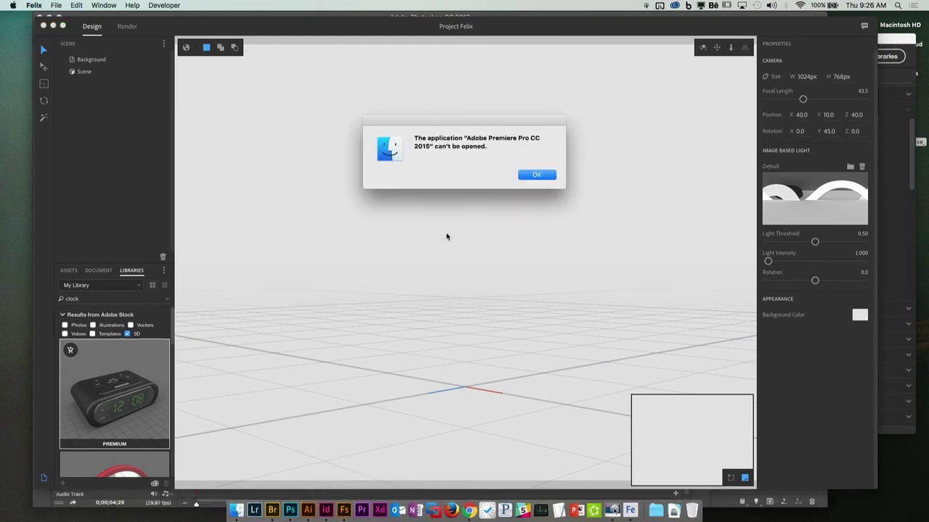
{"action": "left_click", "coordinate": [544, 175]}
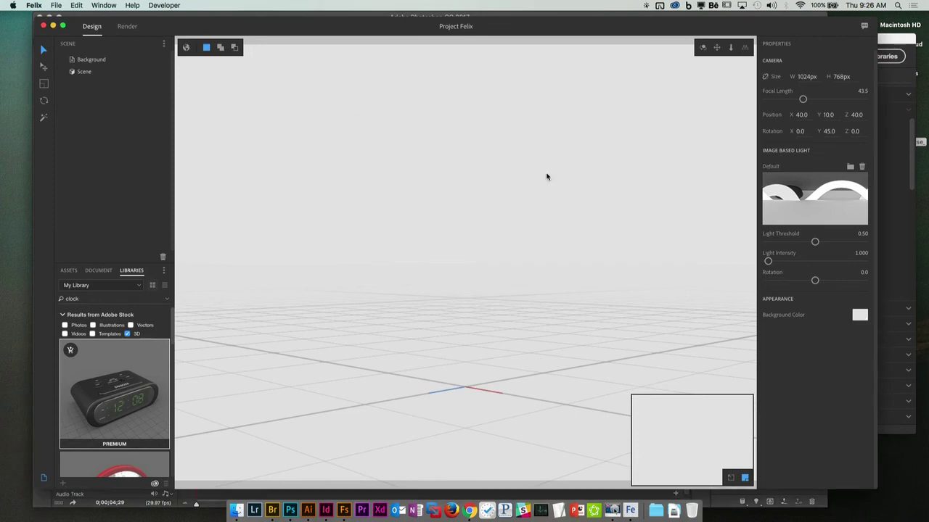
{"action": "left_click", "coordinate": [898, 6]}
{"action": "type", "text": "prem"}
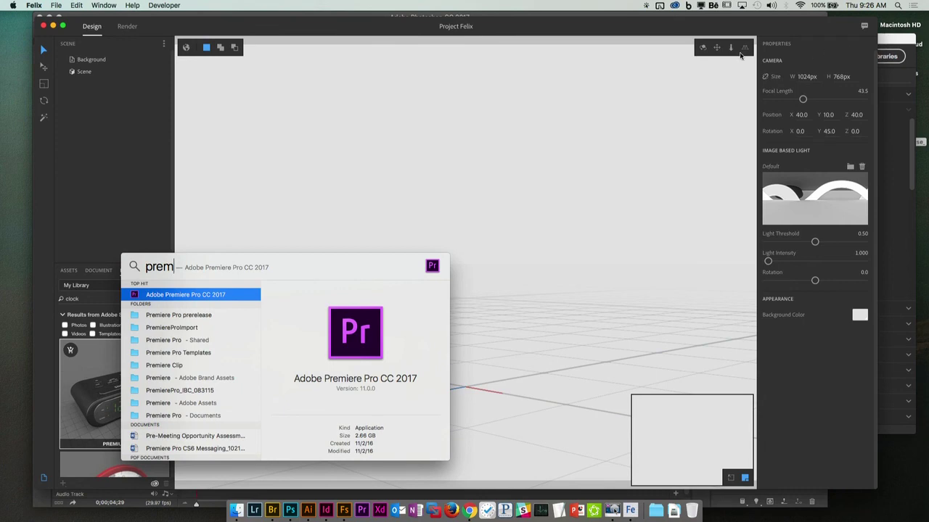
{"action": "left_click", "coordinate": [214, 296]}
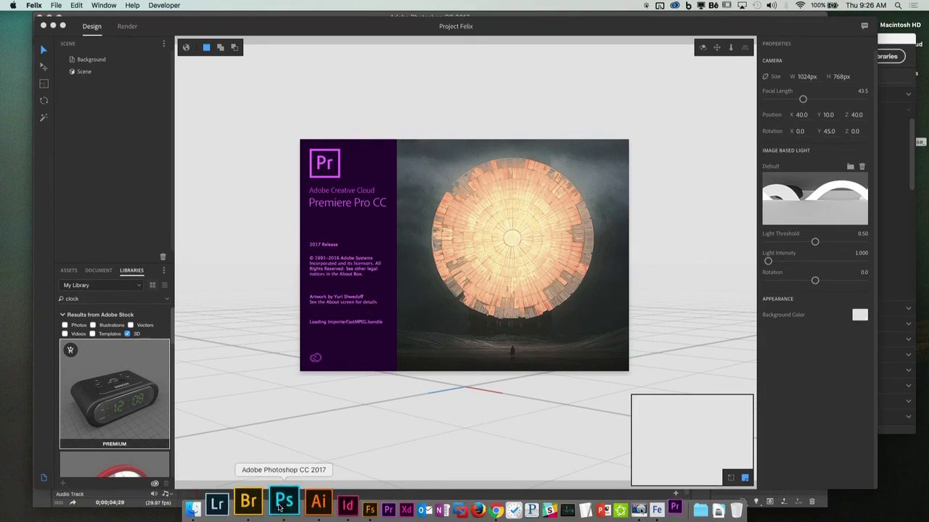
Step: Show the MAX3424 Style Guide library in Photoshop and choose Share Link from its menu
{"action": "left_click", "coordinate": [280, 505]}
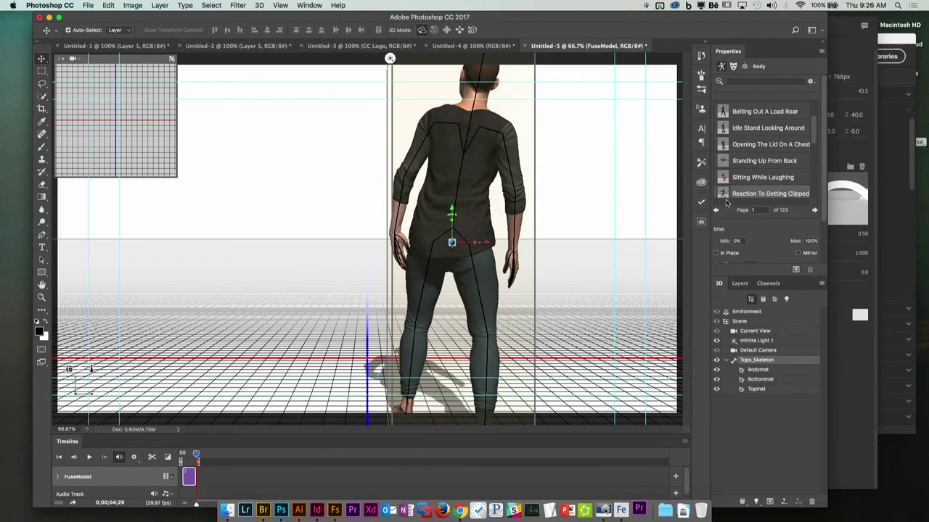
{"action": "left_click", "coordinate": [701, 184]}
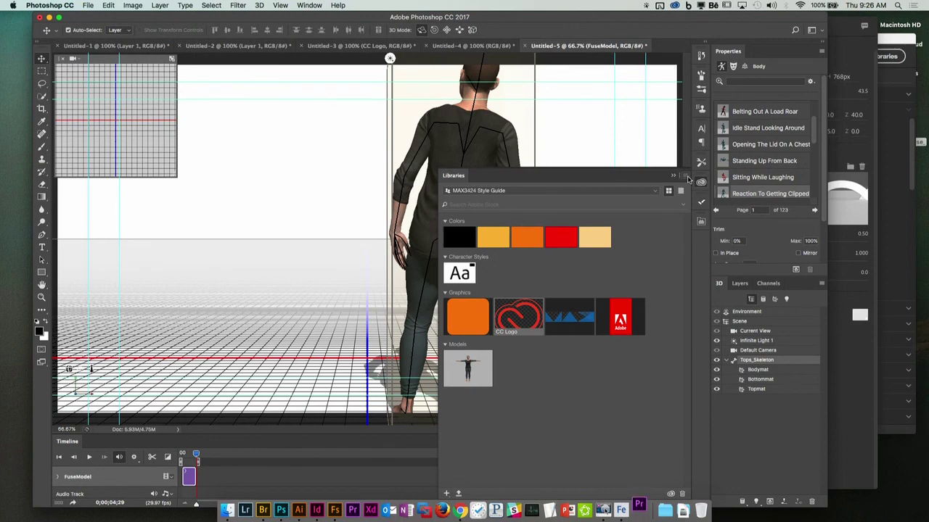
{"action": "left_click", "coordinate": [687, 178]}
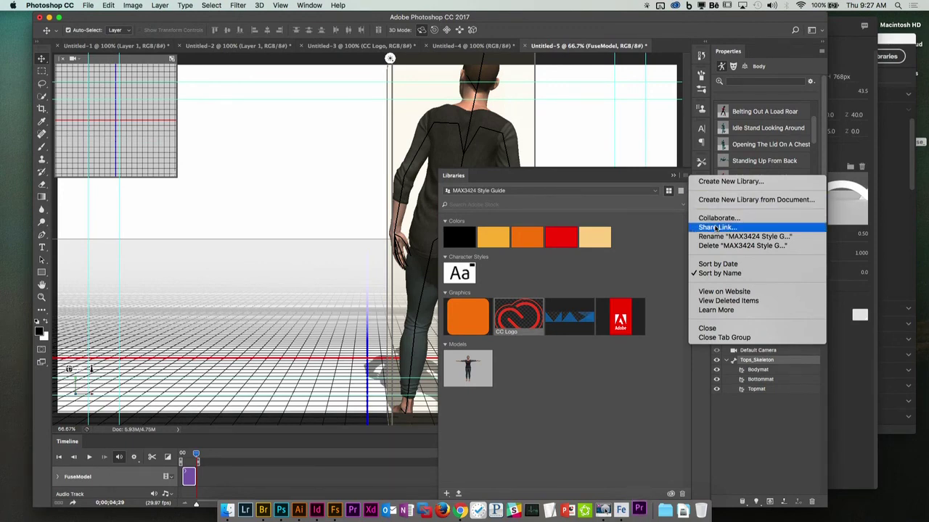
{"action": "left_click", "coordinate": [717, 228]}
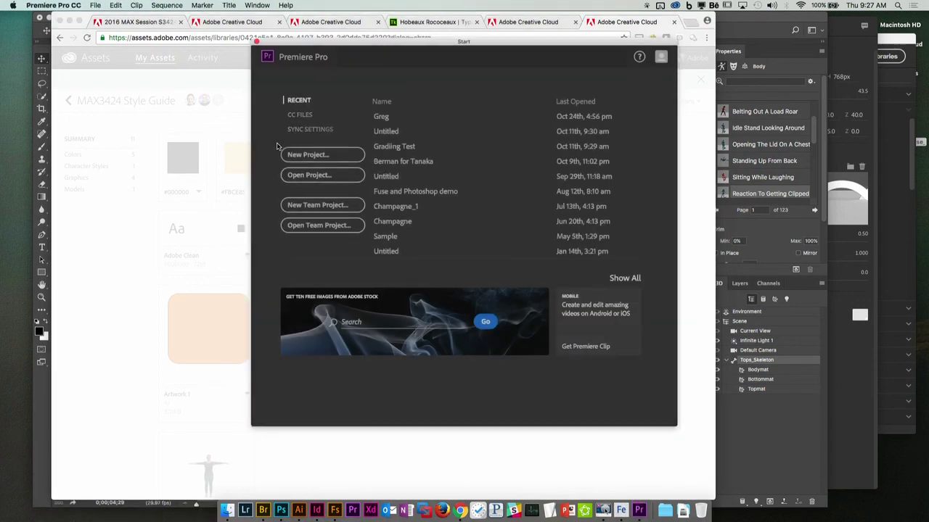
Step: Switch the MAX3424 Style Guide share setting from Private to Public, keeping Allow Follow and Allow Save
{"action": "left_click", "coordinate": [249, 63]}
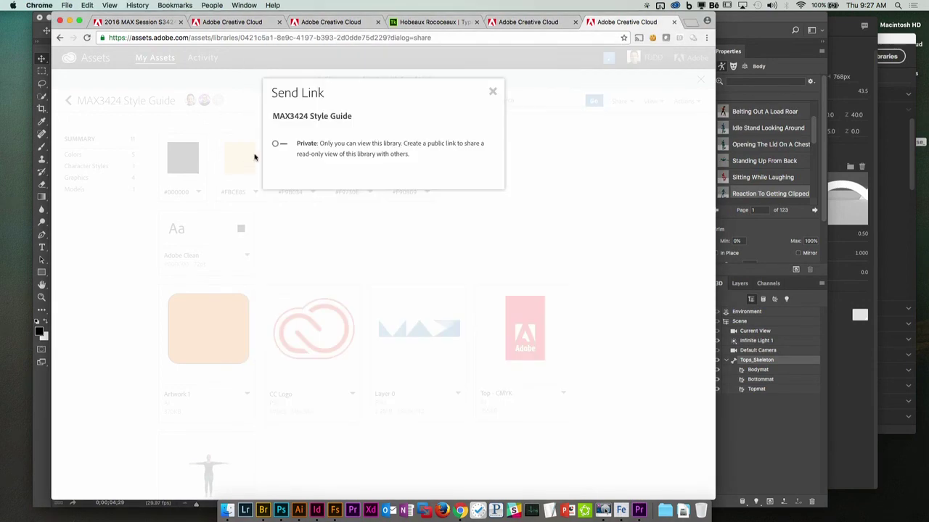
{"action": "left_click", "coordinate": [276, 147]}
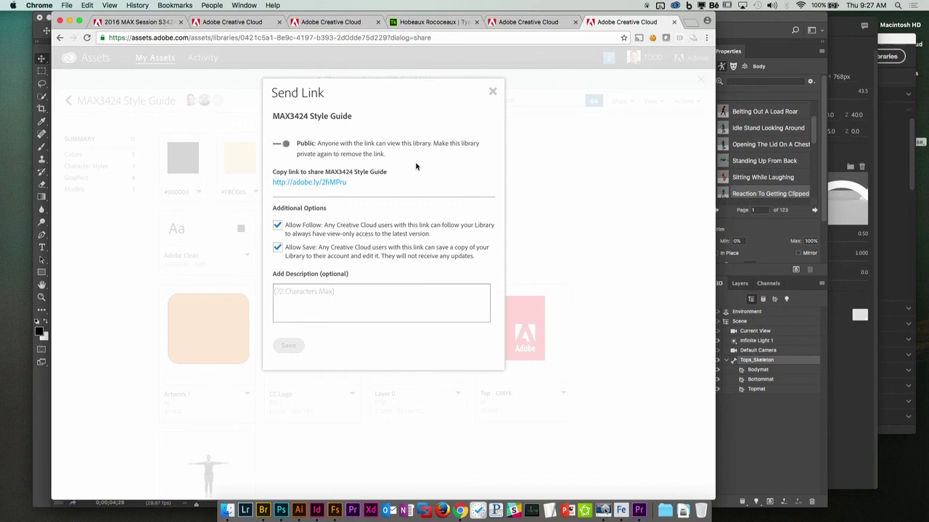
{"action": "left_click", "coordinate": [753, 19]}
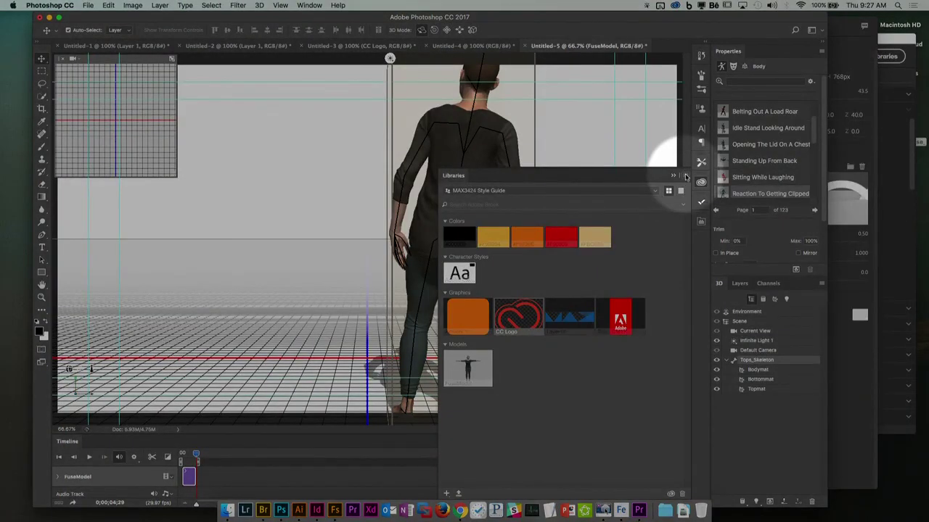
{"action": "left_click", "coordinate": [684, 175]}
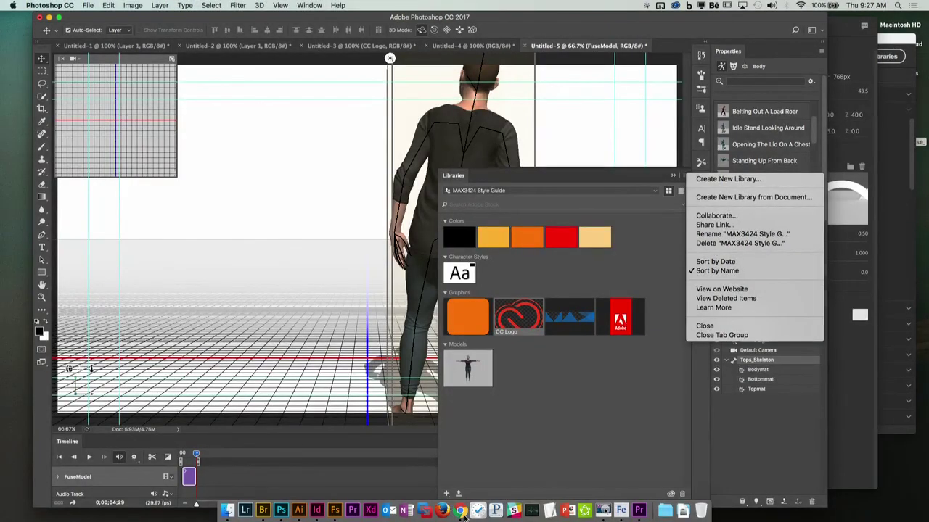
{"action": "left_click", "coordinate": [460, 510]}
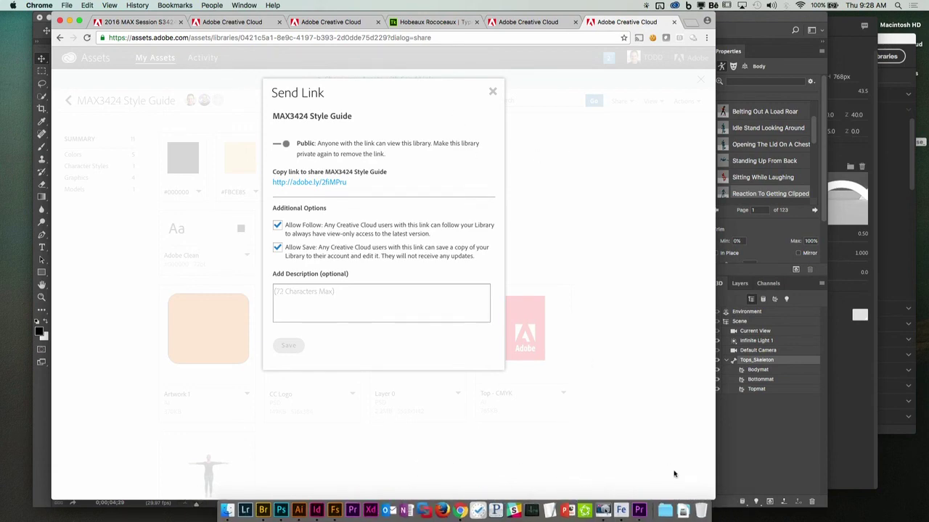
Step: Create a new Premiere Pro project, overwriting the existing Untitled project, and close the Frame.io panel
{"action": "left_click", "coordinate": [638, 504]}
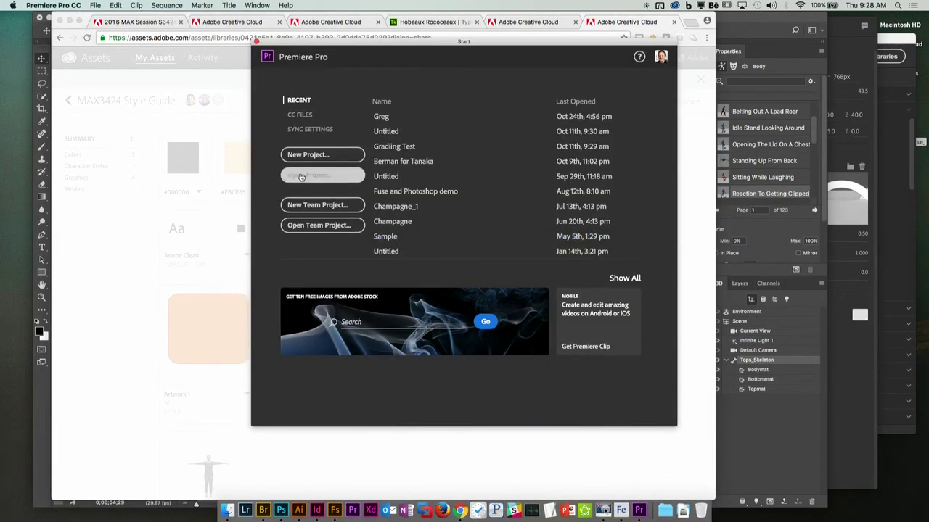
{"action": "left_click", "coordinate": [319, 156]}
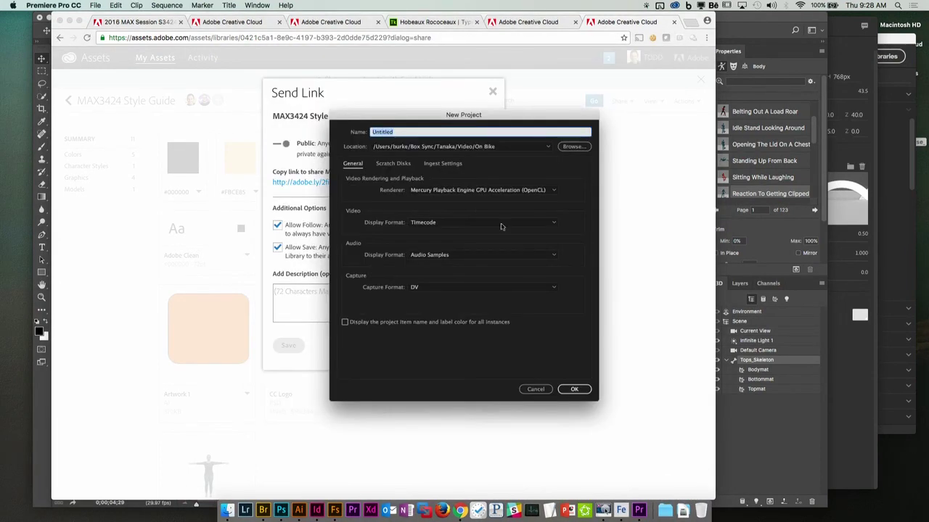
{"action": "left_click", "coordinate": [573, 390]}
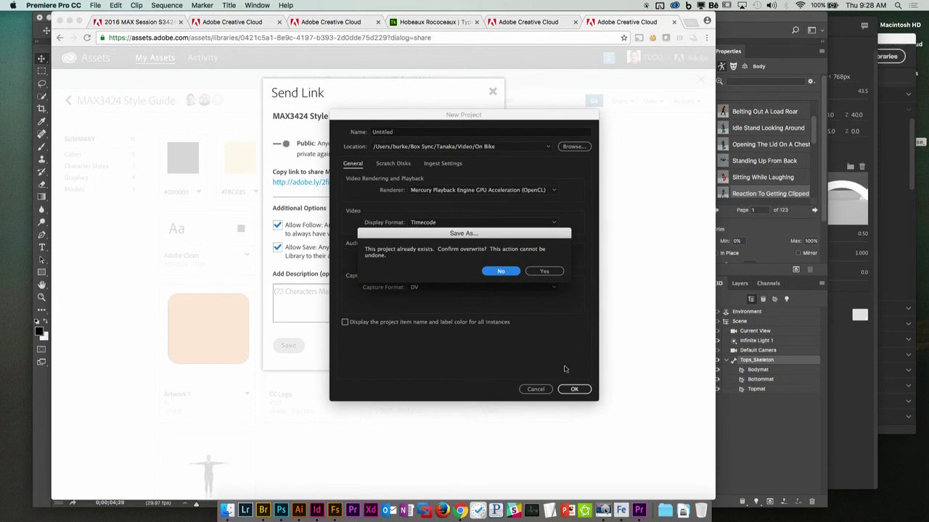
{"action": "left_click", "coordinate": [544, 271]}
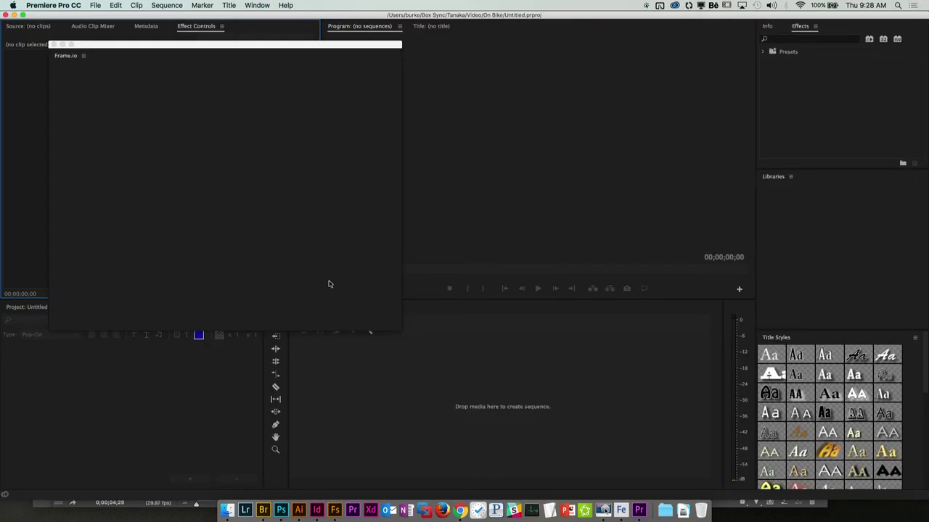
{"action": "left_click", "coordinate": [54, 46]}
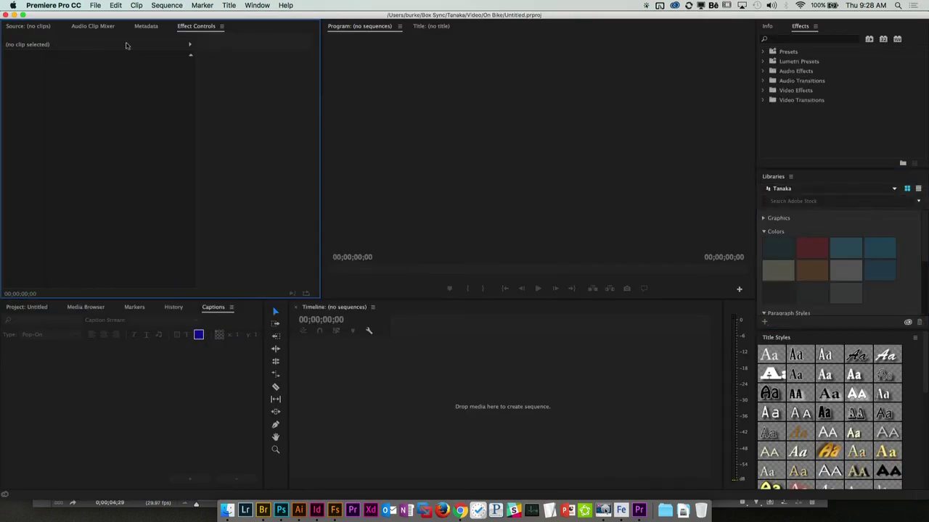
{"action": "left_click", "coordinate": [258, 5]}
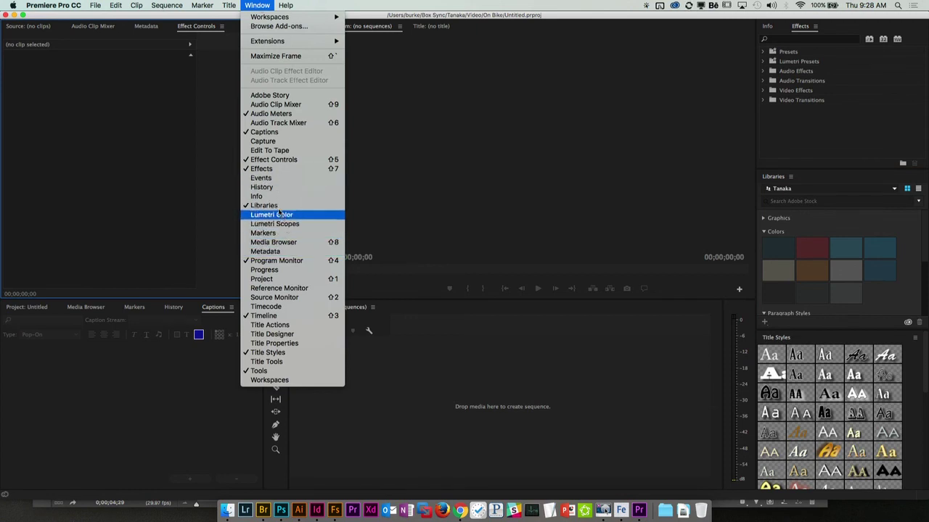
{"action": "left_click", "coordinate": [774, 185]}
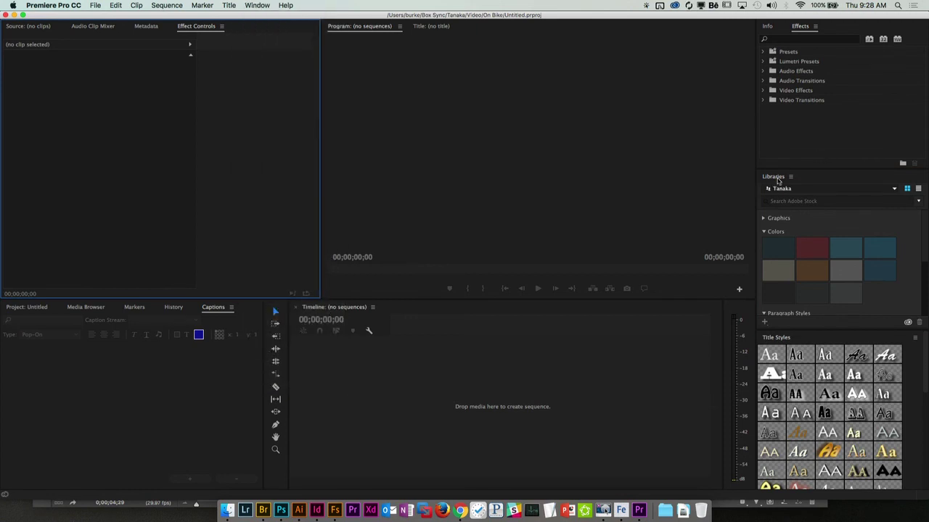
Step: In the MAX3424 Style Guide library, search Adobe Stock for 'clock' and save the time-lapse preview
{"action": "left_click", "coordinate": [787, 188]}
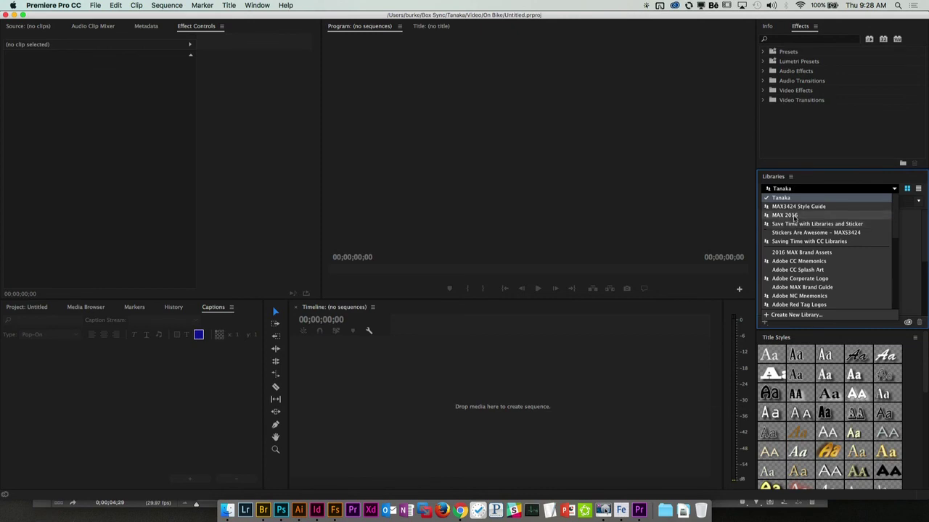
{"action": "left_click", "coordinate": [795, 215]}
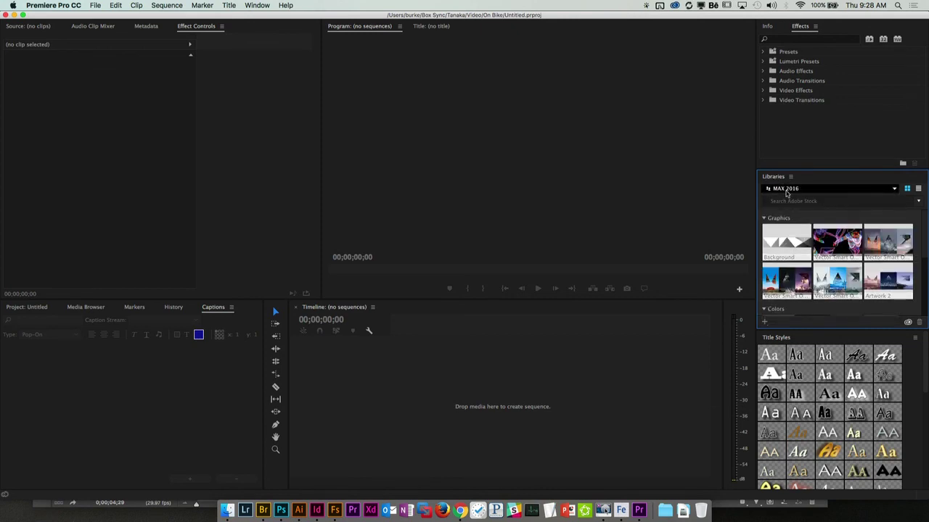
{"action": "left_click", "coordinate": [785, 188]}
{"action": "left_click", "coordinate": [792, 207]}
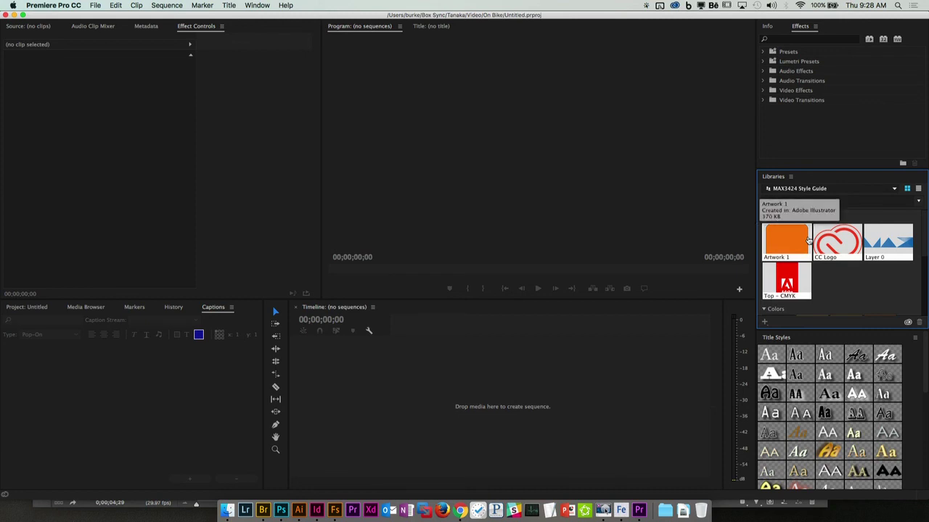
{"action": "left_click", "coordinate": [863, 202]}
{"action": "type", "text": "clock"}
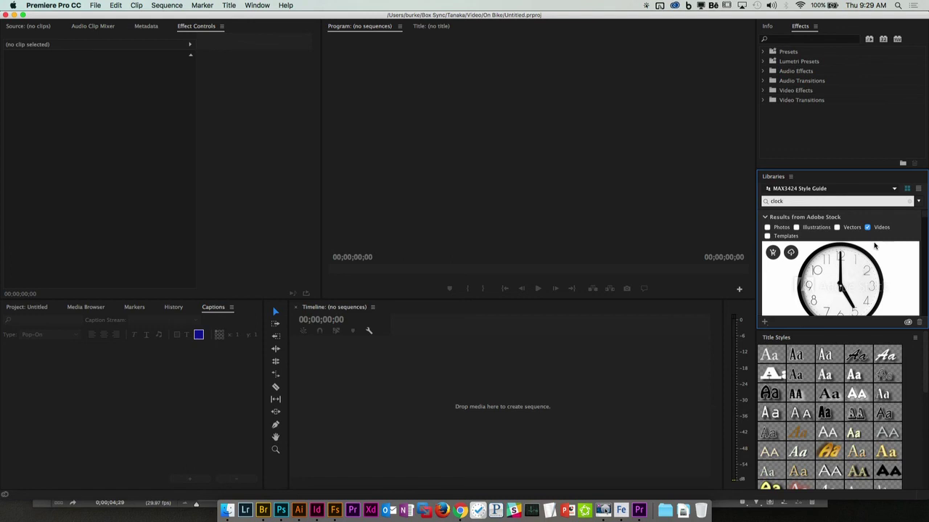
{"action": "left_click", "coordinate": [790, 254]}
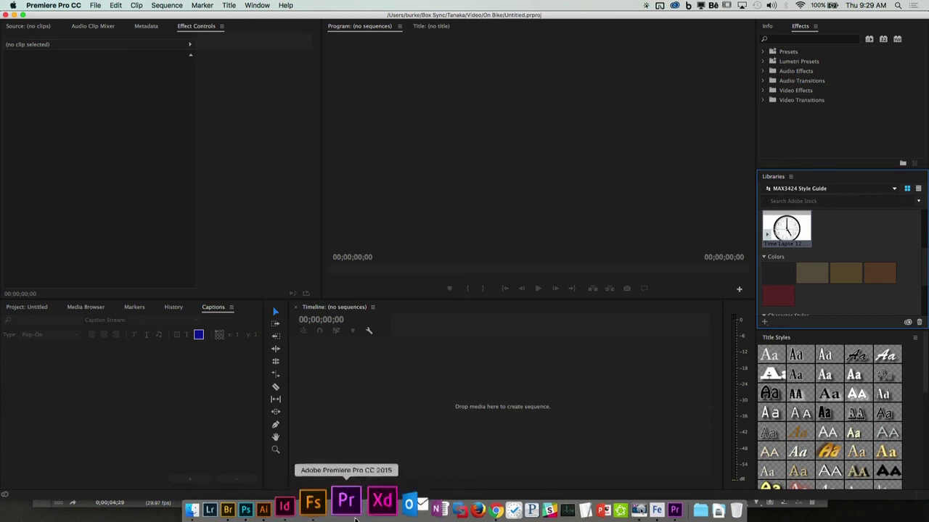
Step: Present the InDesign slides full screen and advance to the Implementation Guide for Enterprises slide
{"action": "left_click", "coordinate": [317, 502]}
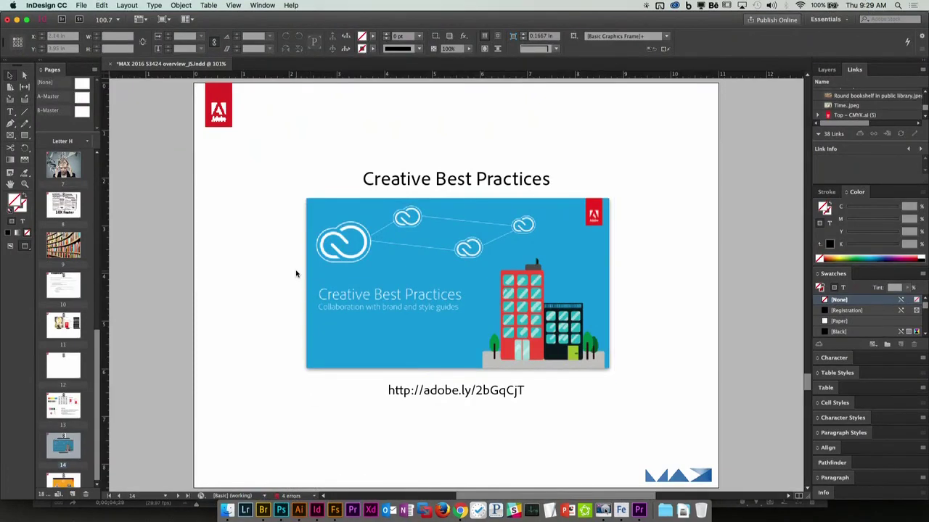
{"action": "key", "text": "shift+w"}
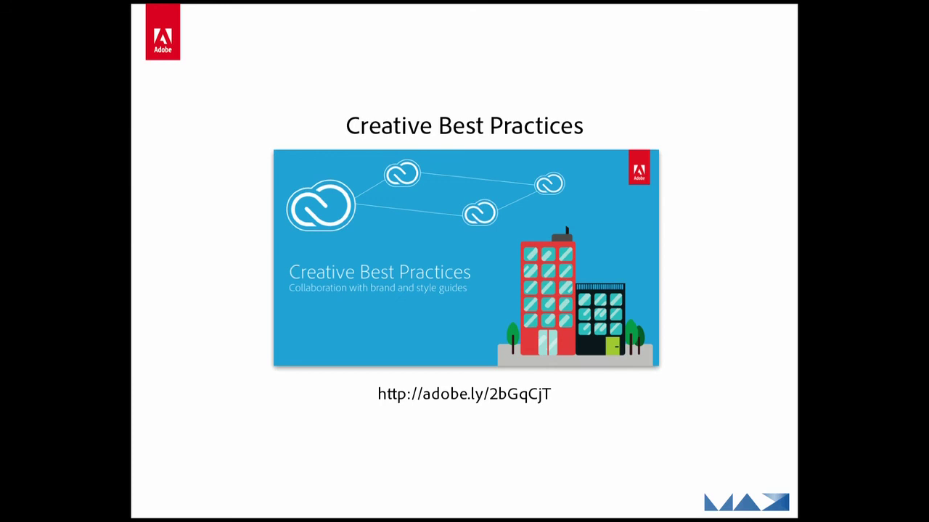
{"action": "key", "text": "Right"}
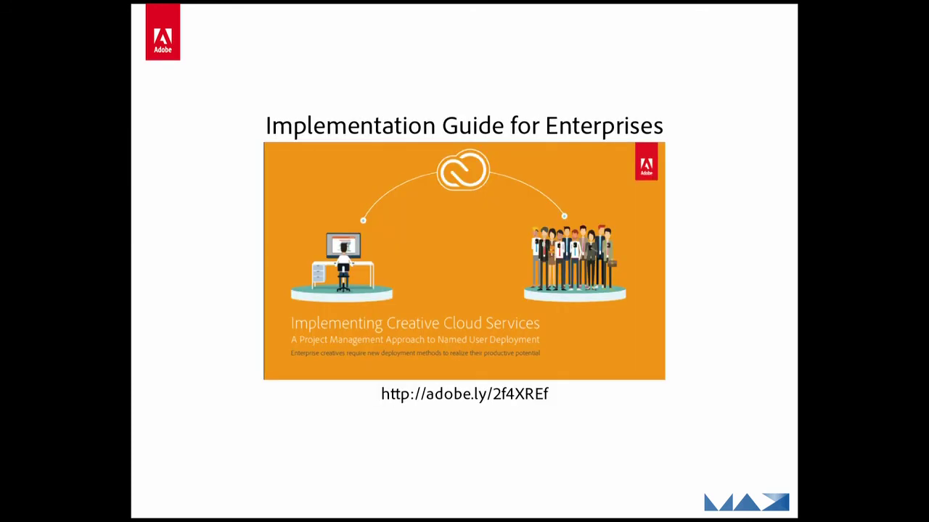